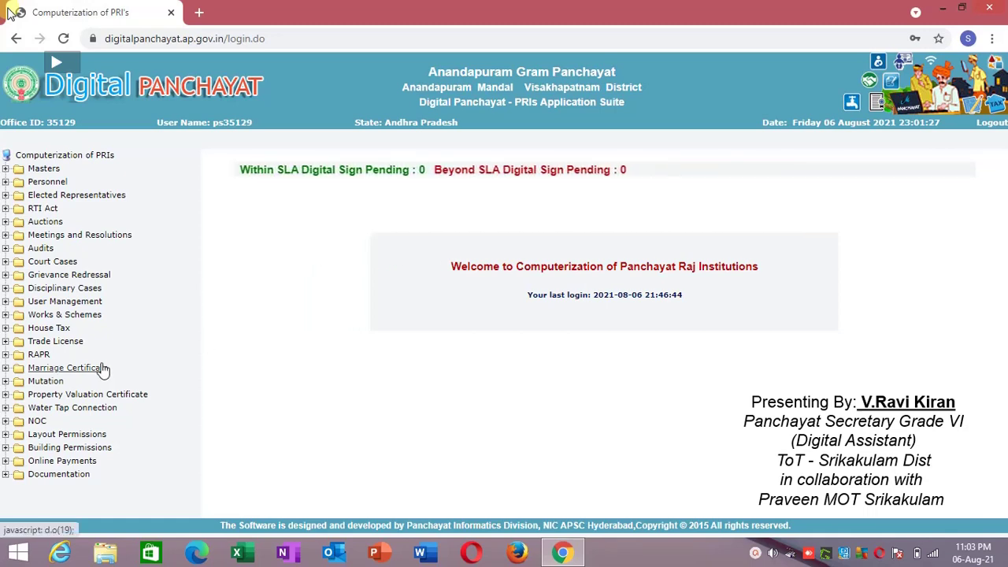
# Open Modify Htax Back Log under House Tax > Transactions > BackLog Data and search assessment 998.
pyautogui.click(45, 330)
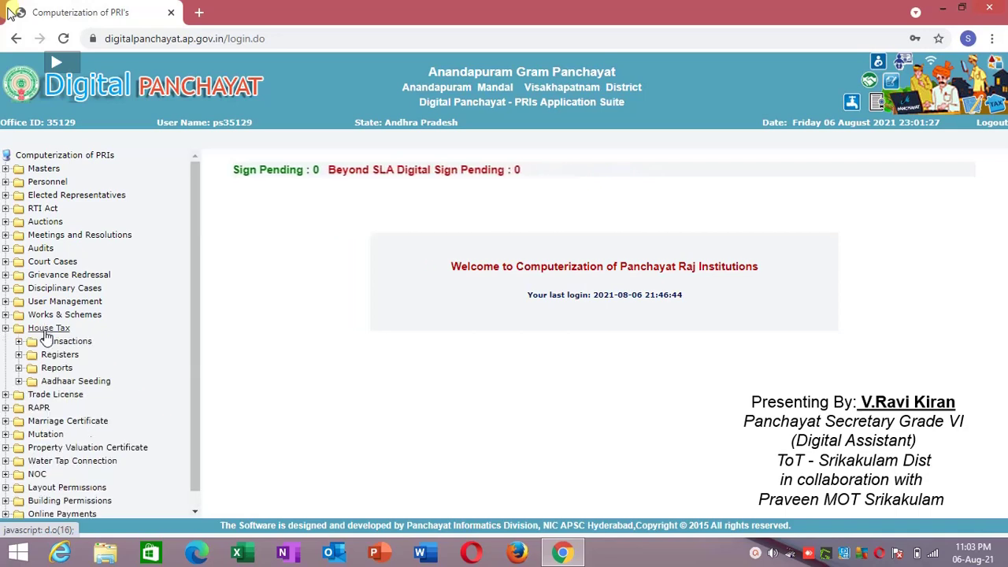
pyautogui.click(52, 341)
pyautogui.click(66, 357)
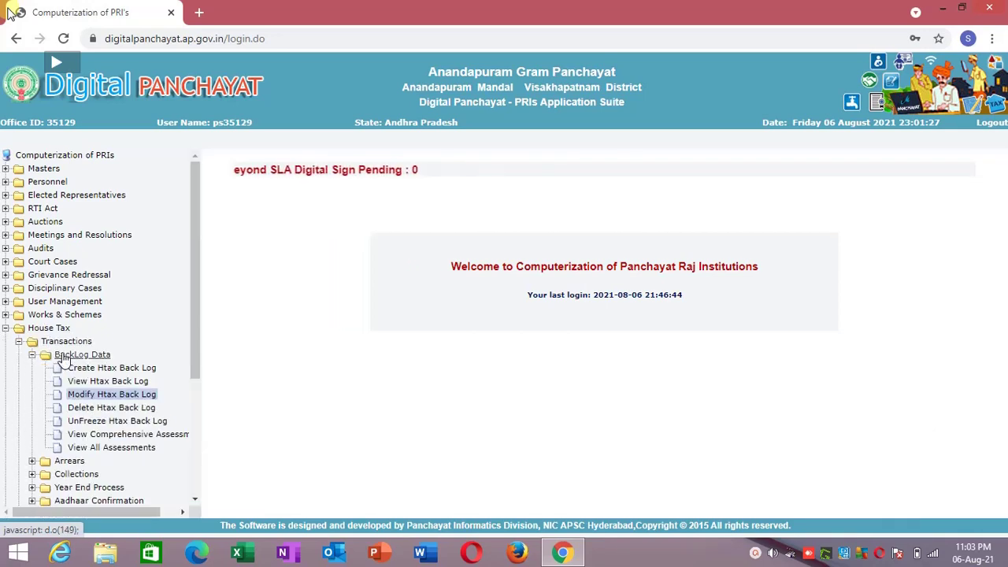
pyautogui.click(82, 398)
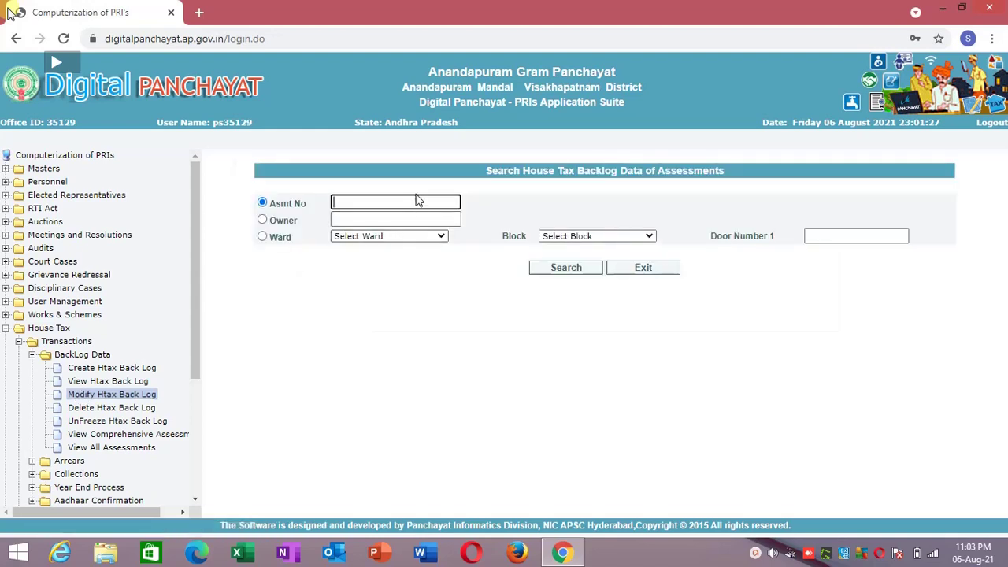
pyautogui.click(412, 200)
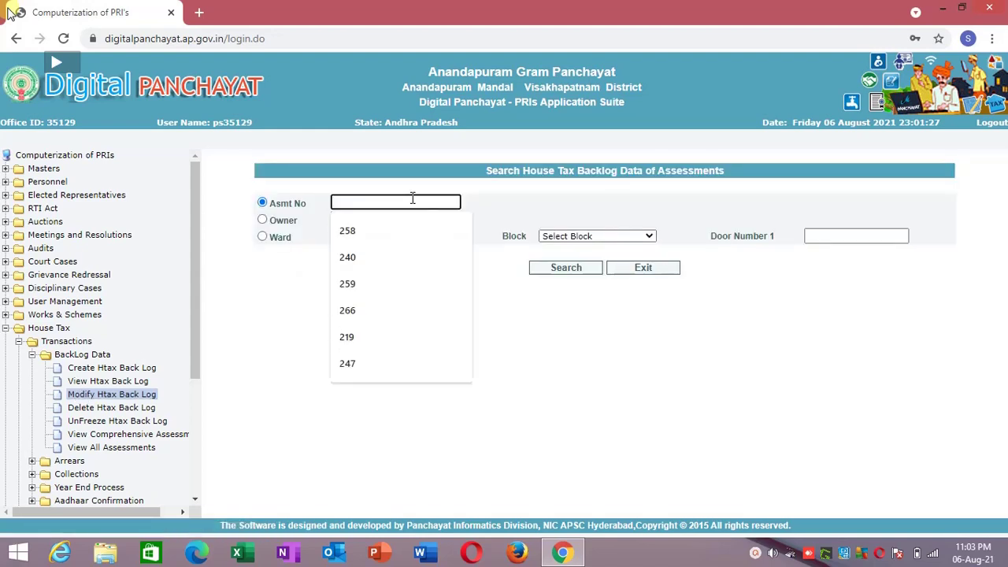
pyautogui.write('998')
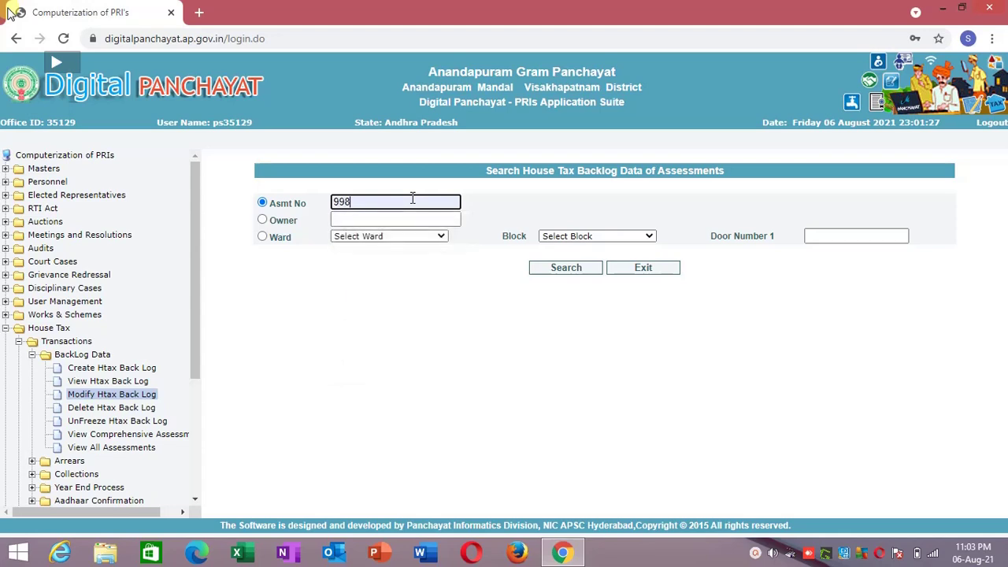
pyautogui.click(551, 271)
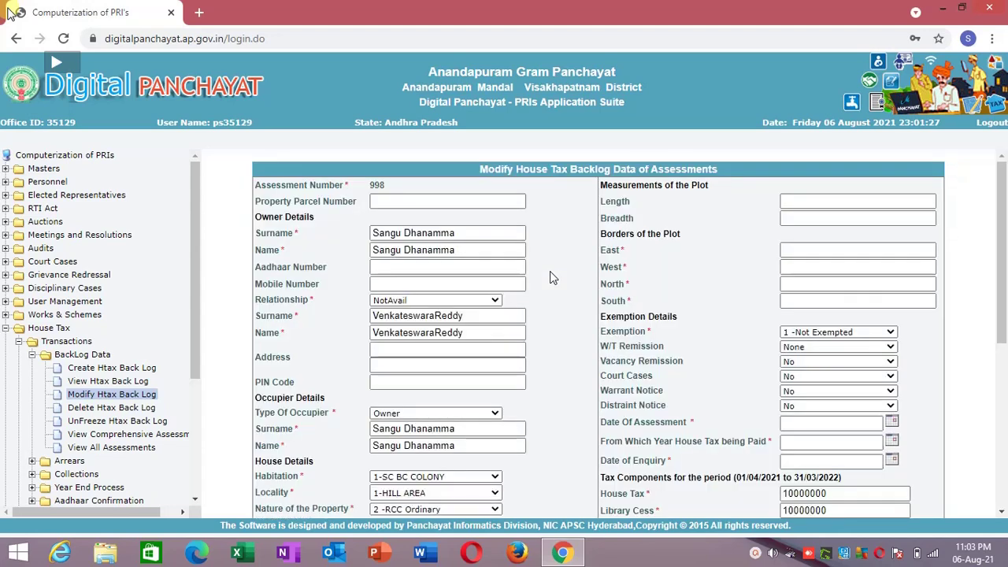
pyautogui.moveTo(1000, 264)
pyautogui.mouseDown()
pyautogui.moveTo(1005, 417)
pyautogui.moveTo(1006, 260)
pyautogui.moveTo(1005, 269)
pyautogui.mouseUp()
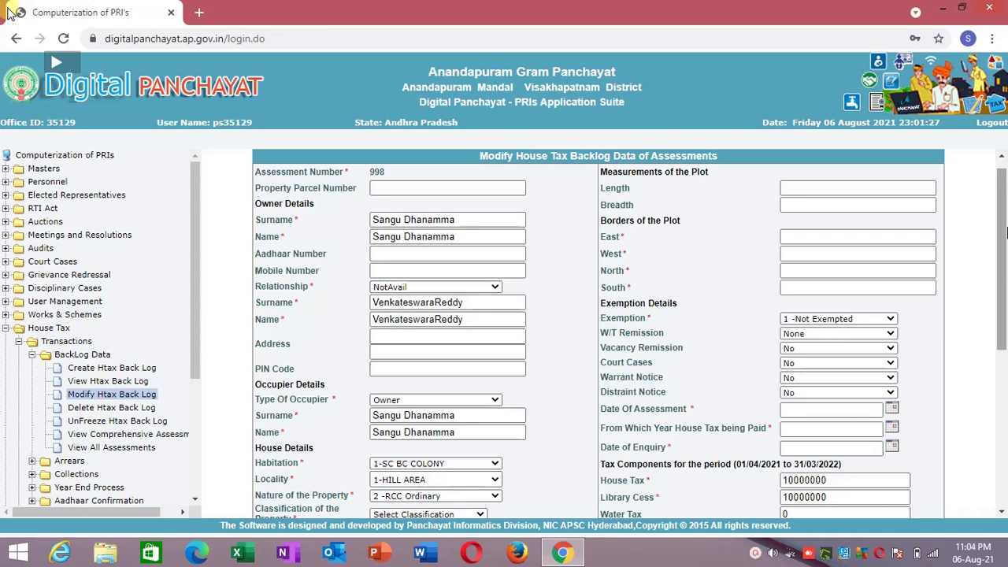
pyautogui.moveTo(1007, 232); pyautogui.dragTo(1007, 394)
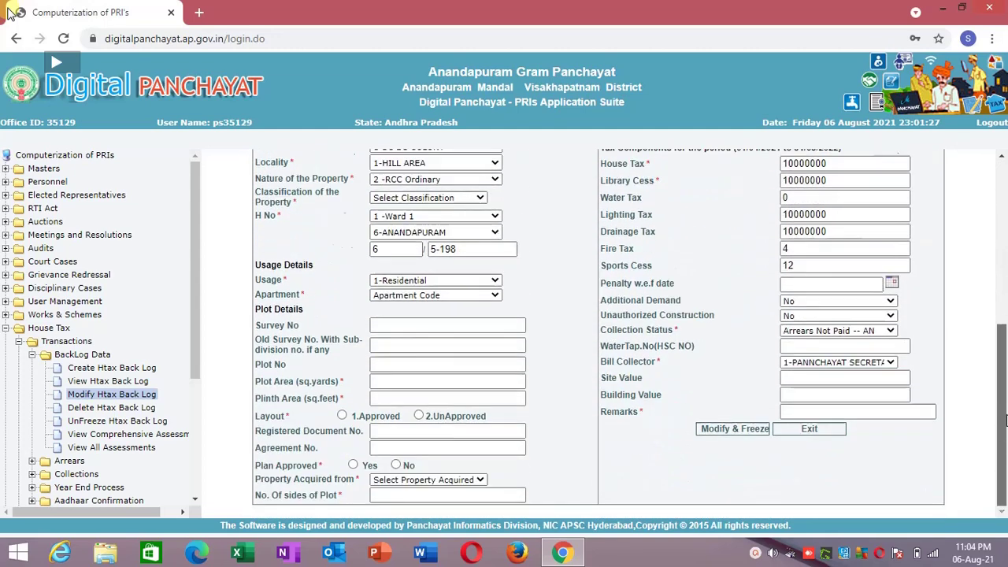
pyautogui.click(861, 364)
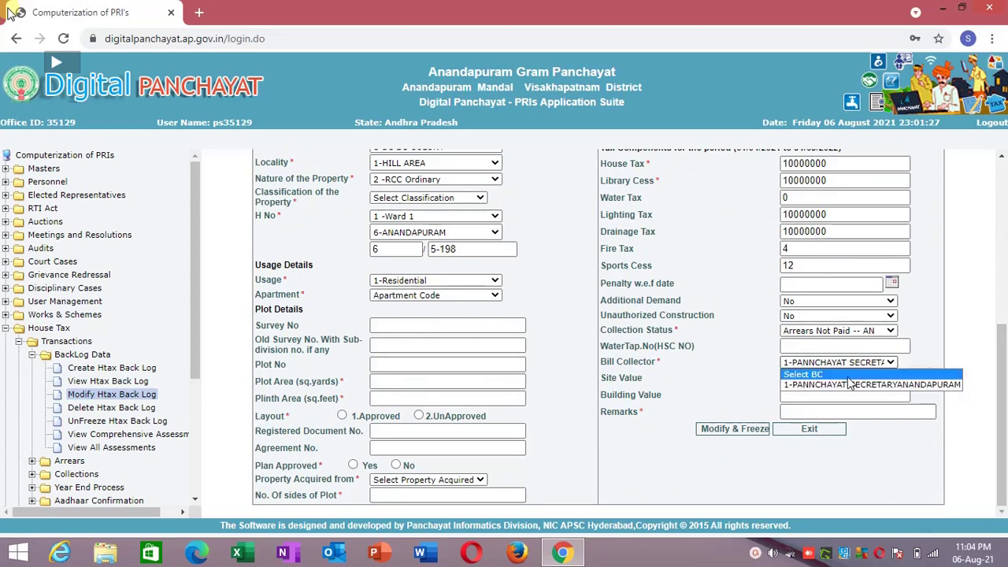
pyautogui.click(837, 396)
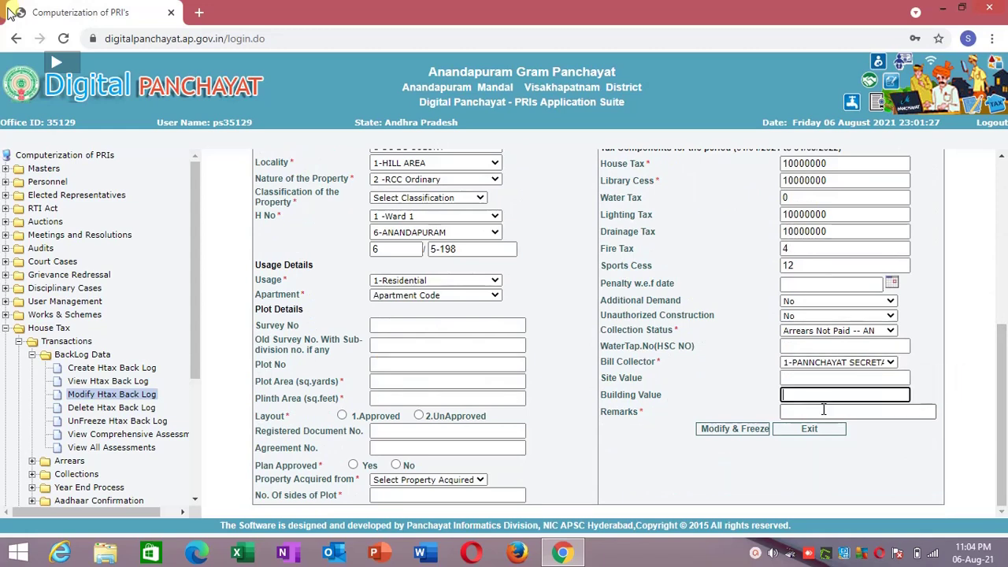
pyautogui.click(822, 412)
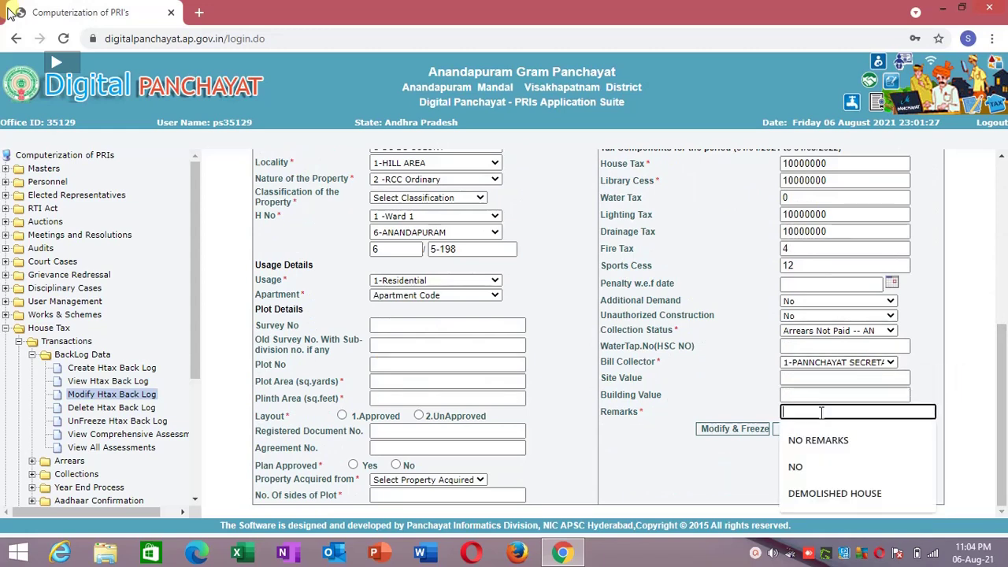
pyautogui.click(855, 332)
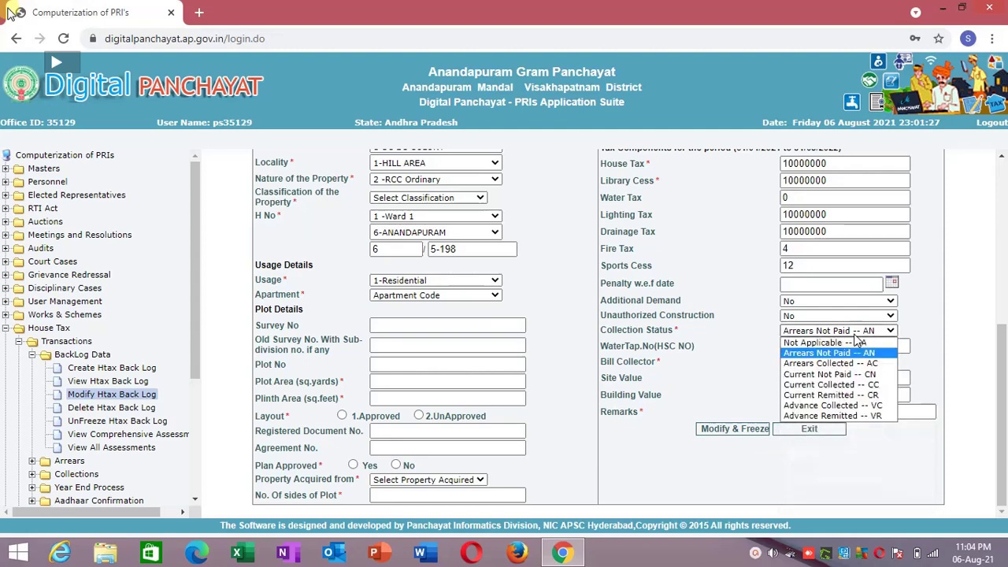
pyautogui.click(856, 334)
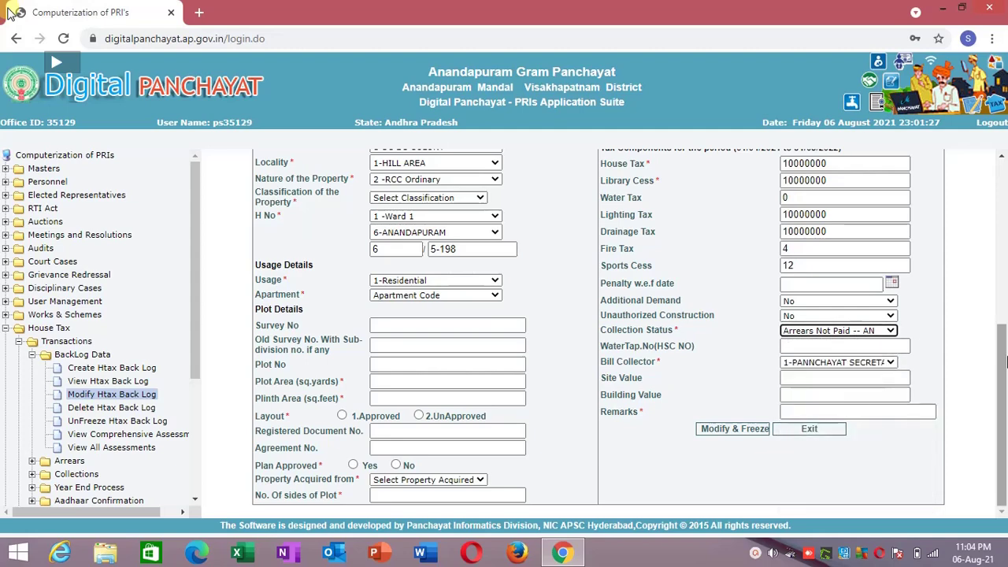
pyautogui.scroll(2, 985, 286)
pyautogui.click(840, 226)
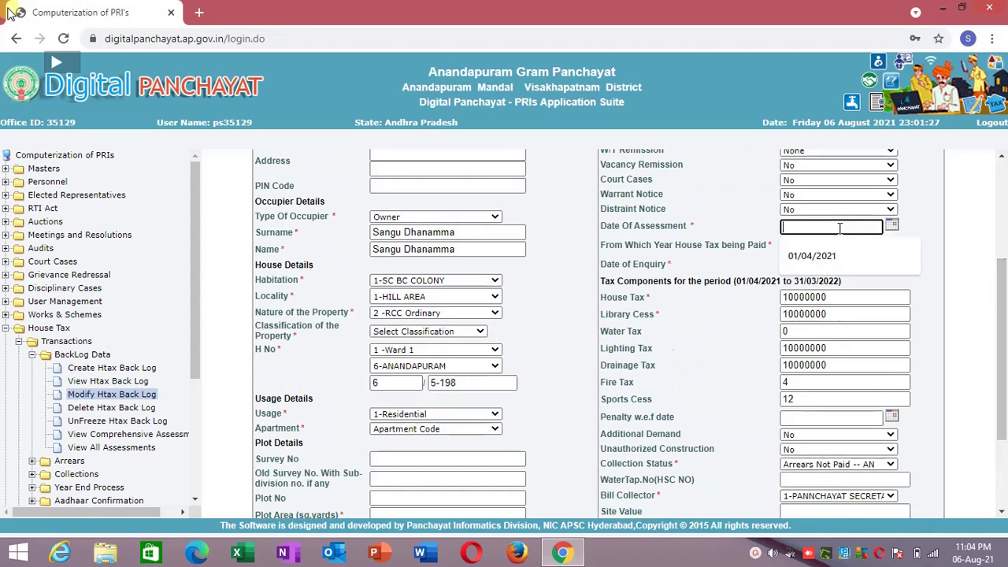
pyautogui.click(768, 238)
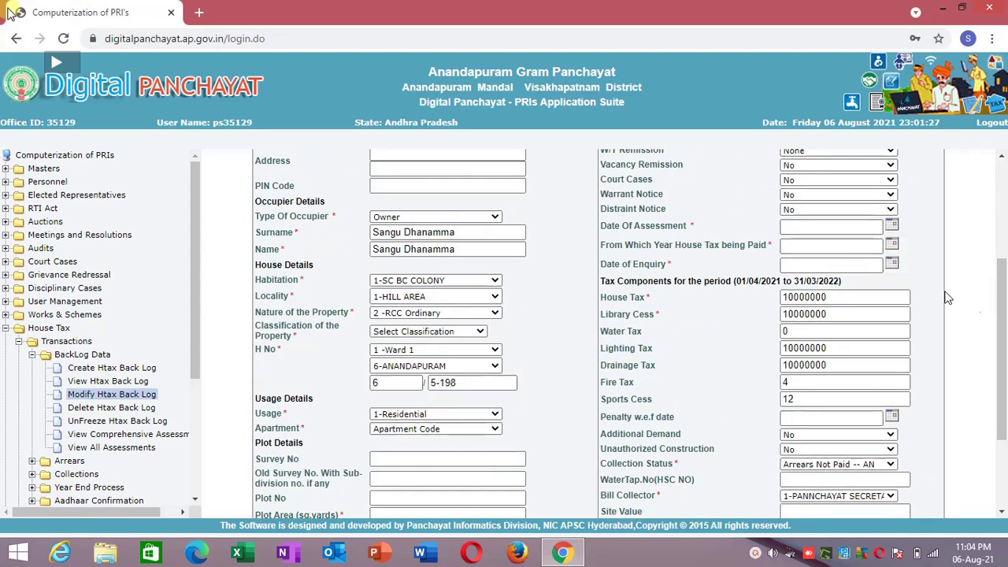
pyautogui.moveTo(1003, 331); pyautogui.dragTo(991, 457)
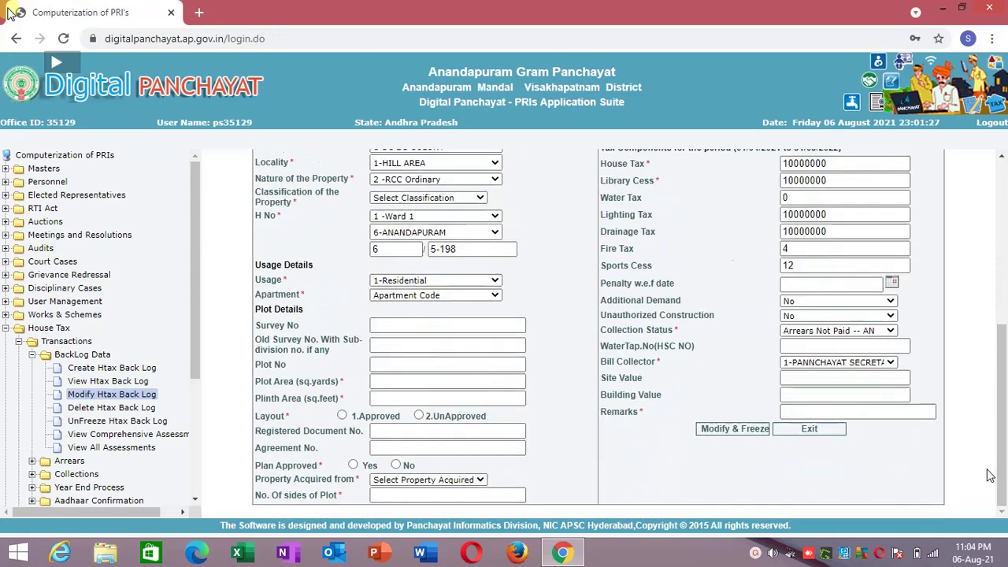
# Leave plot sides and Property Acquired from unchanged and set Apartment to 0 - Not An Apartment.
pyautogui.click(458, 495)
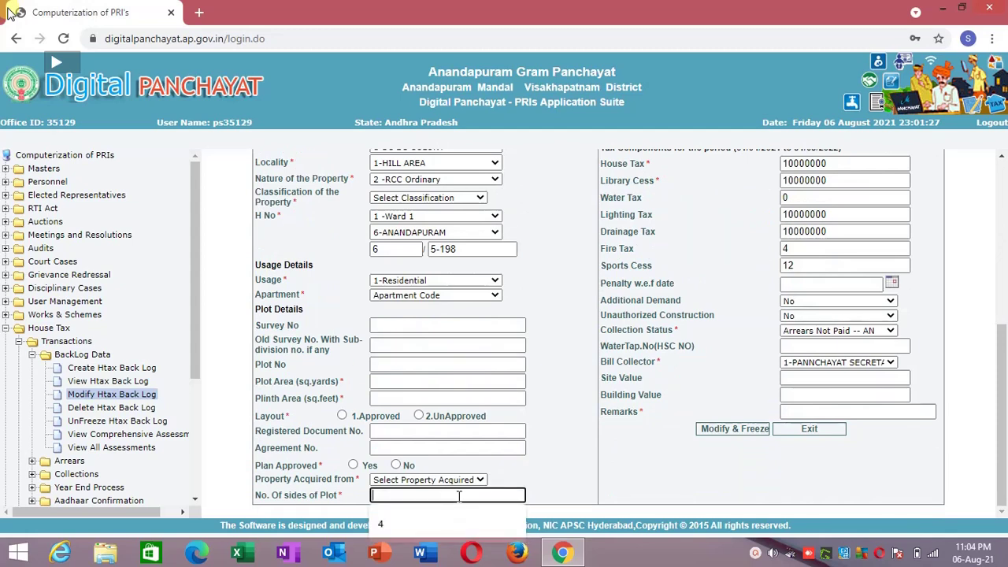
pyautogui.click(464, 480)
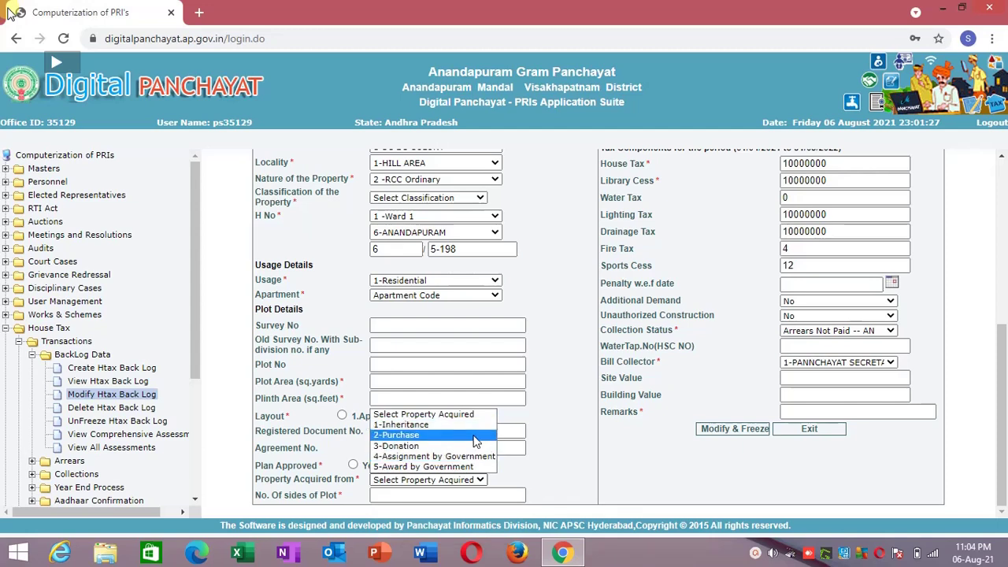
pyautogui.click(550, 426)
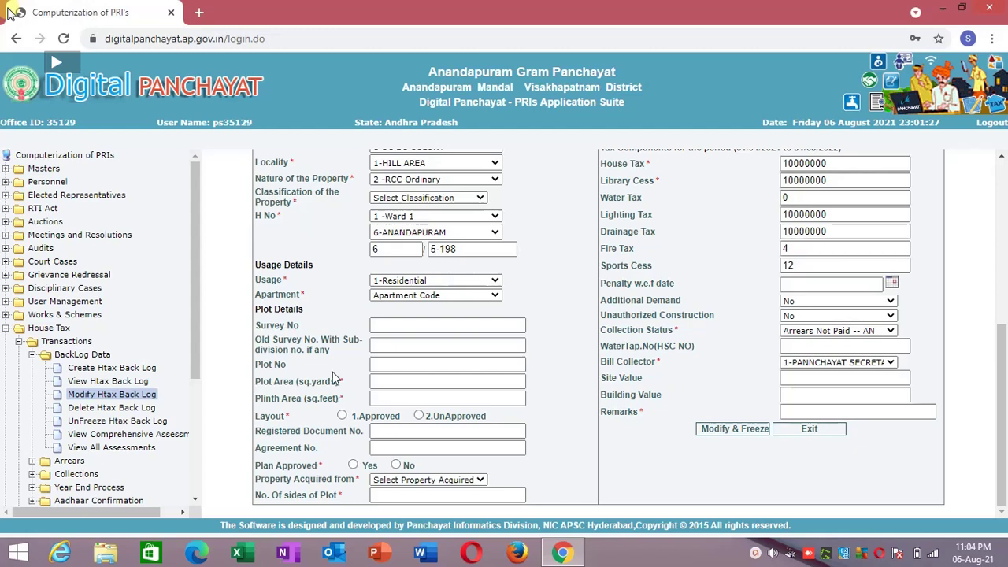
pyautogui.click(401, 296)
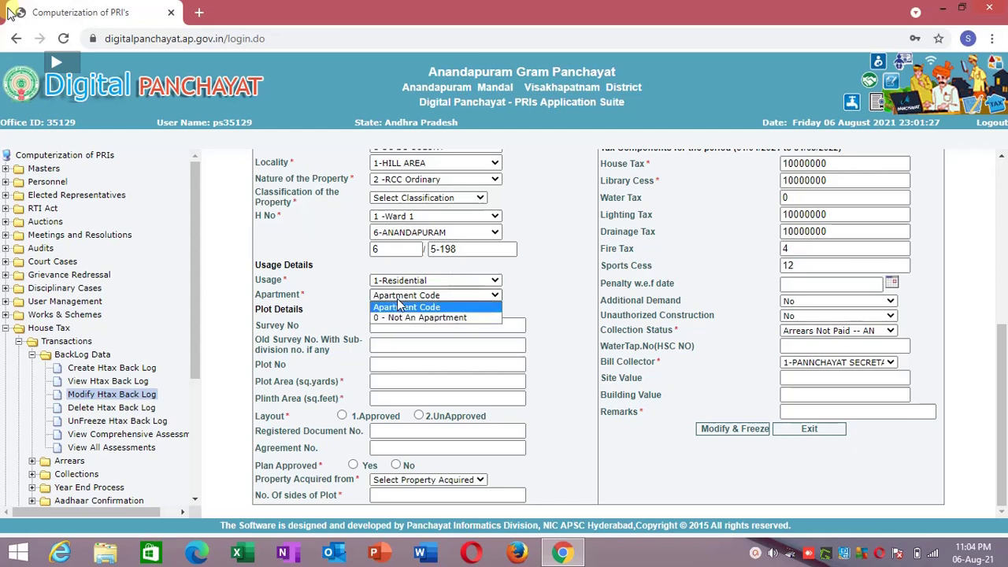
pyautogui.click(402, 319)
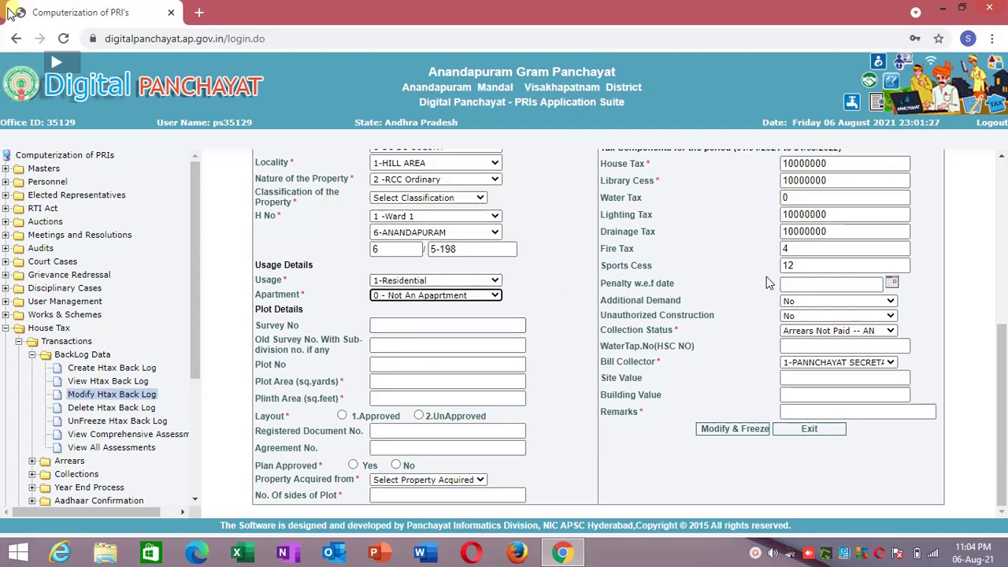
pyautogui.scroll(3, 1006, 331)
pyautogui.moveTo(1007, 331); pyautogui.dragTo(1005, 157)
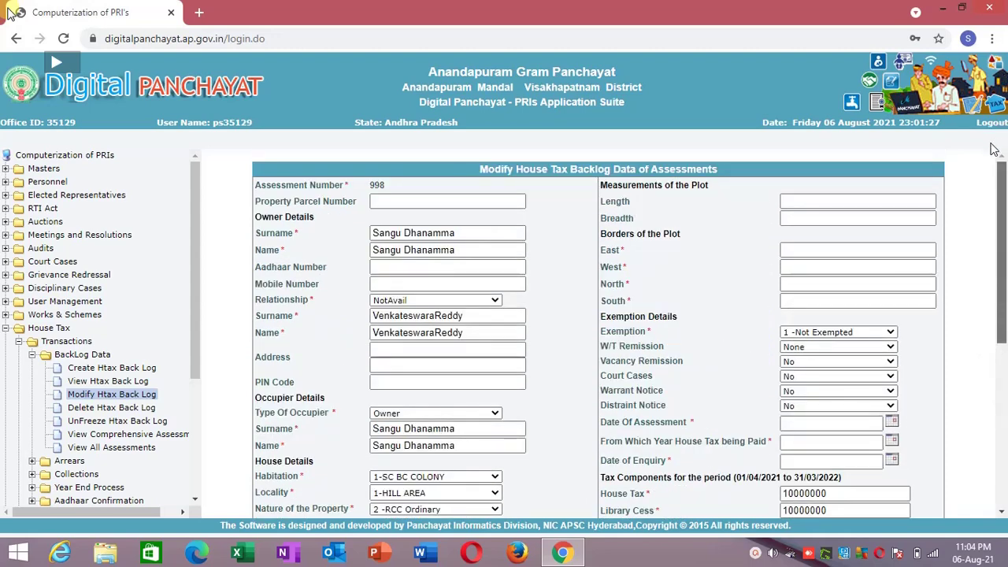
# Try habitations 1-SC BC COLONY and 2-ANANDAPURAM, checking the locality choices for each.
pyautogui.scroll(-3, 524, 254)
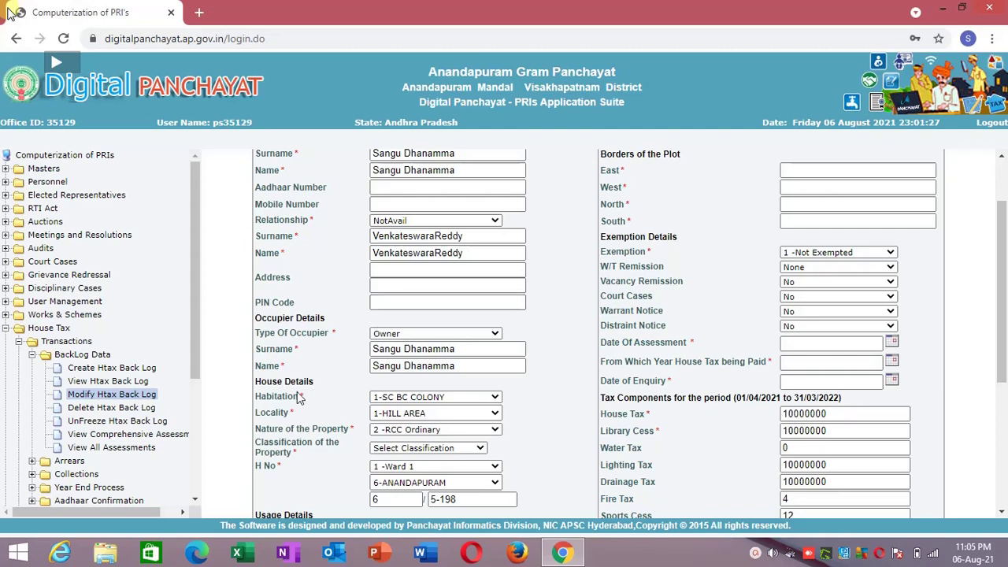
pyautogui.moveTo(256, 396); pyautogui.dragTo(318, 403)
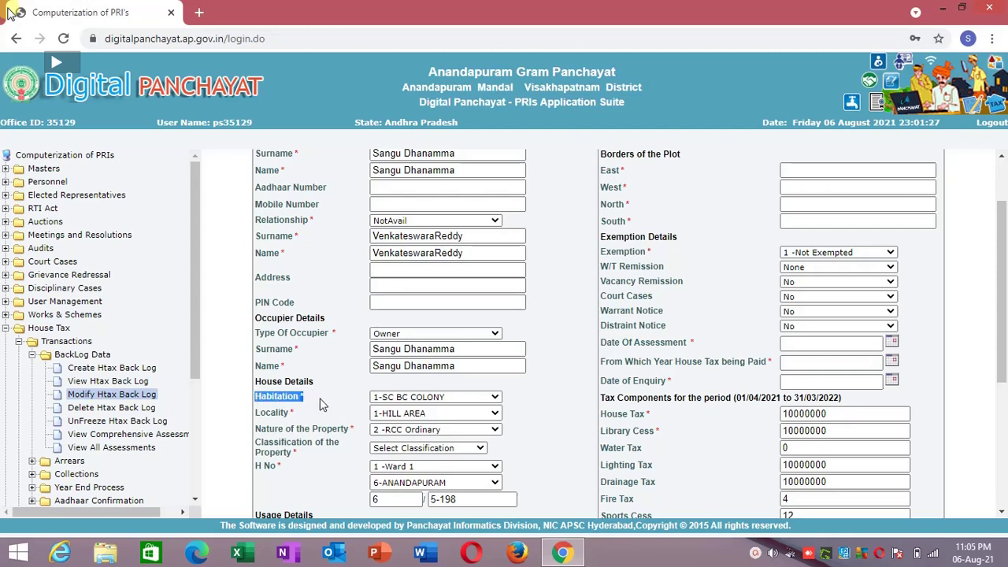
pyautogui.click(391, 398)
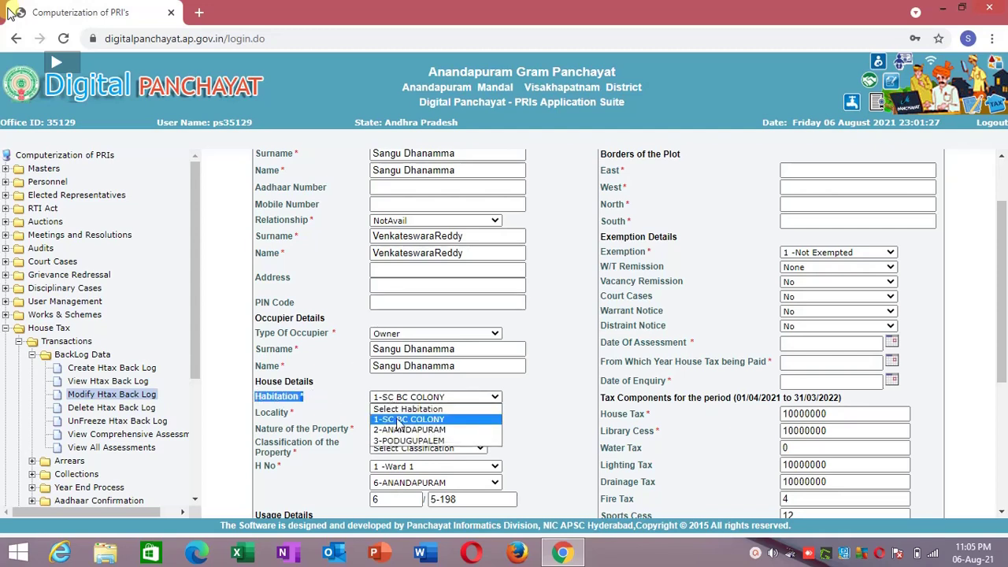
pyautogui.click(465, 420)
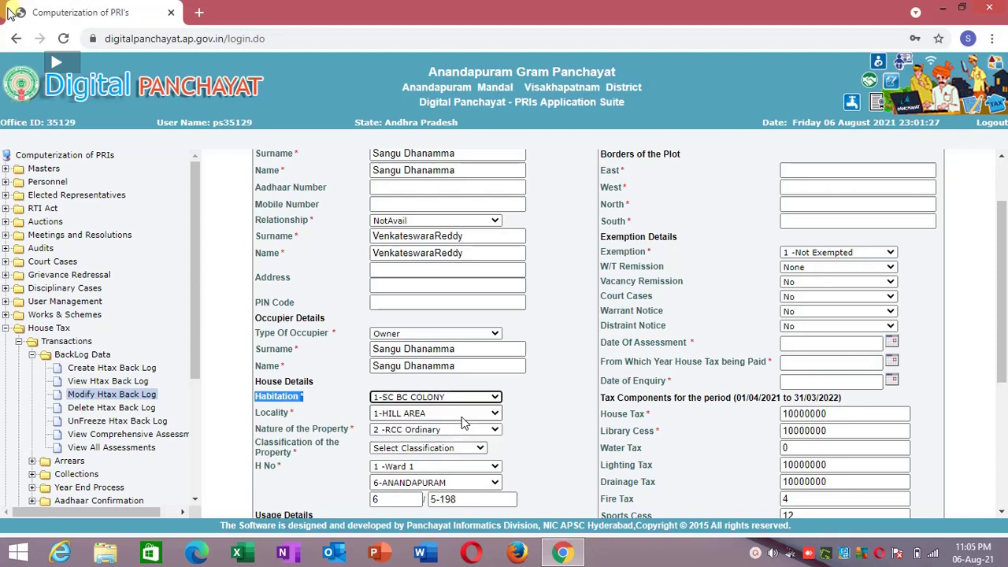
pyautogui.click(462, 417)
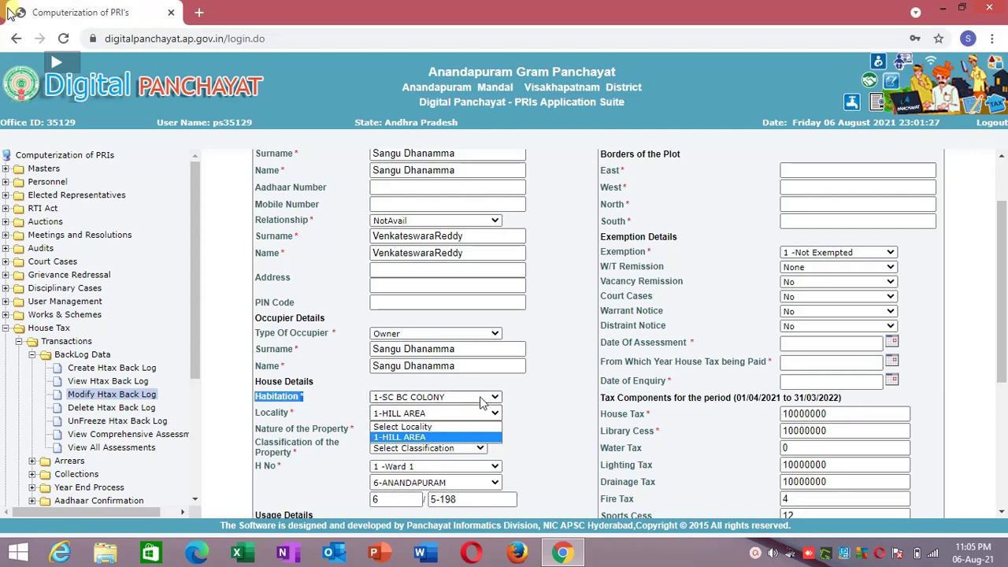
pyautogui.click(474, 403)
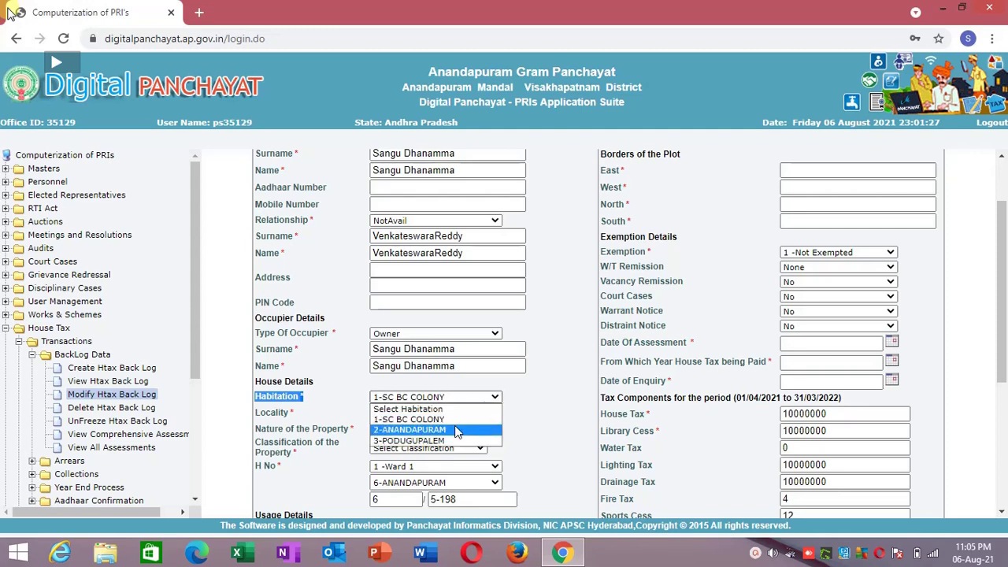
pyautogui.click(473, 418)
pyautogui.click(473, 415)
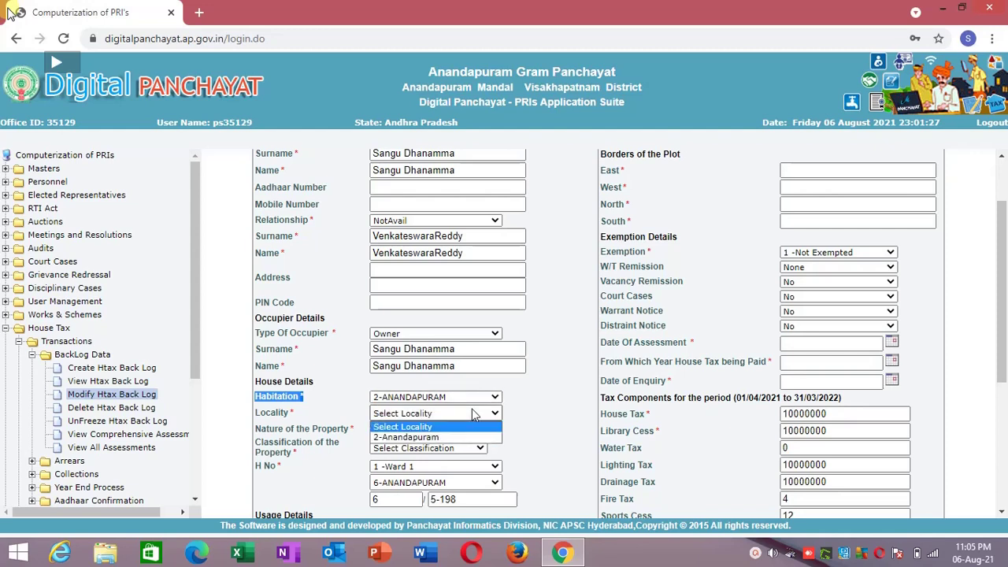
# Try habitation 3-PODUGUPALEM, then reset the habitation to Select Habitation.
pyautogui.click(477, 398)
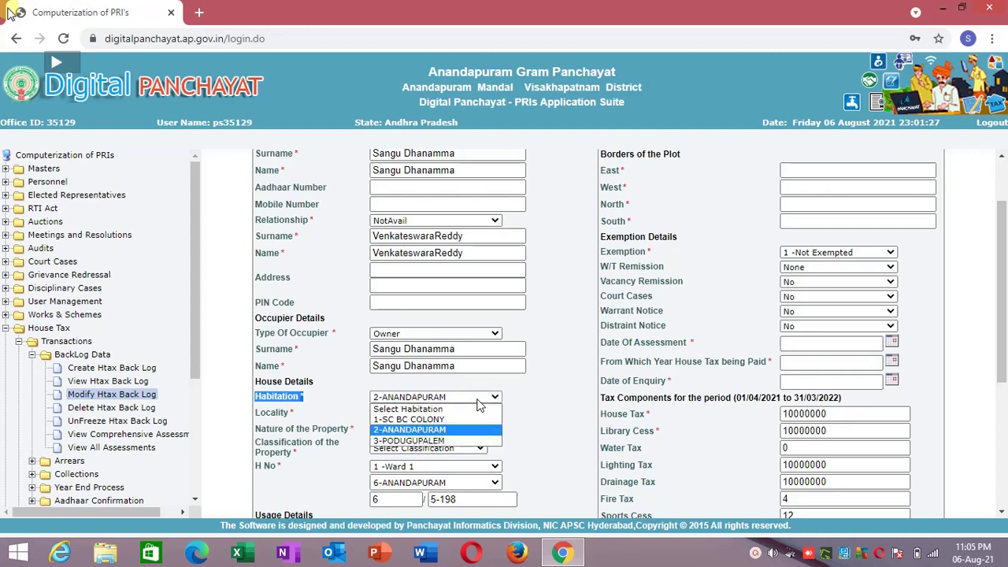
pyautogui.click(456, 440)
pyautogui.click(472, 415)
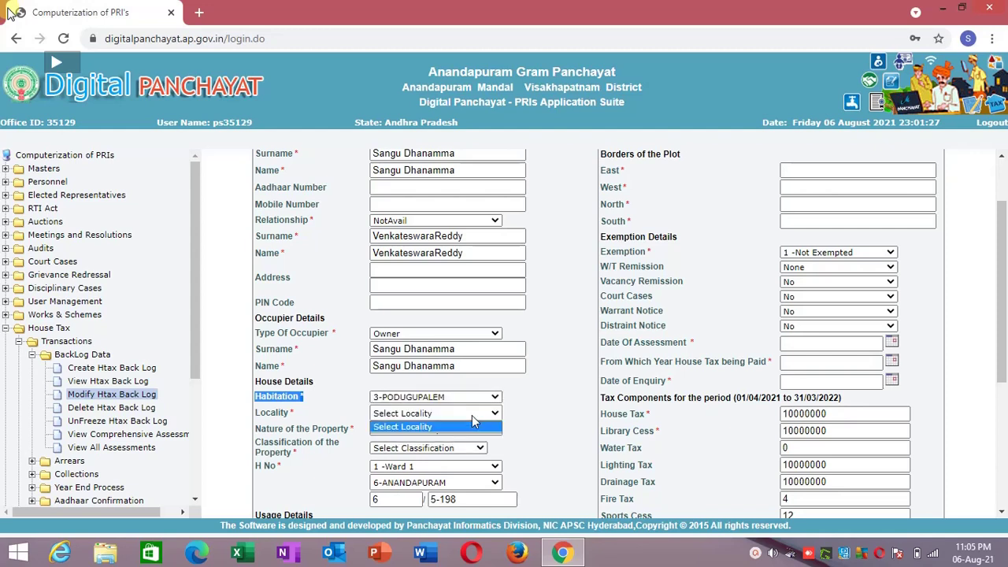
pyautogui.click(472, 415)
pyautogui.click(471, 415)
pyautogui.click(472, 415)
pyautogui.click(493, 397)
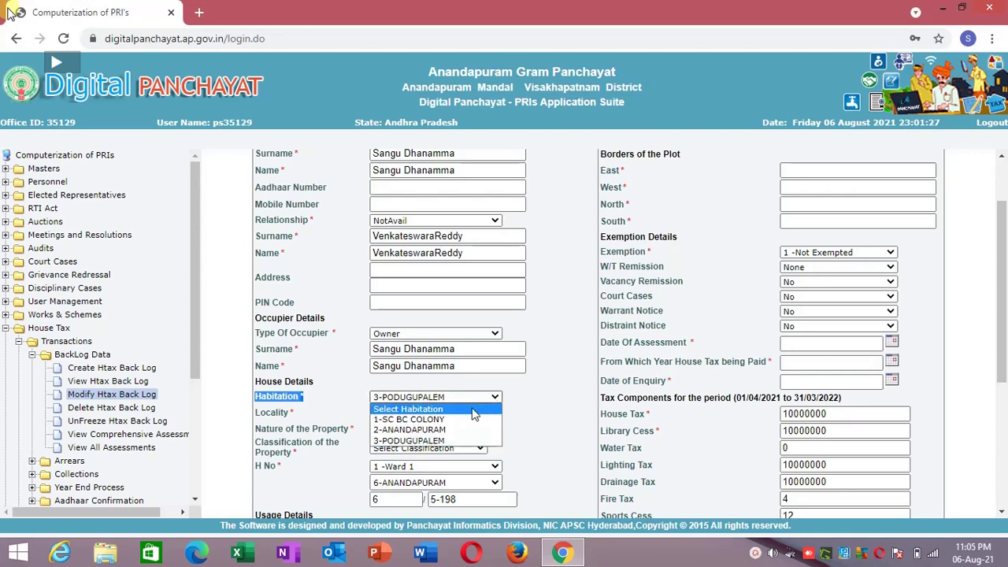
pyautogui.click(475, 410)
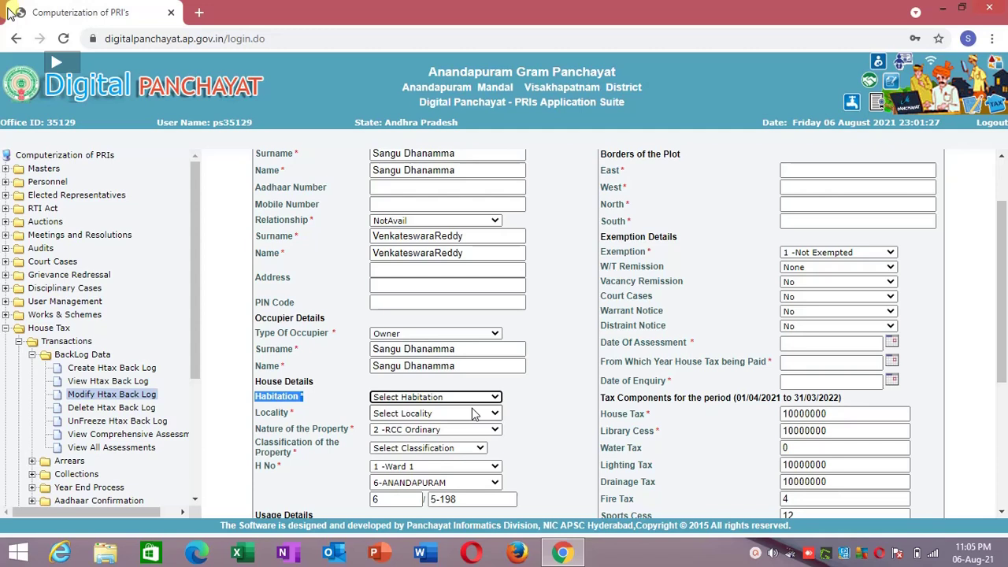
# Confirm ward 1 - Ward 1 and block 6-ANANDAPURAM remain unchanged and review the house details.
pyautogui.click(412, 468)
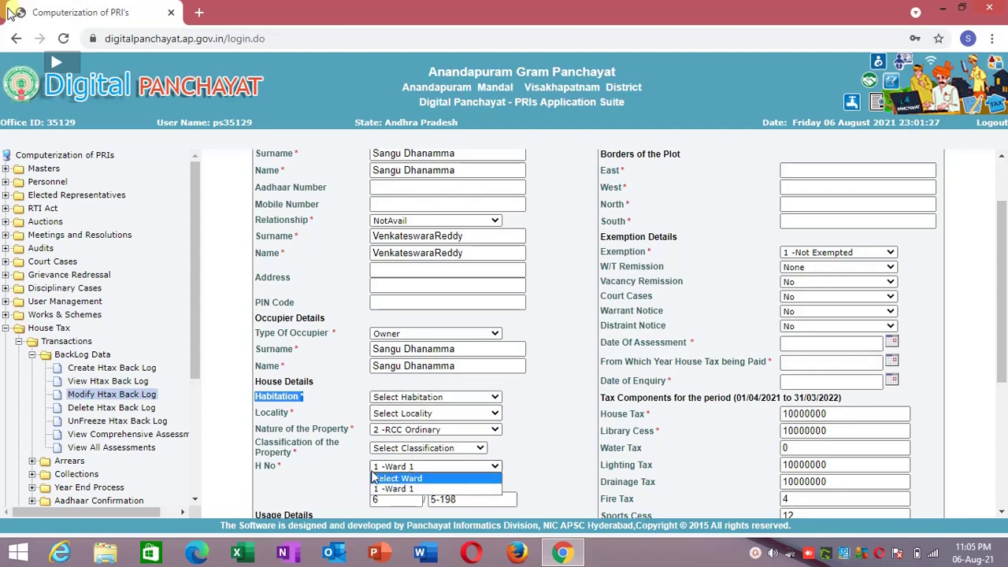
pyautogui.click(392, 489)
pyautogui.click(384, 485)
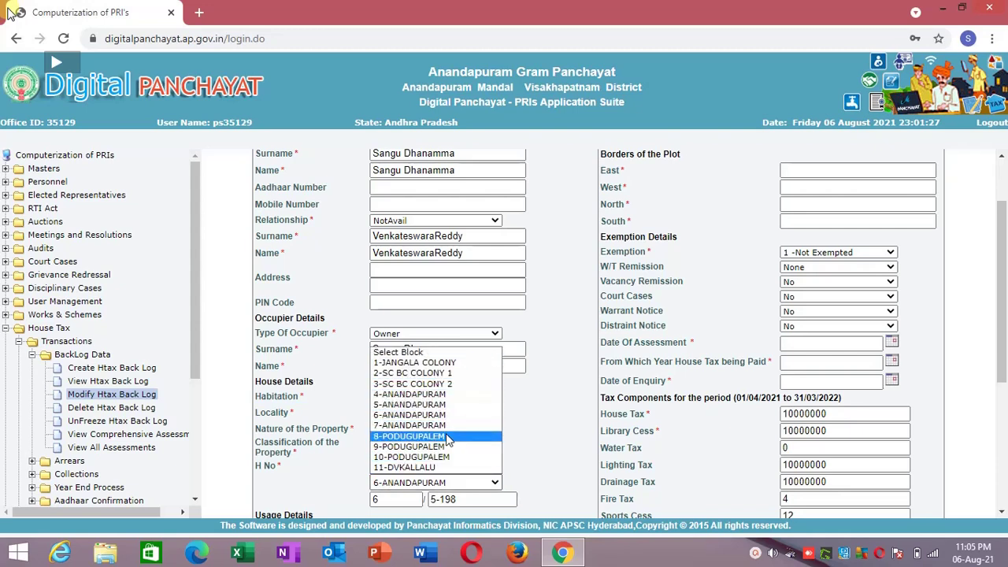
pyautogui.click(355, 470)
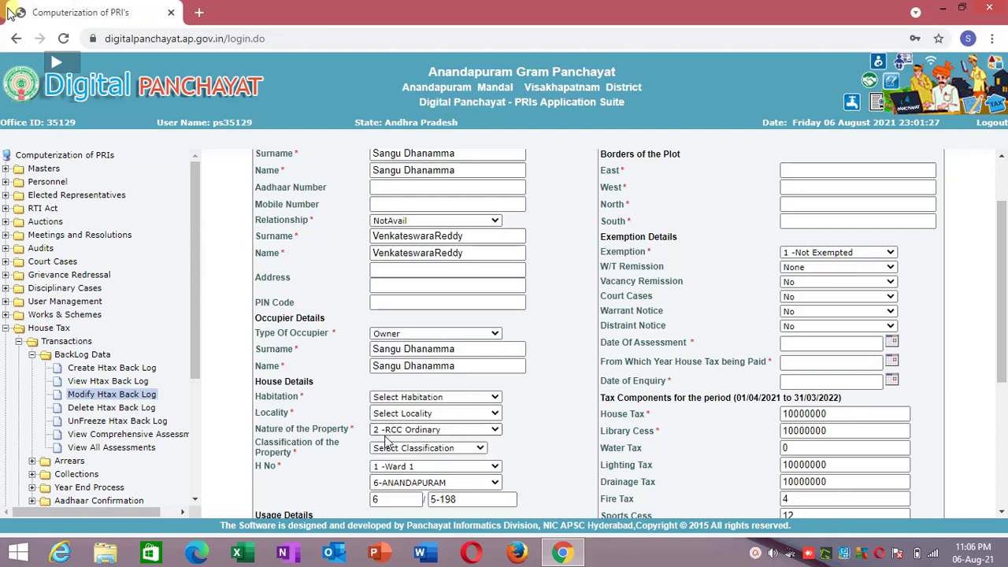
pyautogui.click(412, 401)
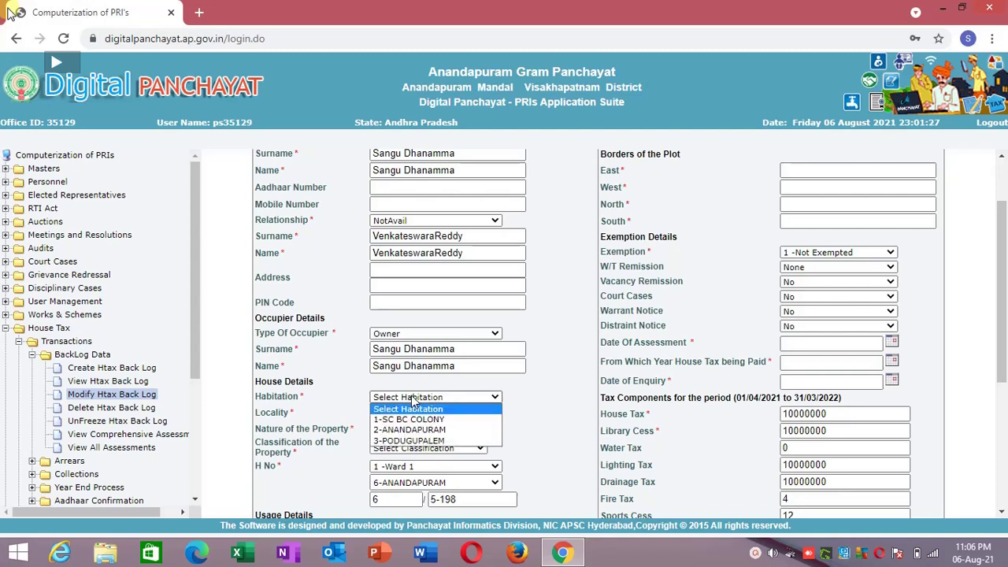
pyautogui.click(334, 418)
pyautogui.moveTo(383, 423); pyautogui.dragTo(377, 492)
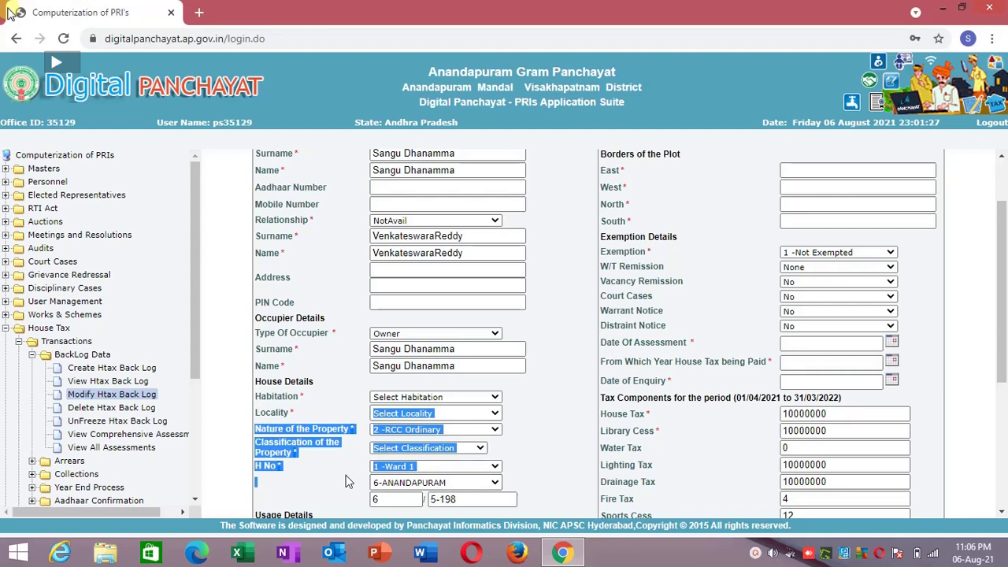
pyautogui.click(347, 482)
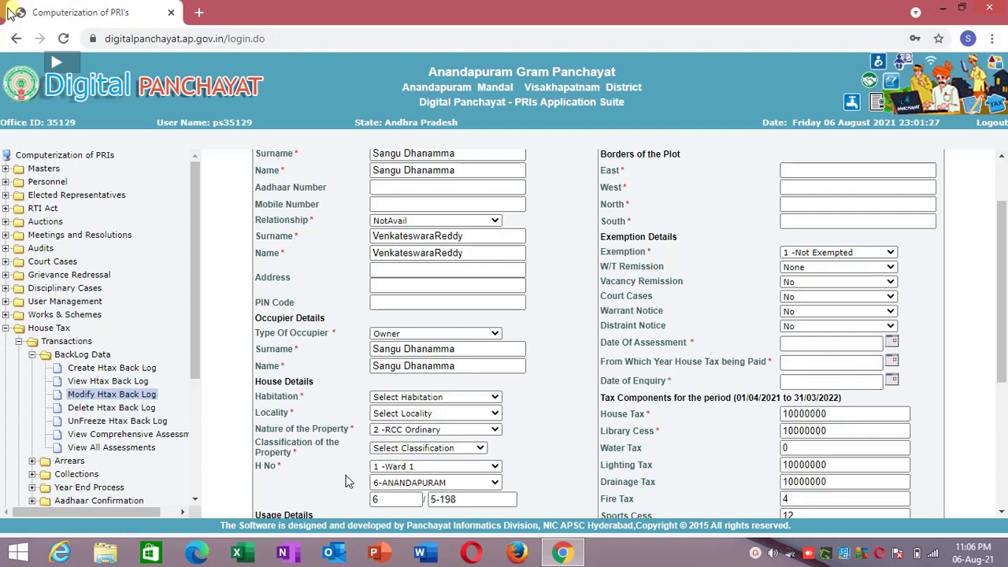
pyautogui.moveTo(1005, 317); pyautogui.dragTo(1005, 281)
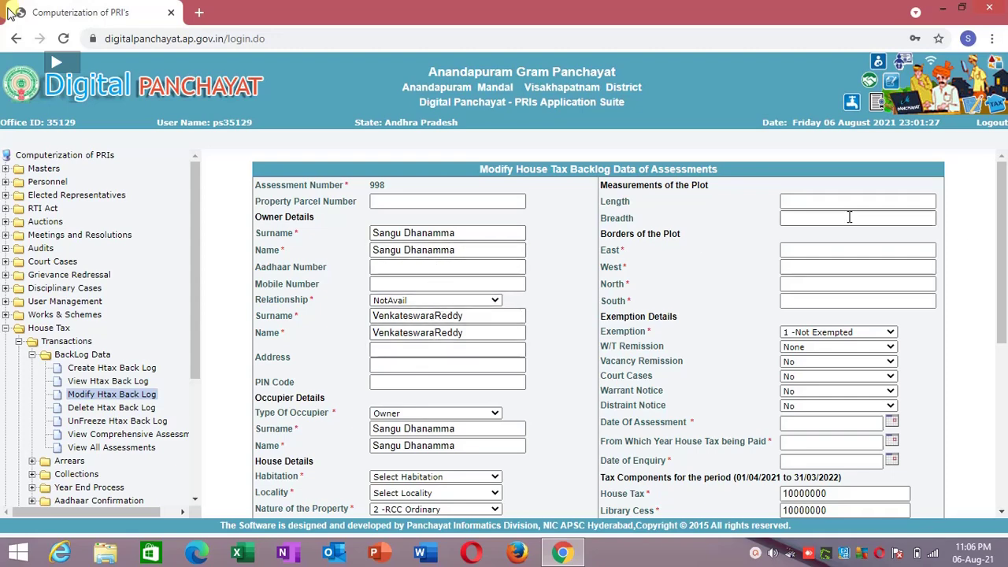
pyautogui.moveTo(1002, 271); pyautogui.dragTo(994, 434)
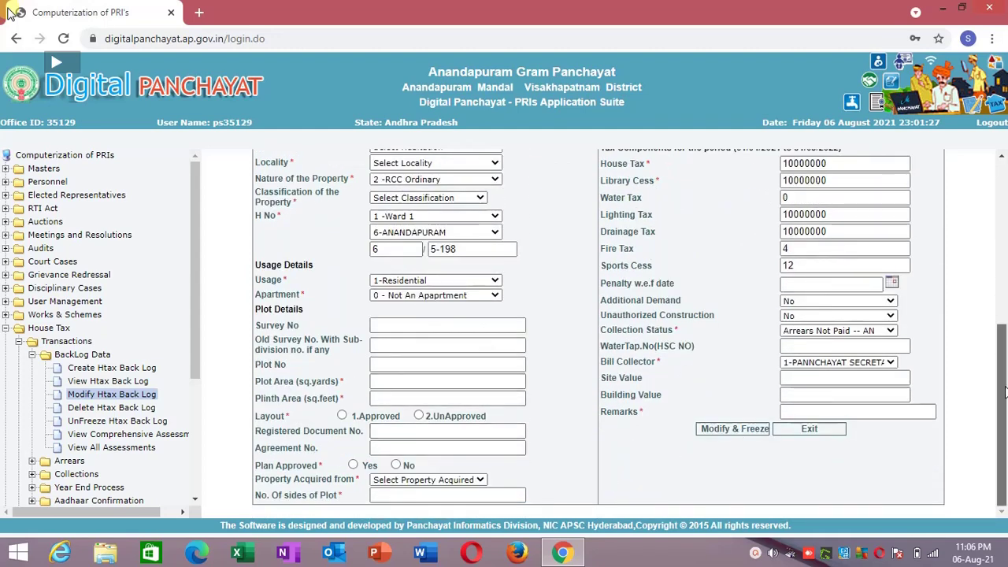
pyautogui.moveTo(1005, 392); pyautogui.dragTo(1005, 173)
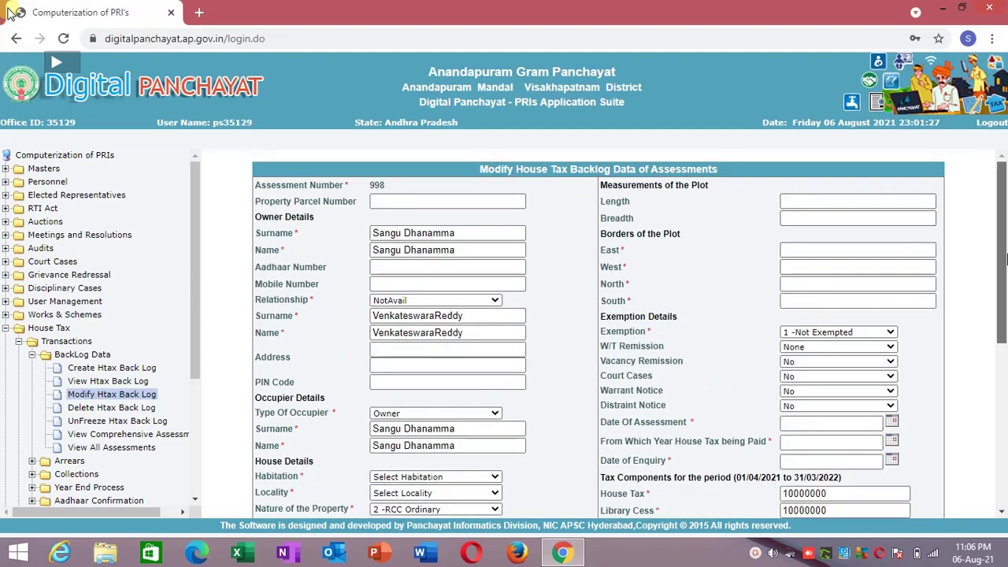
pyautogui.moveTo(1005, 256); pyautogui.dragTo(1006, 390)
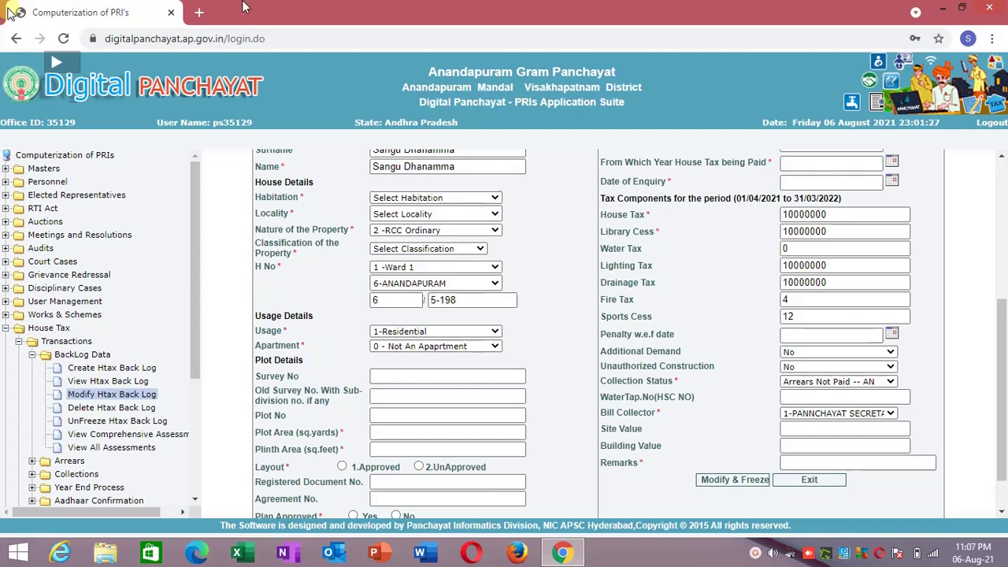
pyautogui.click(199, 12)
# Search Google for 'auto clicker autofill' from the new tab's address bar.
pyautogui.write('au')
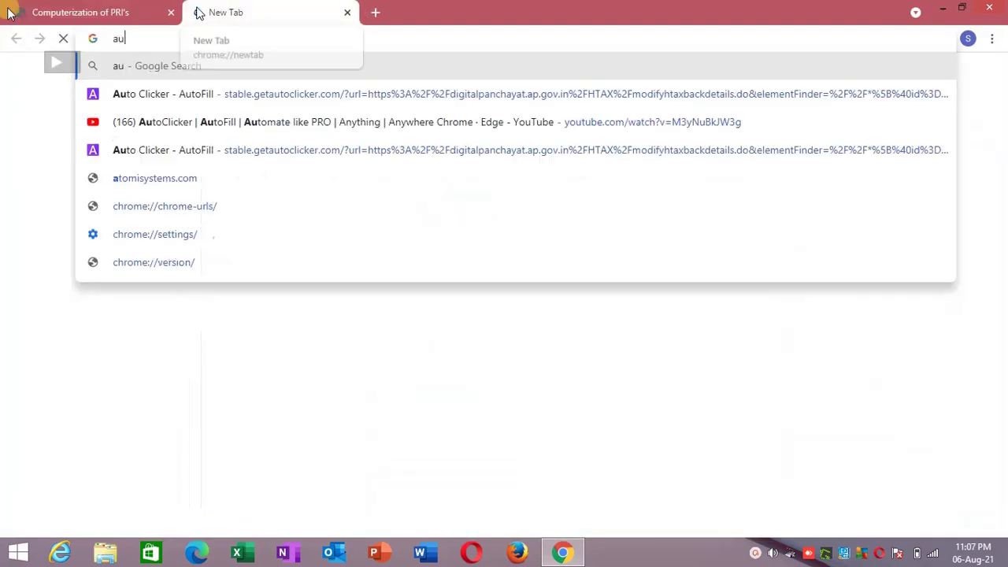
pyautogui.write('tofil')
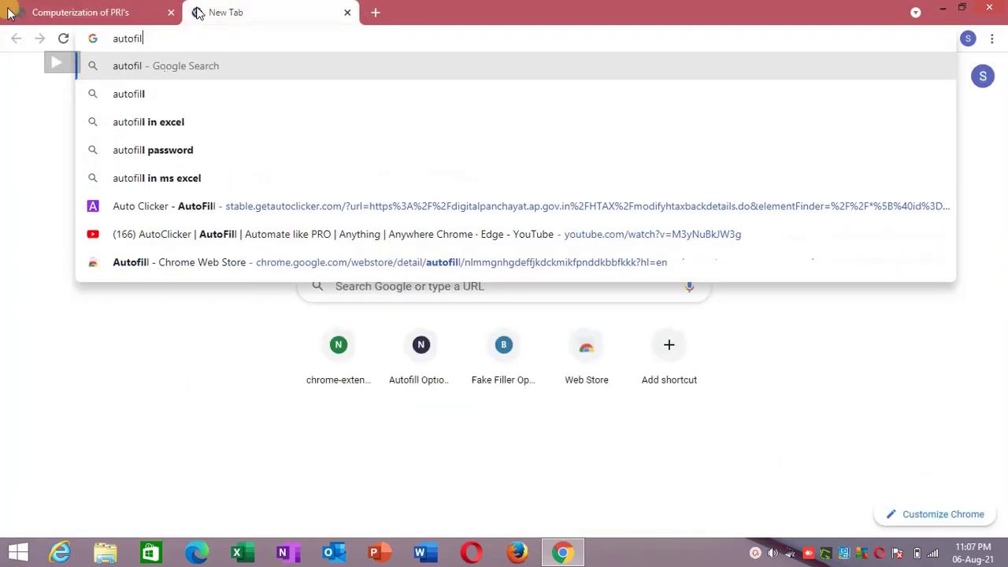
pyautogui.press('BackSpace')
pyautogui.press('BackSpace')
pyautogui.press('BackSpace')
pyautogui.write('clik')
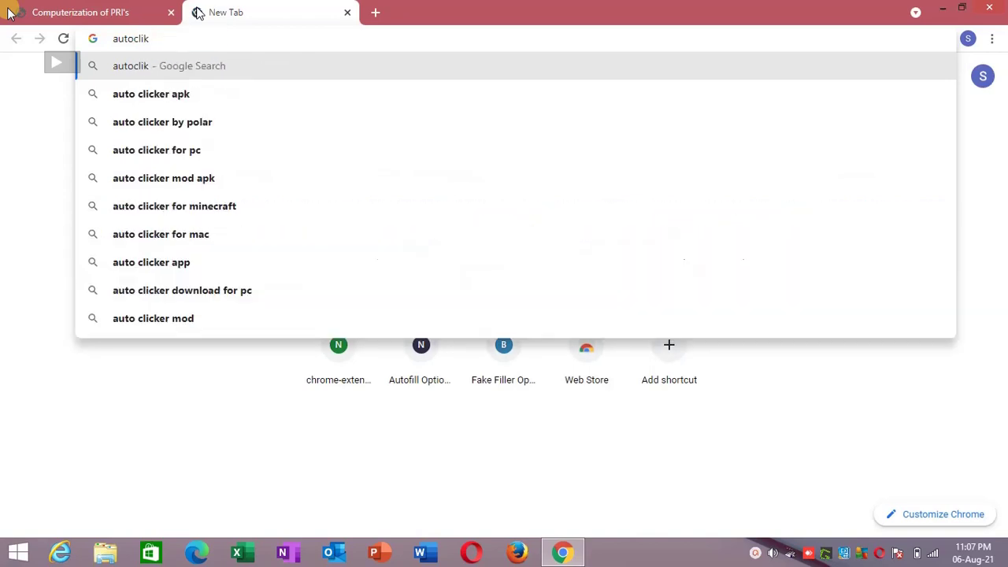
pyautogui.write('er auto')
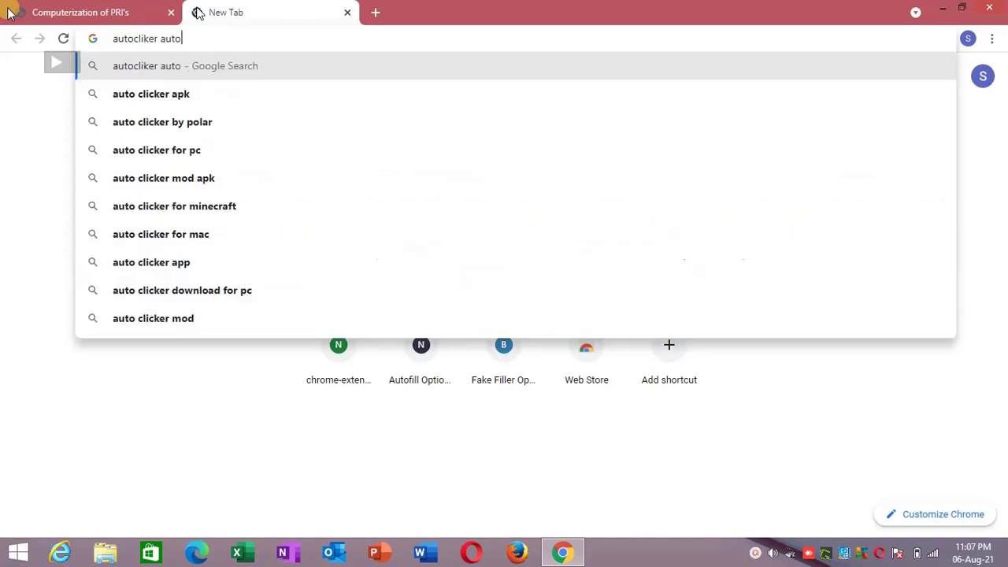
pyautogui.write('fill')
pyautogui.press('Down')
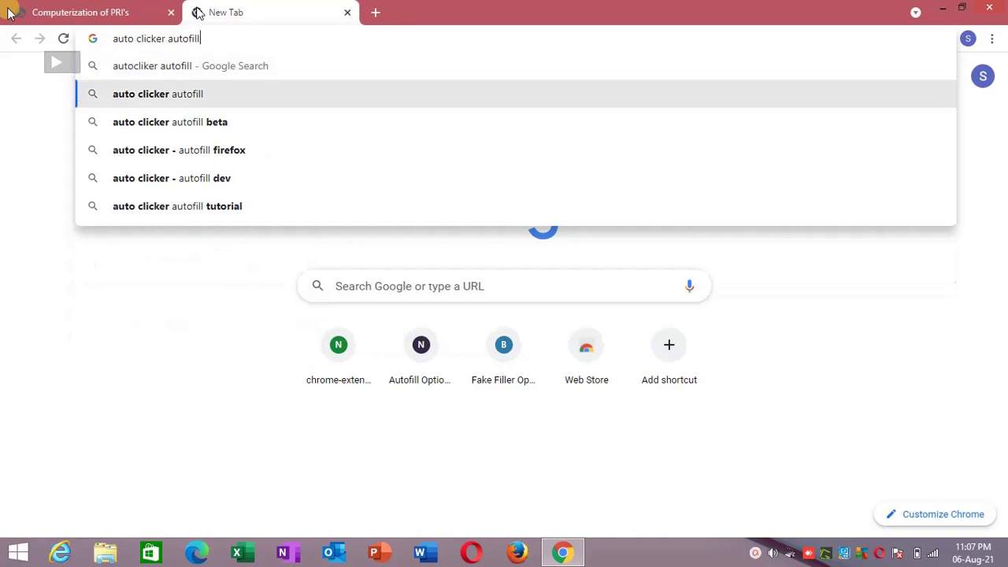
pyautogui.press('Return')
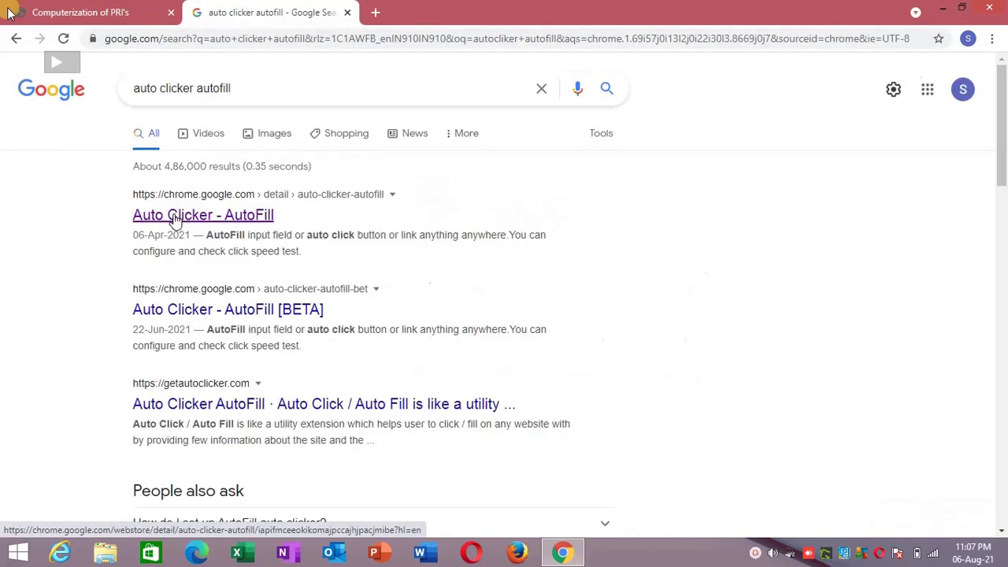
# Install Auto Clicker - AutoFill from the Chrome Web Store, then return to the Computerization of PRI's tab.
pyautogui.click(174, 215)
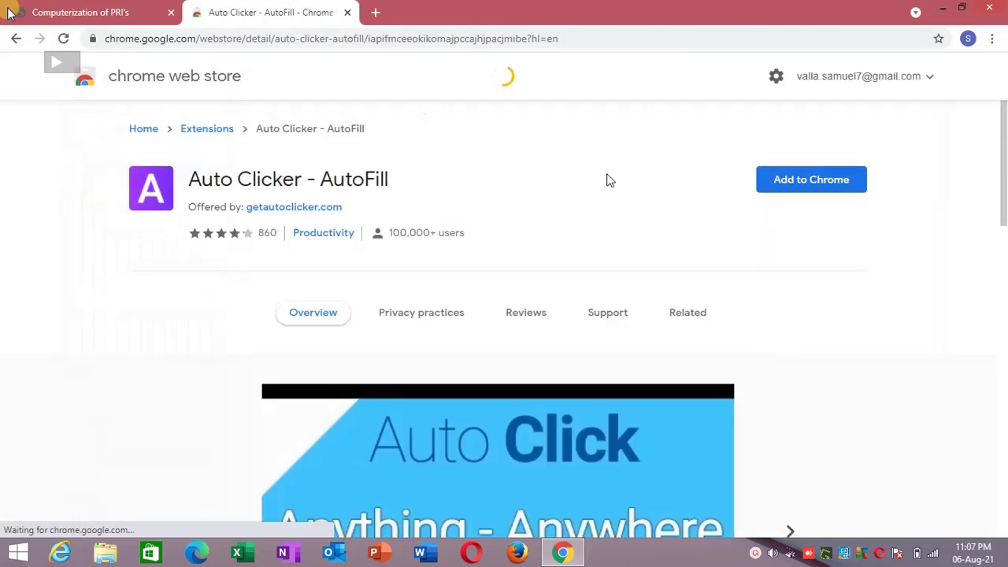
pyautogui.click(768, 195)
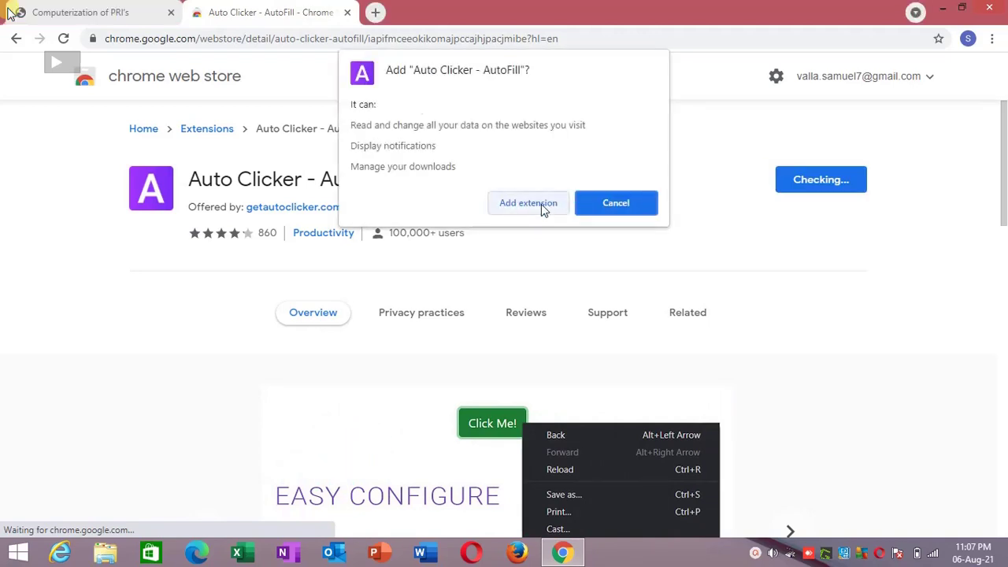
pyautogui.click(541, 204)
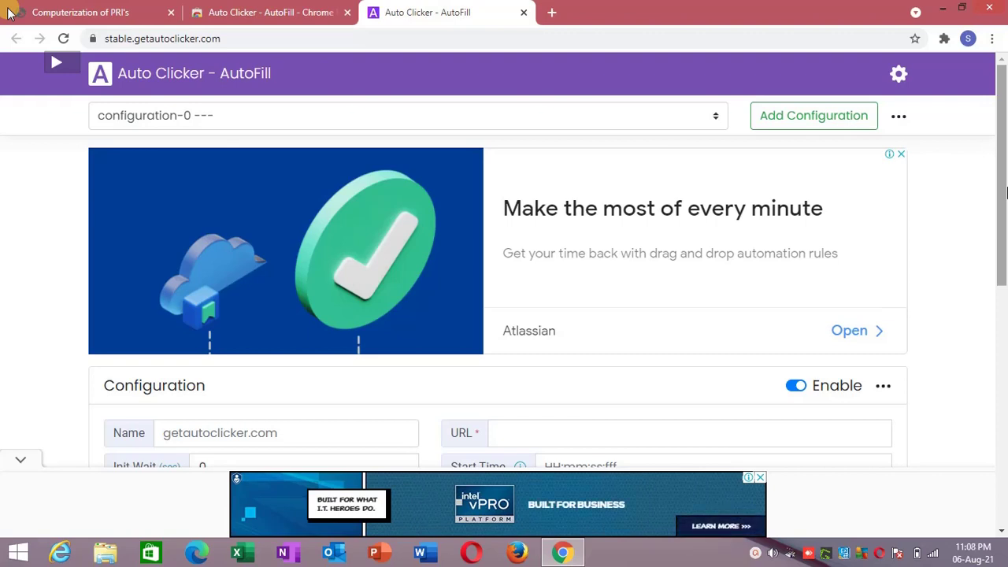
pyautogui.click(103, 9)
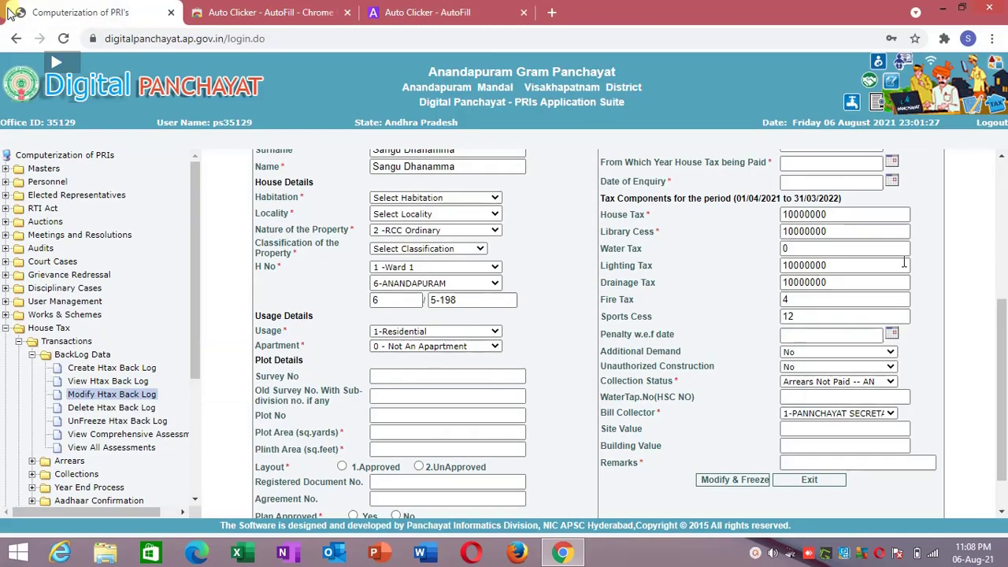
pyautogui.click(1007, 224)
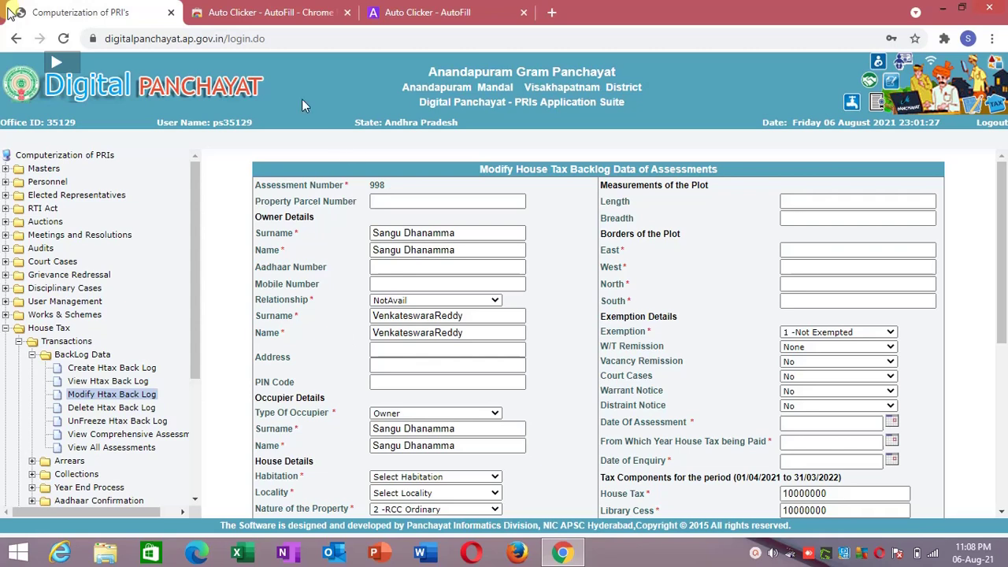
pyautogui.click(278, 39)
pyautogui.moveTo(278, 39); pyautogui.dragTo(324, 32)
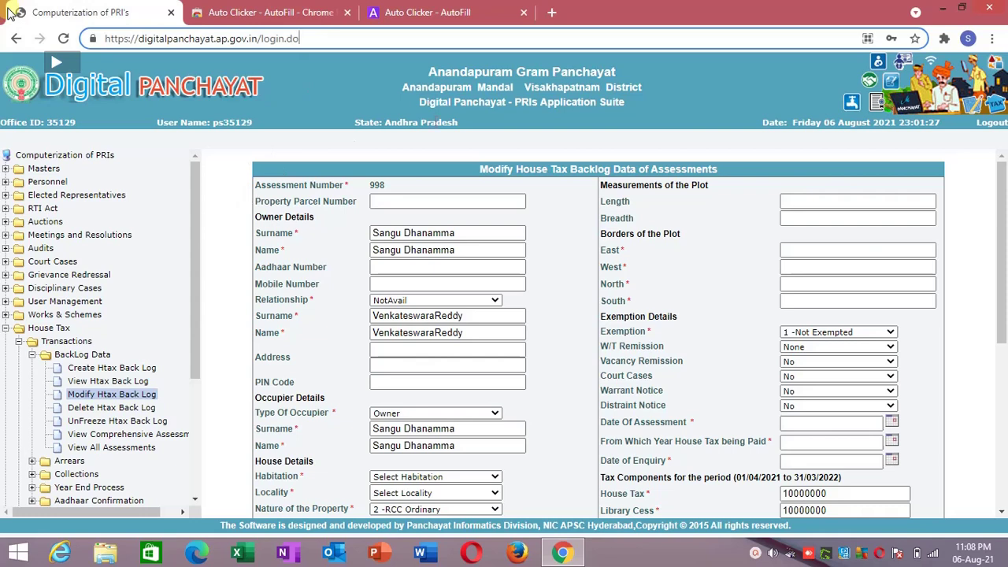
# Dismiss the page's context menu and show the saved suggestions for the owner's Address field.
pyautogui.rightClick(242, 248)
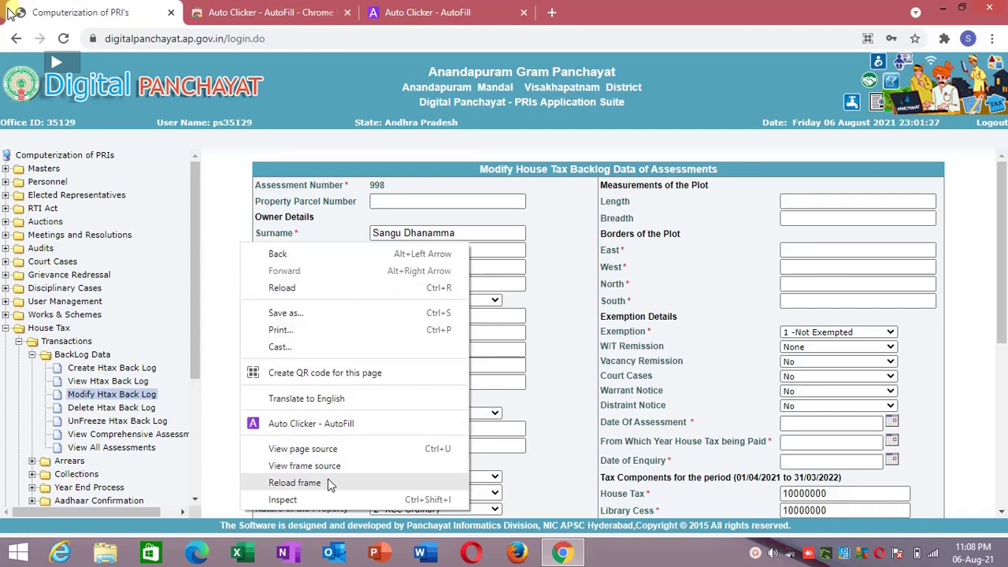
pyautogui.click(231, 205)
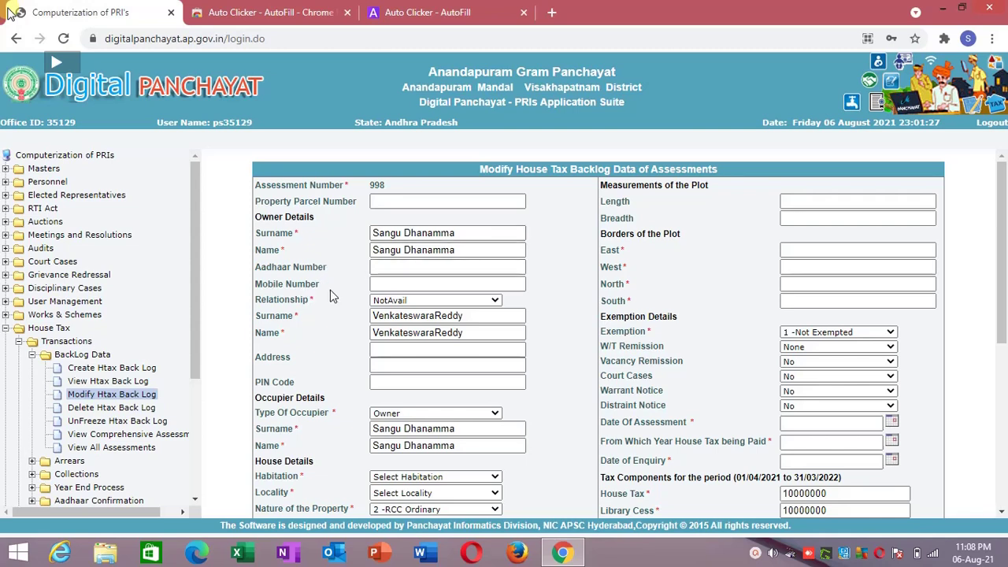
pyautogui.click(389, 353)
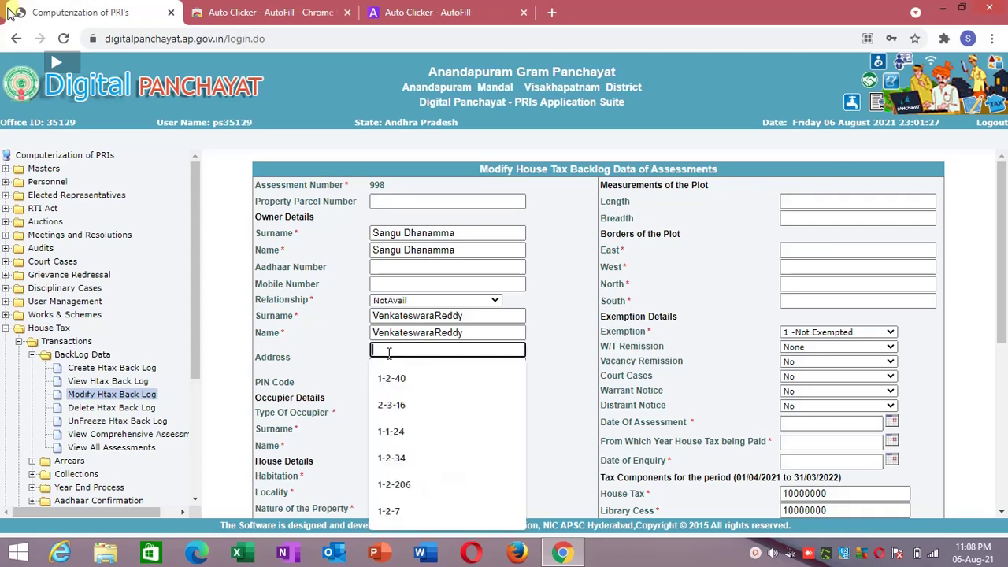
pyautogui.click(353, 345)
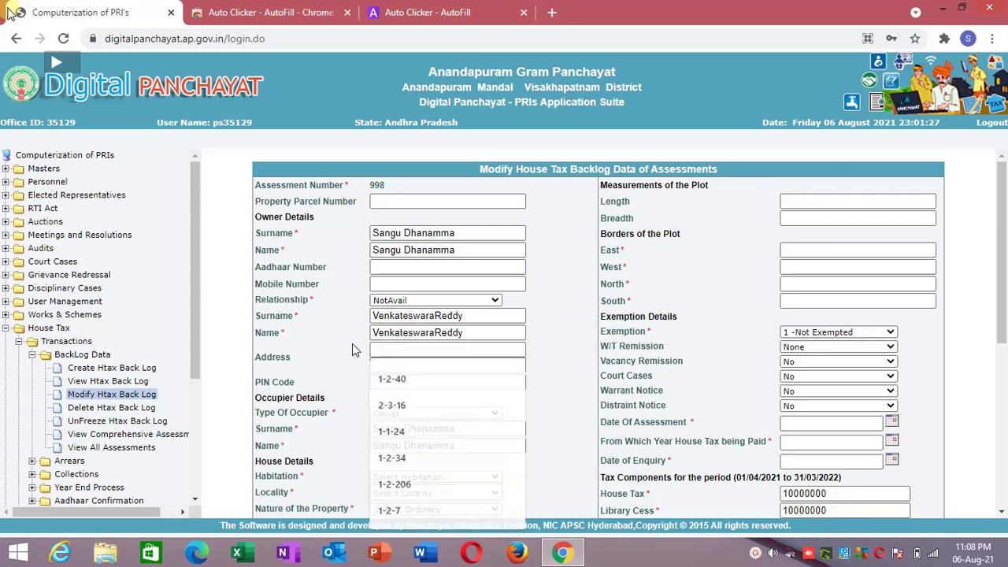
pyautogui.click(378, 349)
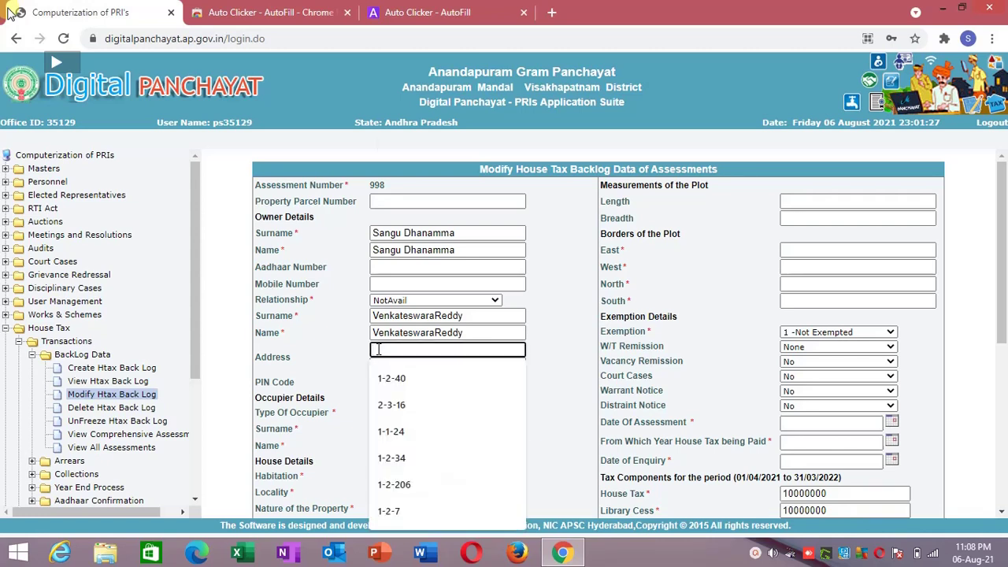
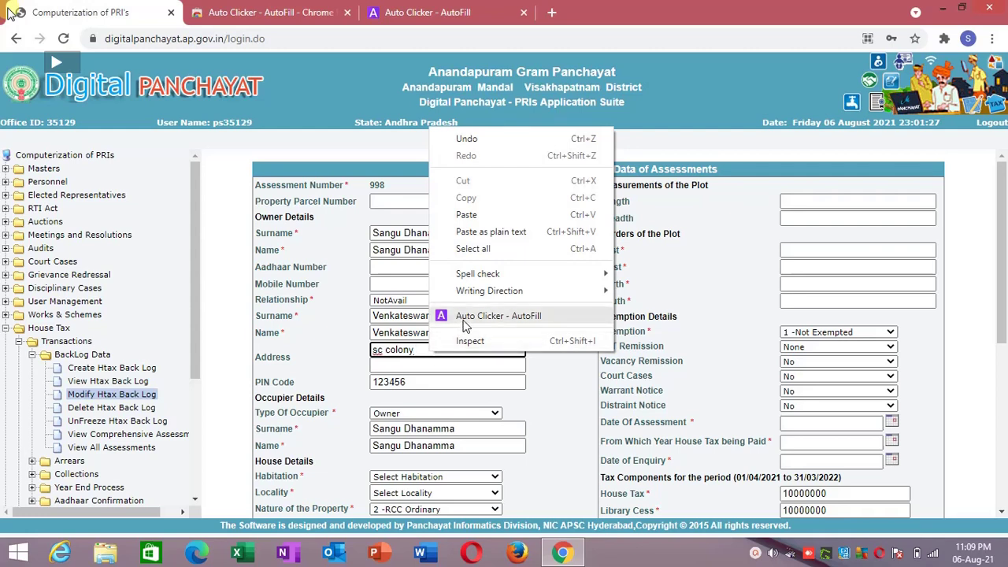
# Send the owner's Address field to Auto Clicker - AutoFill from its context menu.
pyautogui.click(465, 326)
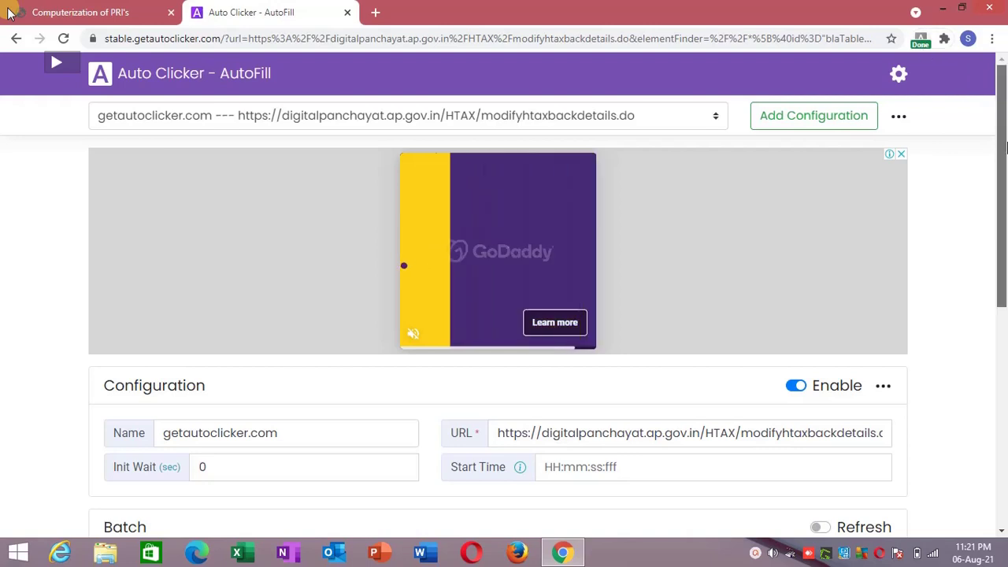
# Show the Name and Init Wait columns in the action table and start editing the address action's name.
pyautogui.scroll(-3, 1005, 307)
pyautogui.moveTo(1006, 308); pyautogui.dragTo(1006, 304)
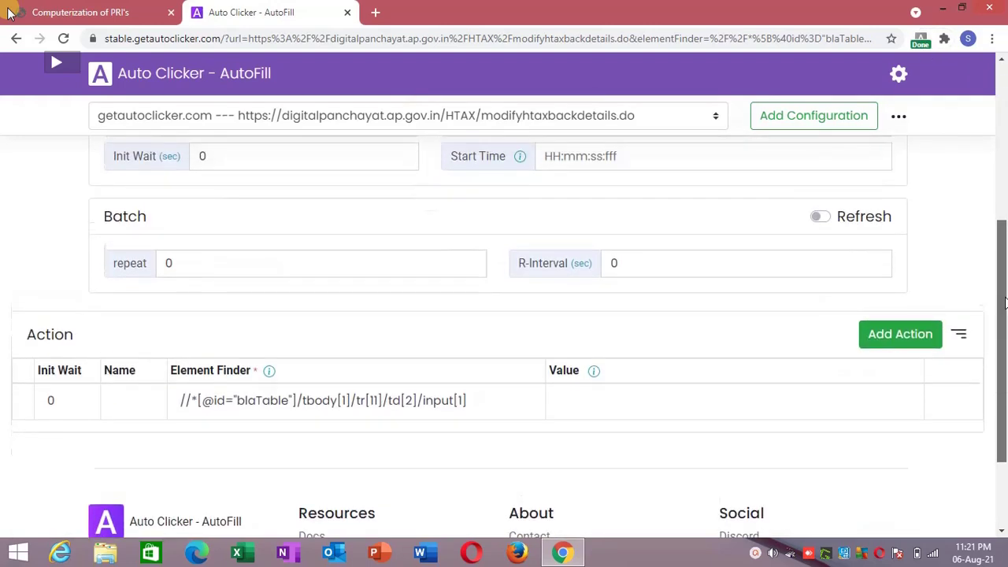
pyautogui.click(959, 337)
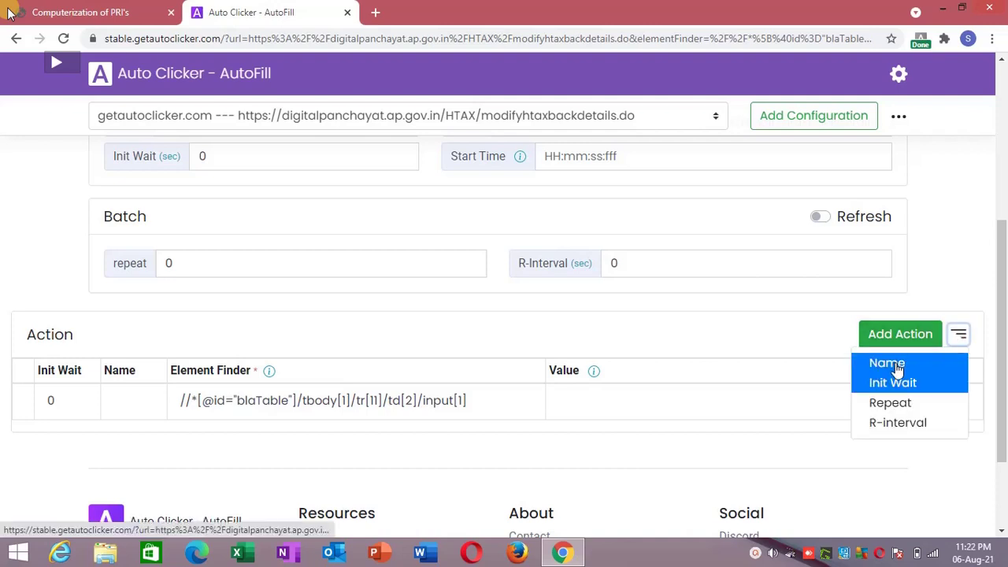
pyautogui.click(893, 364)
pyautogui.click(959, 339)
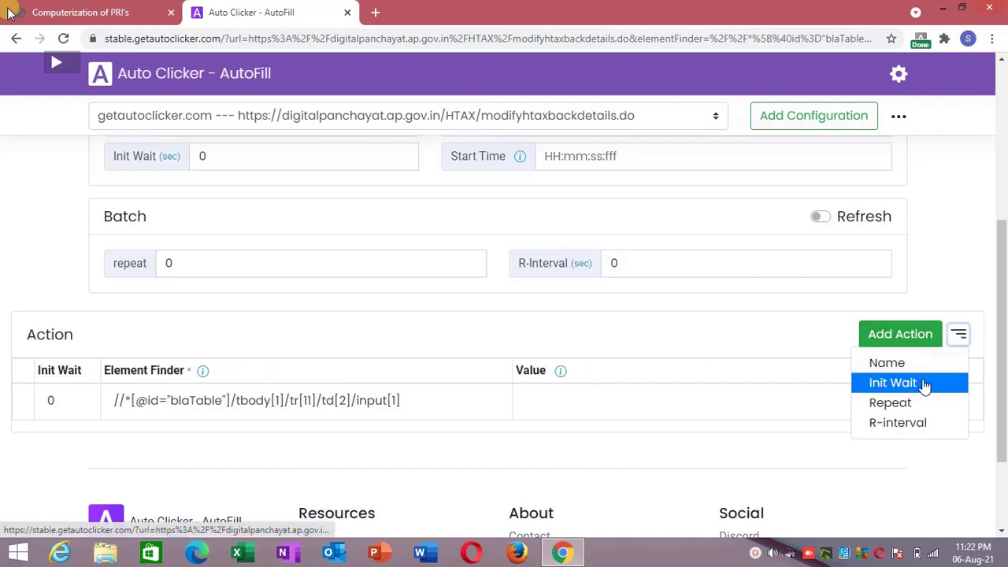
pyautogui.click(926, 385)
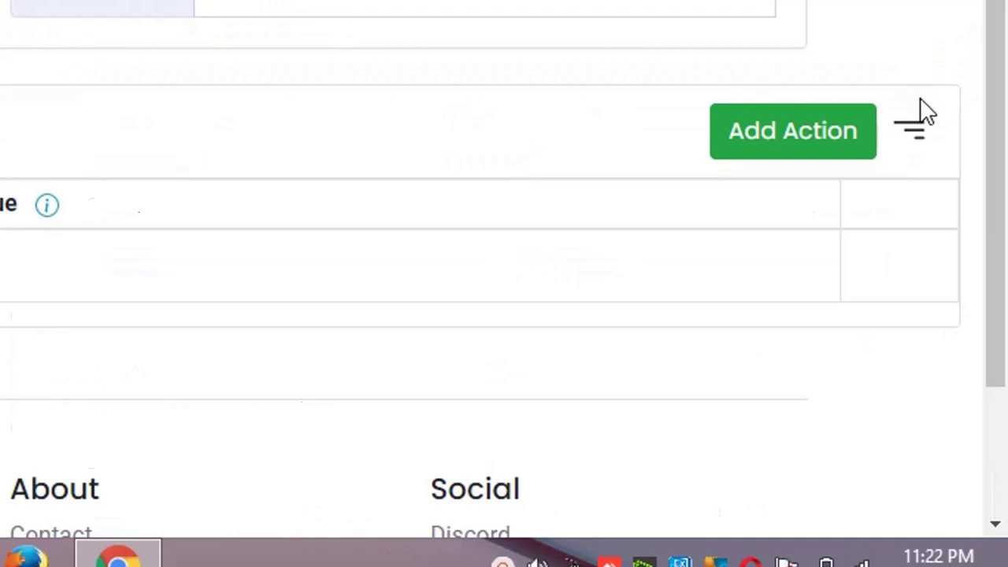
pyautogui.click(913, 135)
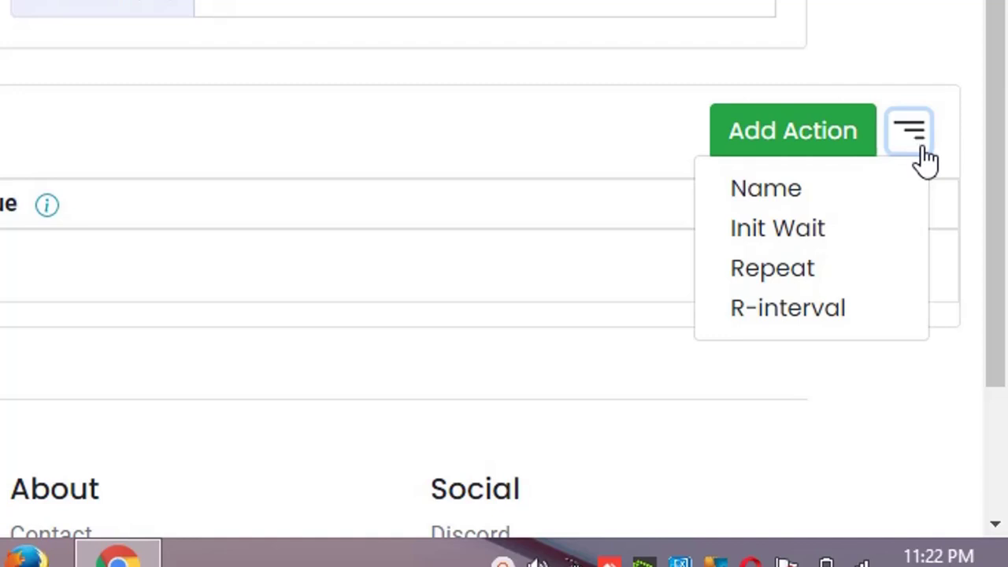
pyautogui.click(883, 193)
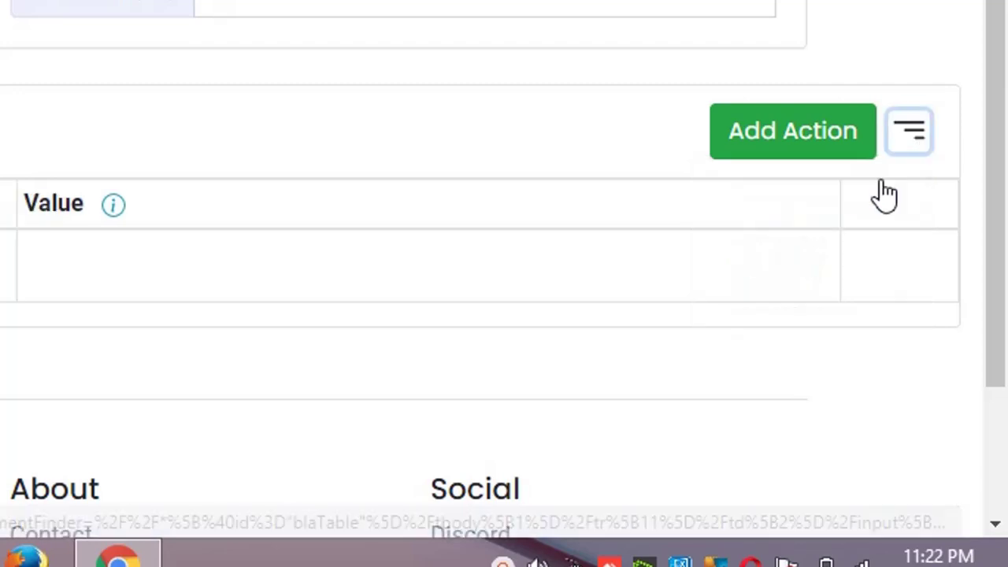
pyautogui.click(911, 152)
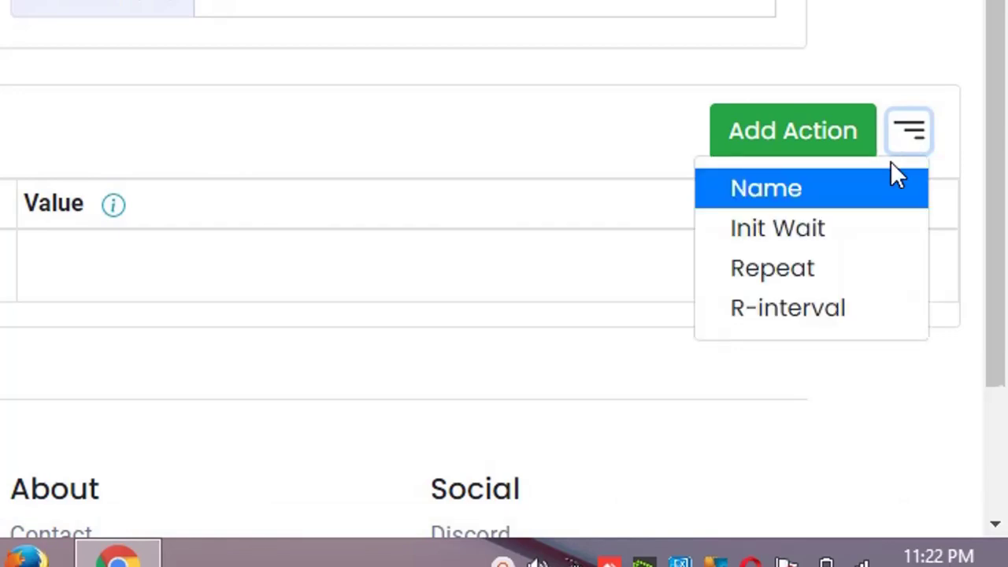
pyautogui.click(859, 230)
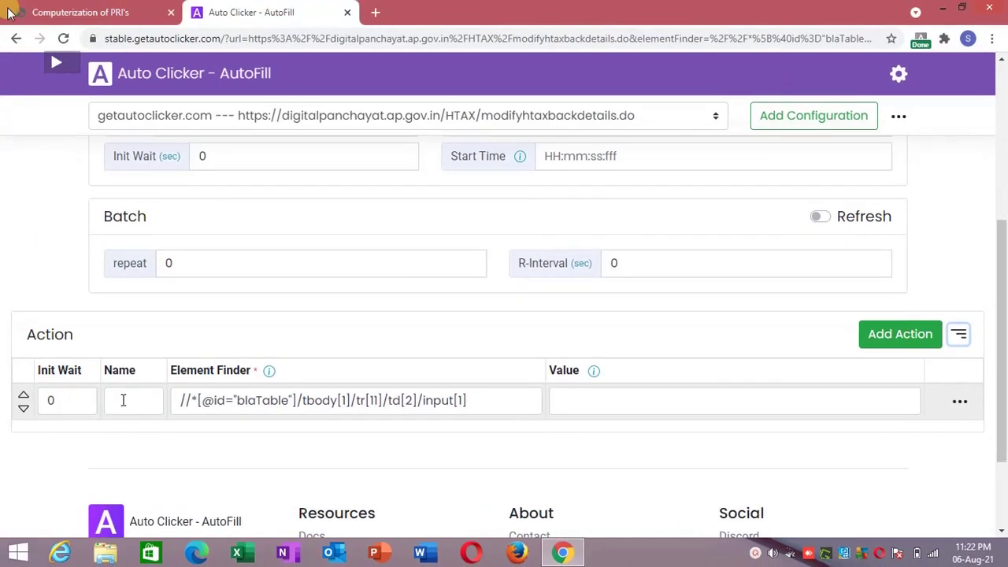
pyautogui.click(122, 400)
# Name the address action Add1, enter the street address as its value, and save.
pyautogui.write('A')
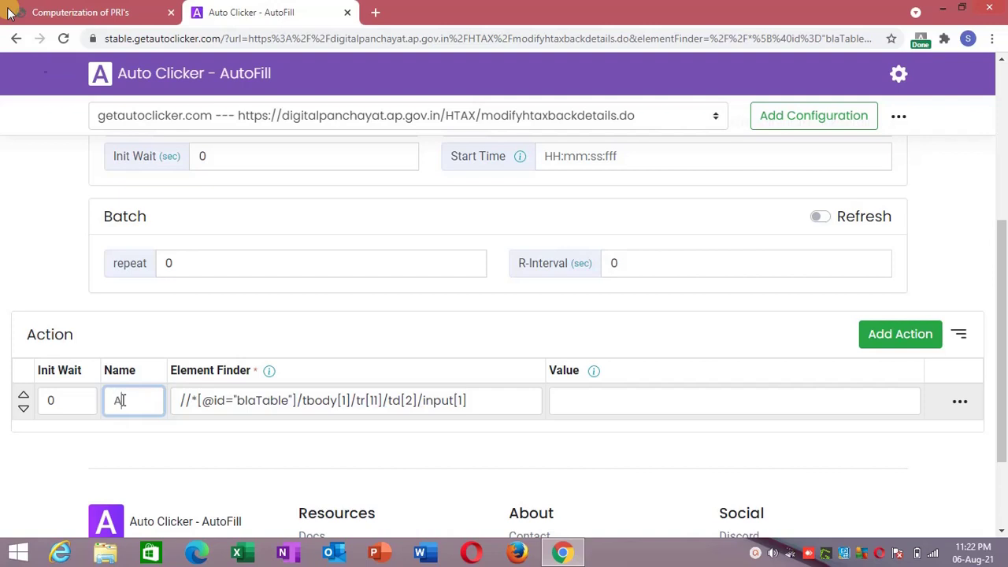
pyautogui.write('Ddre')
pyautogui.press('BackSpace')
pyautogui.press('BackSpace')
pyautogui.click(564, 399)
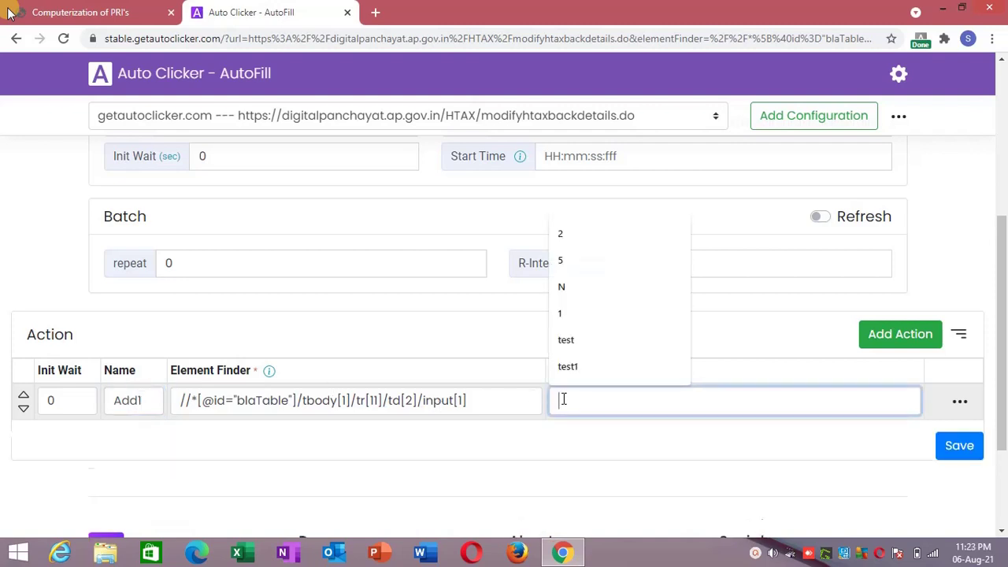
pyautogui.write('sc col')
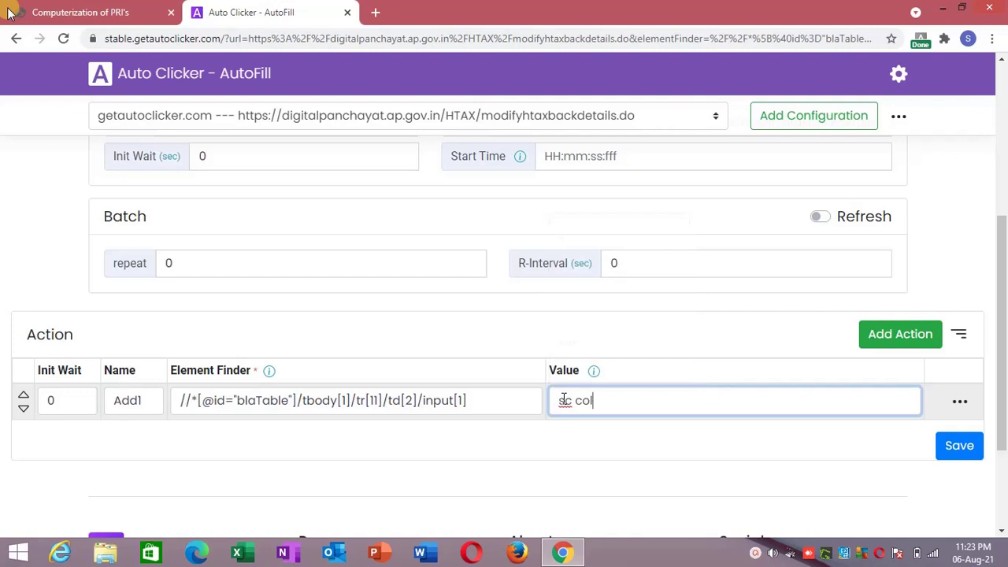
pyautogui.write('ony')
pyautogui.hotkey('ctrl', 'a')
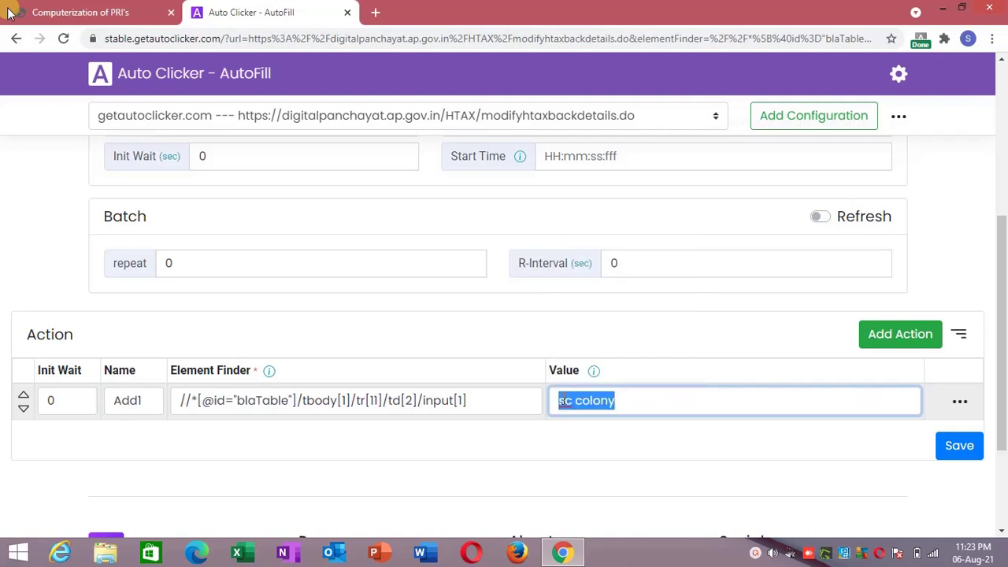
pyautogui.write('Ramo')
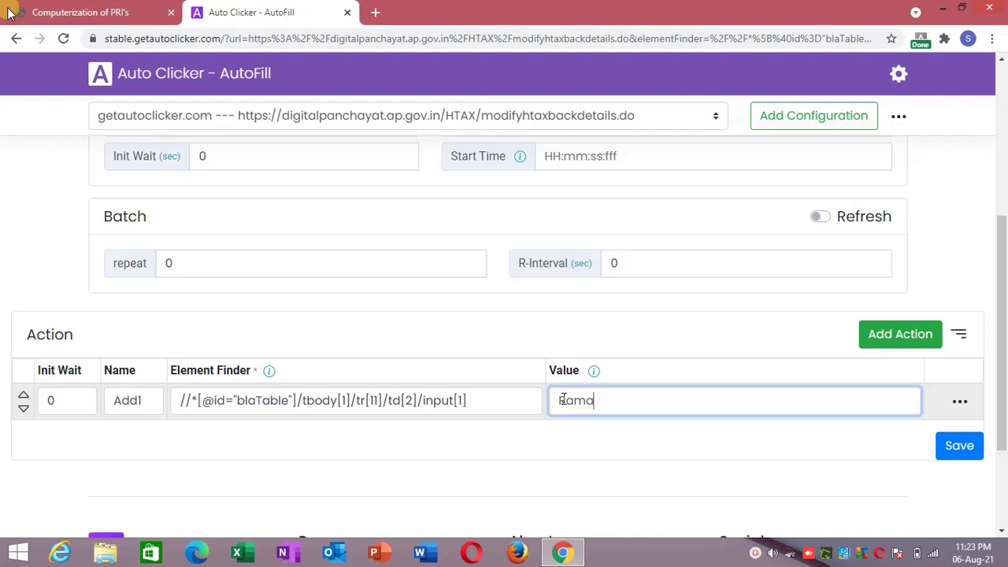
pyautogui.write('m')
pyautogui.press('BackSpace')
pyautogui.write('mandhiram veedhi')
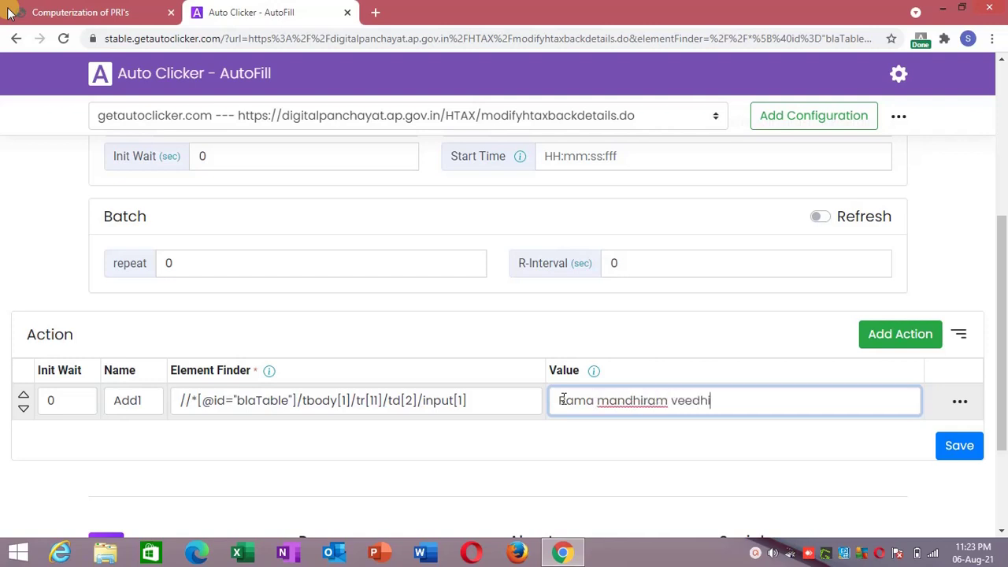
pyautogui.click(574, 446)
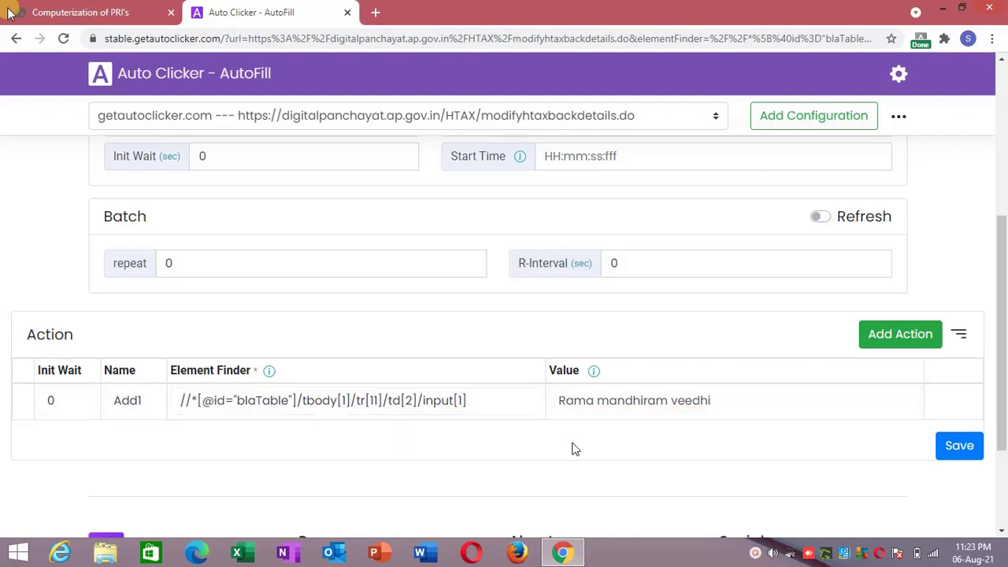
pyautogui.click(758, 402)
pyautogui.click(742, 432)
pyautogui.click(954, 447)
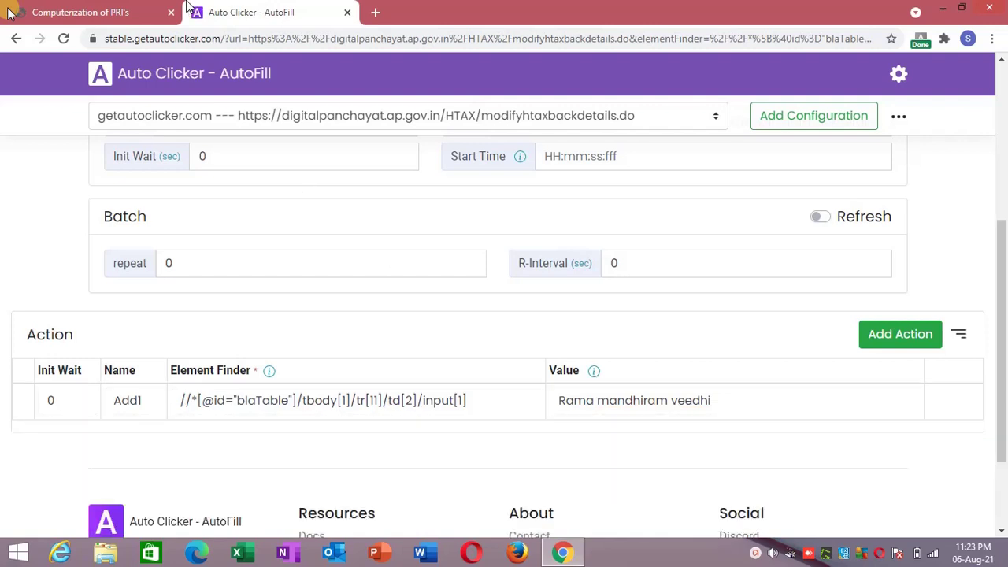
# Reload the house tax form frame and check that the first Address line auto-filled.
pyautogui.click(122, 11)
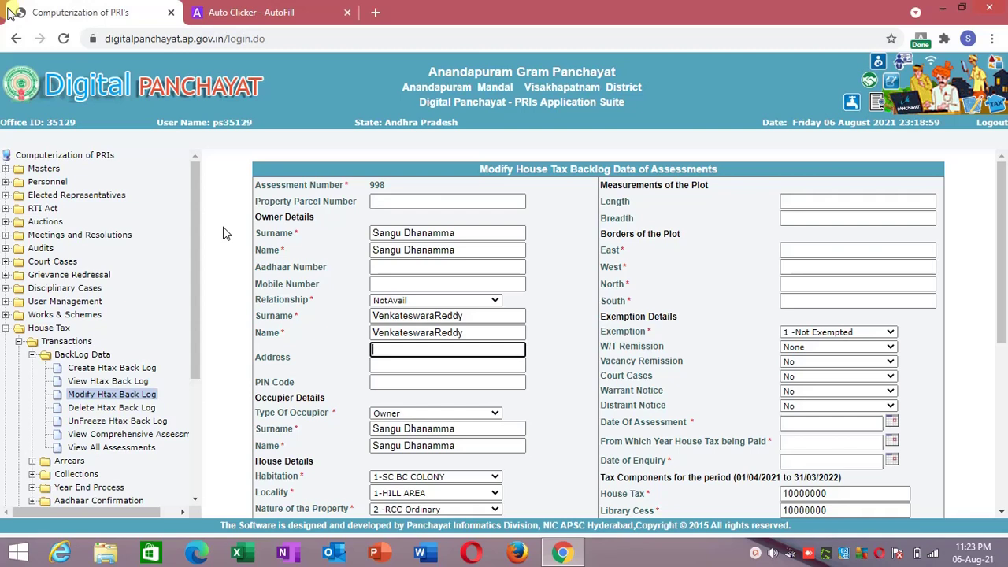
pyautogui.rightClick(223, 227)
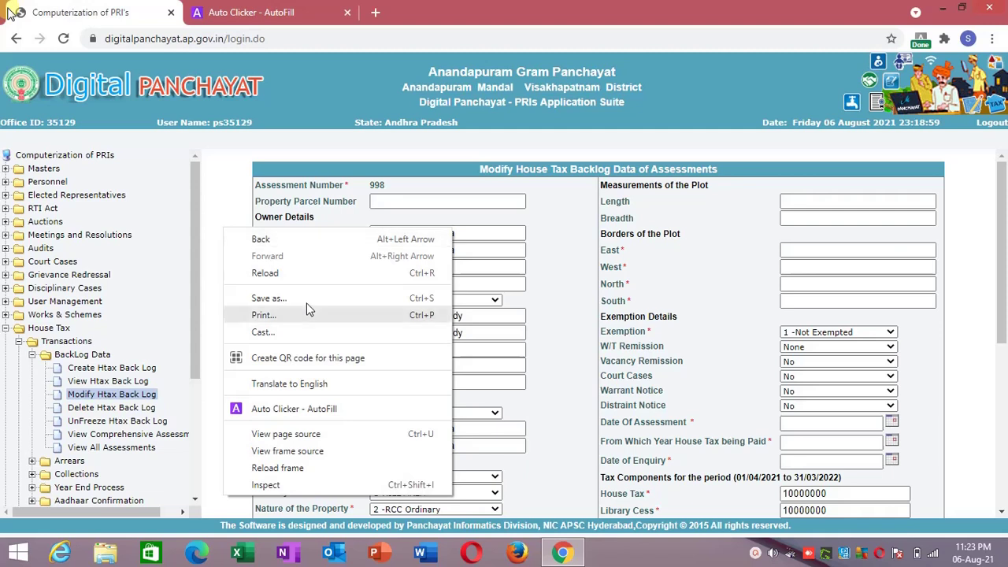
pyautogui.click(268, 467)
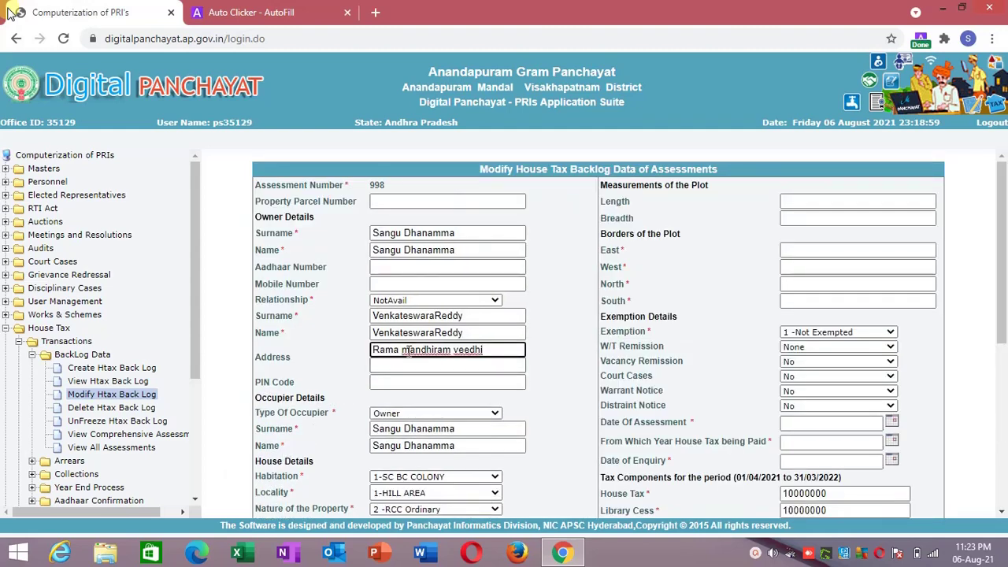
pyautogui.moveTo(482, 349); pyautogui.dragTo(361, 355)
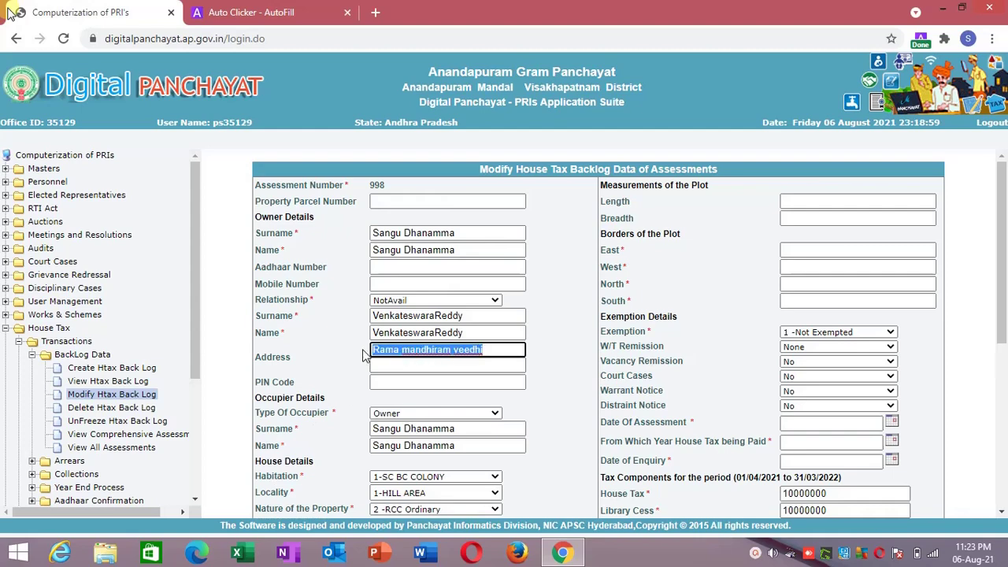
# Glance at the AutoFill configuration, then return and select the second Address line.
pyautogui.click(299, 8)
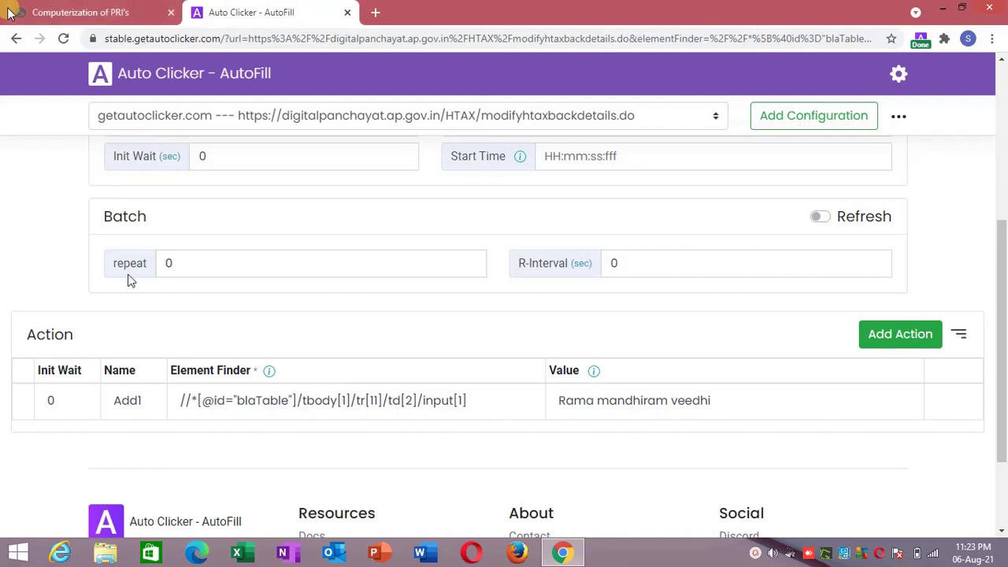
pyautogui.click(123, 9)
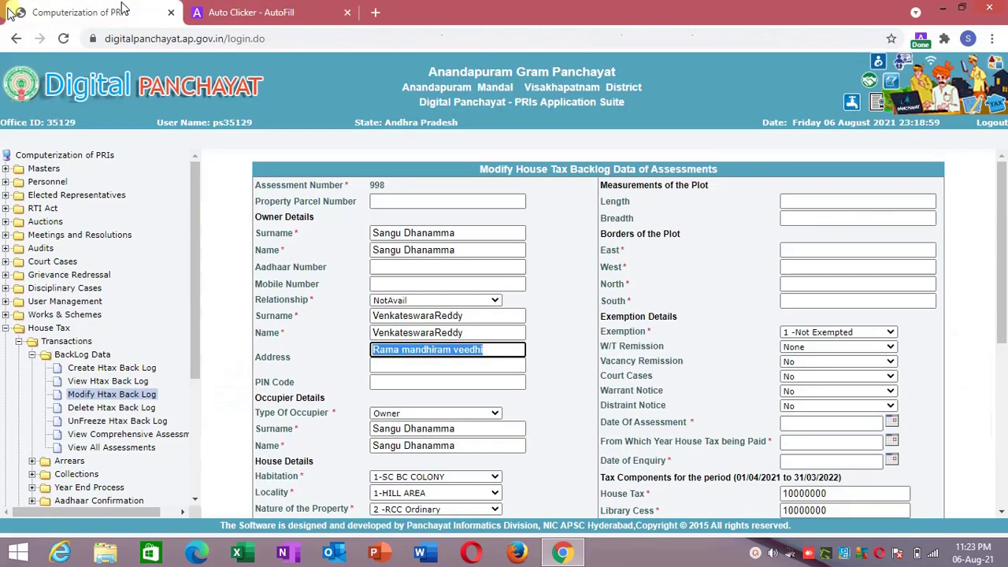
pyautogui.click(374, 363)
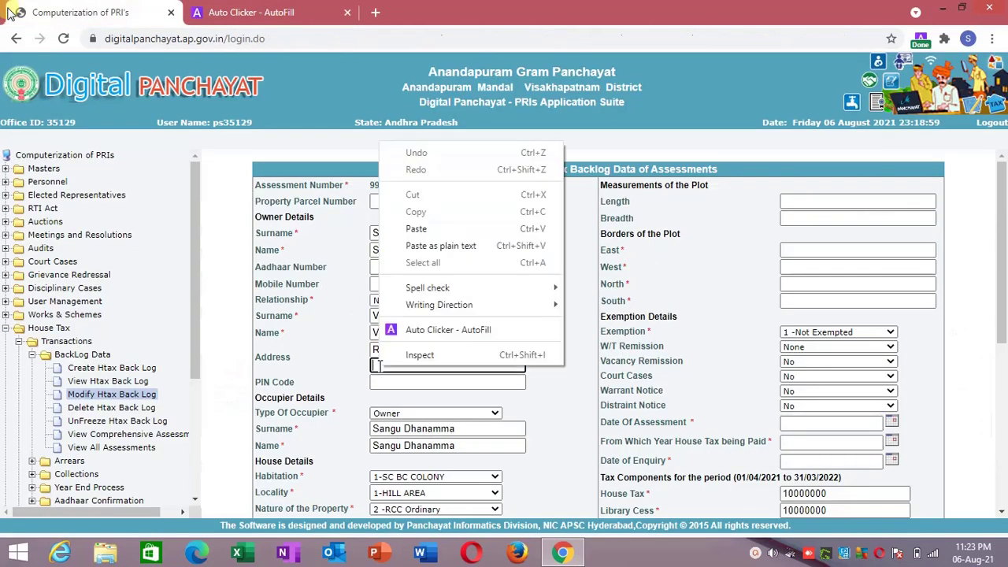
# Add the second Address line to Auto Clicker - AutoFill as a new action.
pyautogui.rightClick(376, 364)
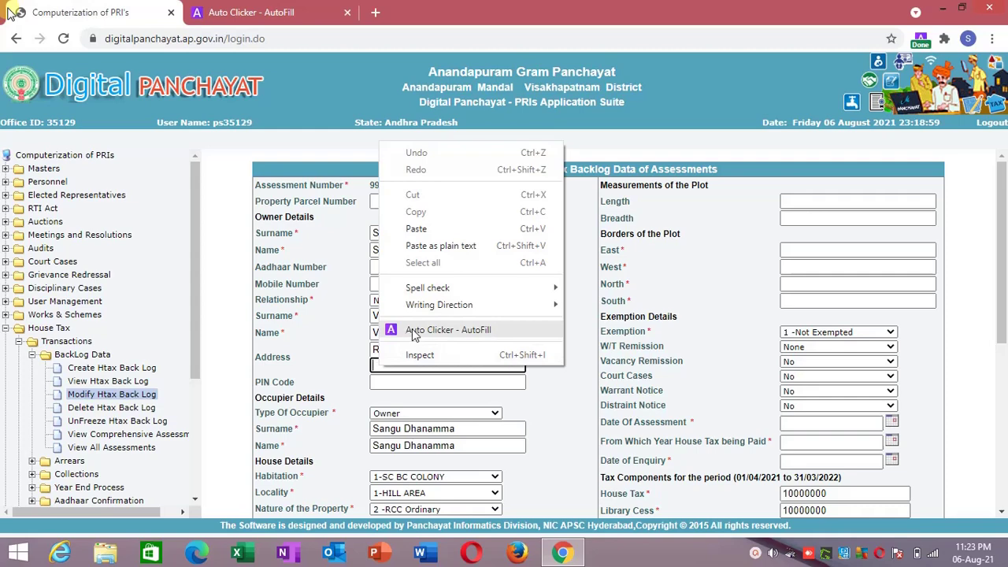
pyautogui.click(412, 328)
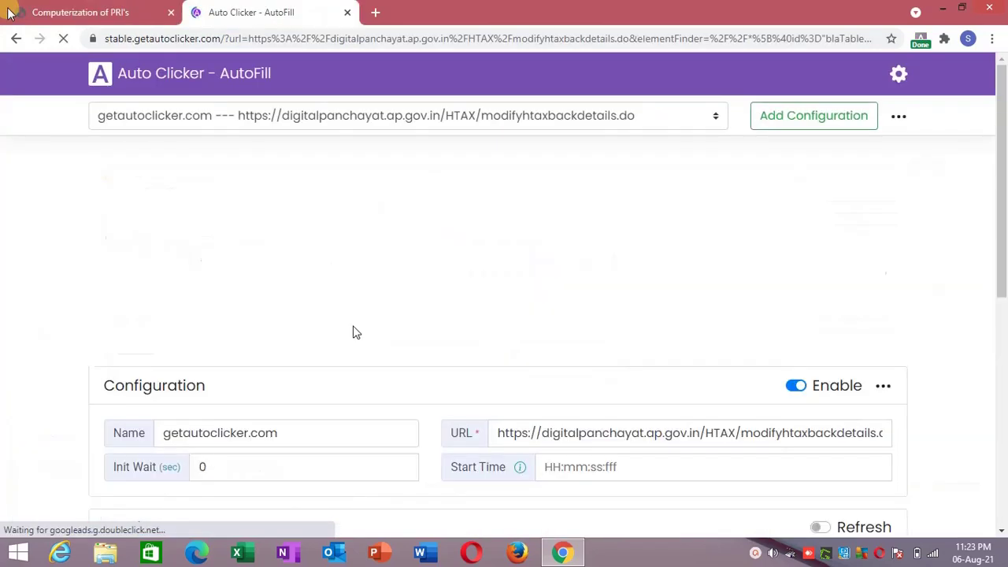
pyautogui.moveTo(1005, 292); pyautogui.dragTo(1006, 516)
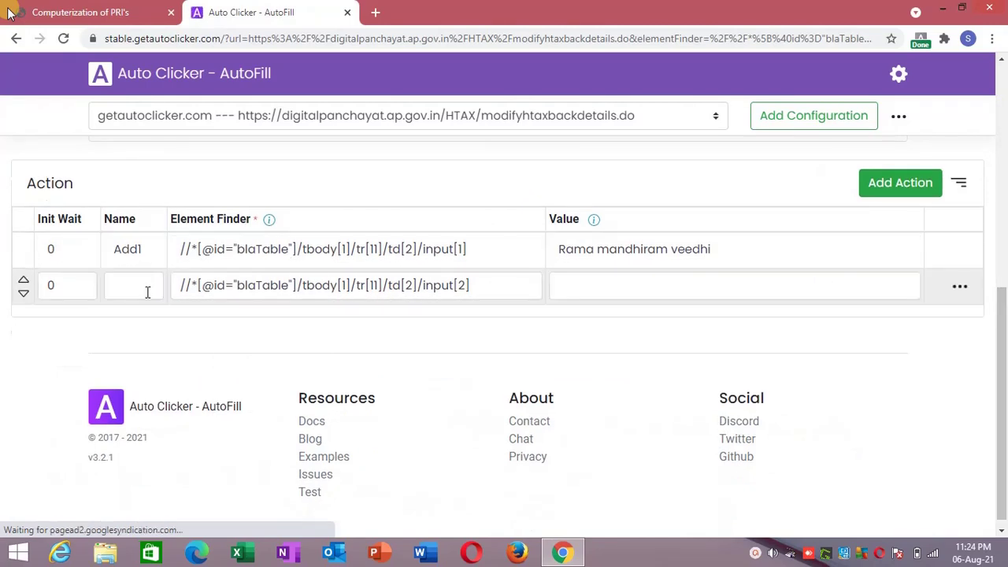
# Name the new action Add2, enter the locality name as its value, and save.
pyautogui.click(143, 286)
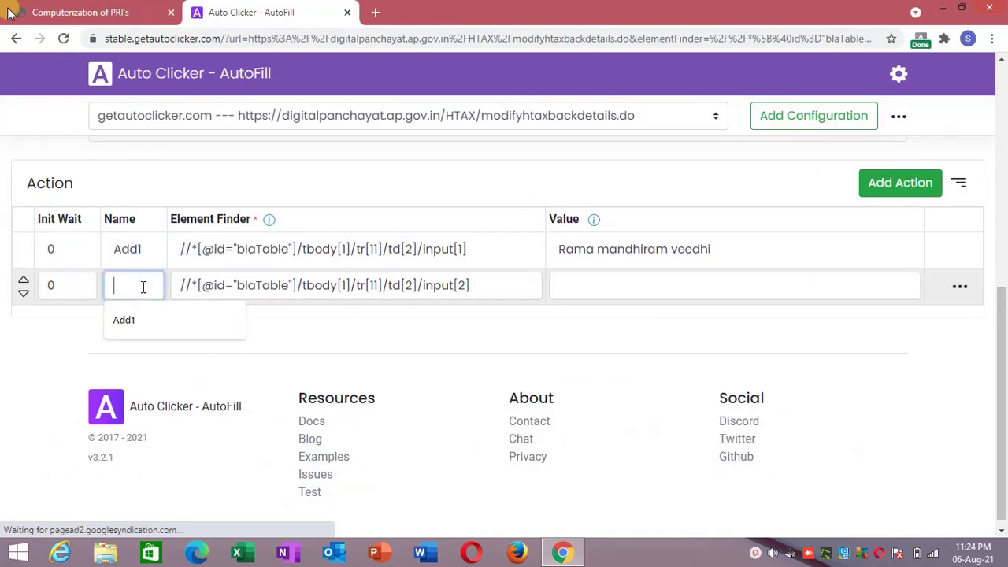
pyautogui.write('Add2')
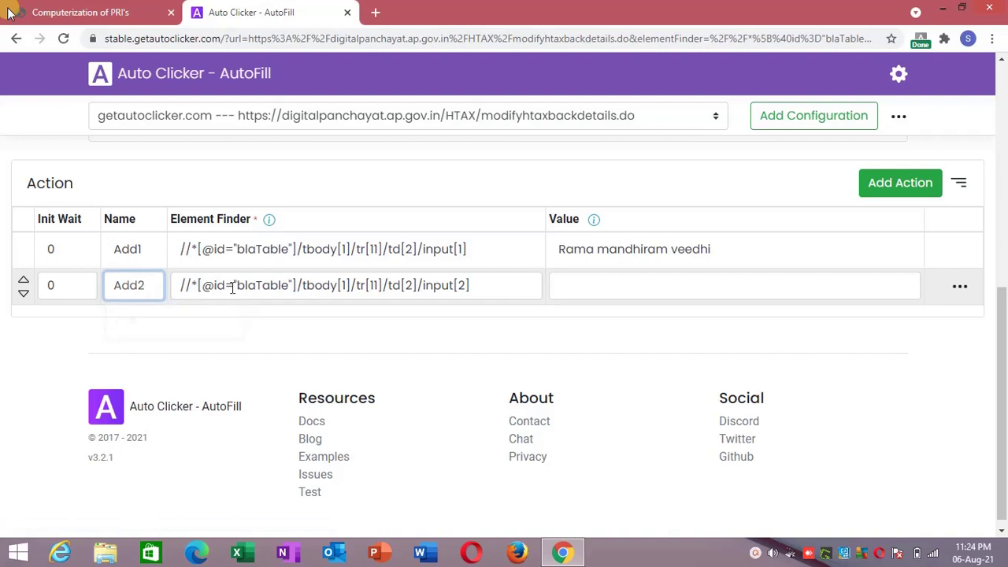
pyautogui.click(326, 315)
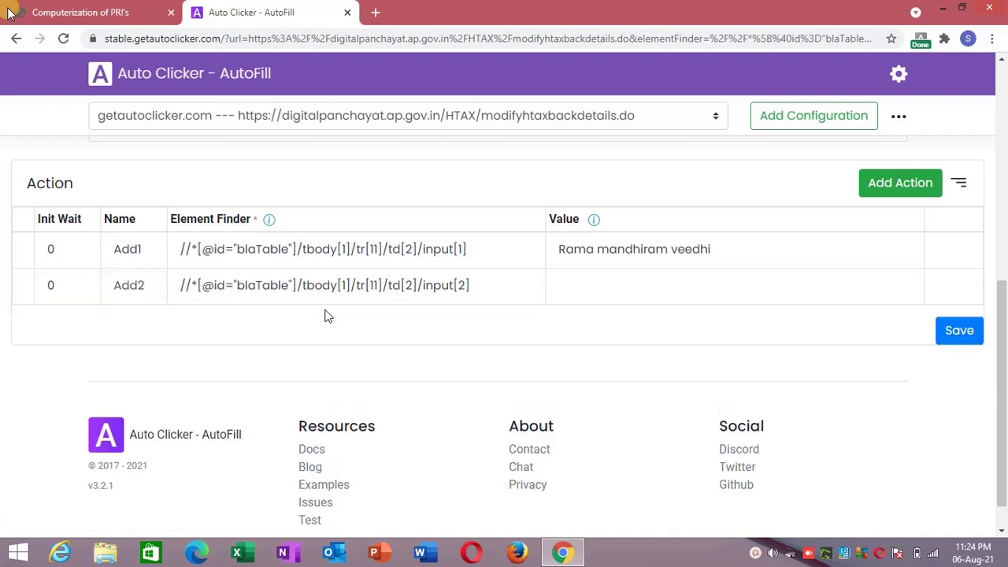
pyautogui.click(560, 298)
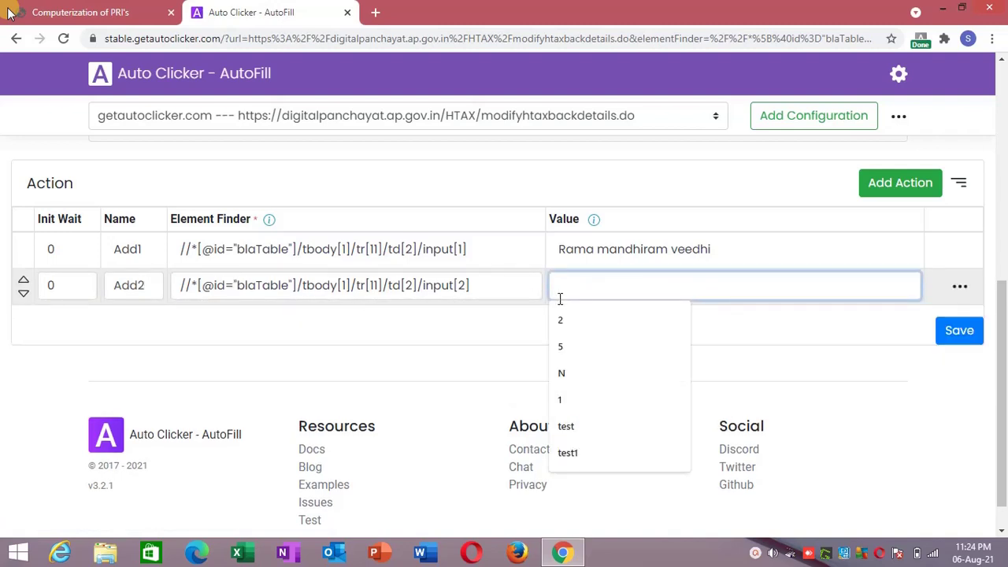
pyautogui.write('Anc')
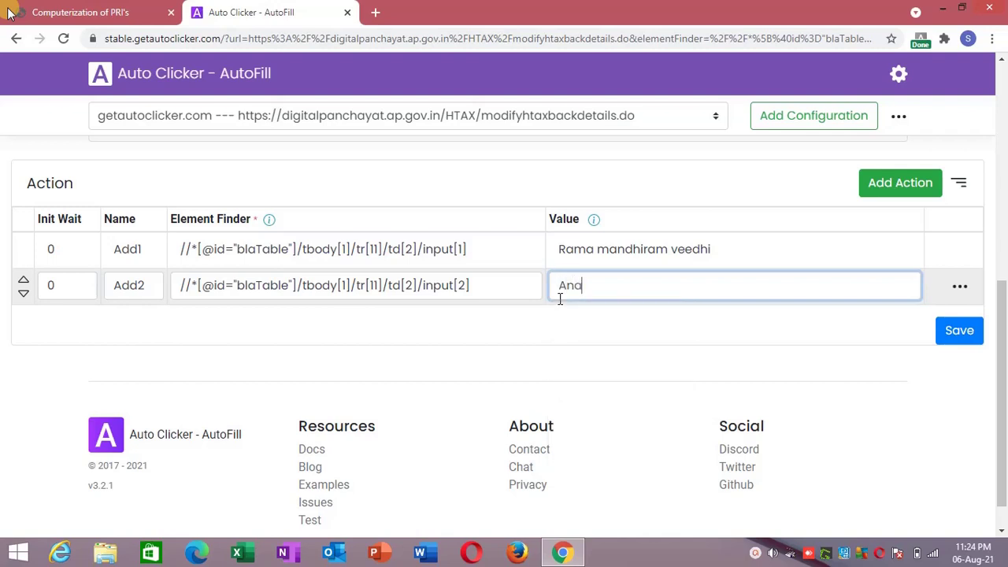
pyautogui.press('BackSpace')
pyautogui.write('andharp')
pyautogui.press('BackSpace')
pyautogui.press('BackSpace')
pyautogui.write('puram')
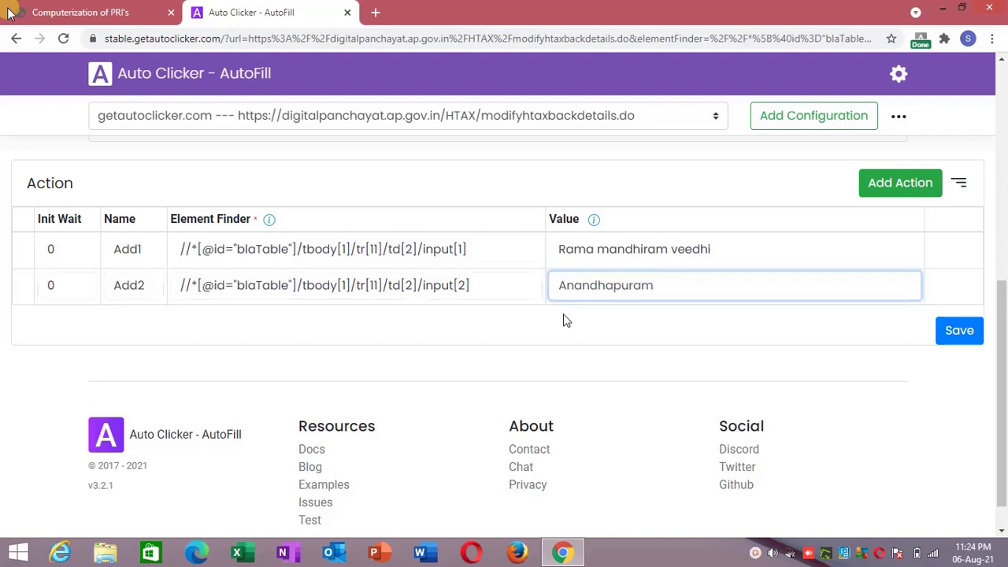
pyautogui.click(612, 315)
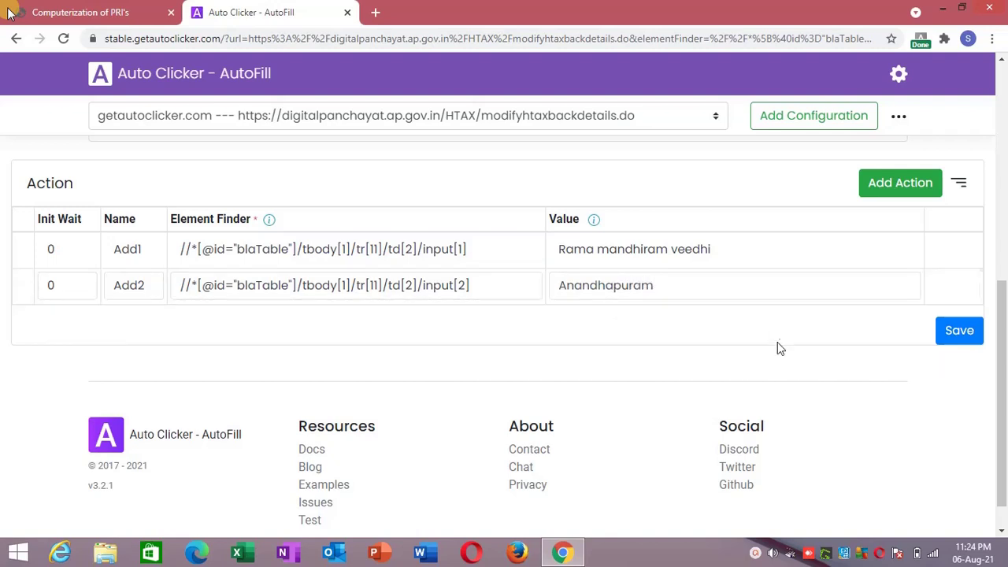
pyautogui.click(953, 334)
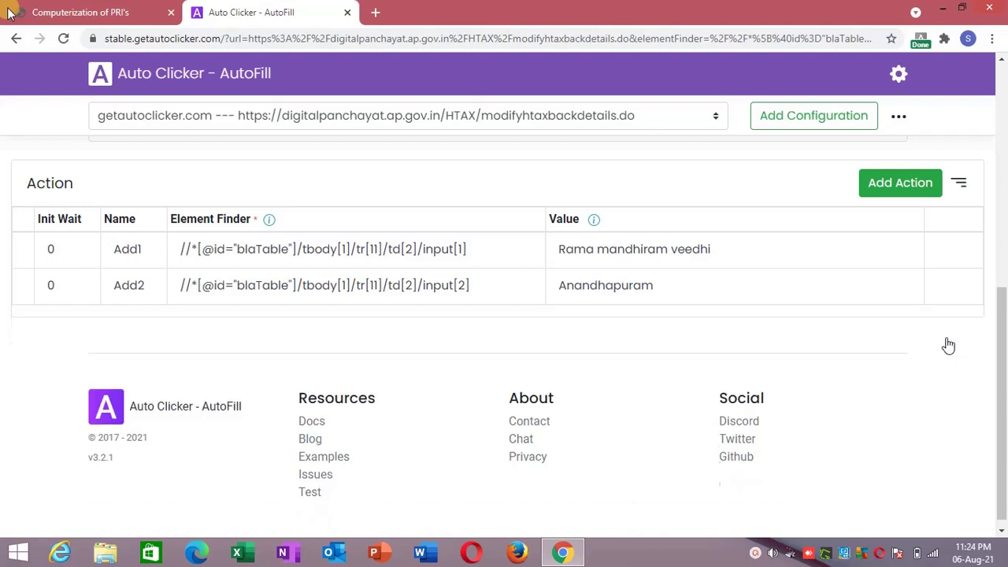
# Reload the house tax form frame so both address lines auto-fill.
pyautogui.click(118, 12)
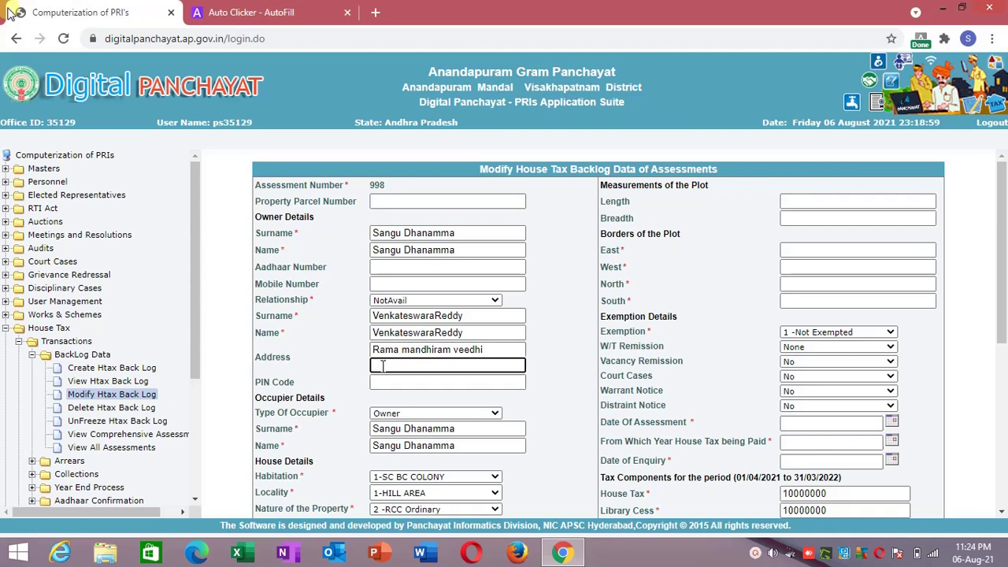
pyautogui.rightClick(226, 344)
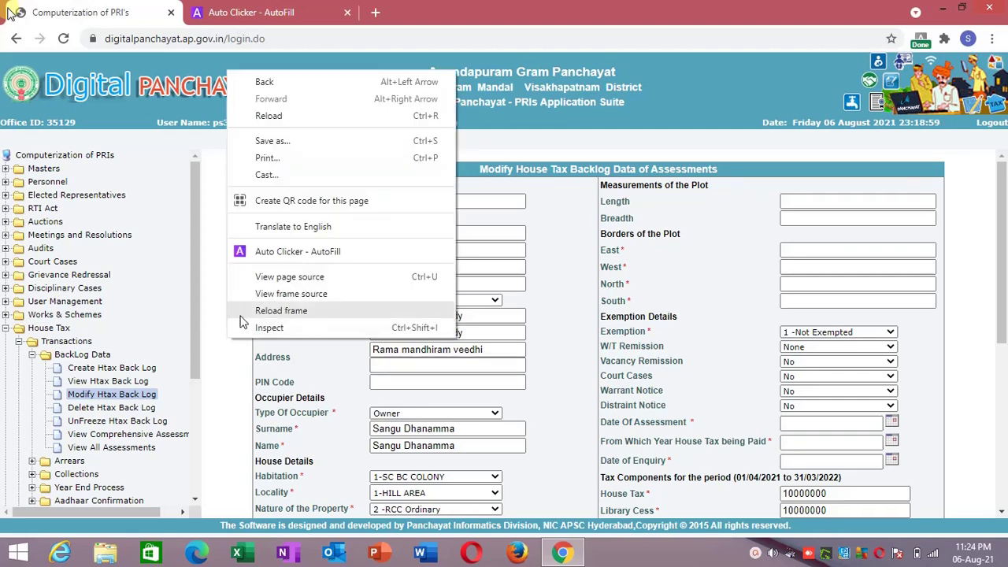
pyautogui.click(247, 309)
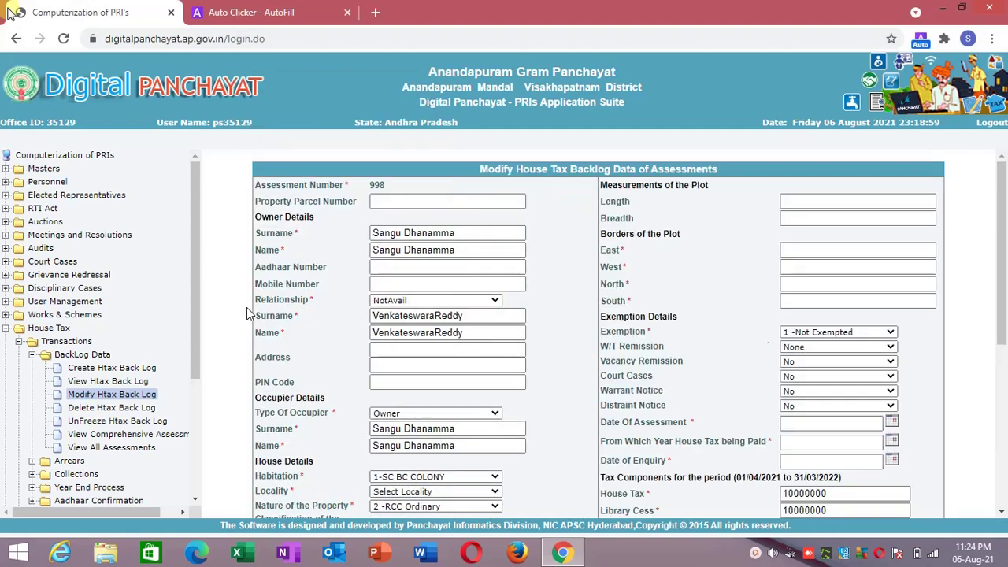
# Send the PIN Code field to Auto Clicker - AutoFill as a third action.
pyautogui.rightClick(384, 384)
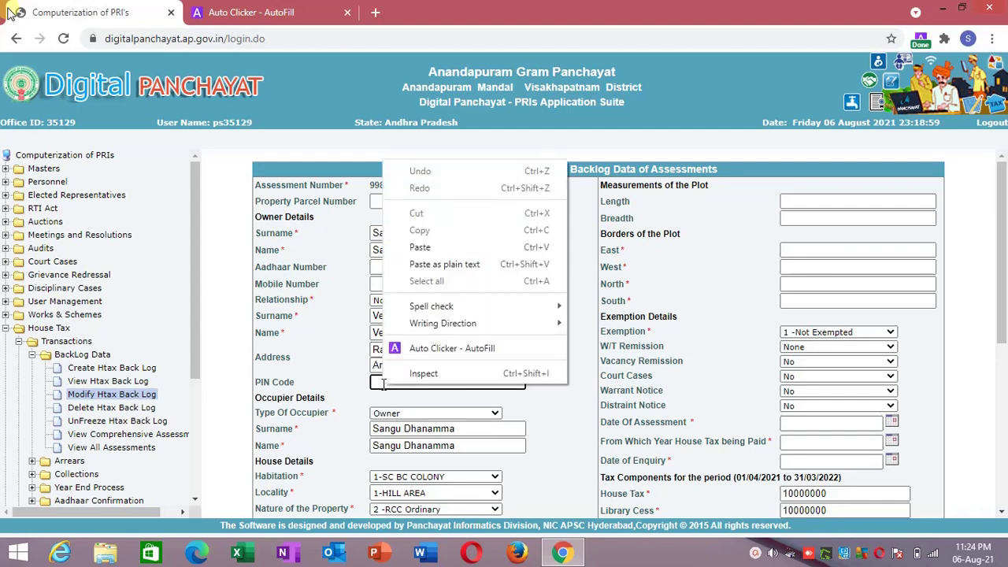
pyautogui.click(441, 348)
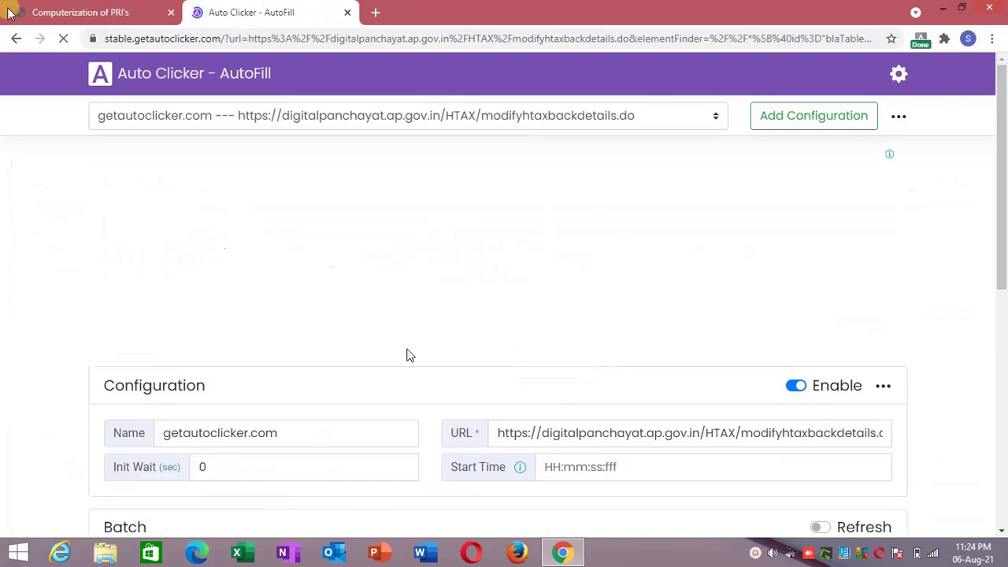
pyautogui.click(1006, 398)
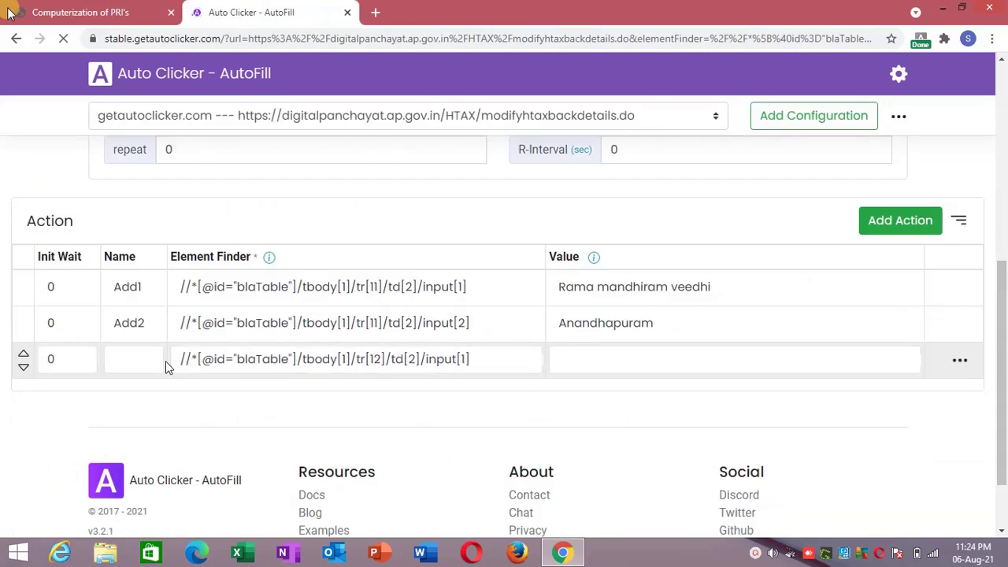
# Name the third action 'pincode' with value 123456 and save the action list.
pyautogui.click(130, 359)
pyautogui.write('pincode')
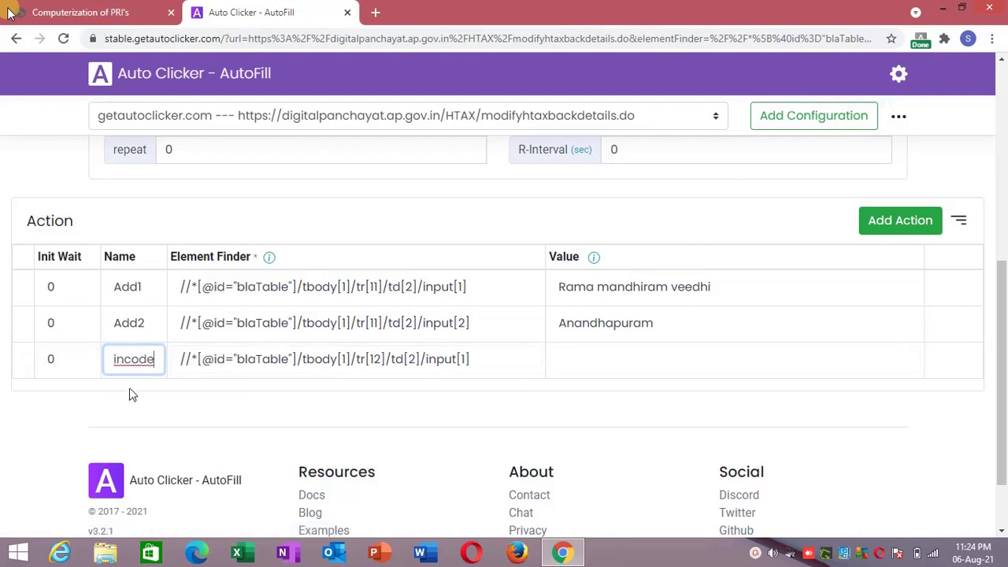
pyautogui.click(643, 360)
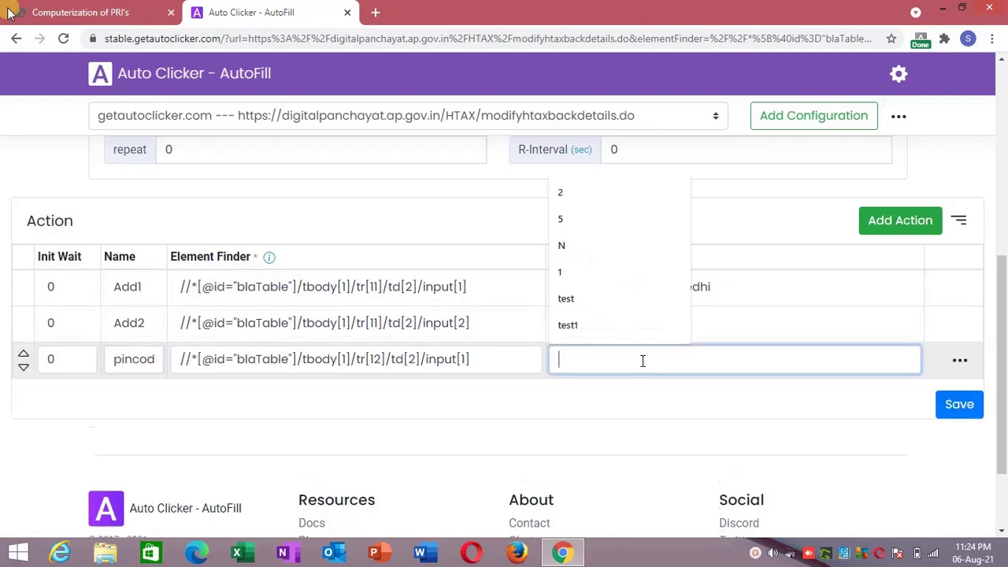
pyautogui.write('123456')
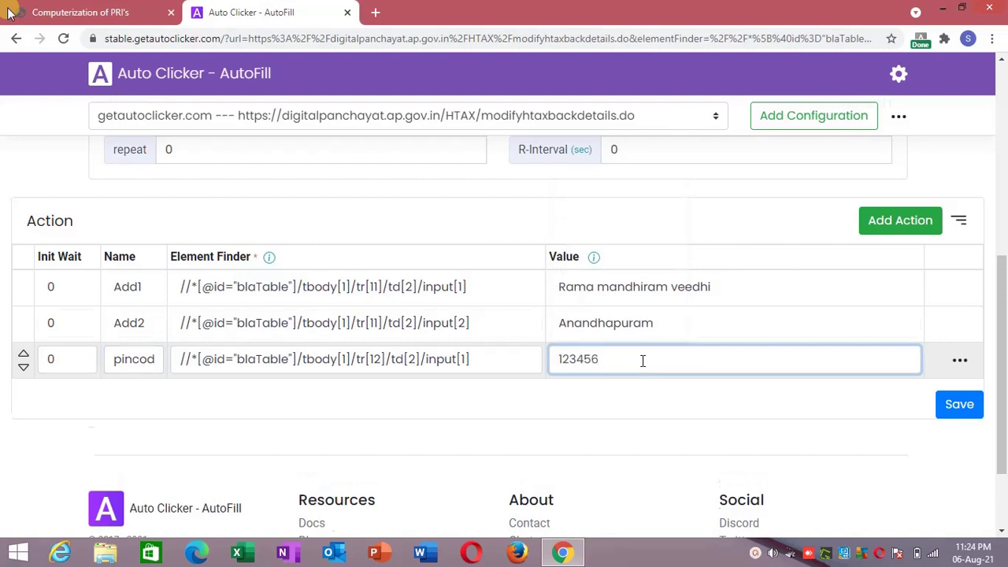
pyautogui.click(649, 404)
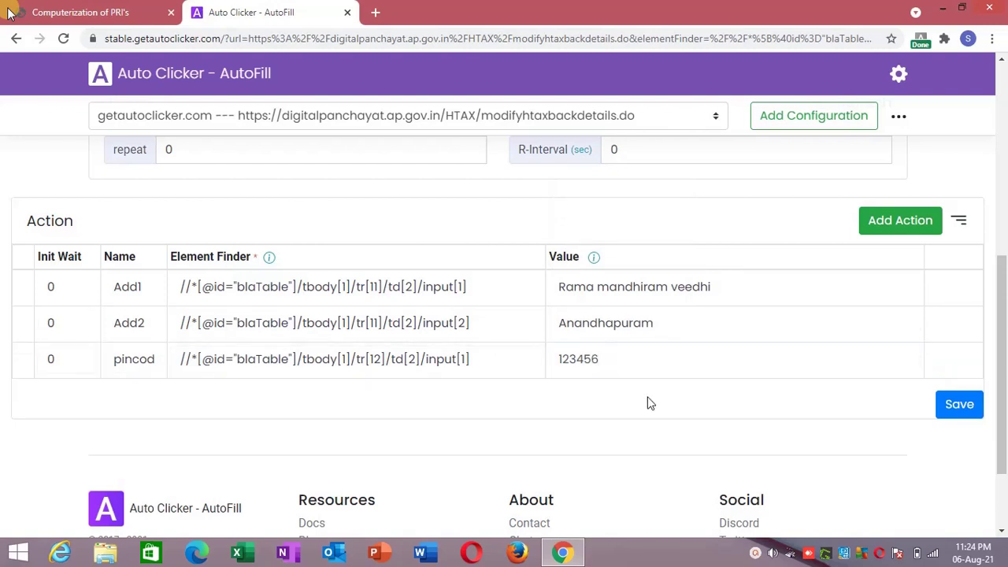
pyautogui.click(948, 415)
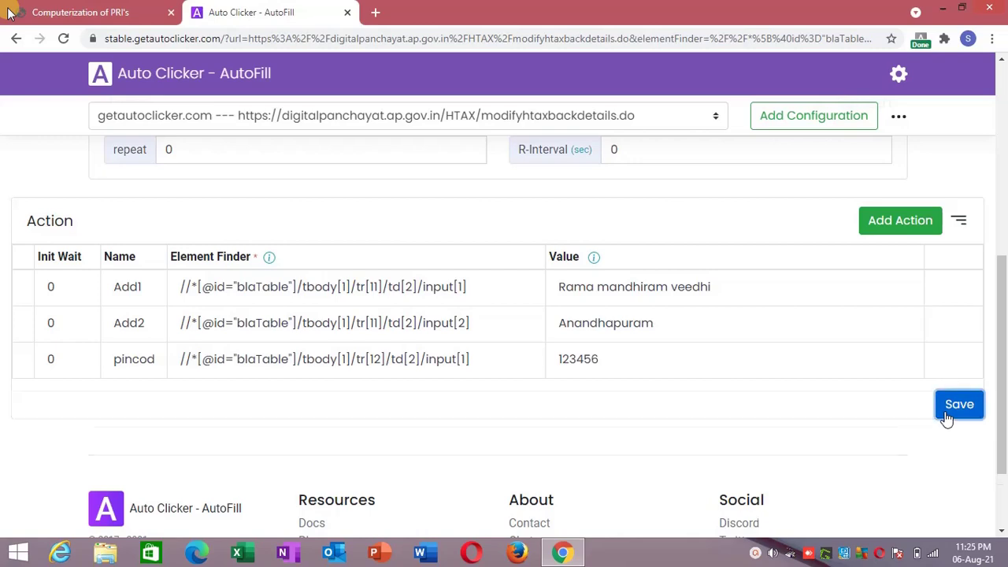
pyautogui.click(9, 15)
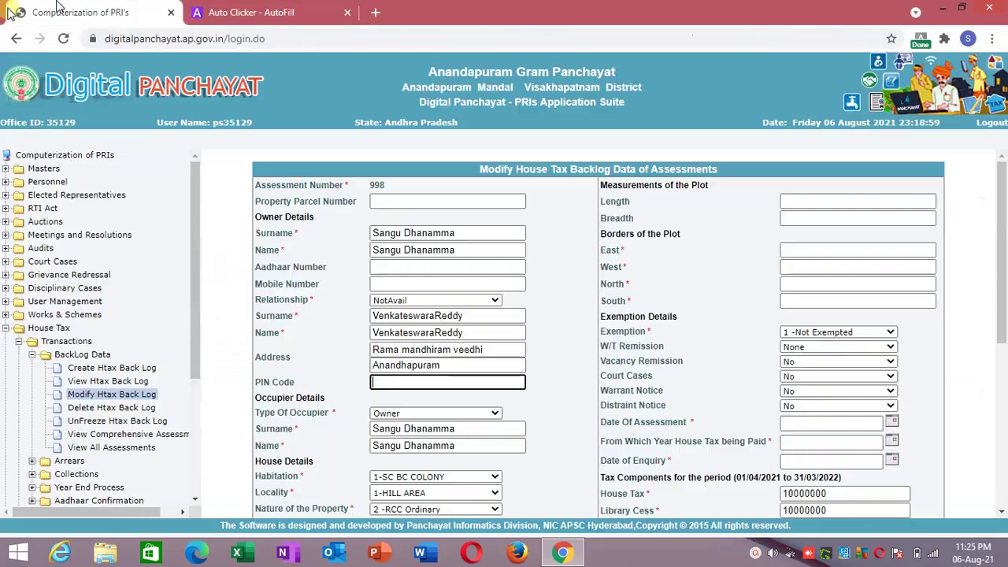
pyautogui.rightClick(230, 287)
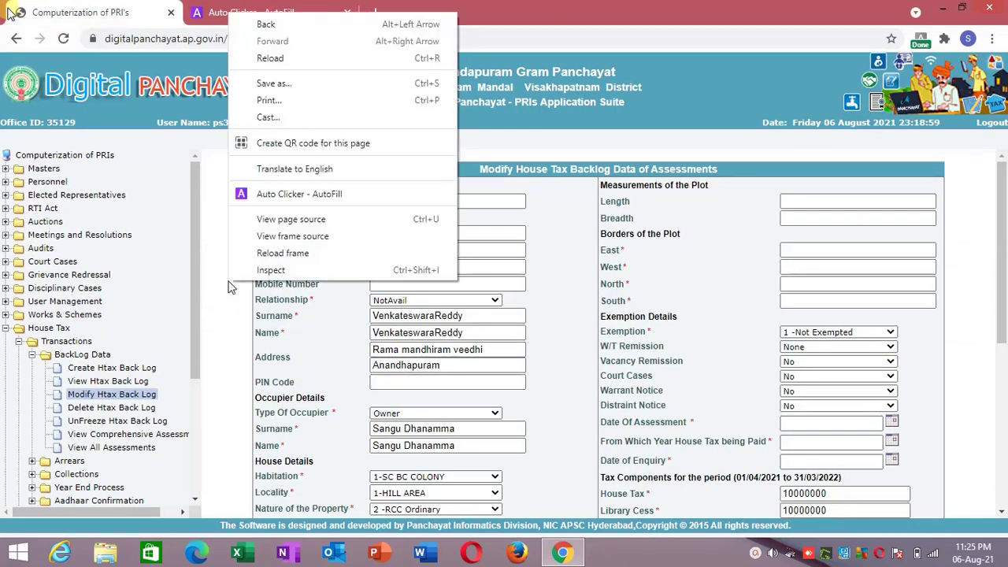
pyautogui.click(266, 255)
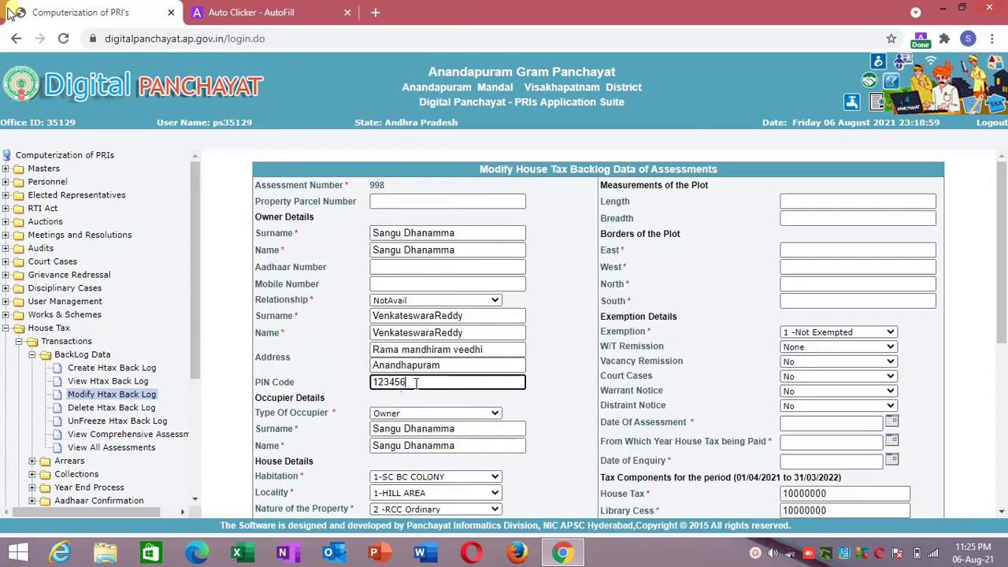
pyautogui.scroll(-2, 1006, 272)
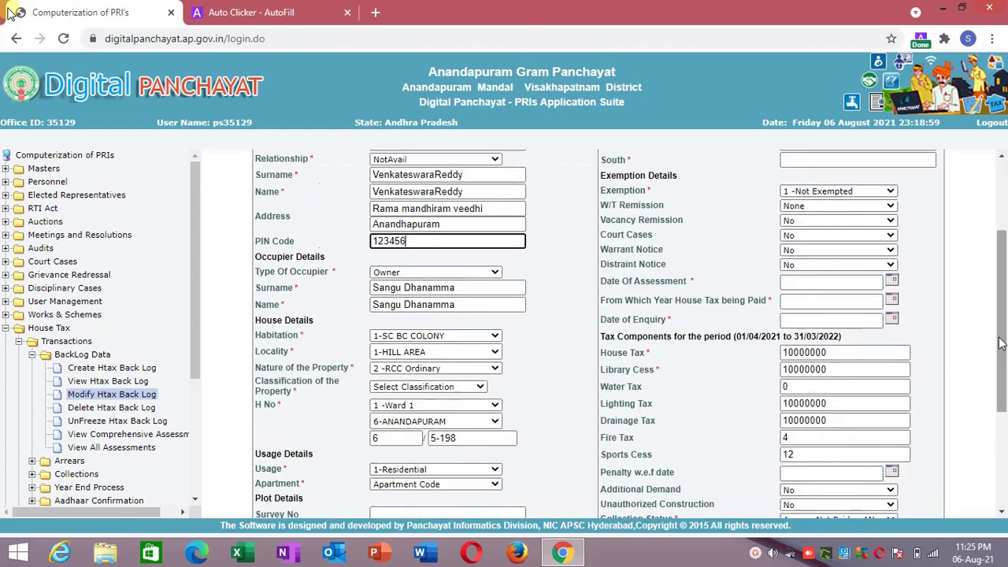
# Switch Type Of Occupier to Tenant and back to Owner, inspecting the occupier surname.
pyautogui.click(475, 273)
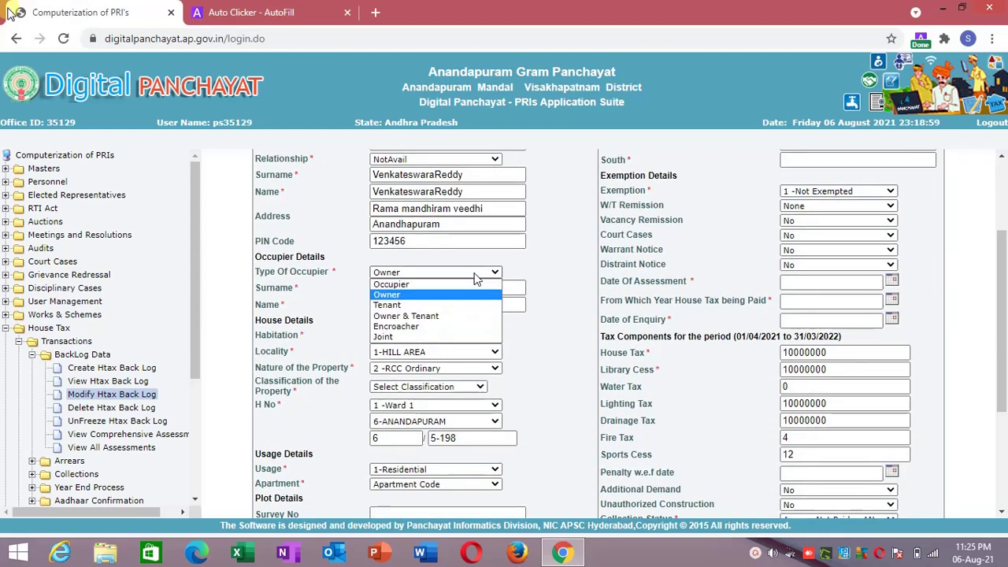
pyautogui.click(475, 276)
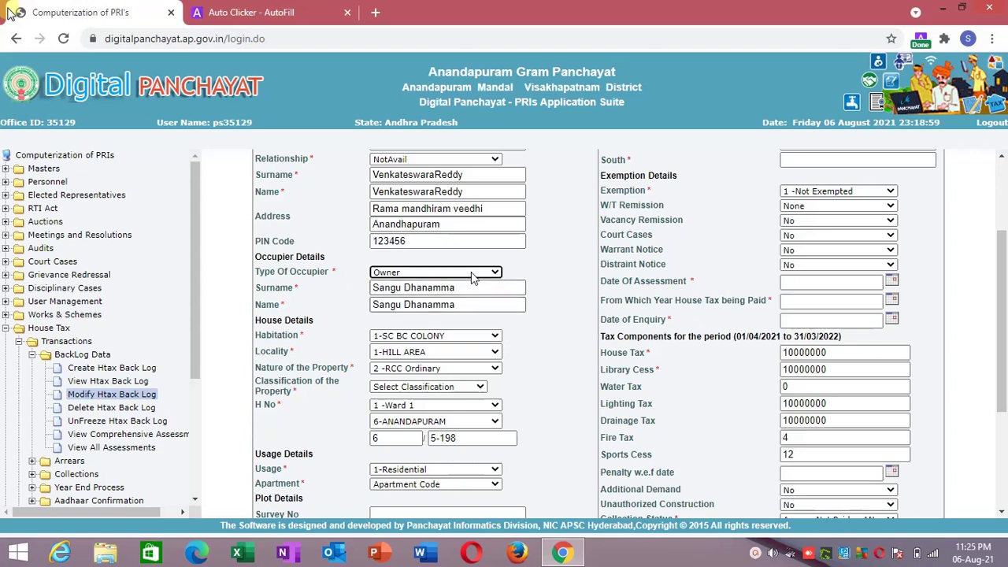
pyautogui.click(472, 273)
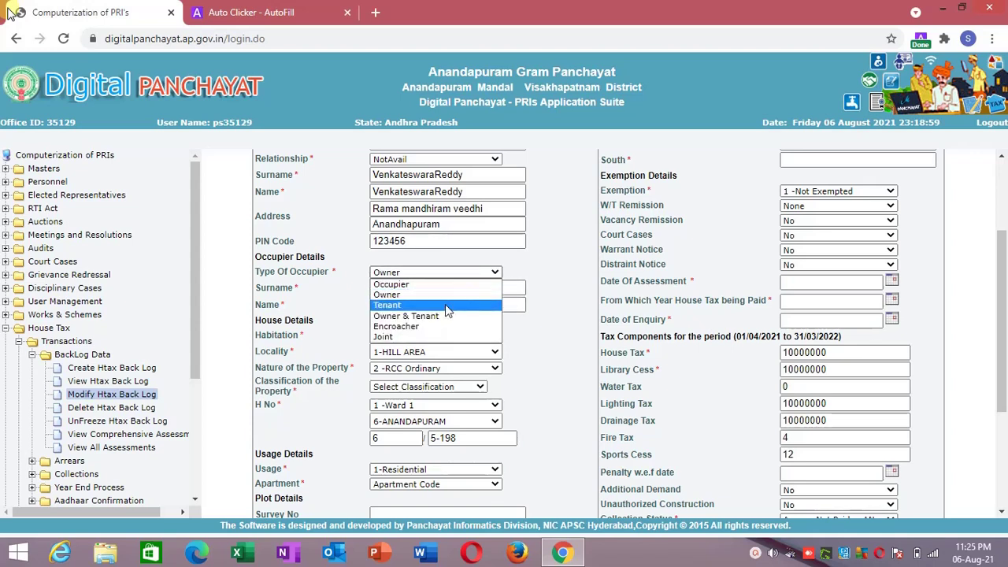
pyautogui.click(445, 304)
pyautogui.click(455, 273)
pyautogui.click(454, 298)
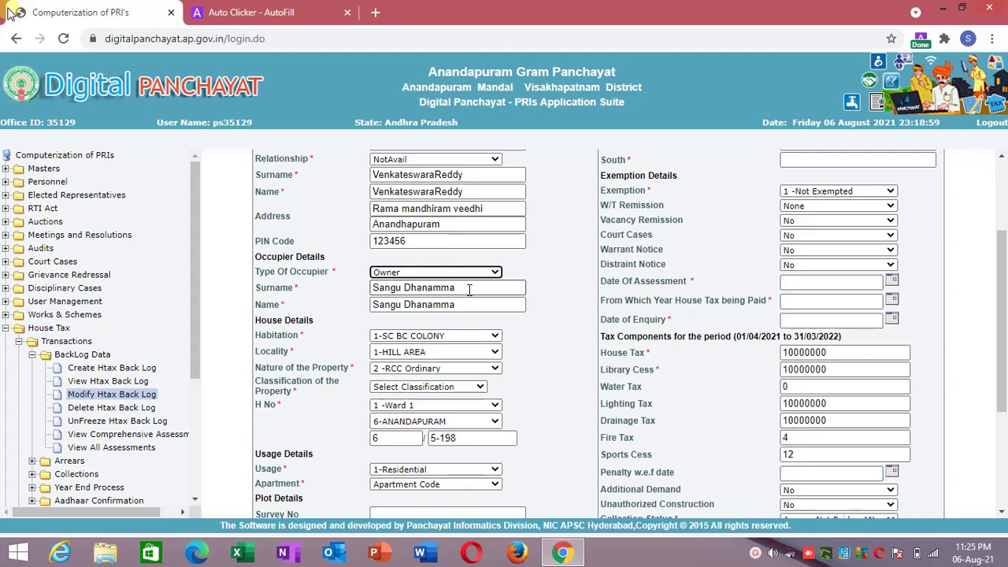
pyautogui.click(469, 289)
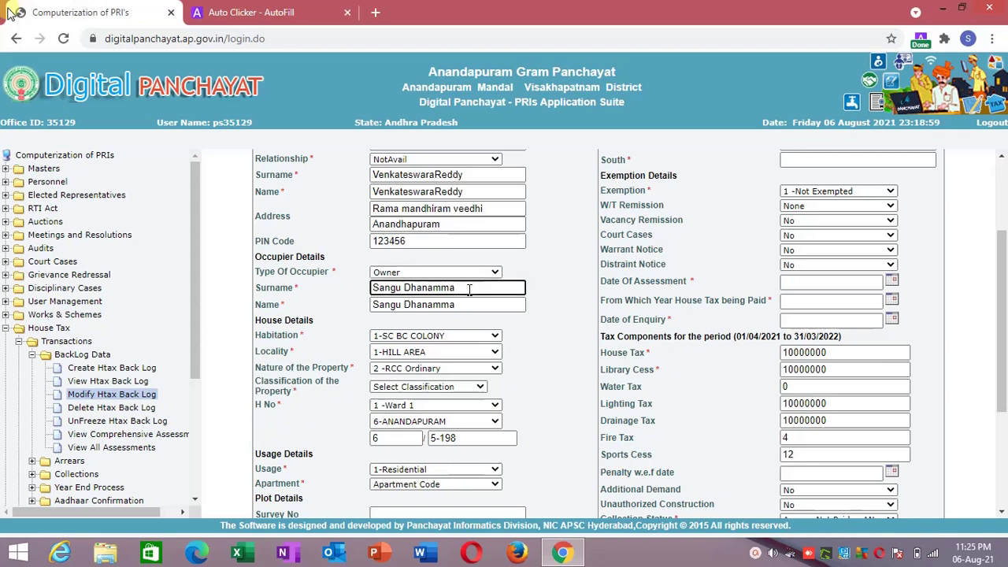
pyautogui.doubleClick(469, 289)
pyautogui.click(374, 286)
# Set the occupier to Tenant, type 'test' in the surname, then restore Owner.
pyautogui.click(392, 272)
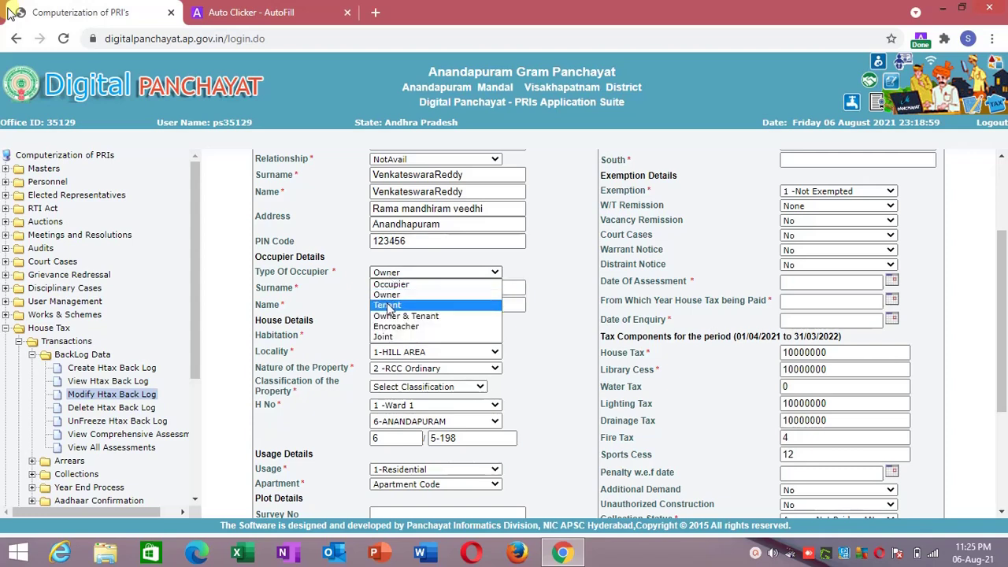
pyautogui.click(388, 306)
pyautogui.write('test')
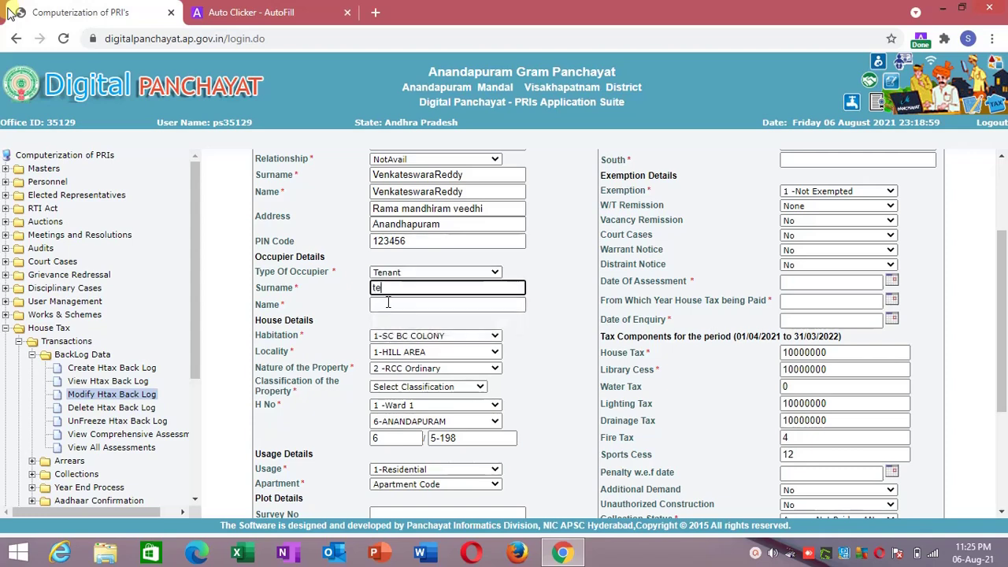
pyautogui.click(421, 276)
pyautogui.click(410, 295)
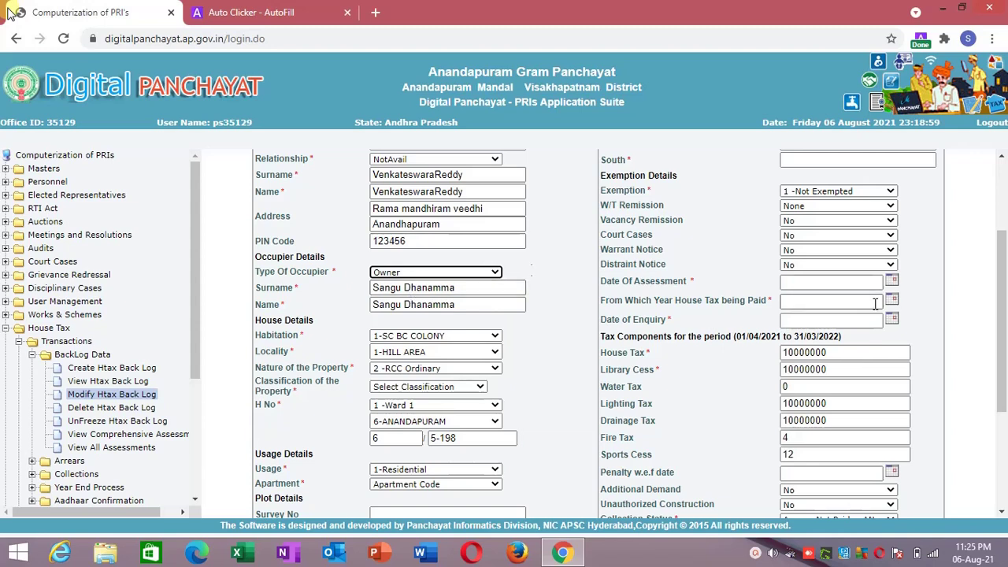
pyautogui.click(914, 308)
pyautogui.moveTo(914, 308); pyautogui.dragTo(1006, 250)
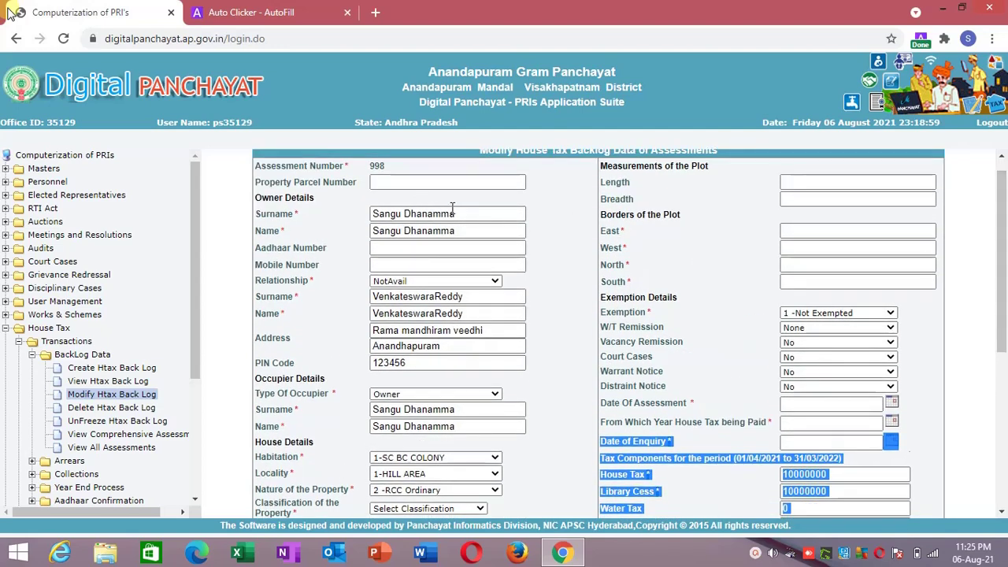
# Keep Owner as occupier type, scroll down, and open the Habitation dropdown.
pyautogui.moveTo(460, 213); pyautogui.dragTo(386, 203)
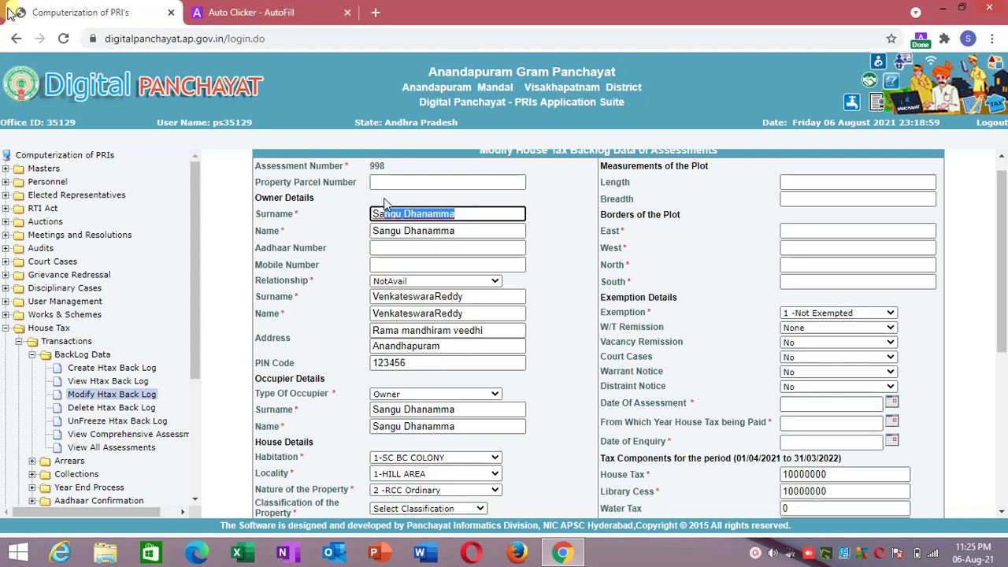
pyautogui.click(384, 397)
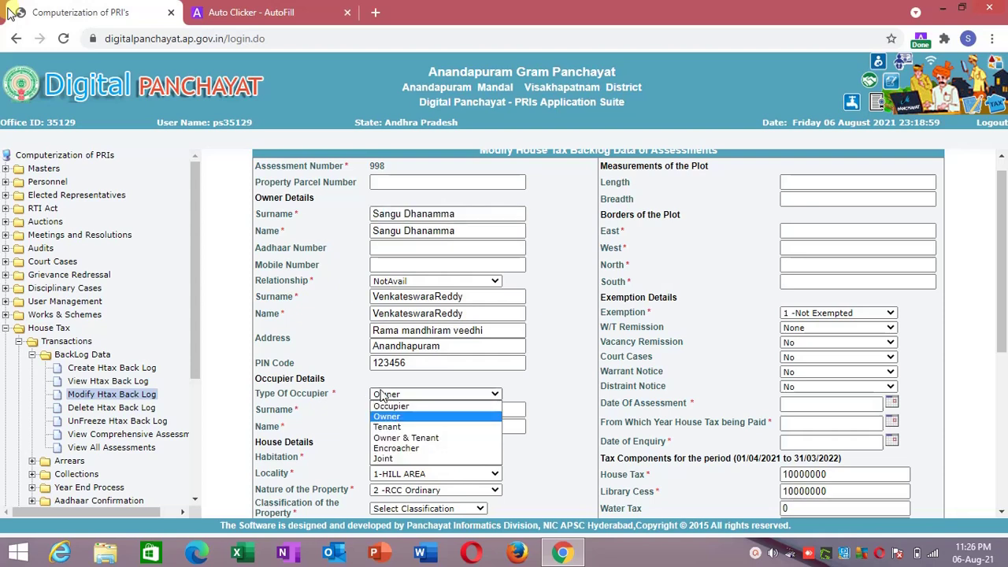
pyautogui.click(383, 396)
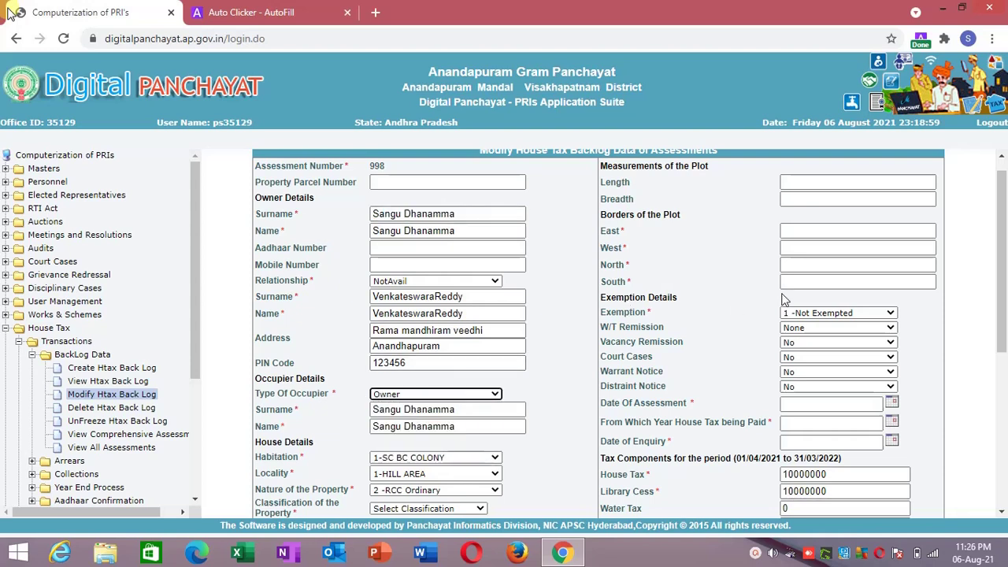
pyautogui.moveTo(1003, 268); pyautogui.dragTo(1002, 335)
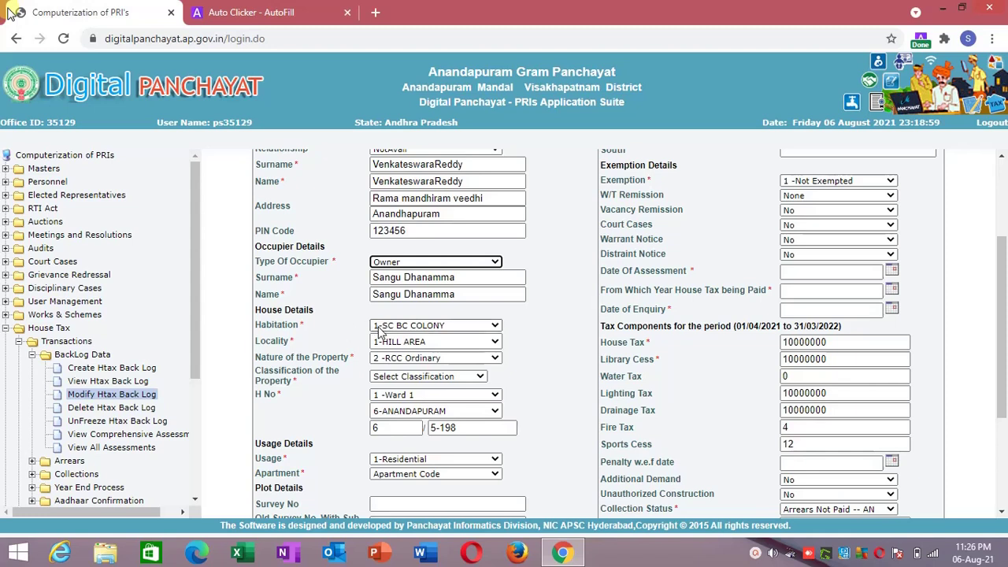
pyautogui.click(379, 331)
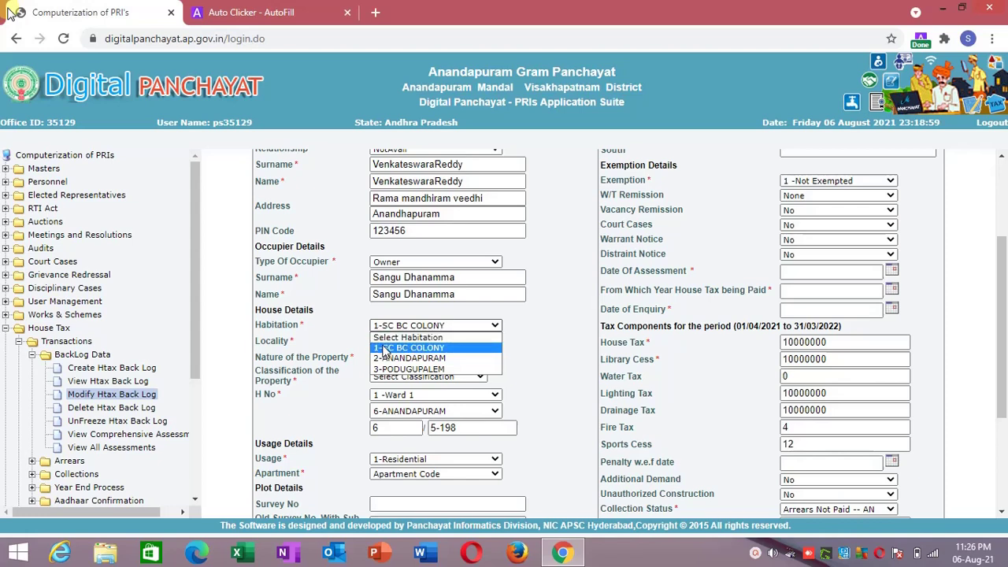
pyautogui.click(384, 348)
pyautogui.click(384, 345)
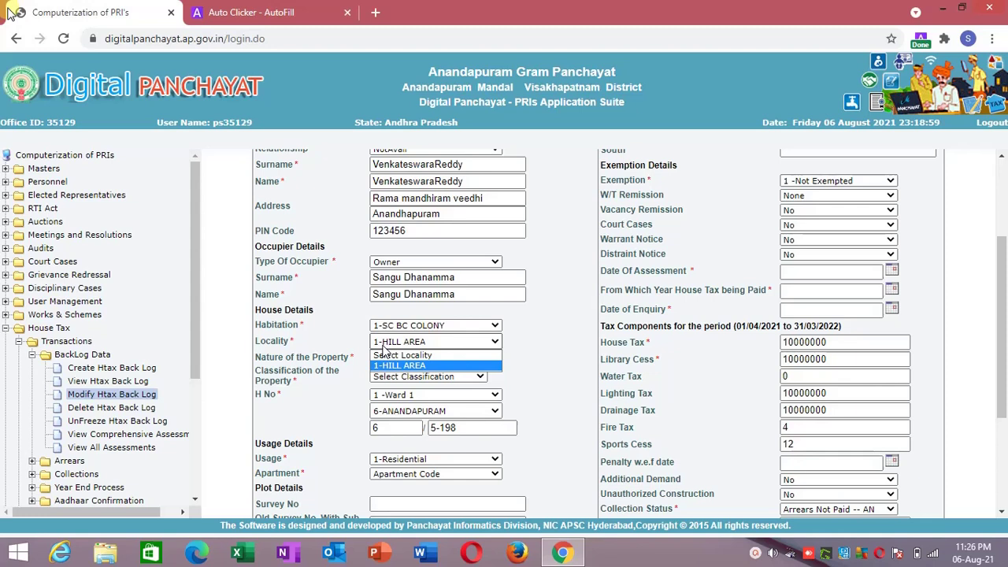
pyautogui.click(384, 345)
pyautogui.click(403, 329)
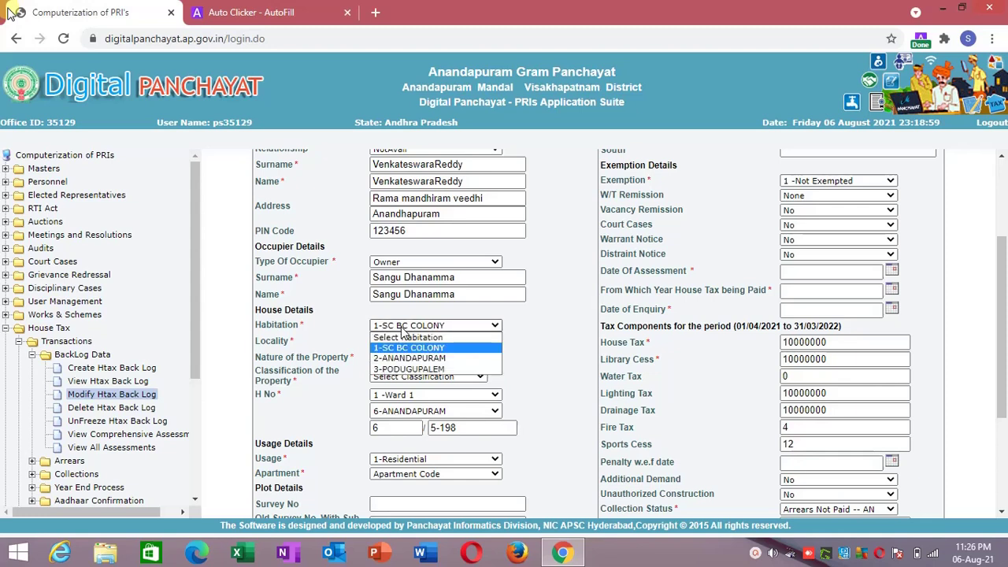
pyautogui.click(397, 361)
pyautogui.click(414, 343)
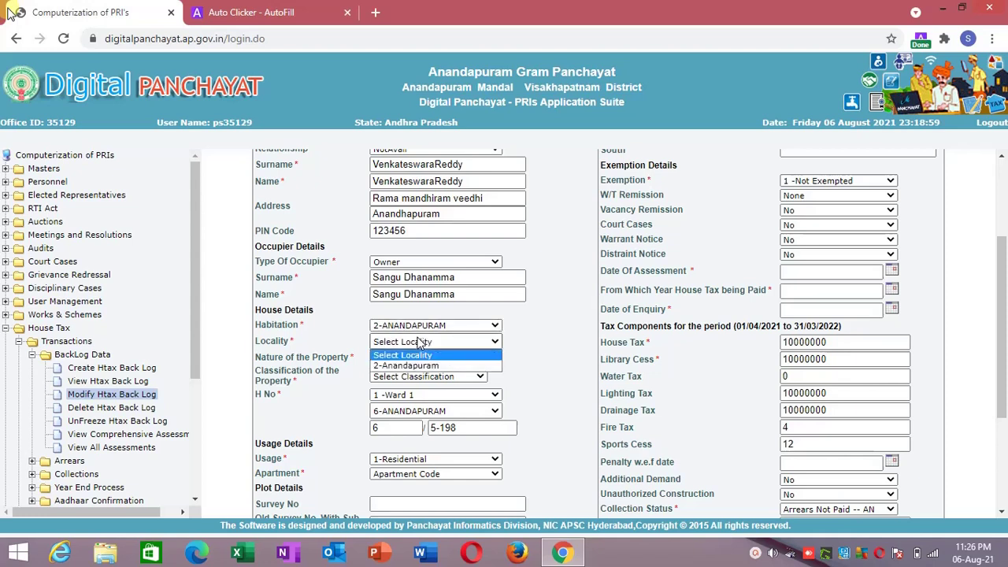
pyautogui.click(416, 345)
pyautogui.click(422, 330)
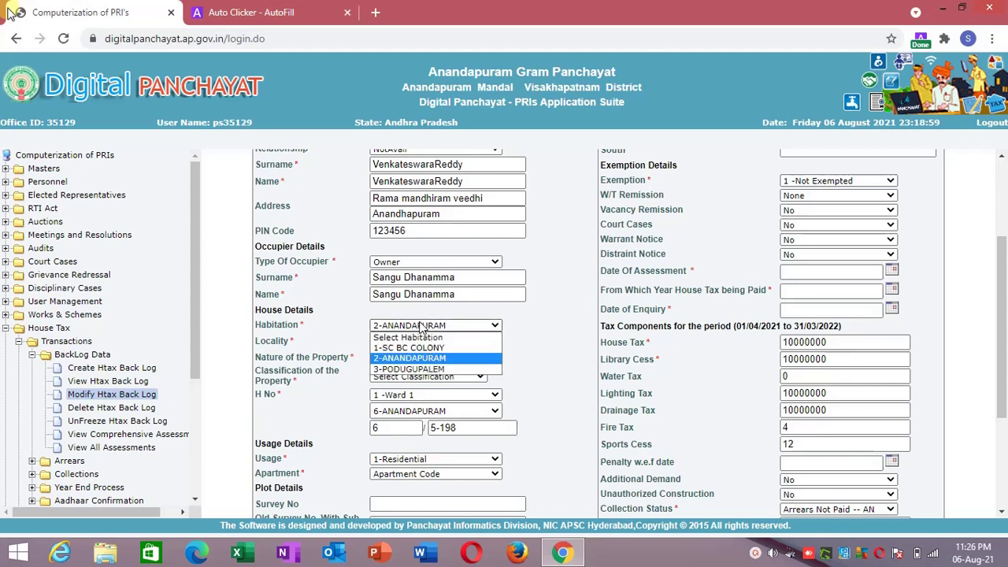
pyautogui.click(422, 330)
pyautogui.click(421, 329)
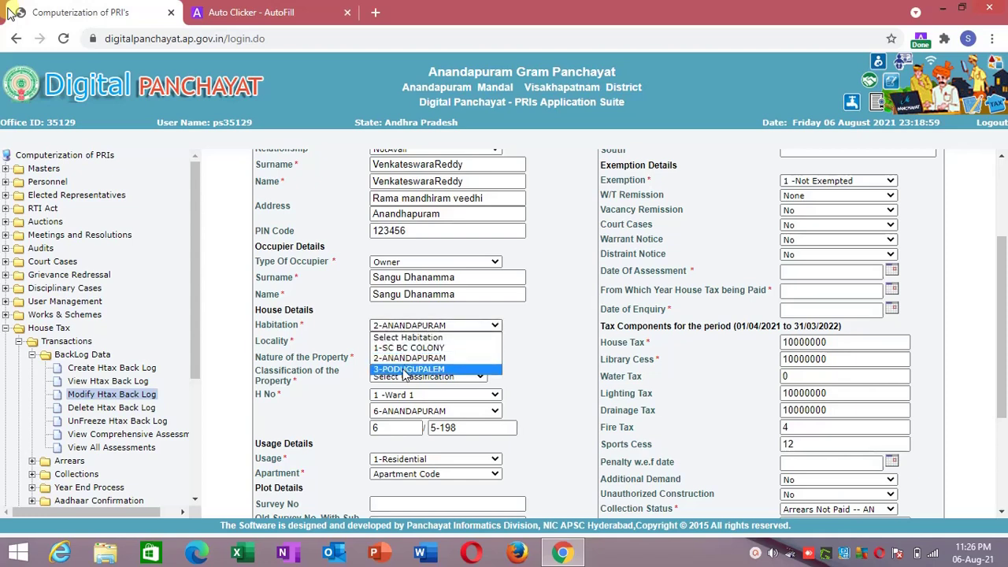
pyautogui.click(359, 349)
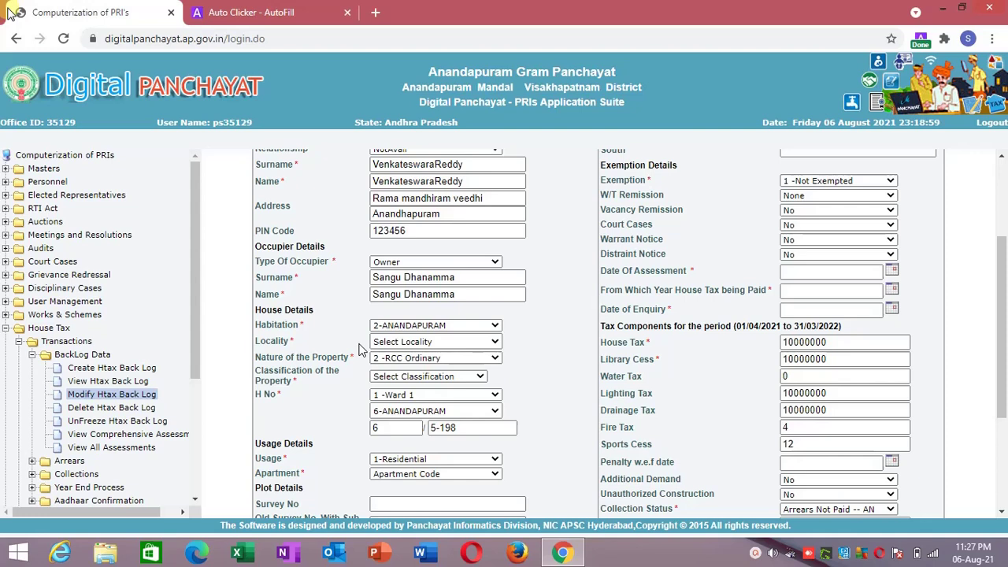
pyautogui.click(379, 326)
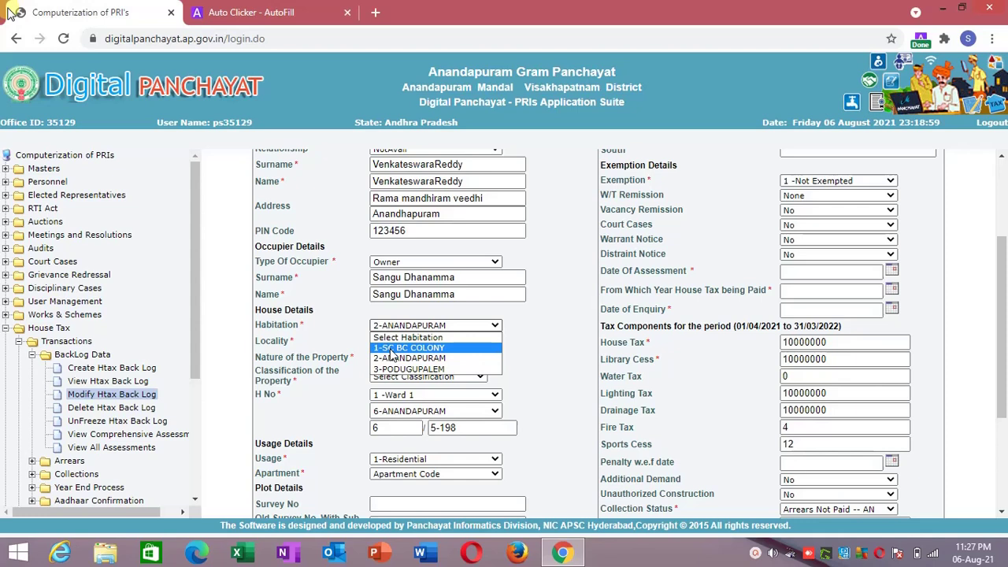
pyautogui.click(390, 349)
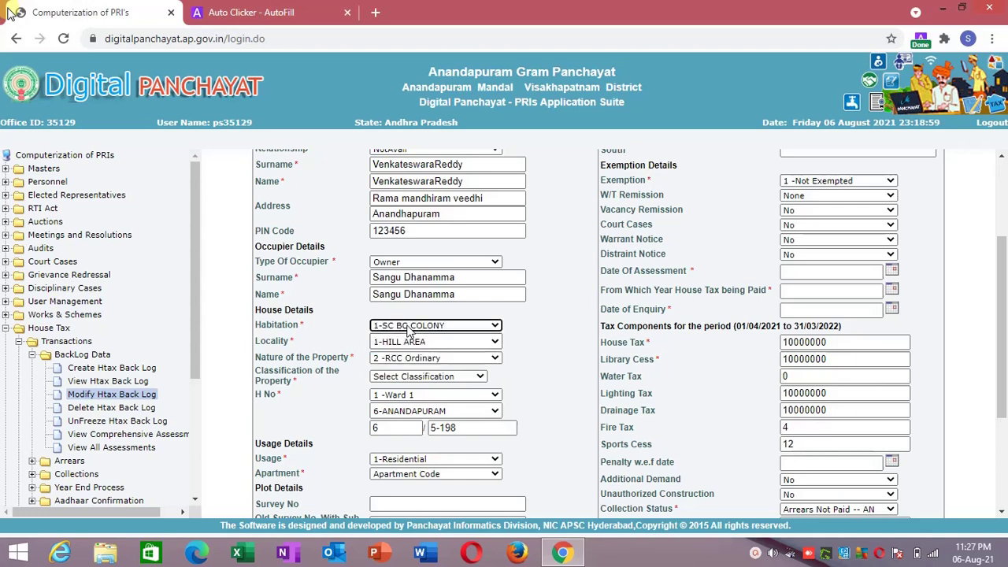
pyautogui.click(409, 330)
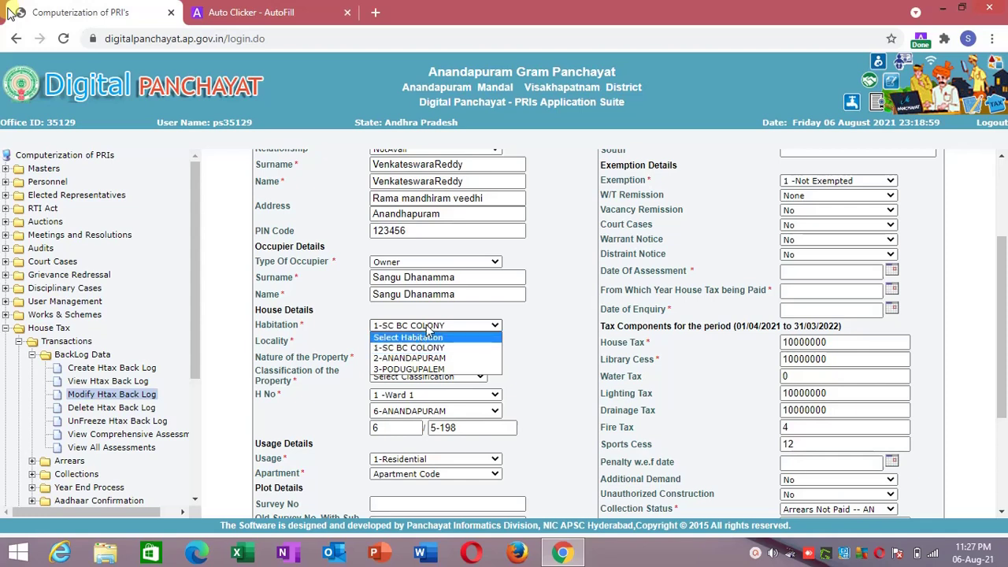
pyautogui.click(426, 328)
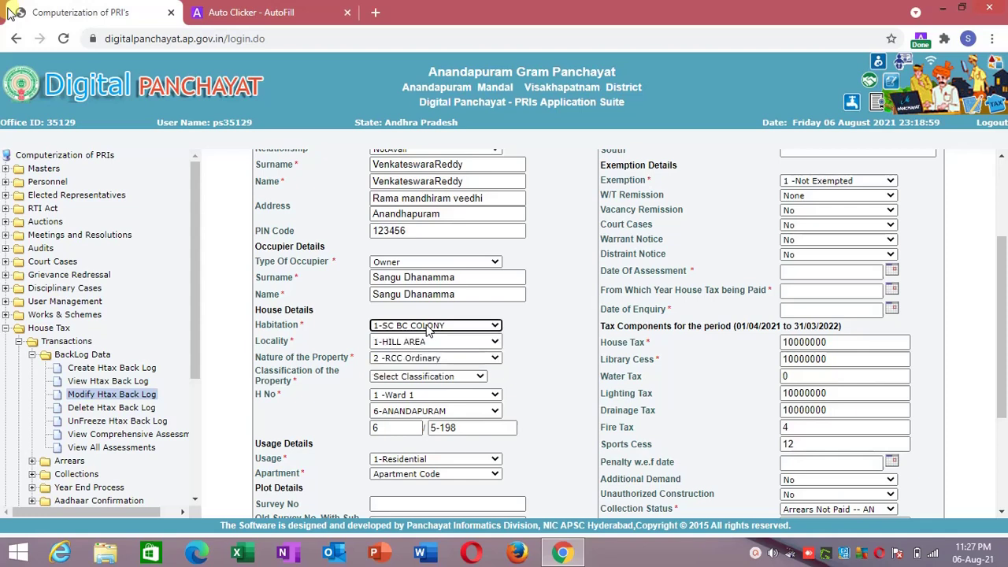
# Add the page to Auto Clicker - AutoFill and check the Habitation dropdown's listed values.
pyautogui.rightClick(426, 327)
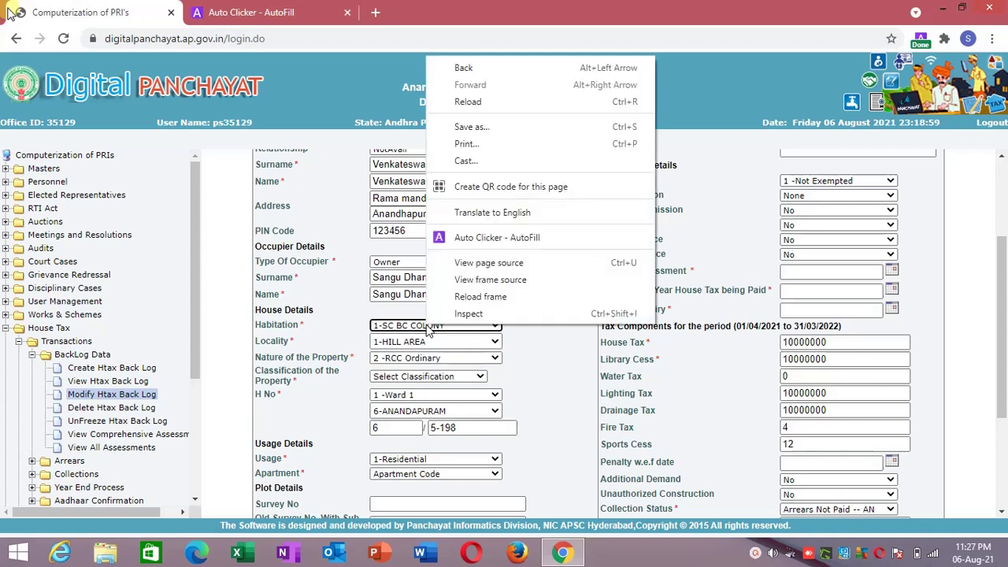
pyautogui.click(489, 238)
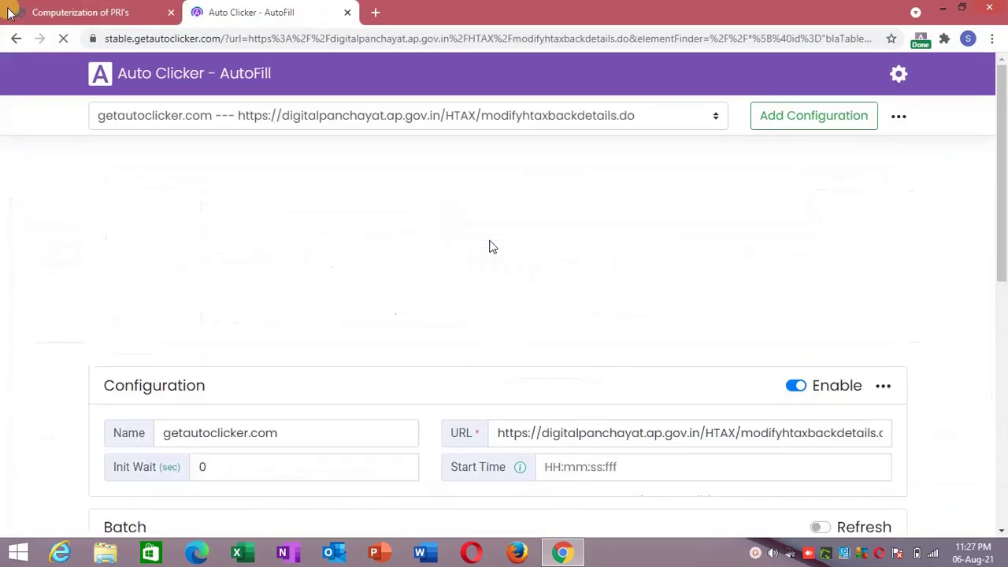
pyautogui.click(139, 5)
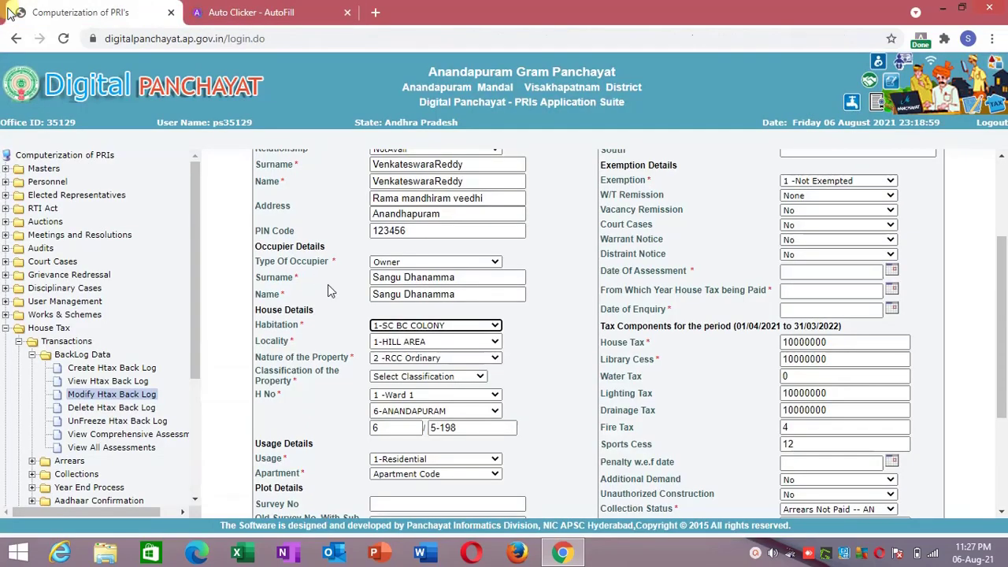
pyautogui.click(382, 328)
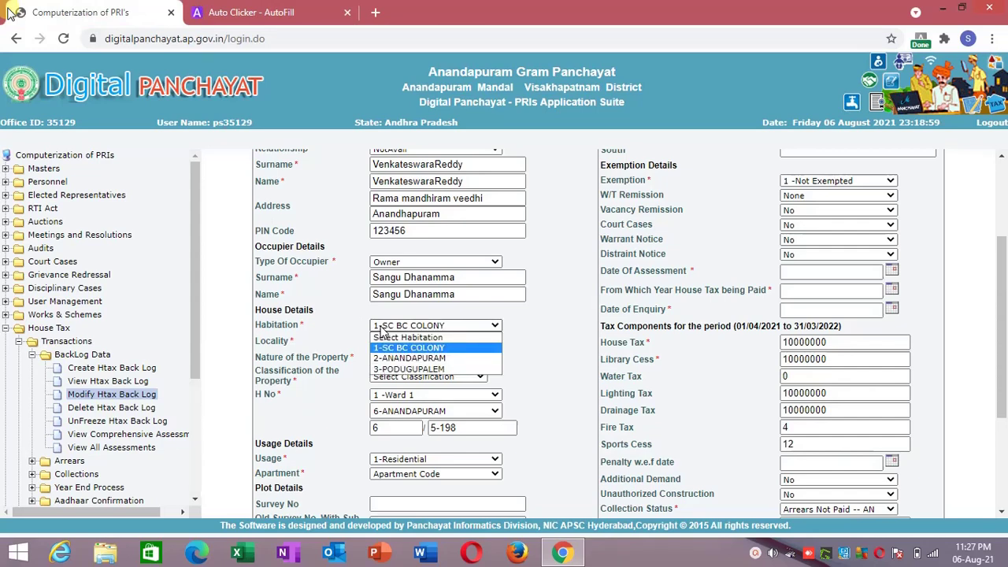
pyautogui.click(381, 328)
pyautogui.click(244, 4)
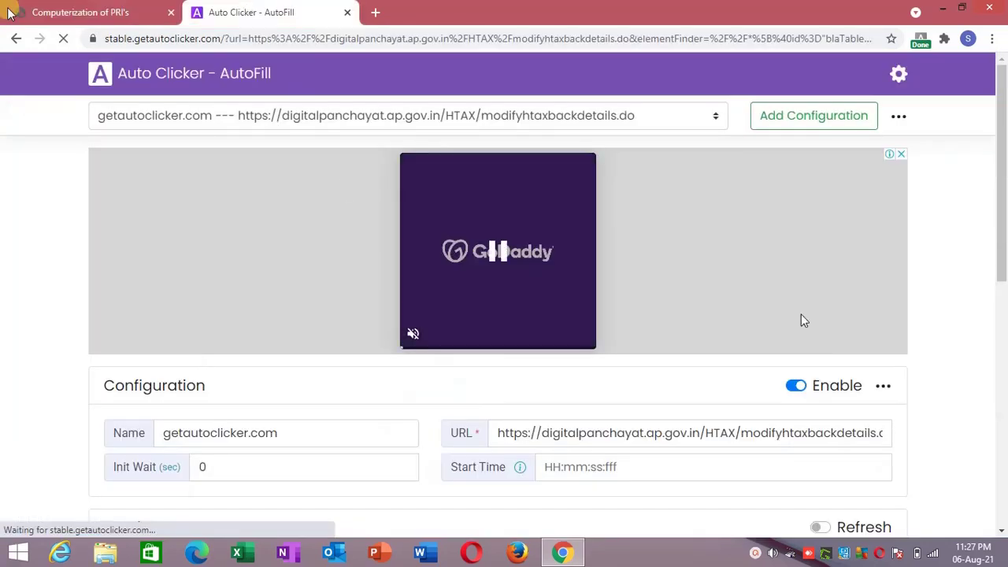
# Give the fourth action value 1 and the name 'habitation', then save it.
pyautogui.scroll(-5, 787, 347)
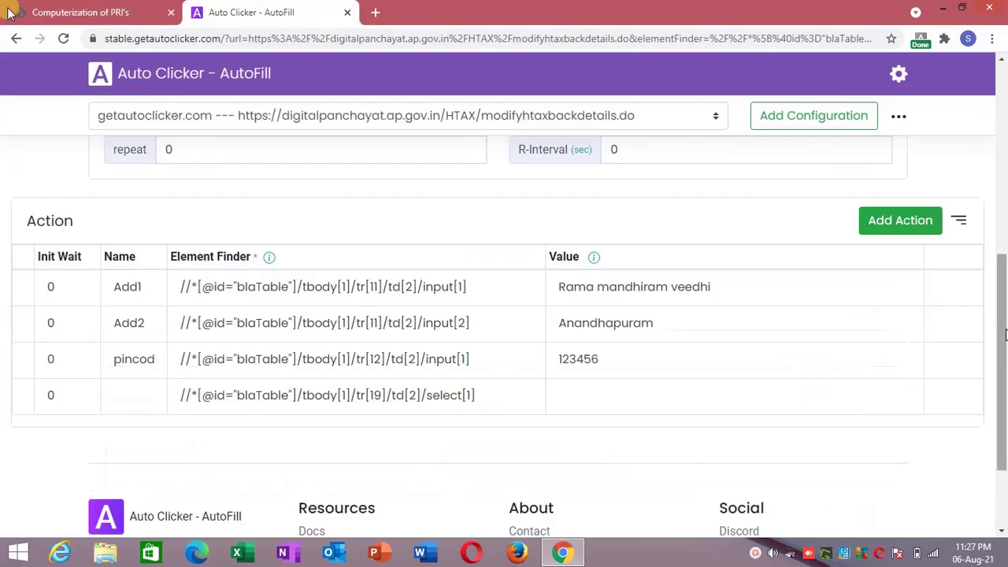
pyautogui.click(734, 399)
pyautogui.write('1')
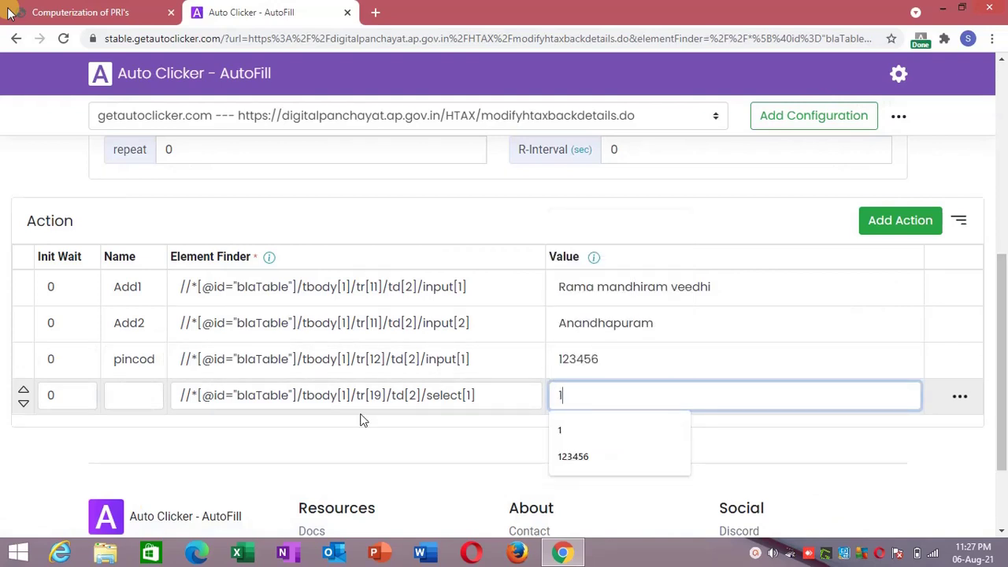
pyautogui.click(133, 400)
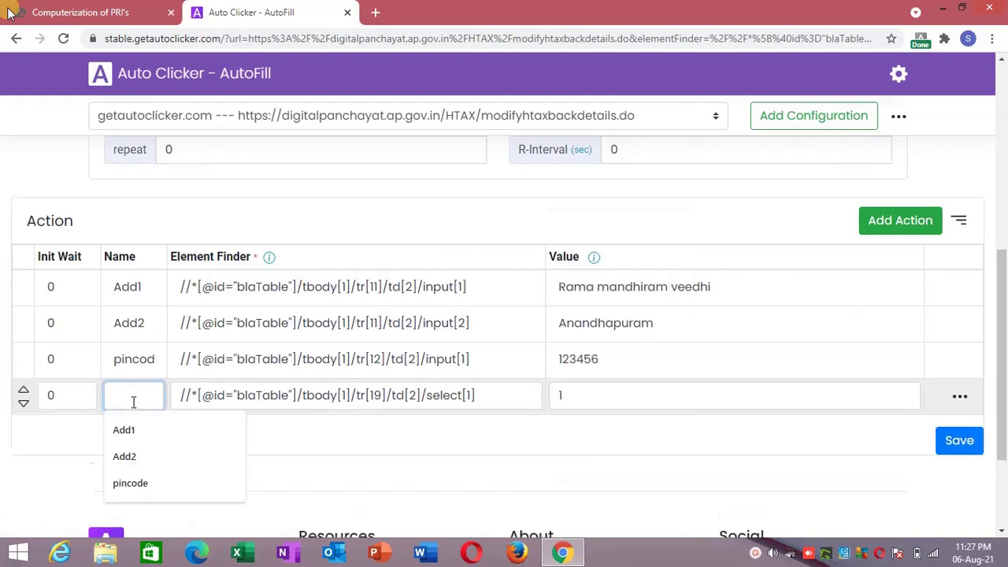
pyautogui.write('habi')
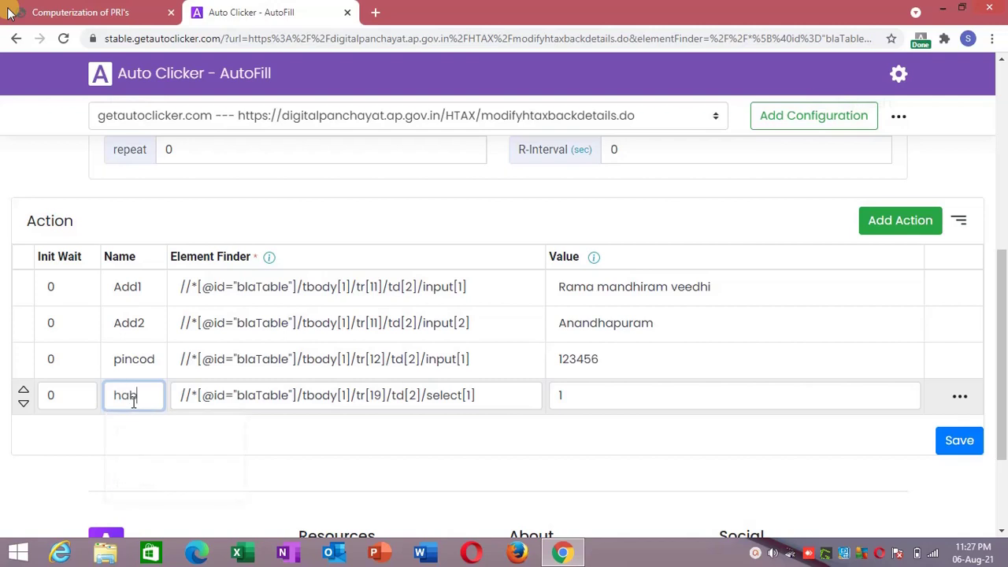
pyautogui.write('tation')
pyautogui.click(212, 454)
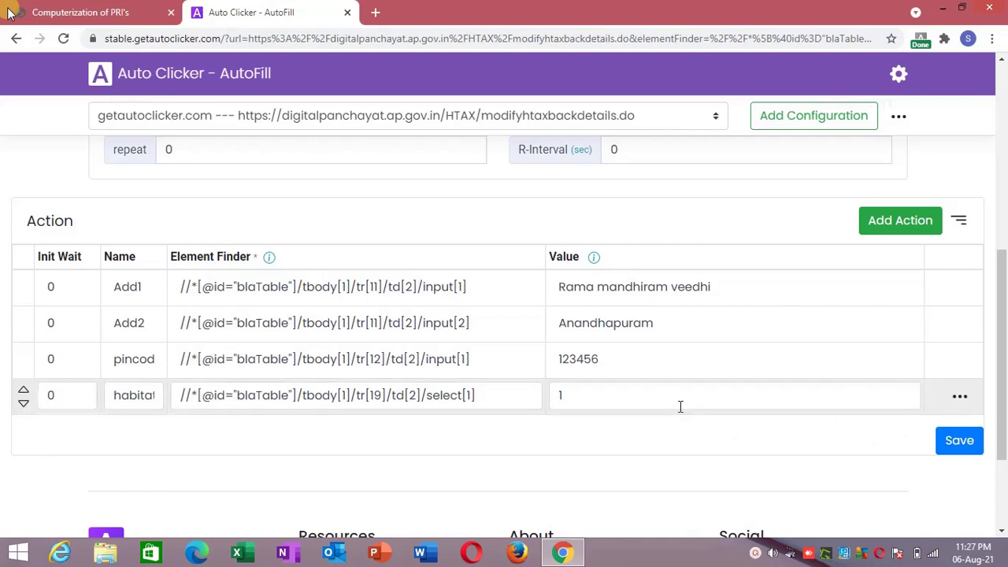
pyautogui.click(943, 447)
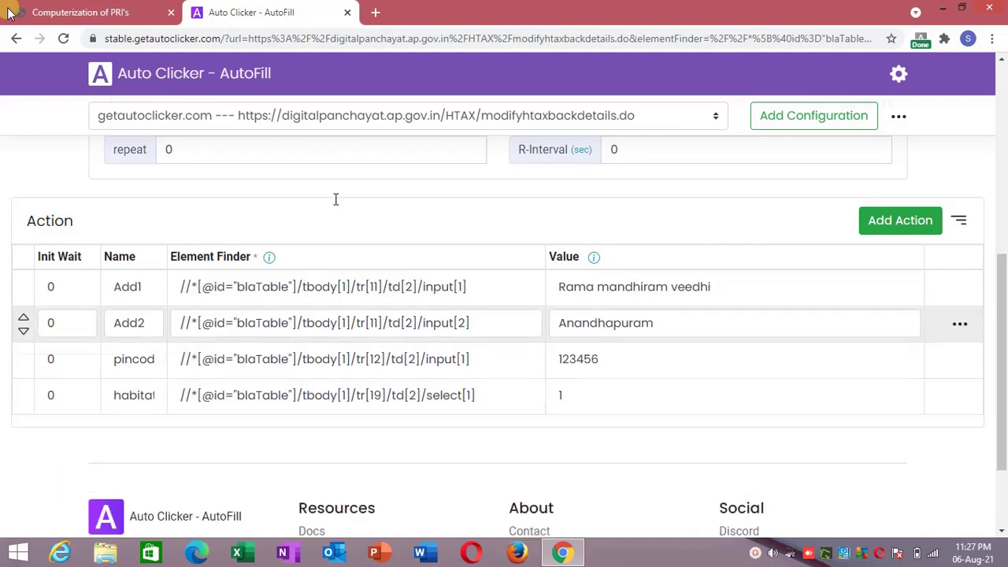
# Change the tax form's Habitation to 3-PODUGUPALEM.
pyautogui.click(110, 8)
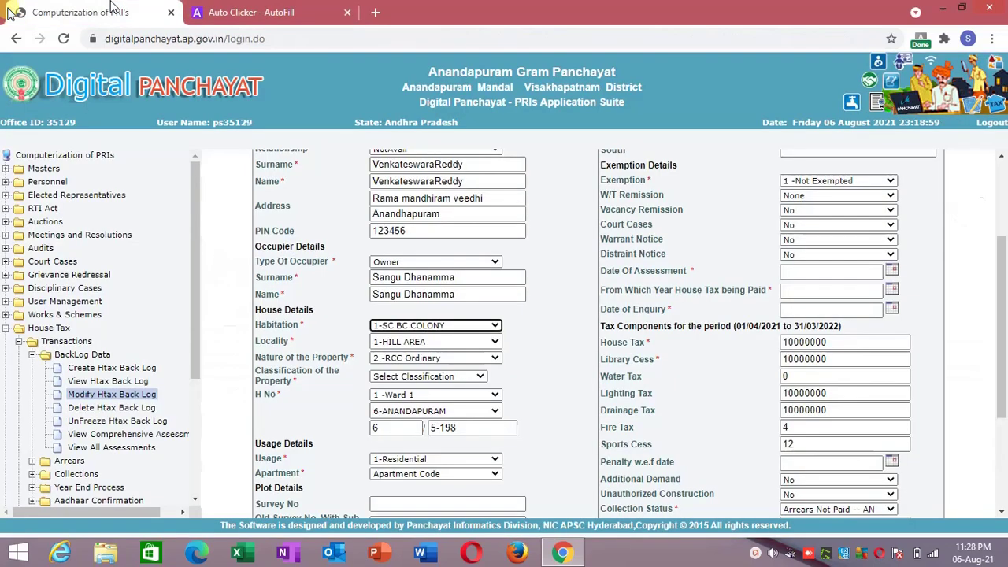
pyautogui.click(434, 328)
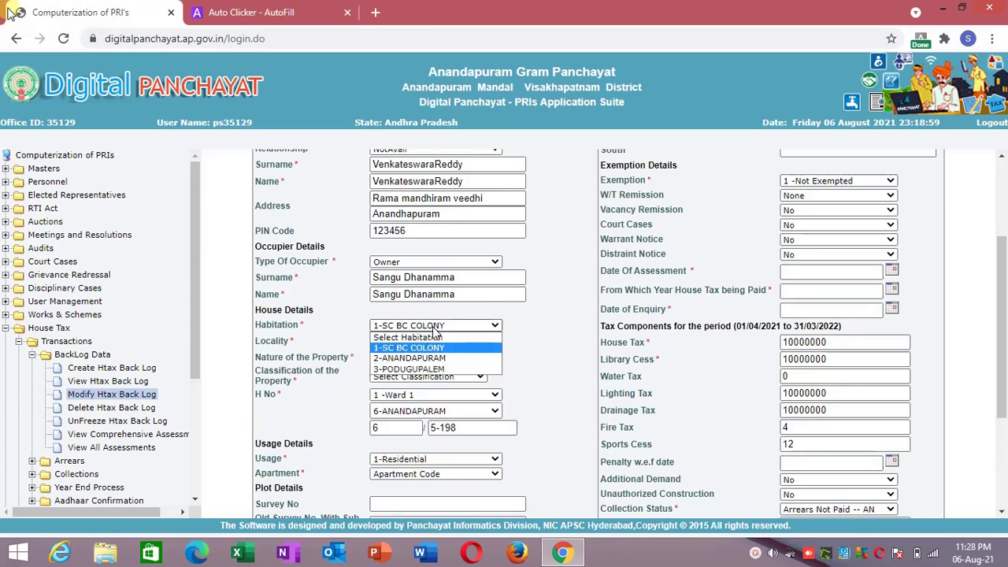
pyautogui.click(410, 369)
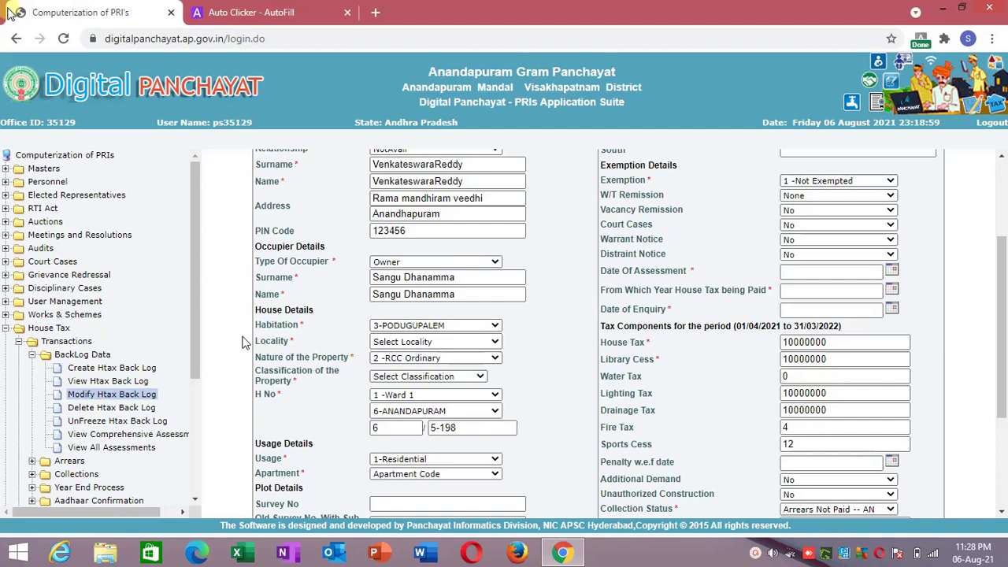
# Reload the form frame so autofill restores Habitation 1-SC BC COLONY, and check Locality shows 1-HILL AREA.
pyautogui.rightClick(242, 341)
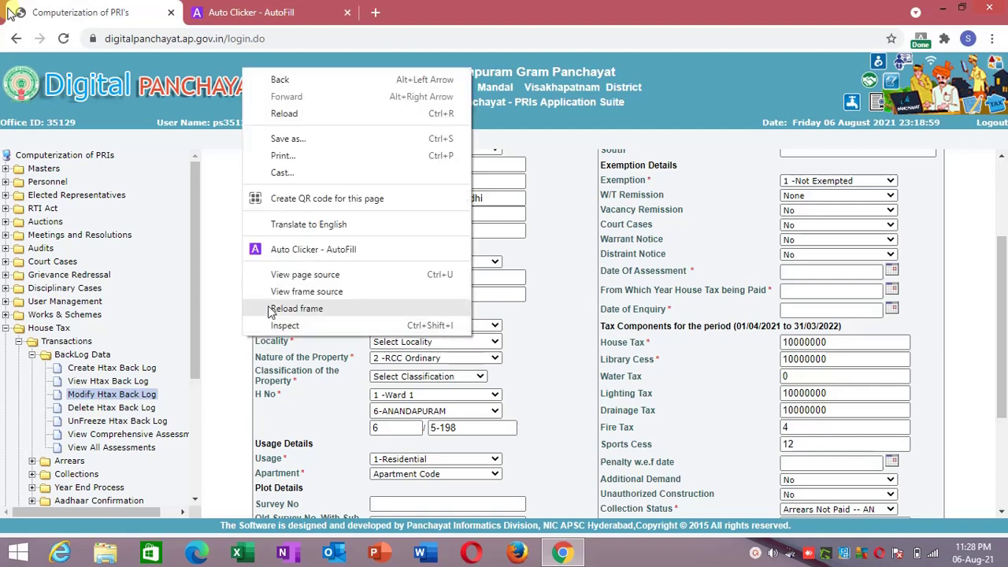
pyautogui.click(268, 311)
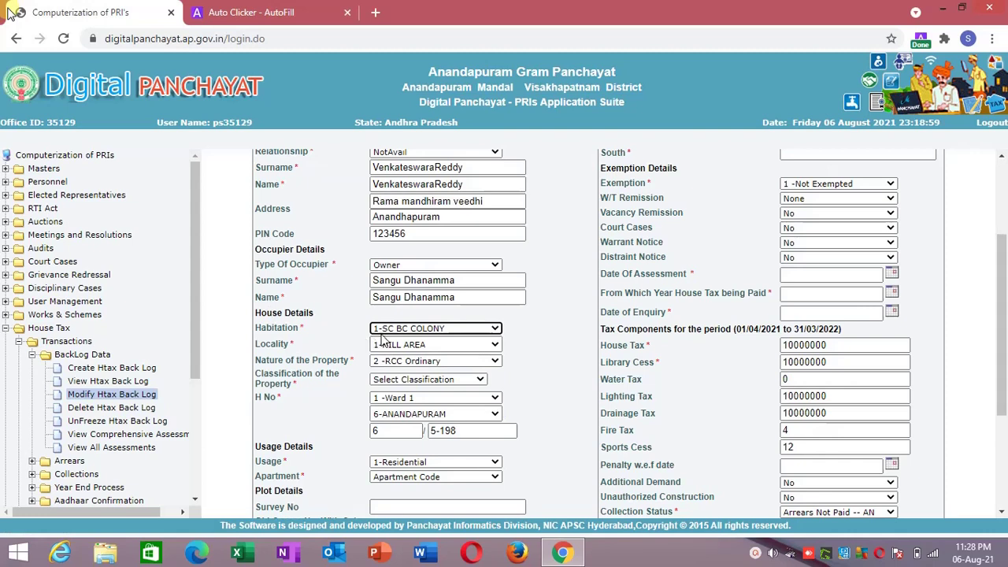
pyautogui.click(379, 349)
pyautogui.click(379, 350)
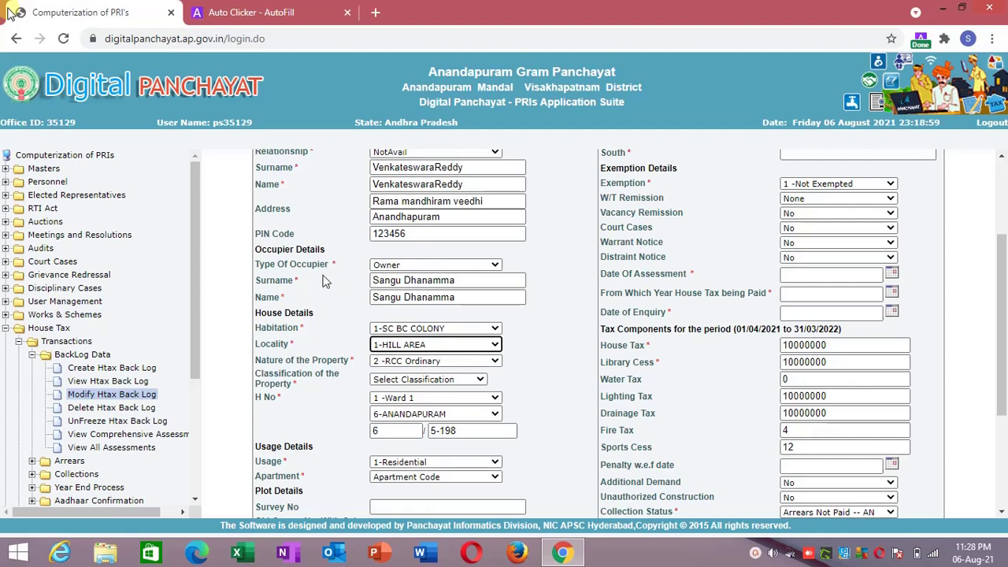
# Replace the habitat action's value 1 with 3 in Auto Clicker - AutoFill and save it.
pyautogui.click(251, 12)
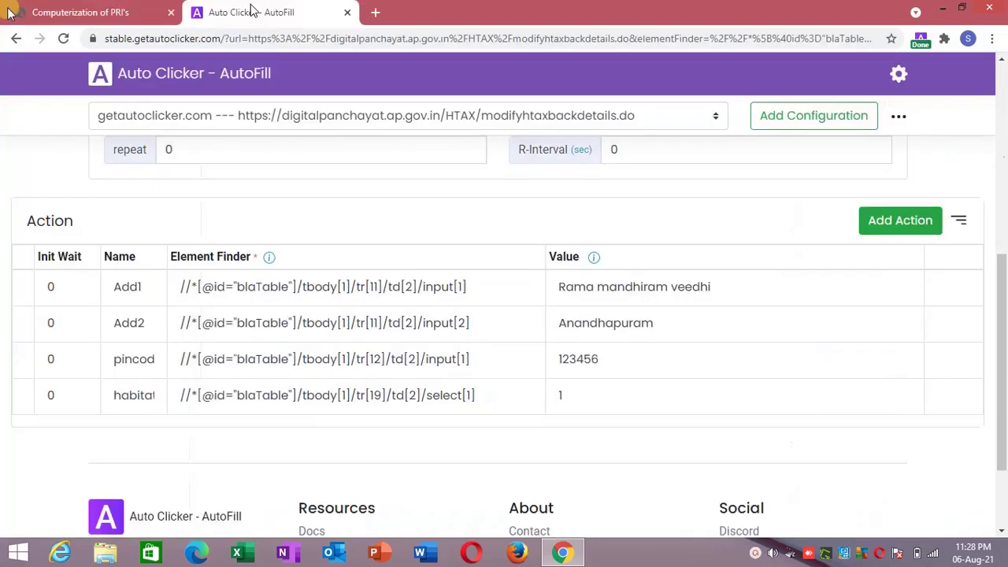
pyautogui.click(613, 397)
pyautogui.press('BackSpace')
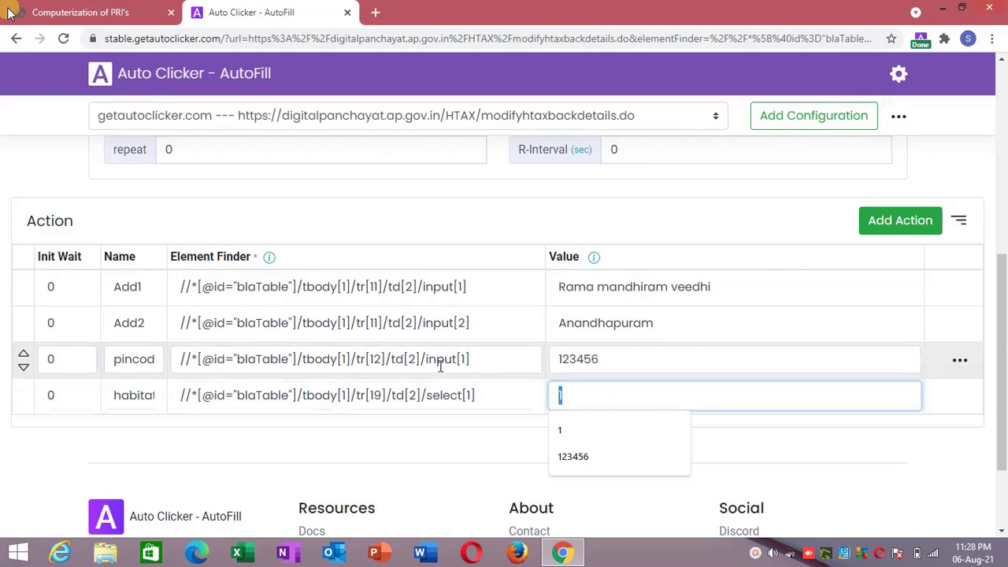
pyautogui.write('3')
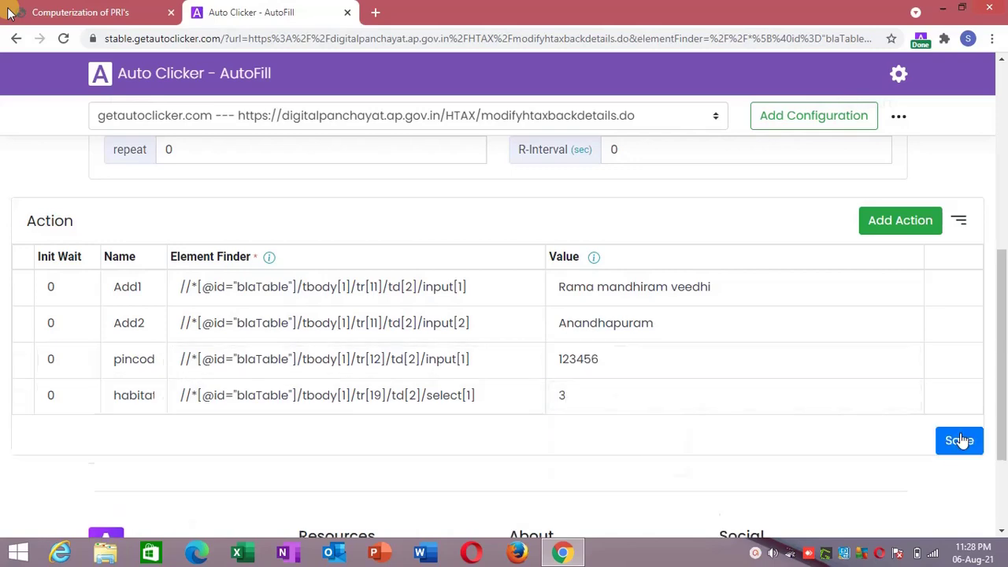
pyautogui.click(961, 443)
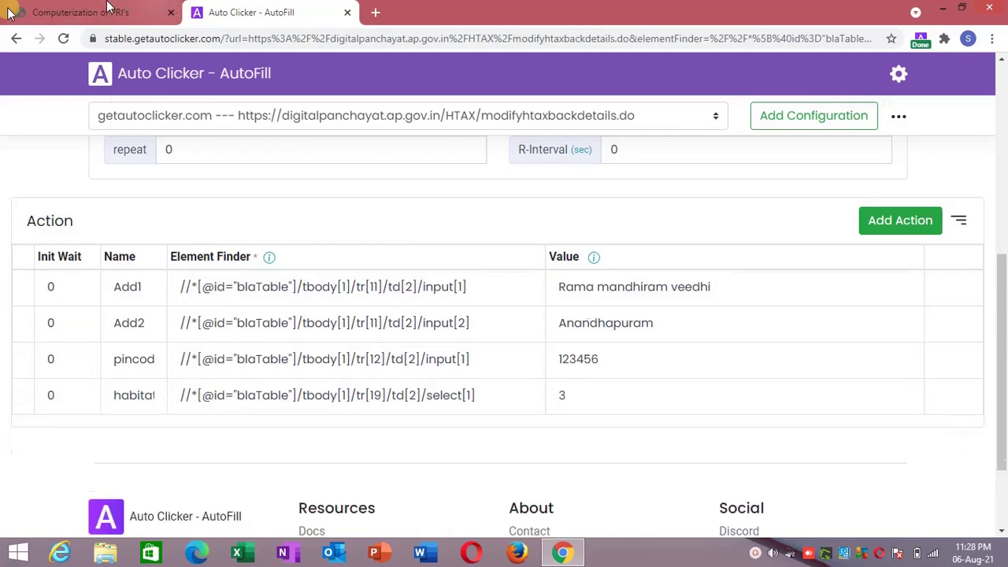
pyautogui.click(78, 12)
pyautogui.rightClick(245, 197)
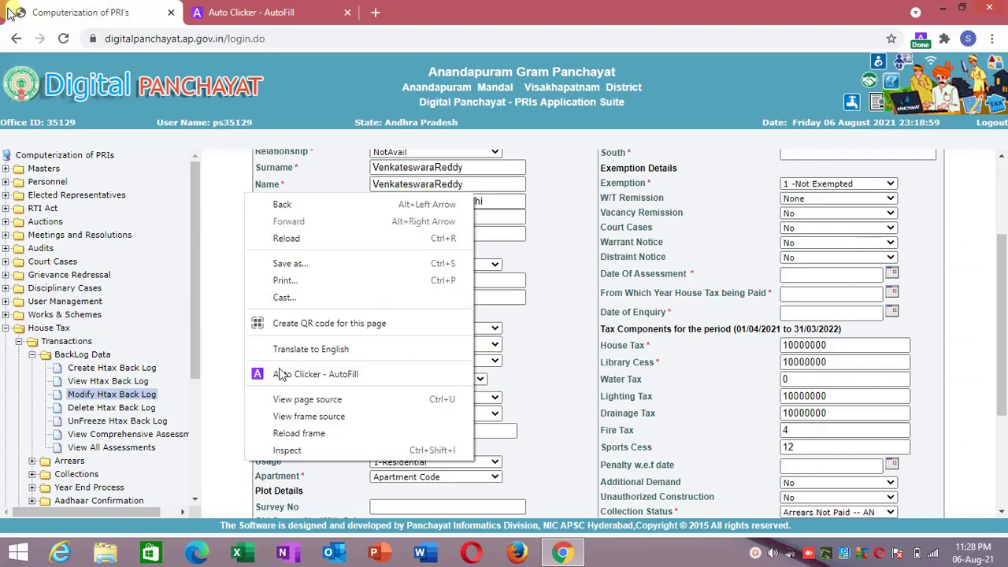
# Reload the form frame and confirm Habitation now fills as 3-PODUGUPALEM.
pyautogui.click(272, 434)
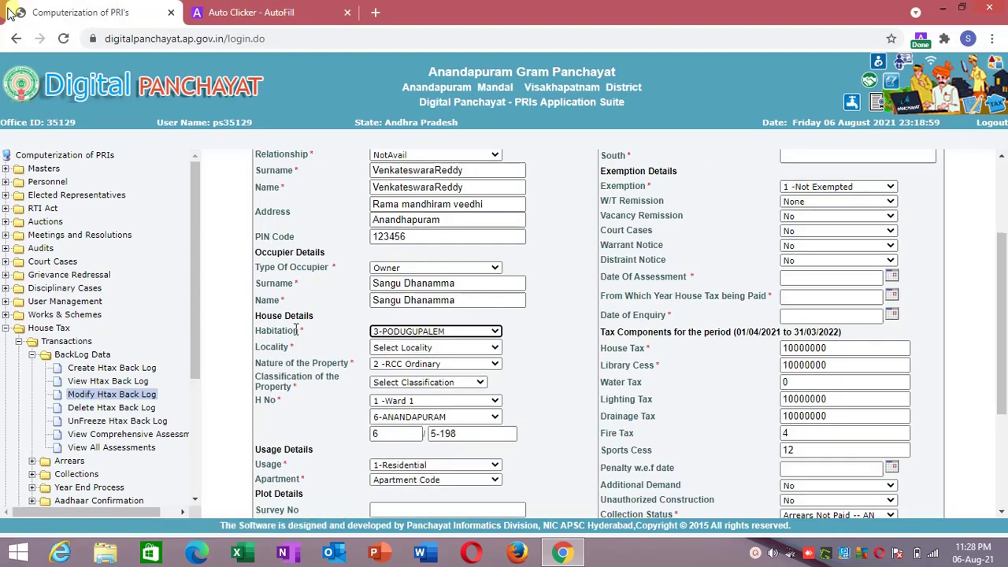
pyautogui.click(380, 337)
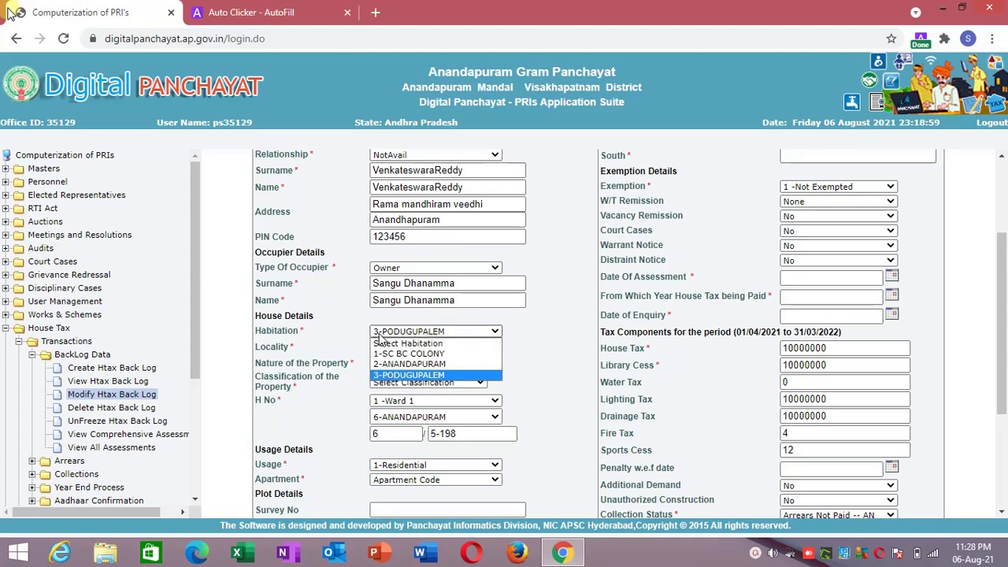
pyautogui.click(381, 335)
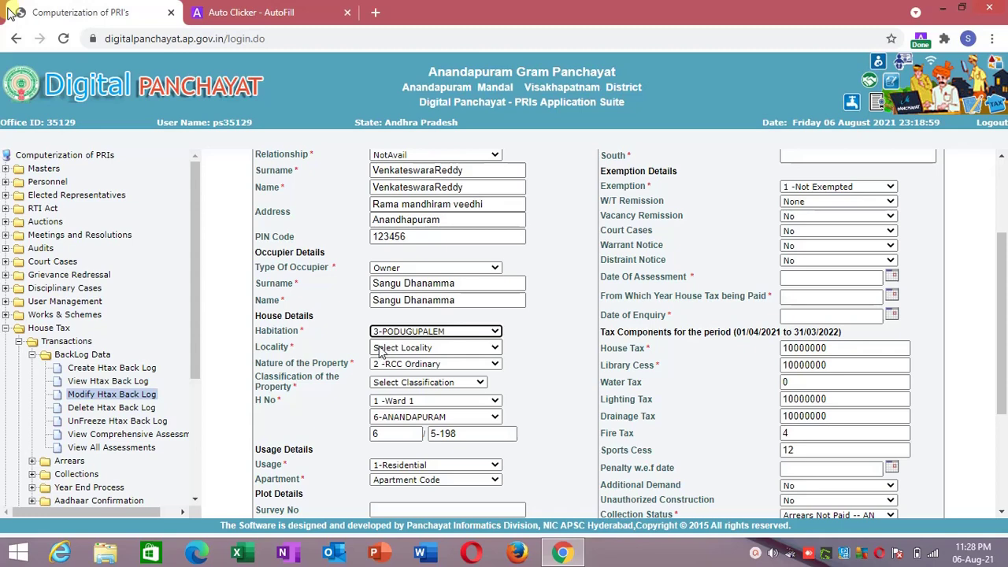
pyautogui.rightClick(380, 352)
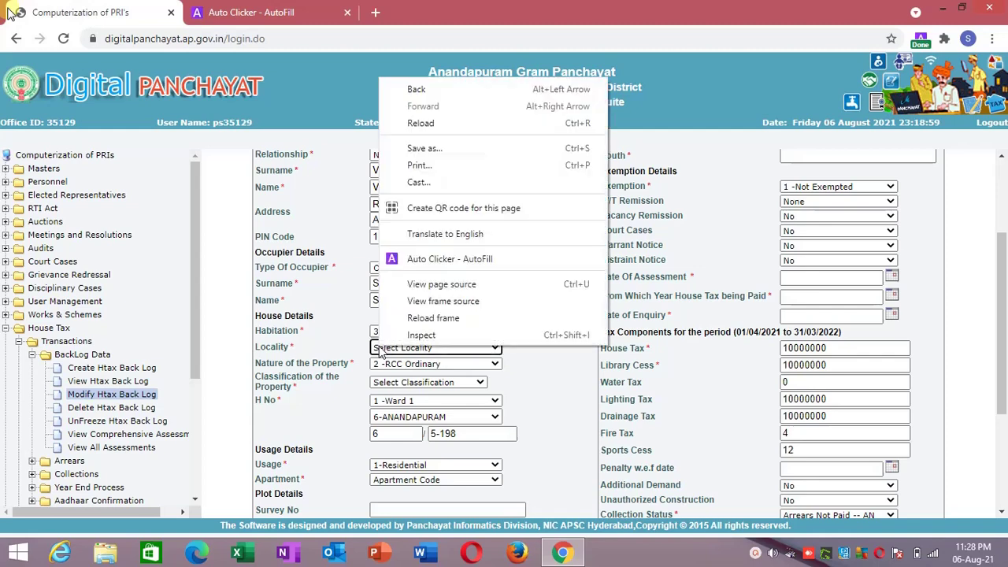
# Create a fifth AutoFill action named locality targeting the Locality select.
pyautogui.click(430, 263)
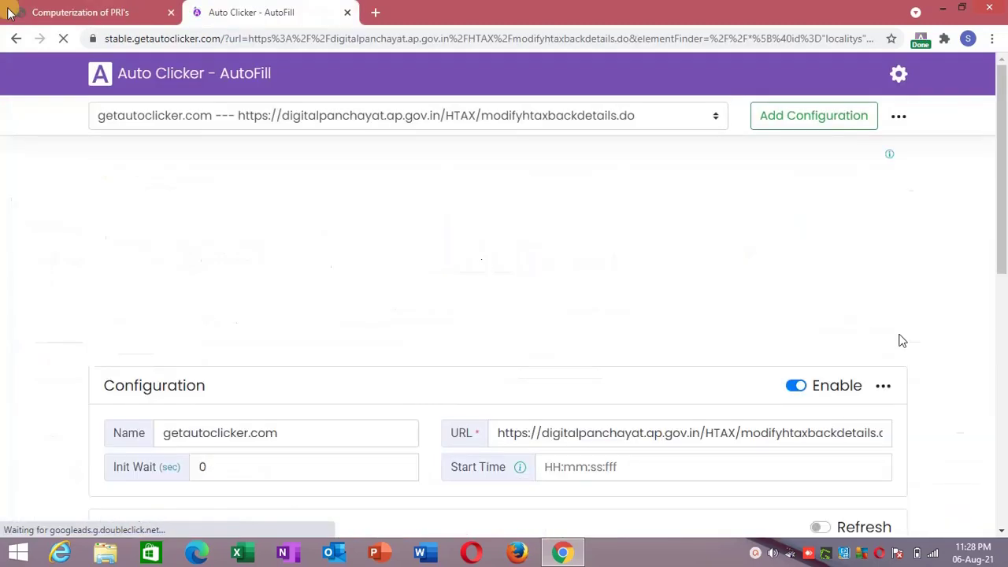
pyautogui.moveTo(1001, 178); pyautogui.dragTo(1000, 405)
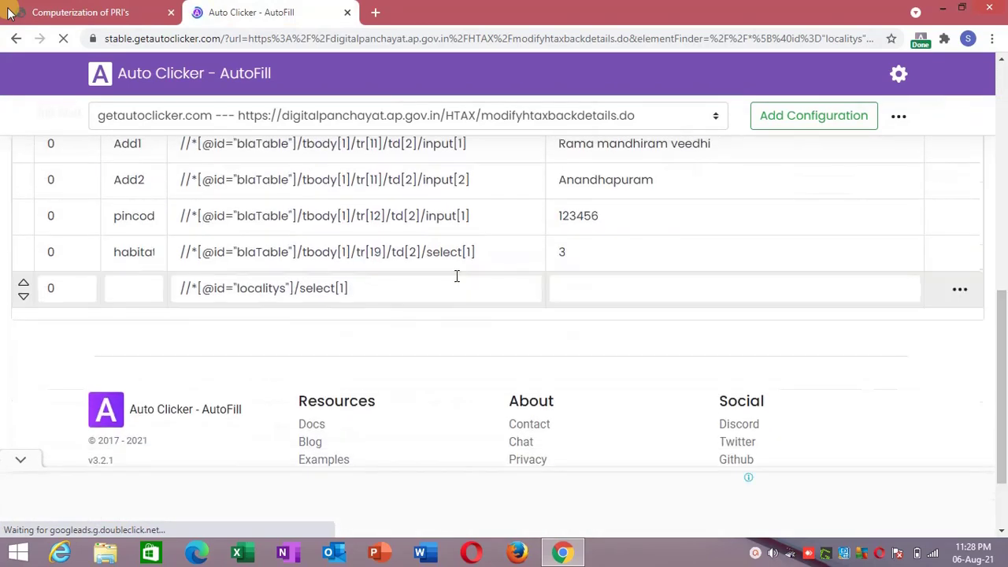
pyautogui.click(150, 291)
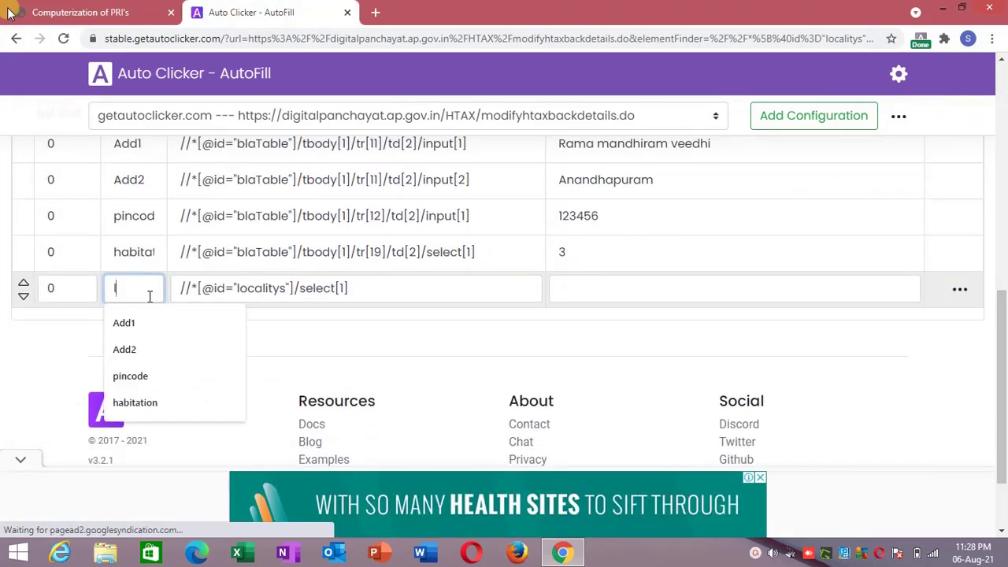
pyautogui.write('locat')
pyautogui.write('ity')
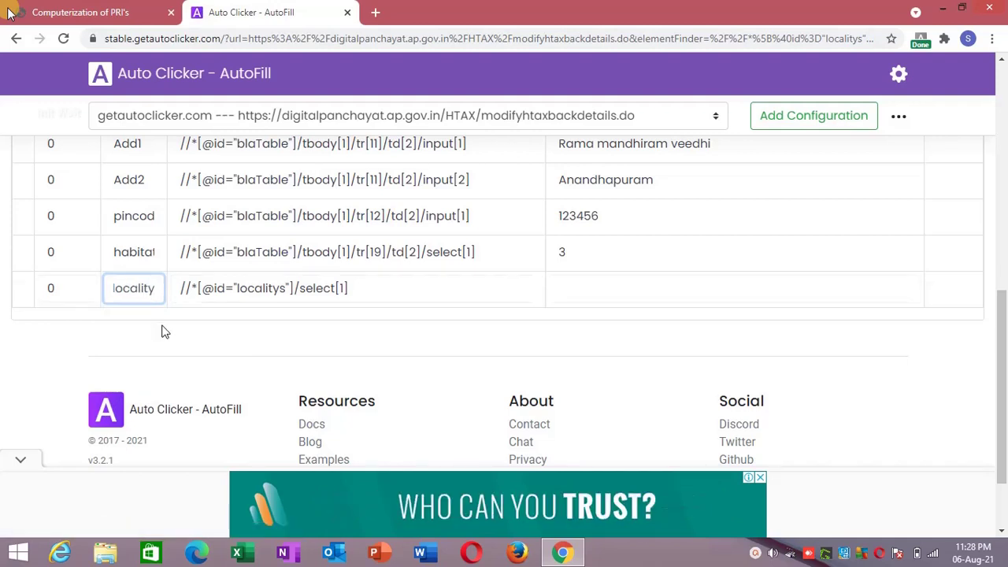
pyautogui.click(162, 331)
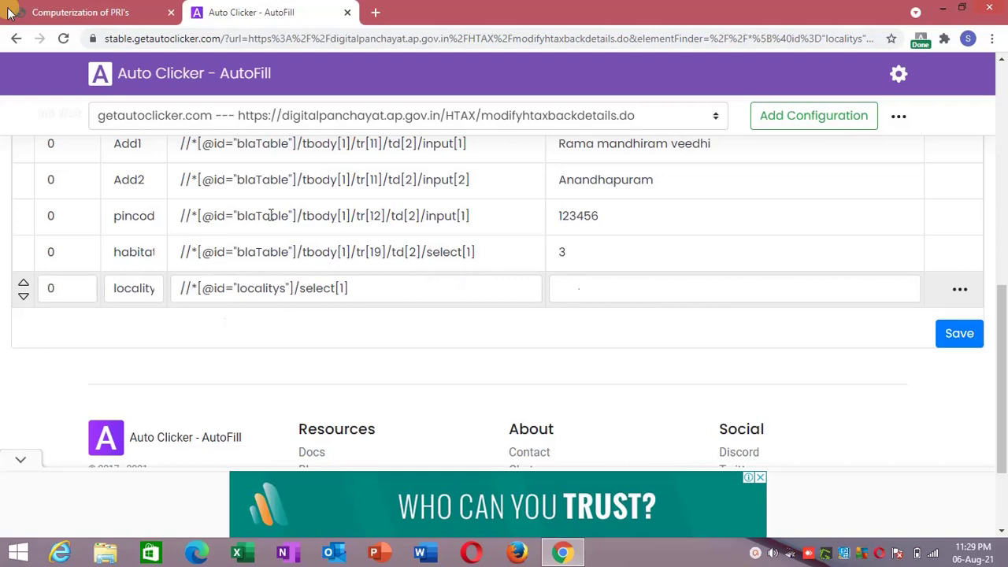
pyautogui.click(10, 12)
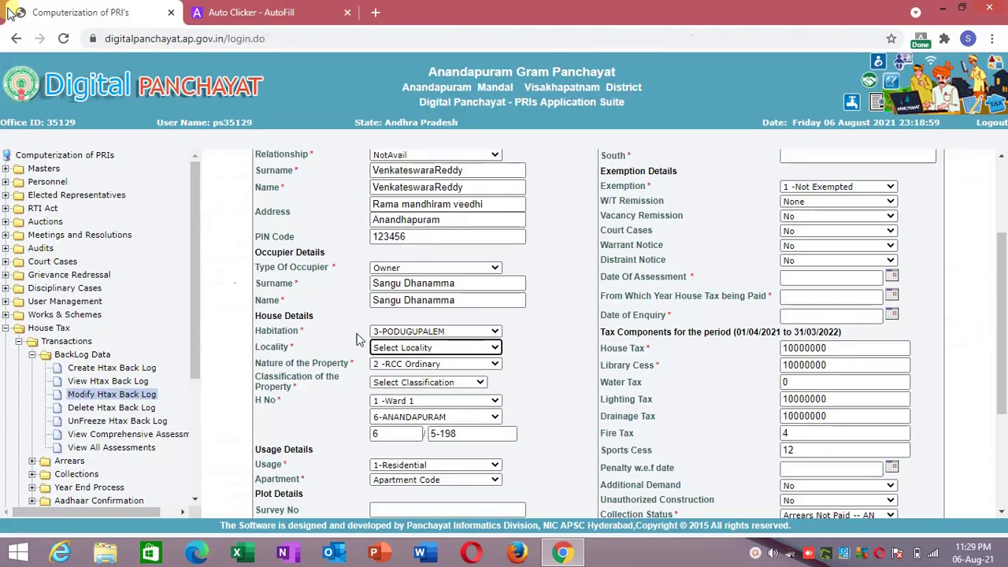
# Check the Locality options and choose 2-ANANDAPURAM as the Habitation.
pyautogui.click(396, 350)
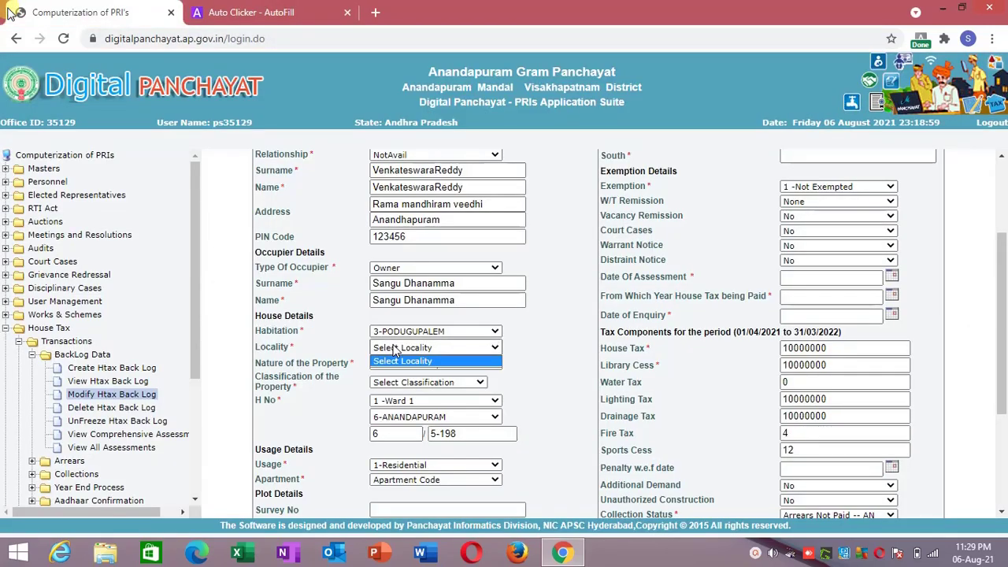
pyautogui.click(387, 332)
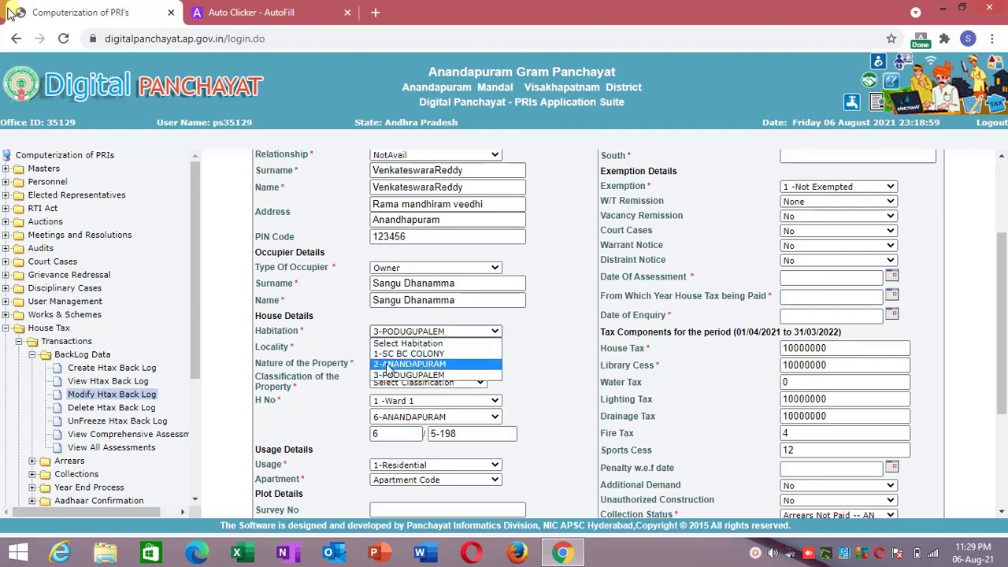
pyautogui.click(387, 364)
# Enter 2 as the habitation action's value in Auto Clicker - AutoFill.
pyautogui.click(233, 11)
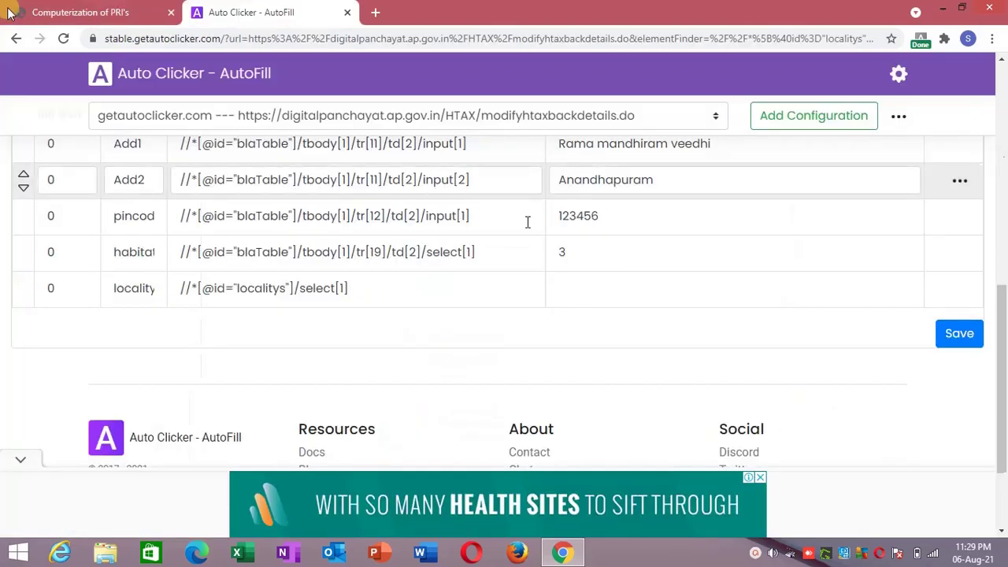
pyautogui.click(588, 262)
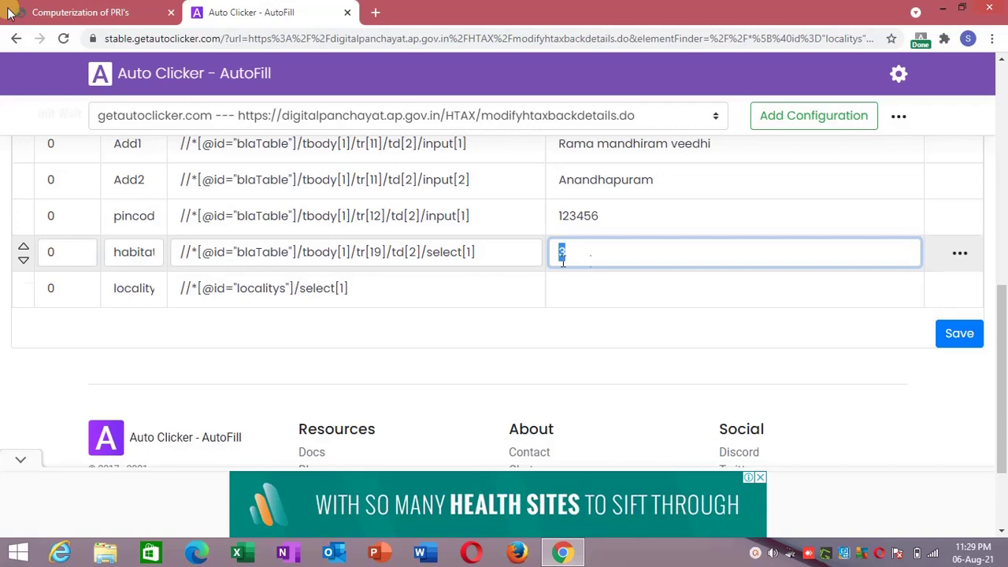
pyautogui.write('2')
pyautogui.click(528, 293)
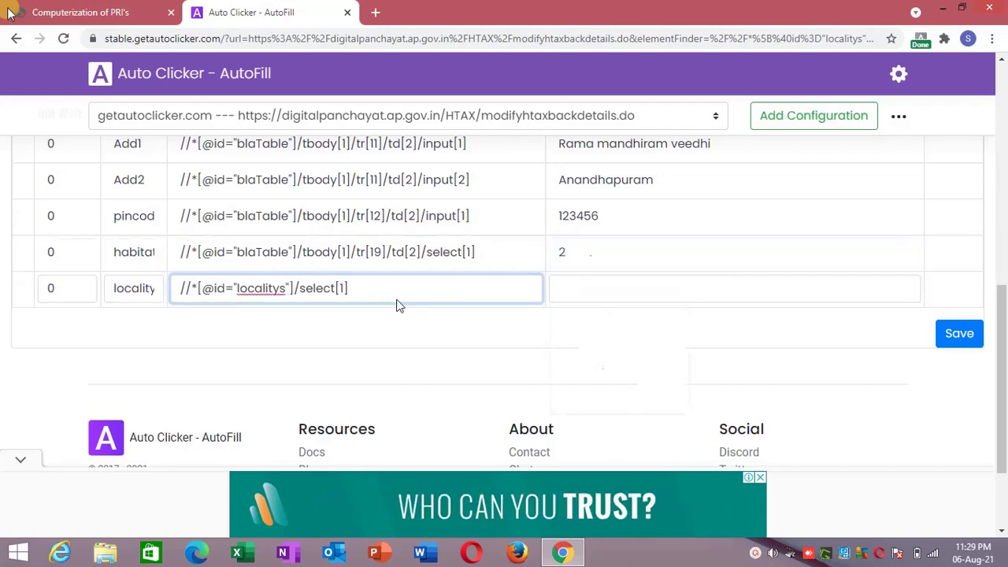
pyautogui.click(87, 12)
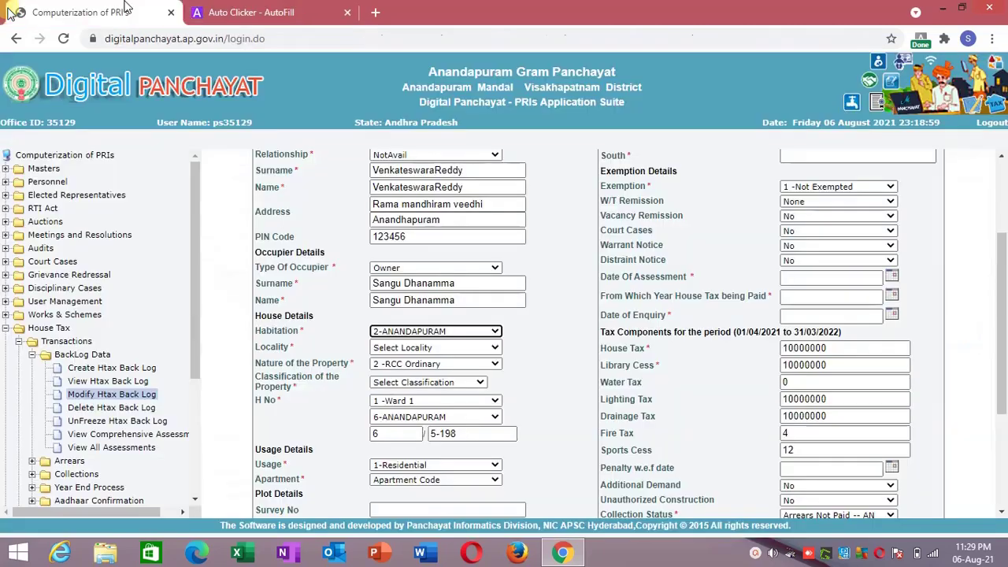
# Try Habitation 1-SC BC COLONY while checking Locality, then settle on 2-ANANDAPURAM.
pyautogui.click(390, 349)
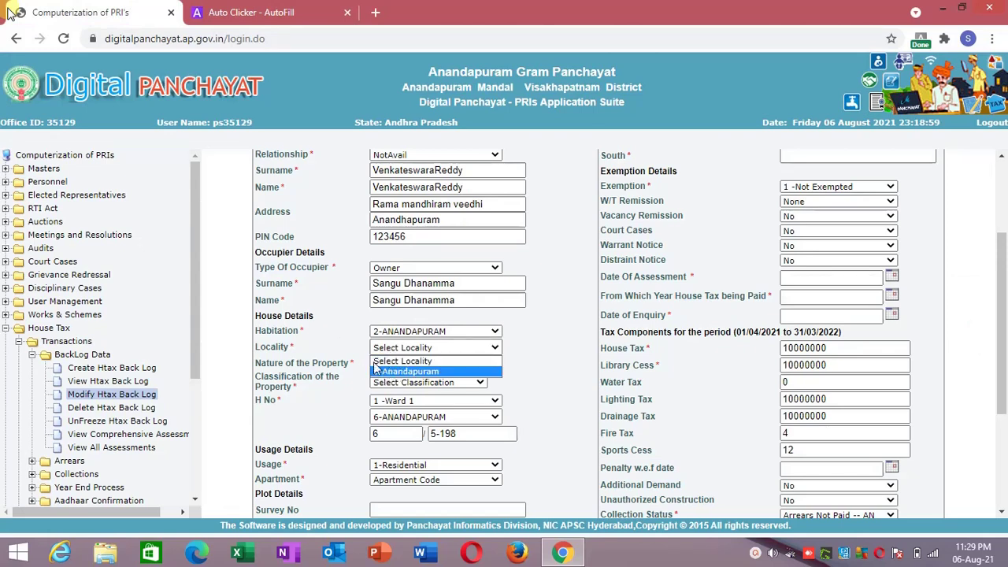
pyautogui.click(361, 360)
pyautogui.click(381, 337)
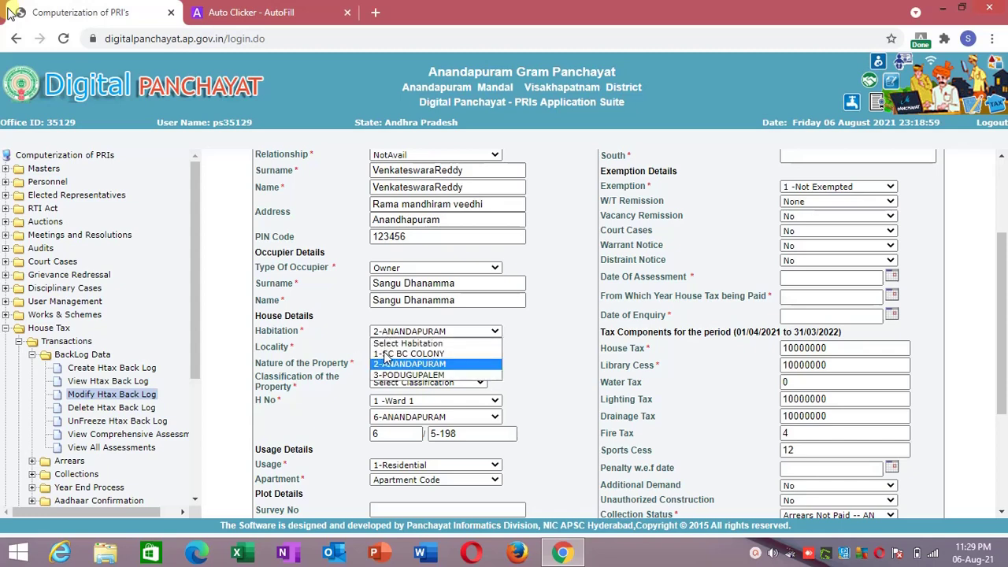
pyautogui.click(386, 351)
pyautogui.click(385, 352)
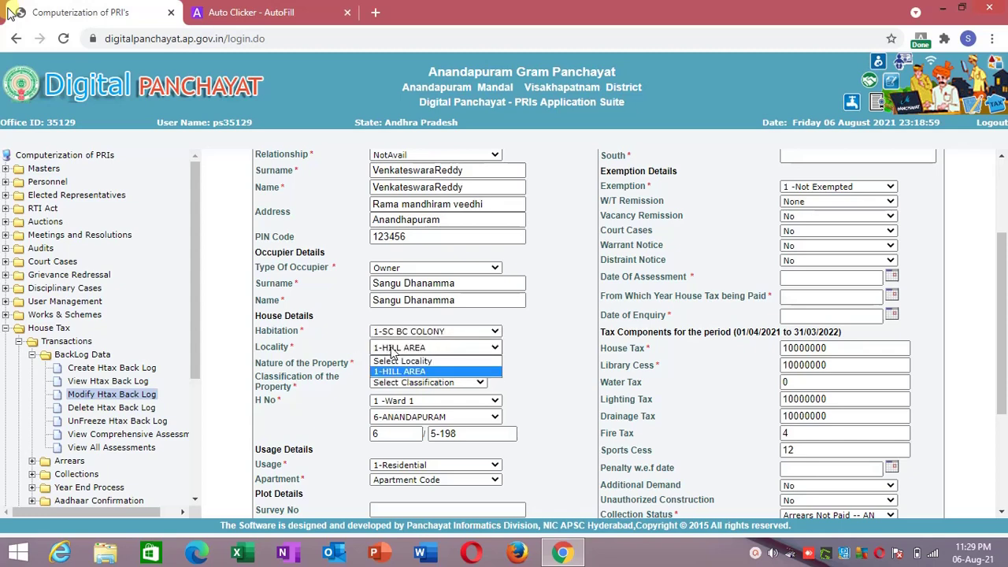
pyautogui.click(406, 334)
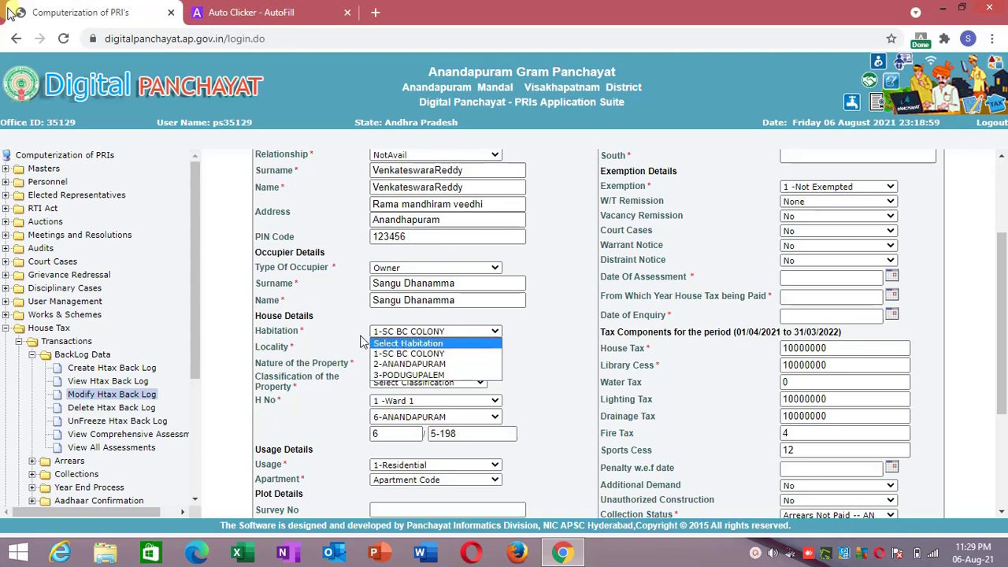
pyautogui.click(351, 347)
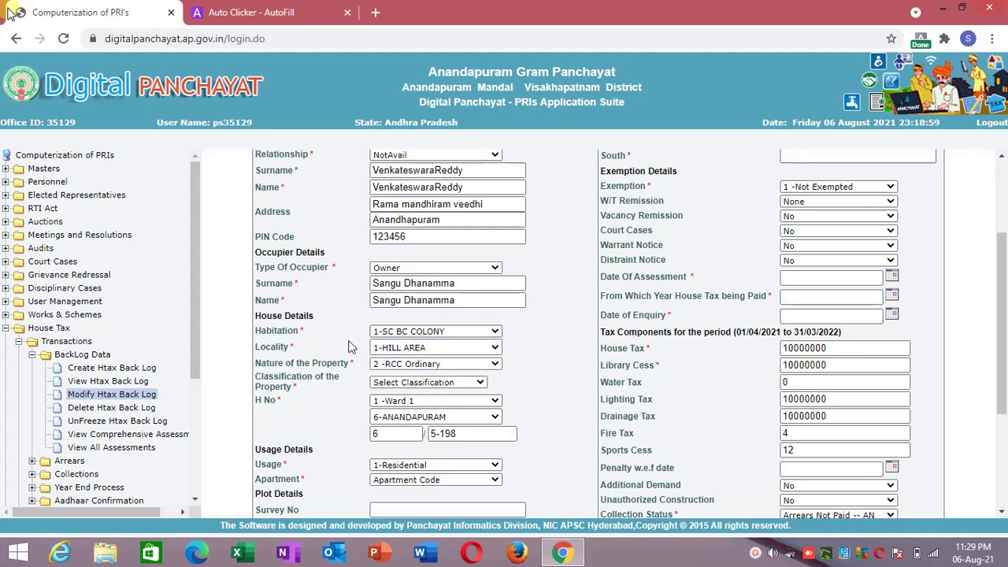
pyautogui.click(386, 334)
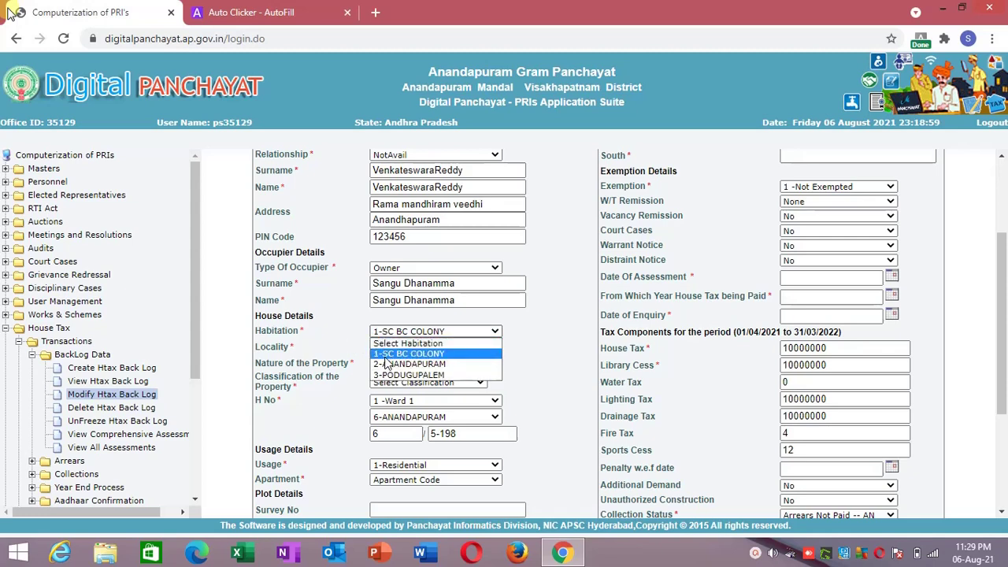
pyautogui.click(386, 365)
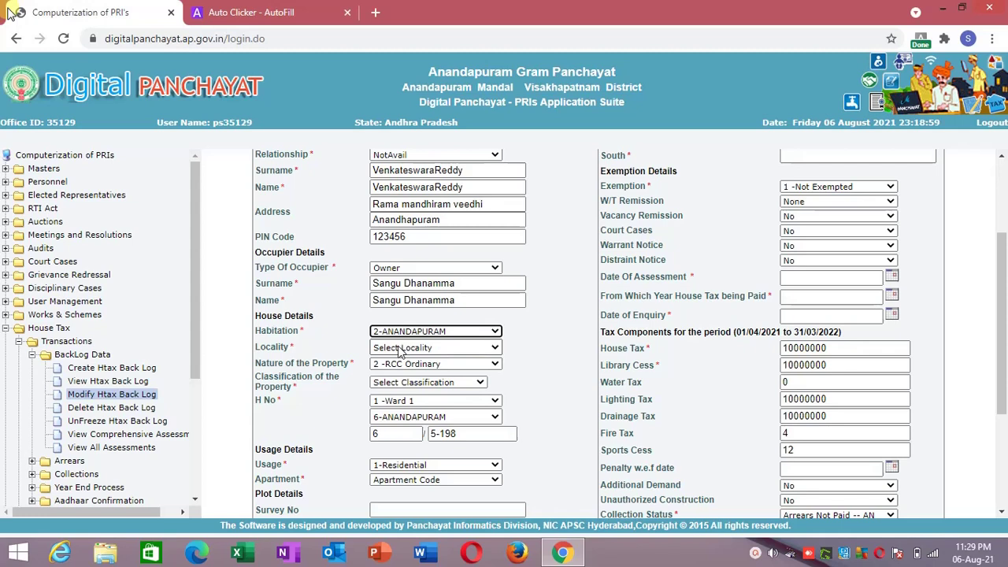
# Inspect the Locality select to confirm the 2-Anandapuram option has value 2.
pyautogui.rightClick(400, 351)
pyautogui.press('Escape')
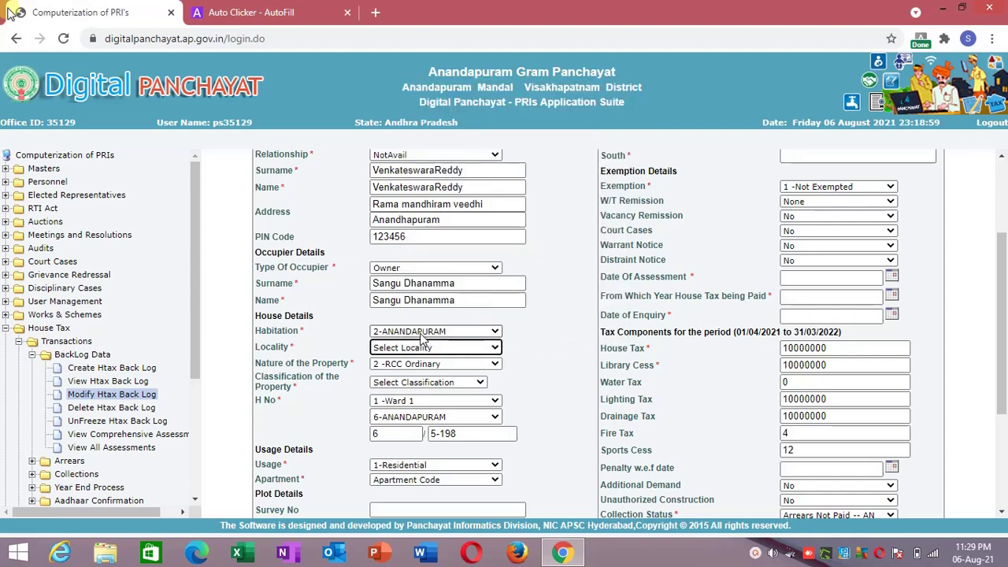
pyautogui.hotkey('ctrl', 'shift', 'i')
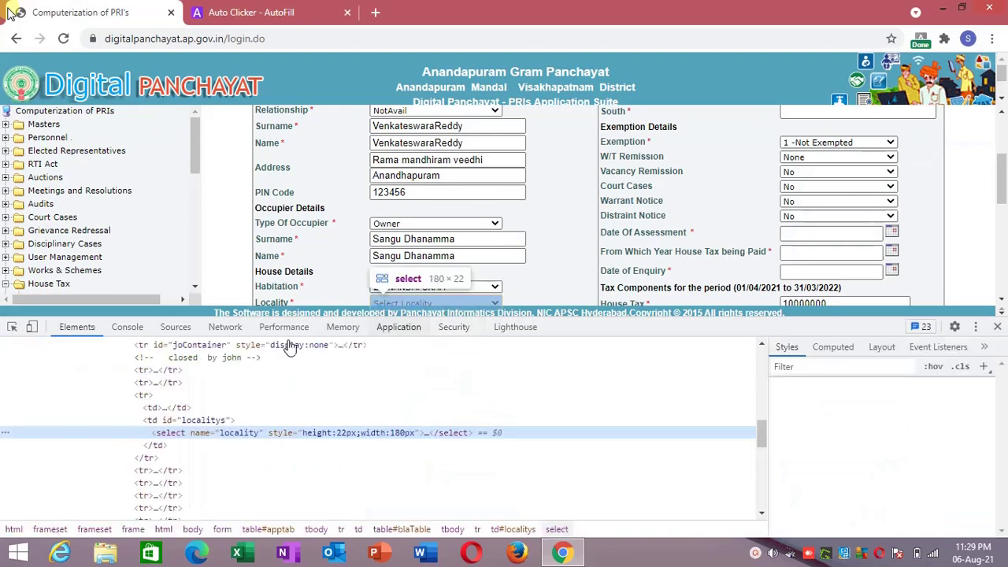
pyautogui.click(147, 433)
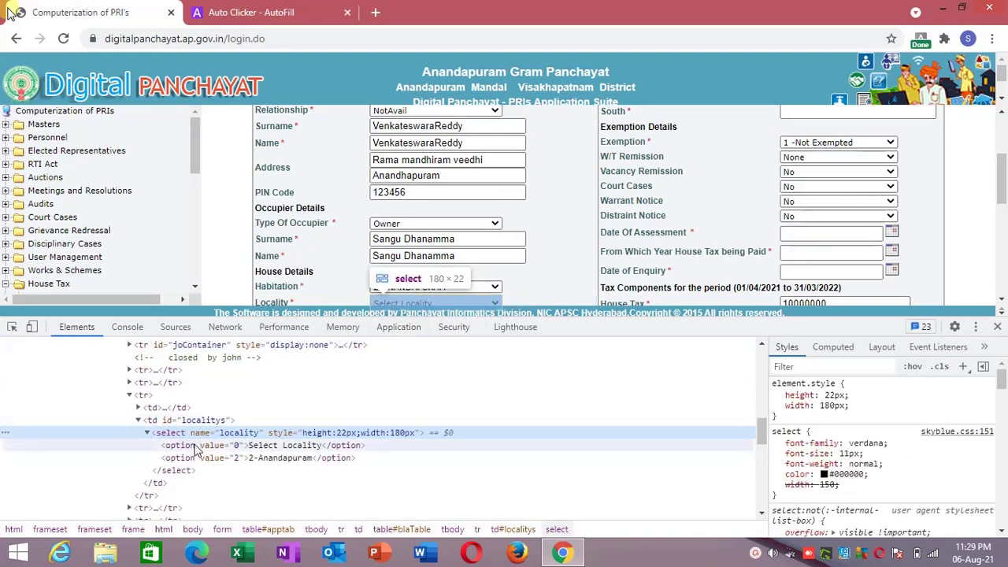
pyautogui.doubleClick(237, 459)
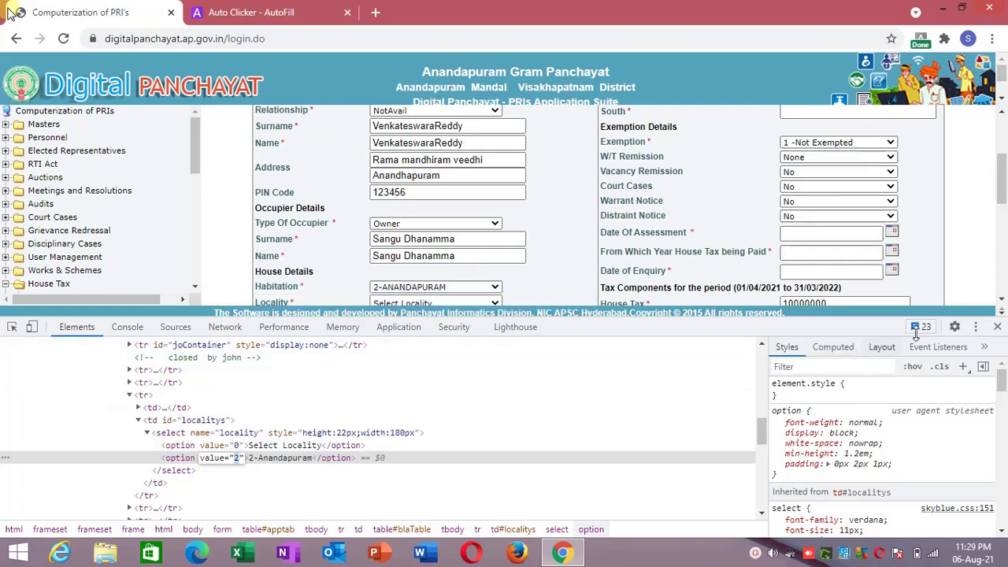
pyautogui.click(997, 326)
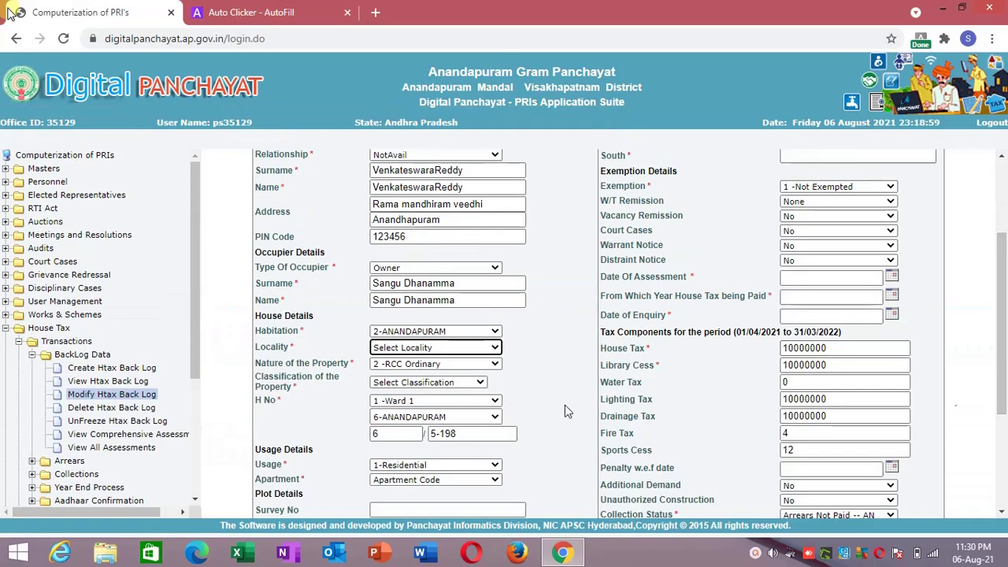
# Enter 2 as the locality action's value in Auto Clicker - AutoFill.
pyautogui.click(460, 348)
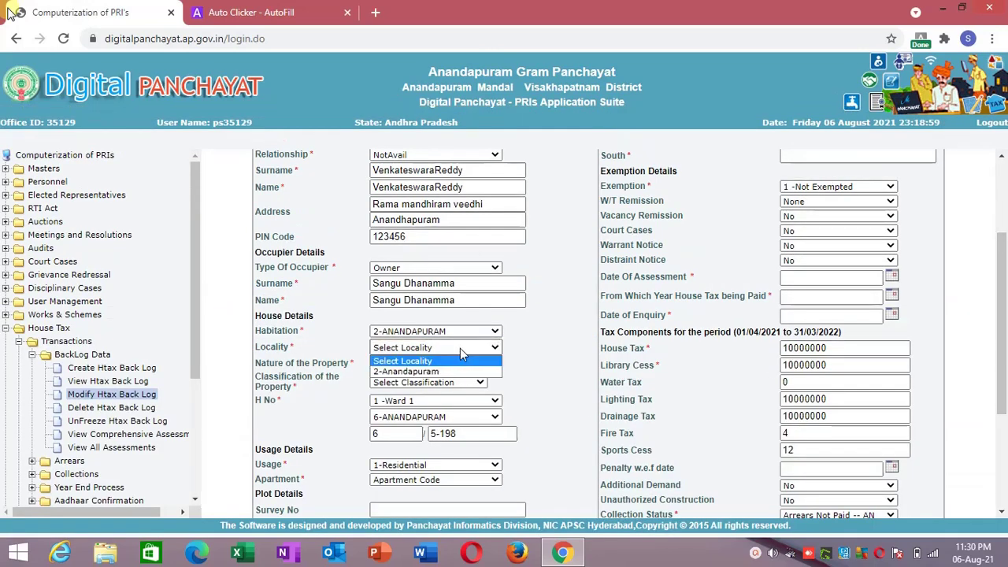
pyautogui.click(460, 348)
pyautogui.click(252, 12)
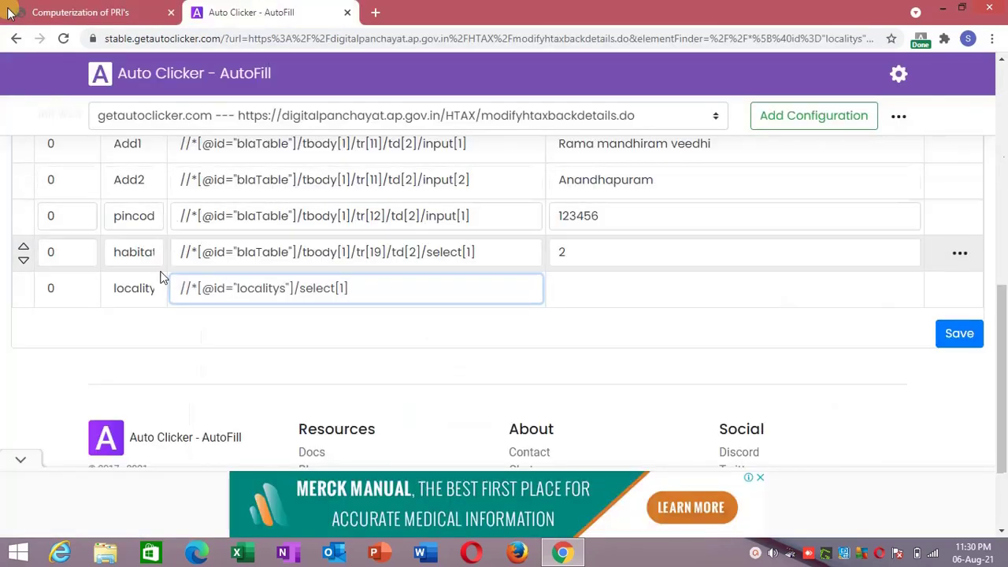
pyautogui.click(575, 293)
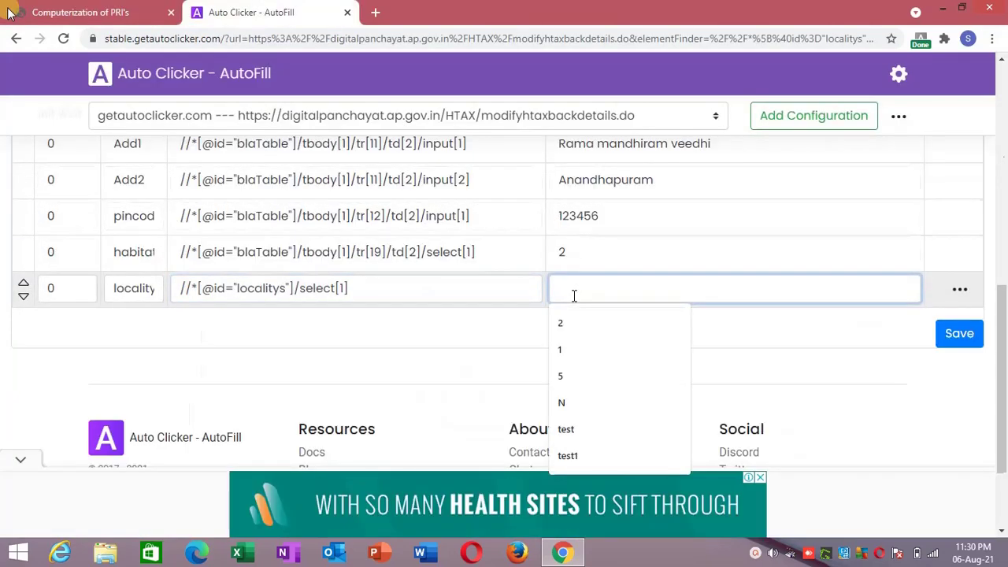
pyautogui.write('2')
pyautogui.click(594, 323)
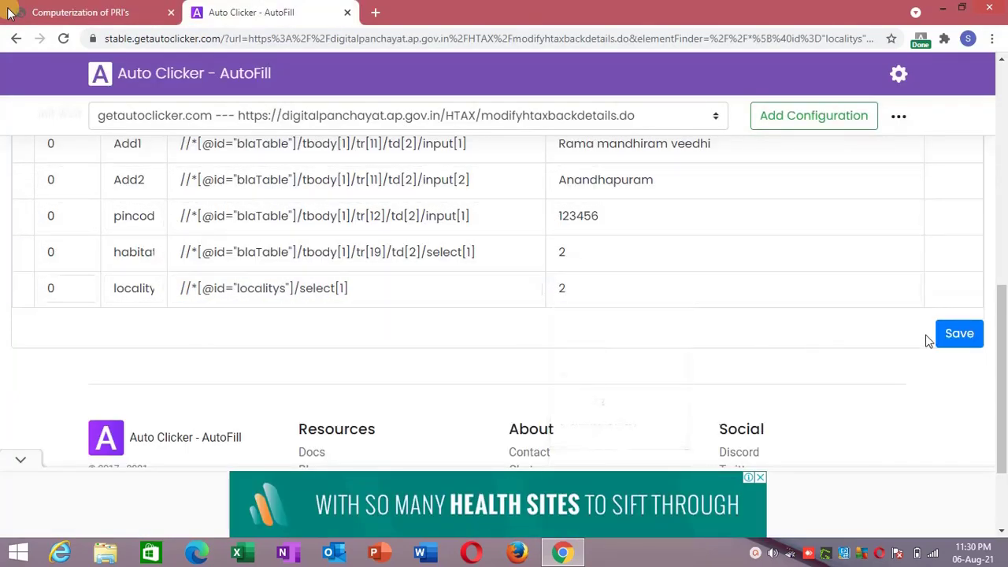
# Save the AutoFill actions, reset Habitation to Select Habitation, and reload the form frame.
pyautogui.click(960, 334)
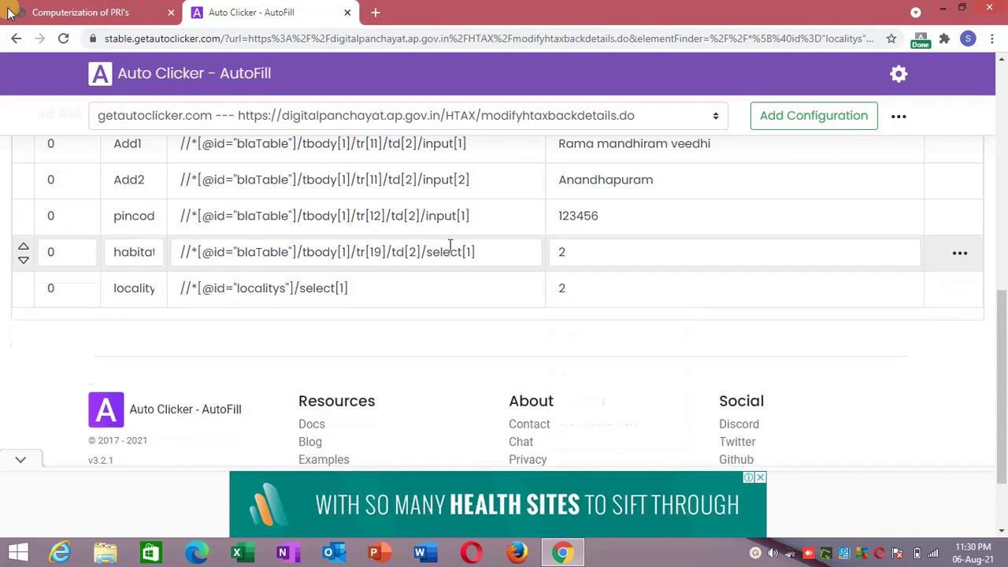
pyautogui.click(87, 11)
pyautogui.click(384, 331)
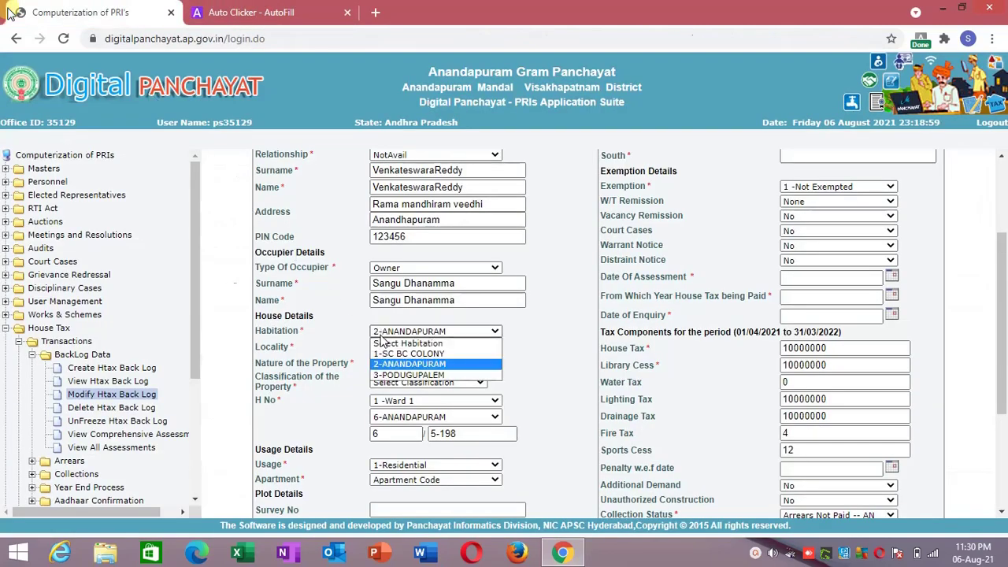
pyautogui.click(381, 344)
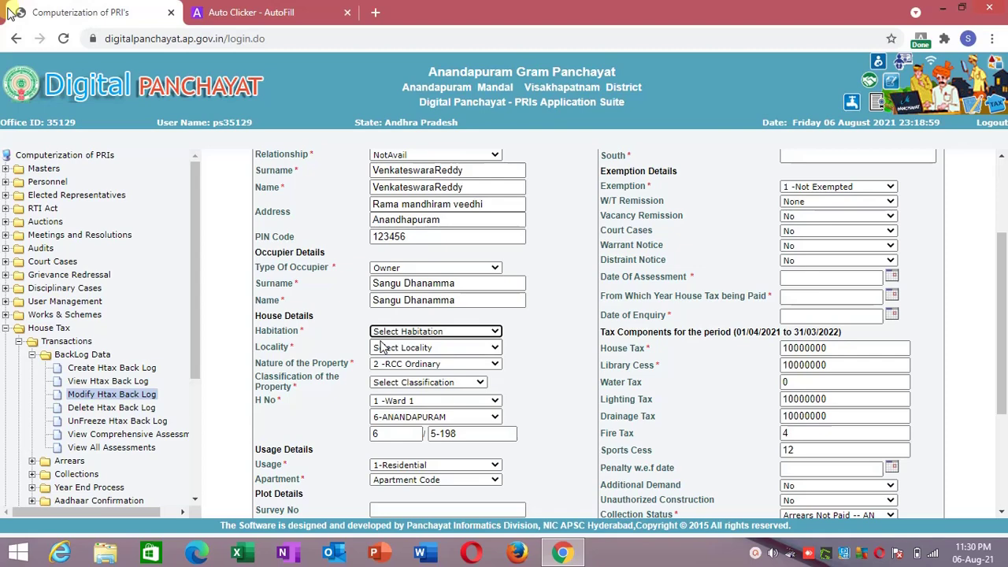
pyautogui.rightClick(248, 314)
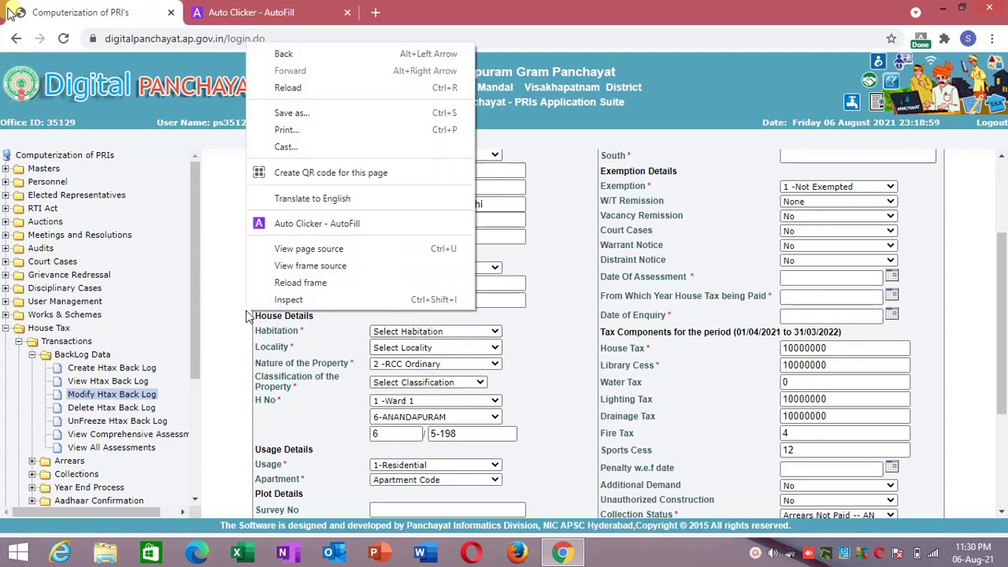
pyautogui.click(282, 283)
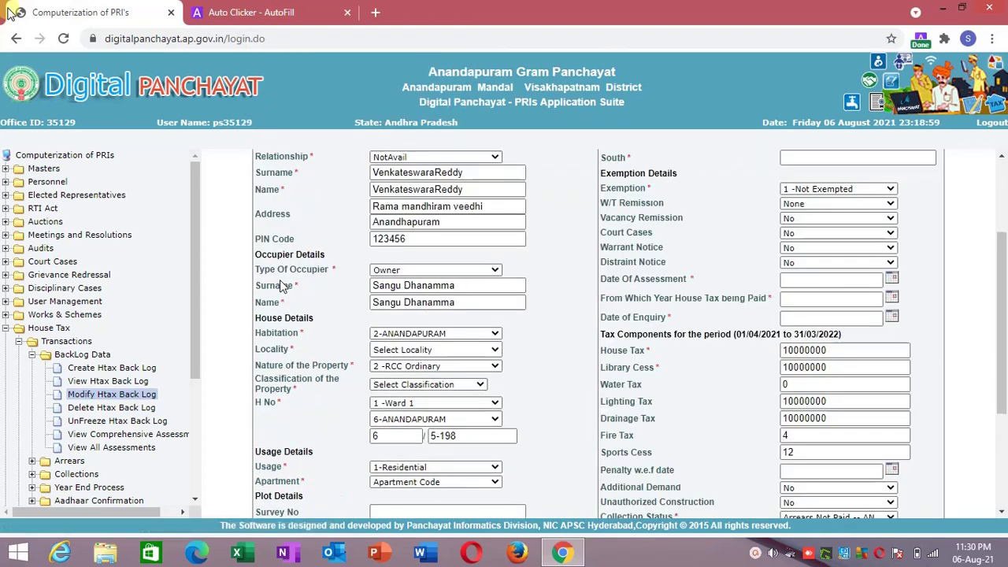
pyautogui.click(447, 223)
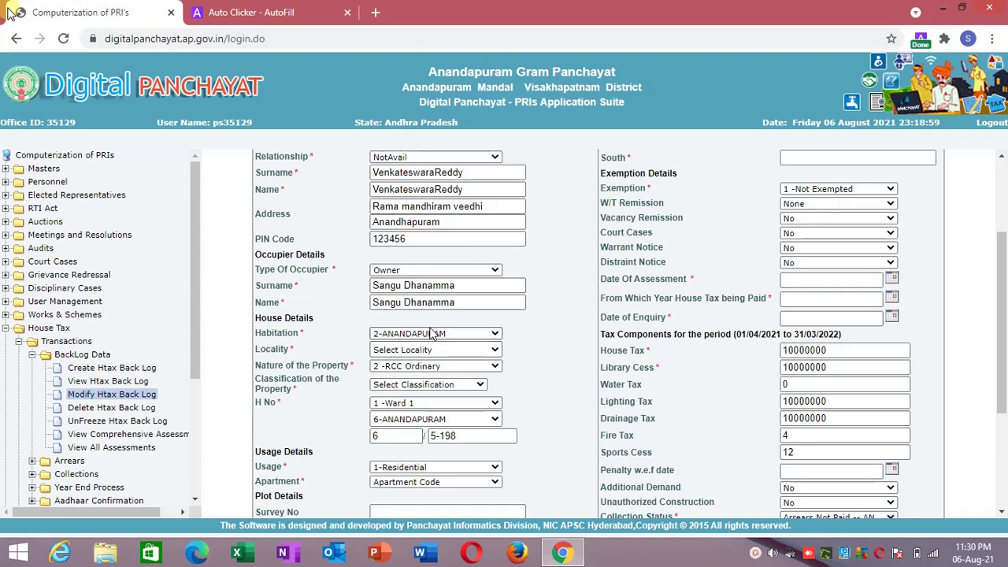
# Cycle Habitation through 1-SC BC COLONY and 3-PODUGUPALEM, ending on 2-ANANDAPURAM.
pyautogui.click(432, 333)
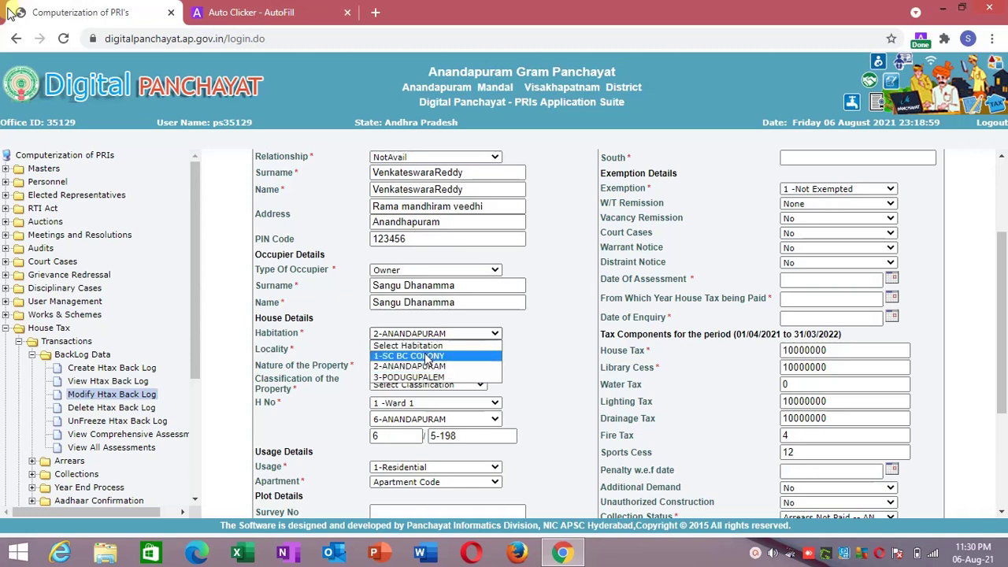
pyautogui.click(426, 356)
pyautogui.click(428, 352)
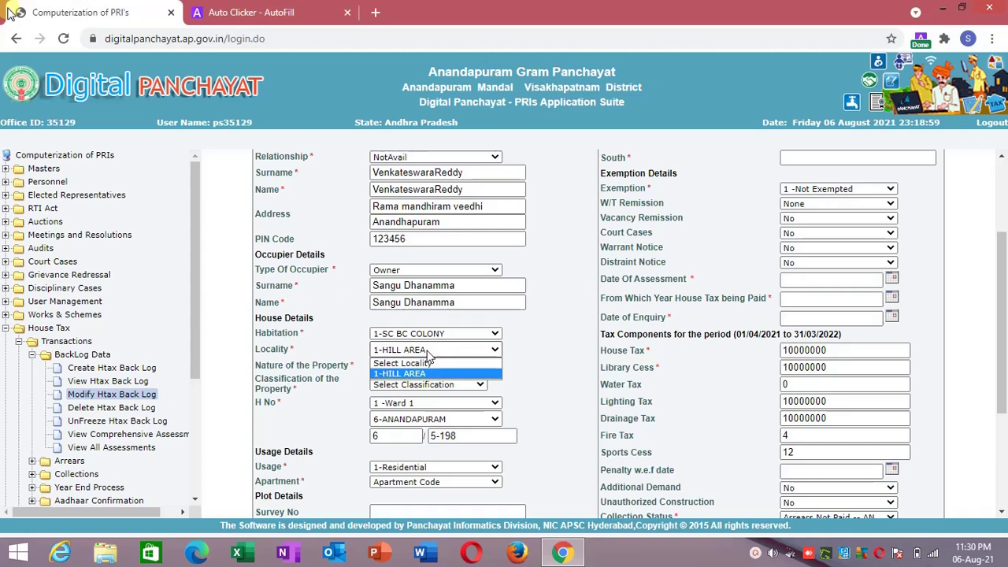
pyautogui.click(444, 336)
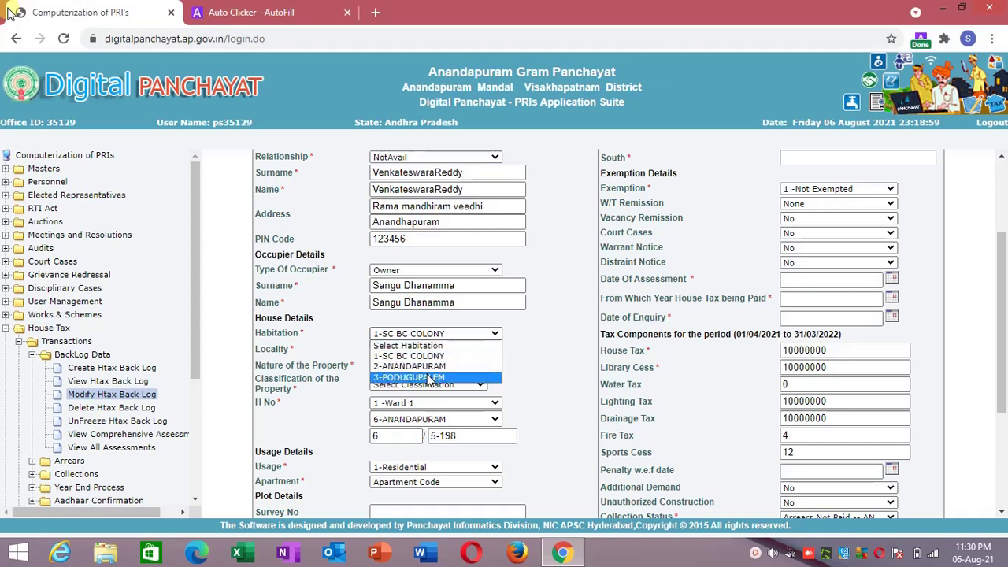
pyautogui.click(429, 377)
pyautogui.click(463, 336)
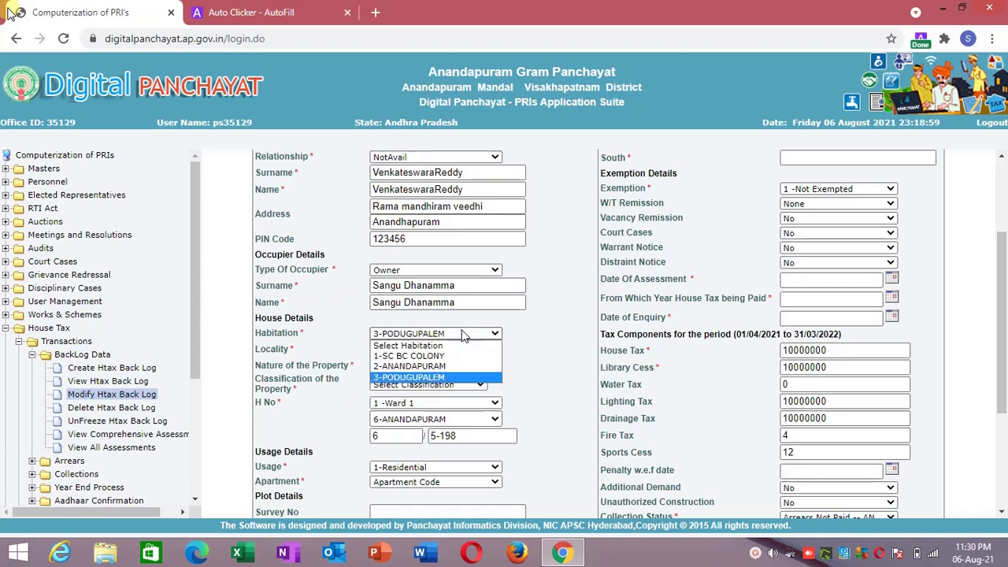
pyautogui.click(443, 369)
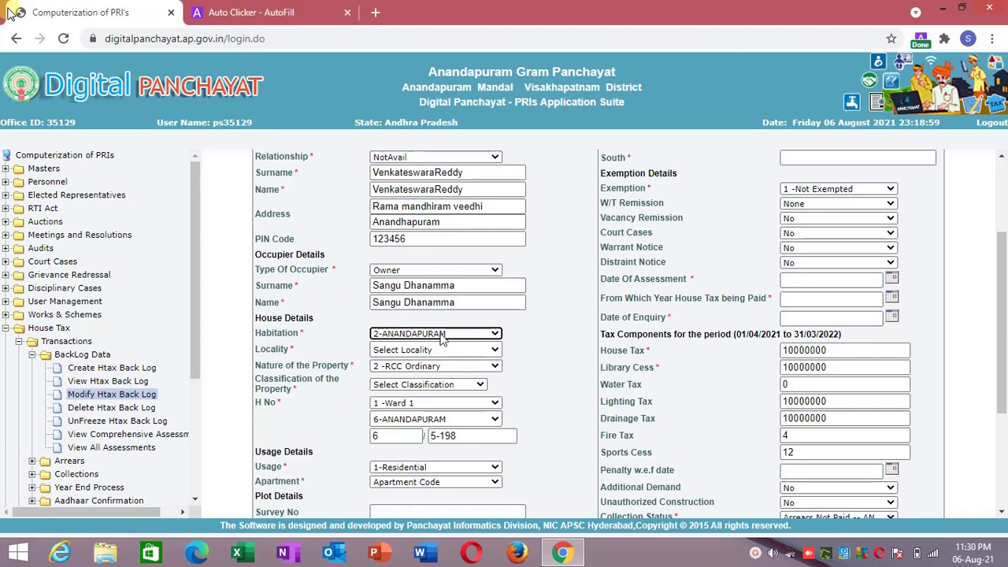
# Enter 1 in the locality row's Init Wait and save the five-action list.
pyautogui.click(252, 12)
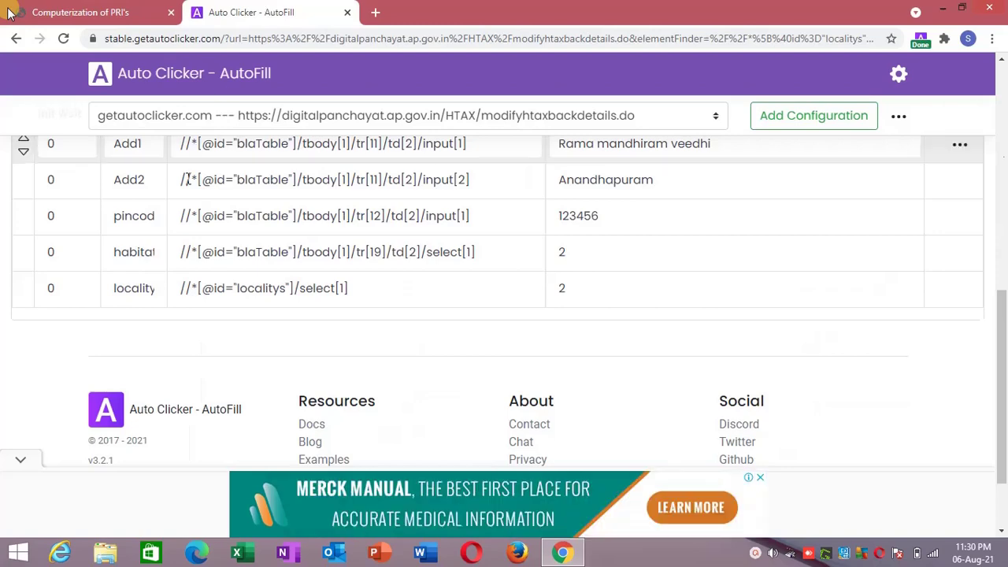
pyautogui.moveTo(1003, 332); pyautogui.dragTo(990, 290)
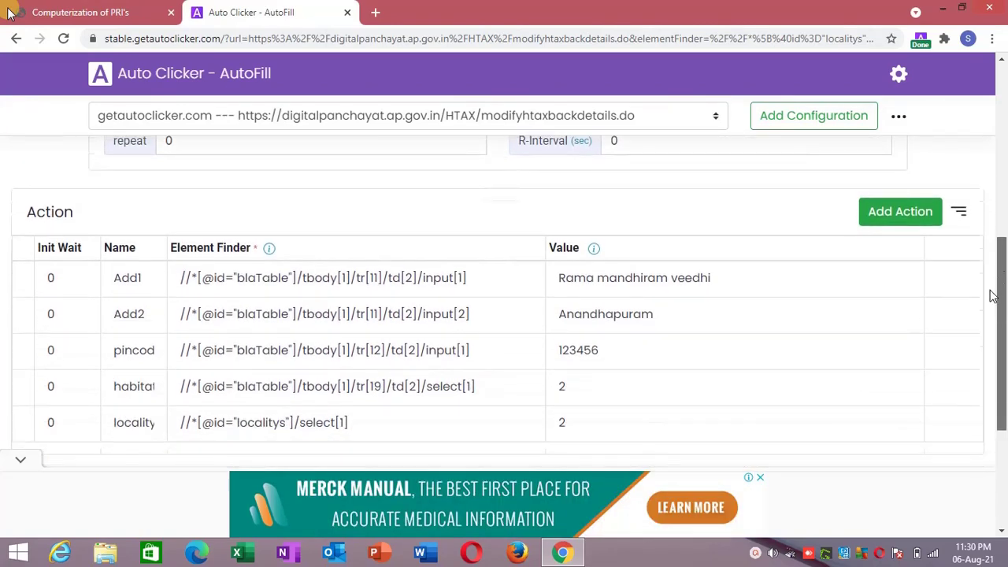
pyautogui.click(959, 214)
pyautogui.click(959, 214)
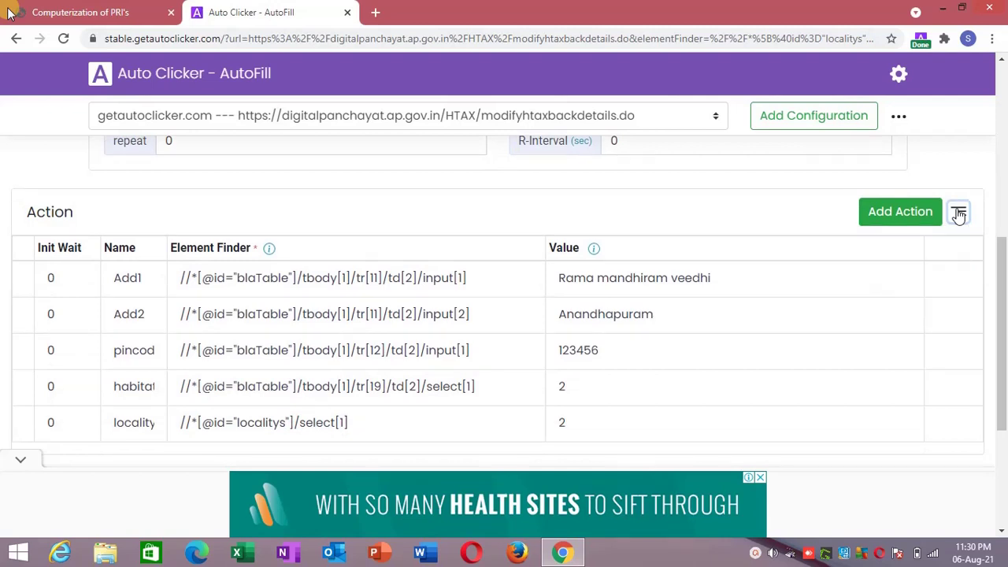
pyautogui.scroll(-1, 709, 299)
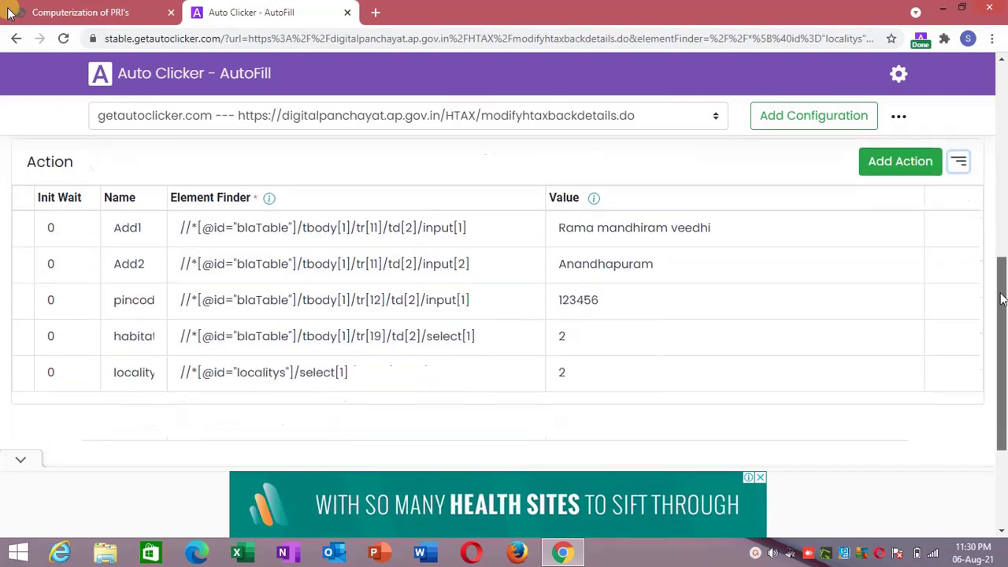
pyautogui.click(74, 367)
pyautogui.moveTo(74, 367); pyautogui.dragTo(44, 368)
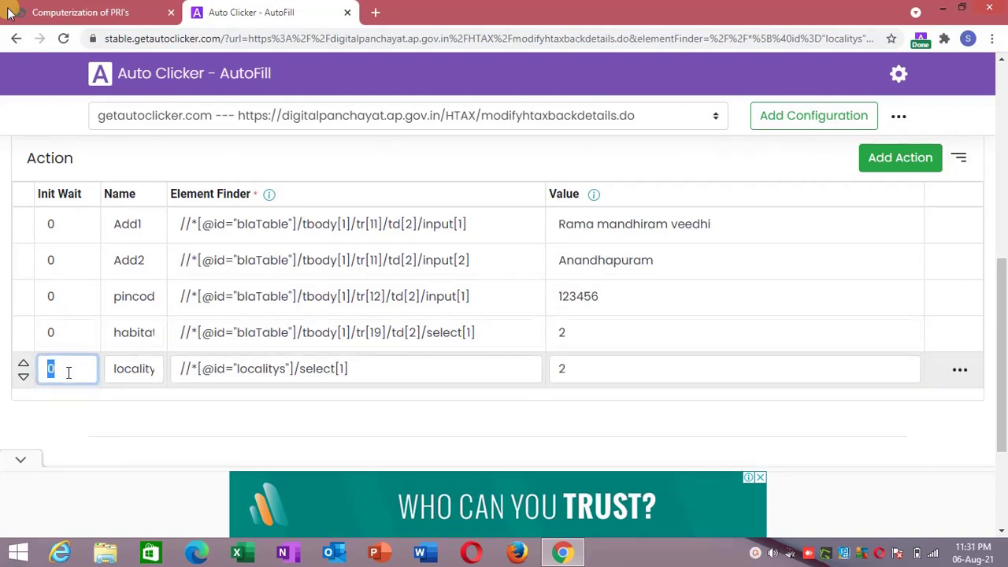
pyautogui.write('1')
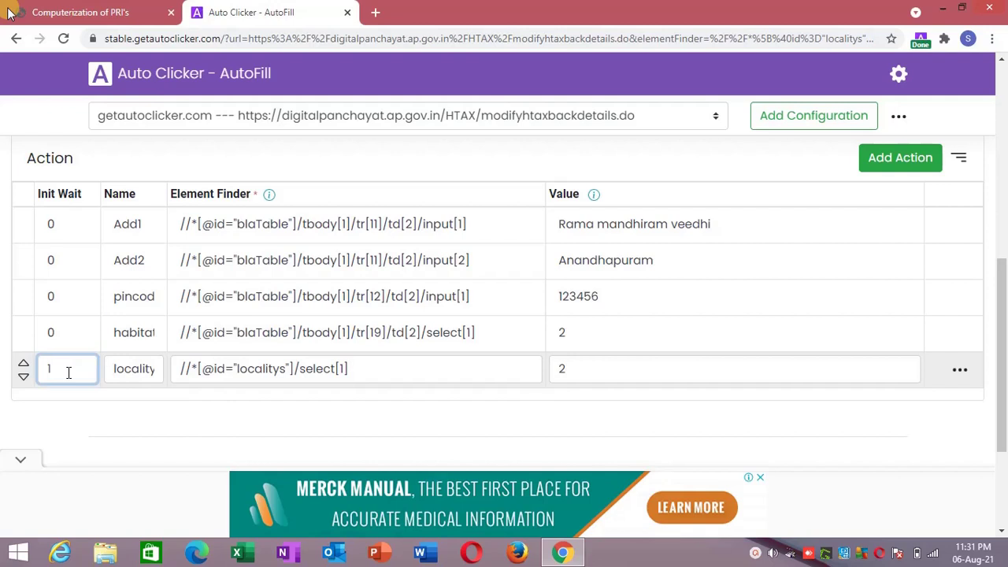
pyautogui.click(66, 417)
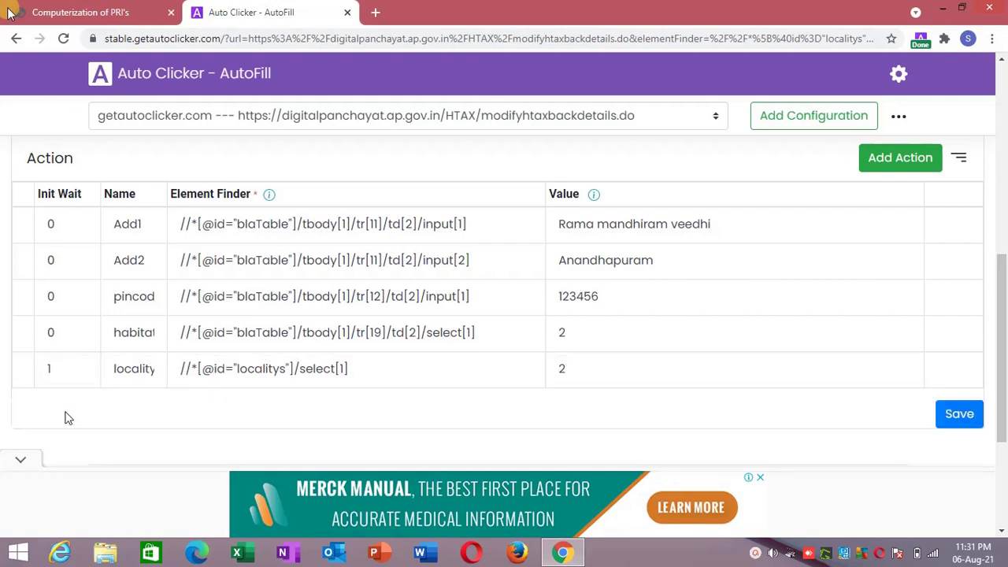
pyautogui.click(959, 414)
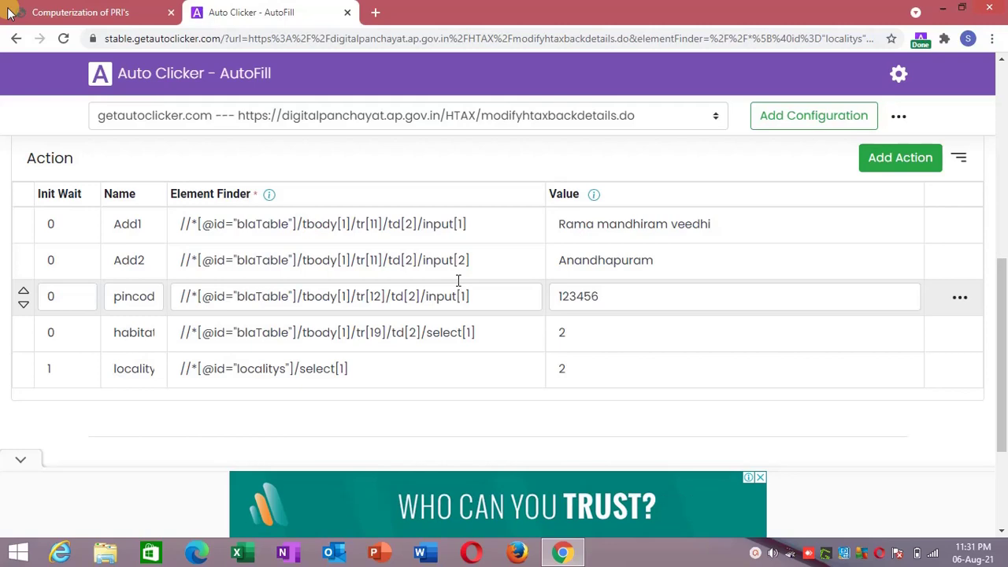
# Reload the house tax form frame and confirm Locality fills as 2-Anandapuram.
pyautogui.click(70, 9)
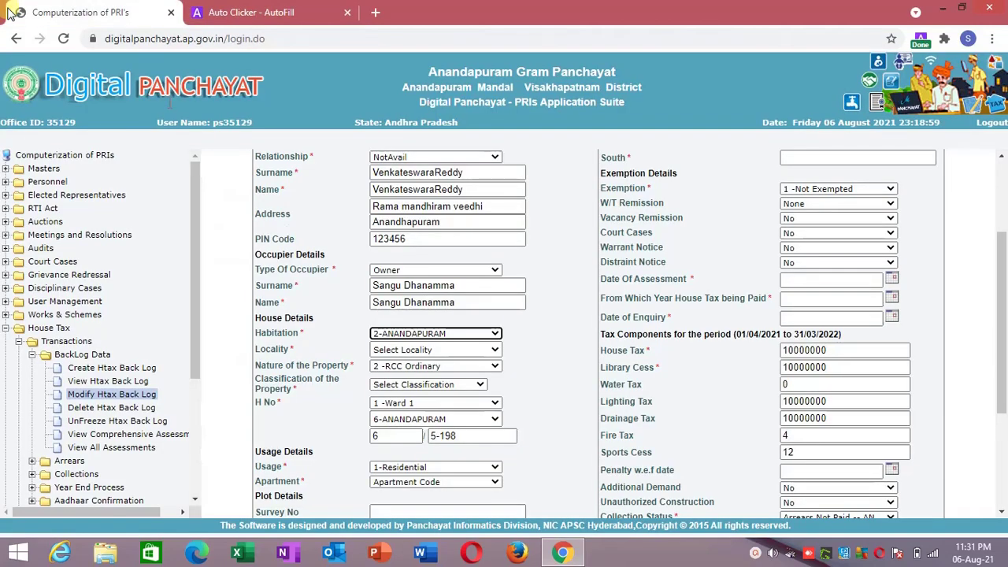
pyautogui.click(301, 318)
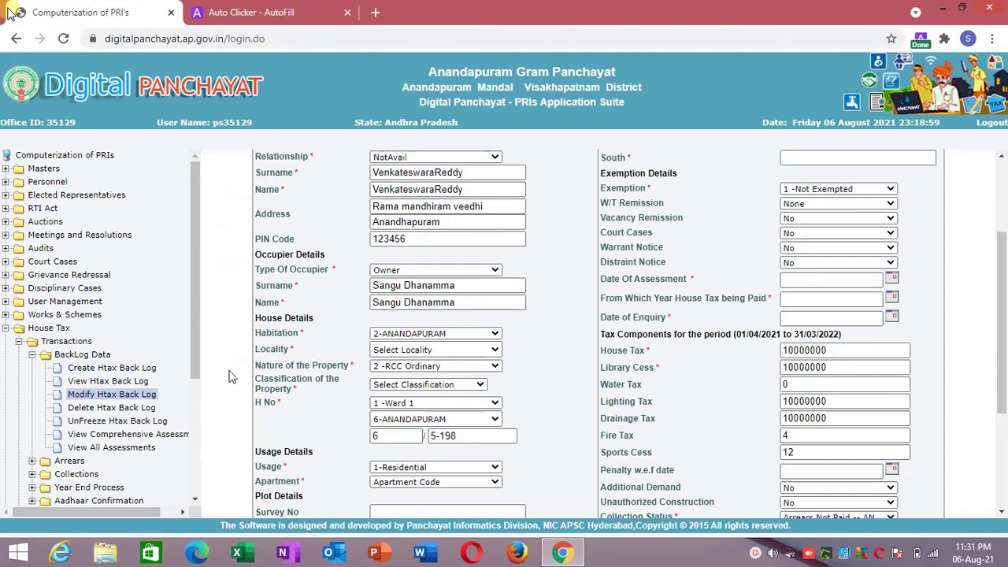
pyautogui.rightClick(228, 334)
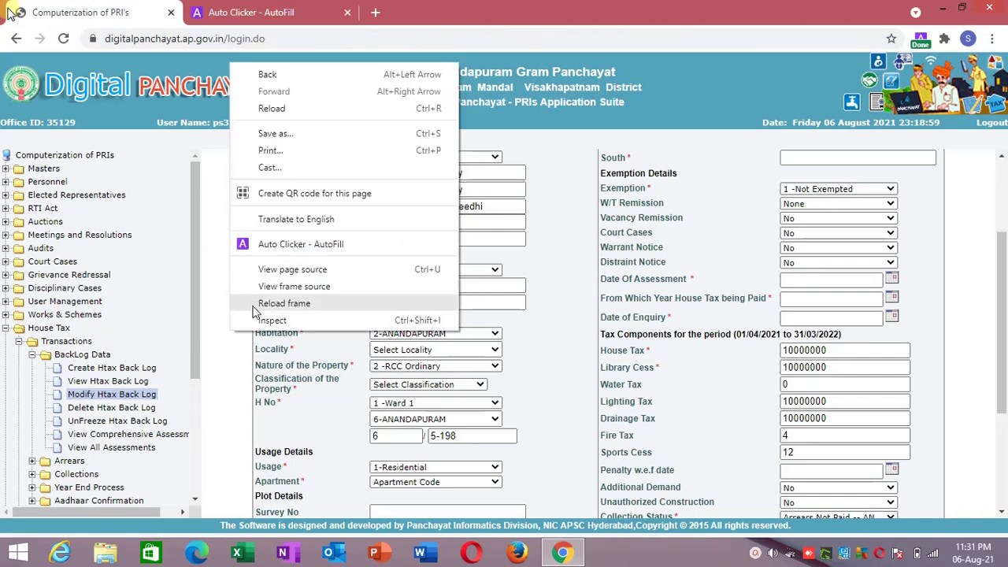
pyautogui.click(255, 306)
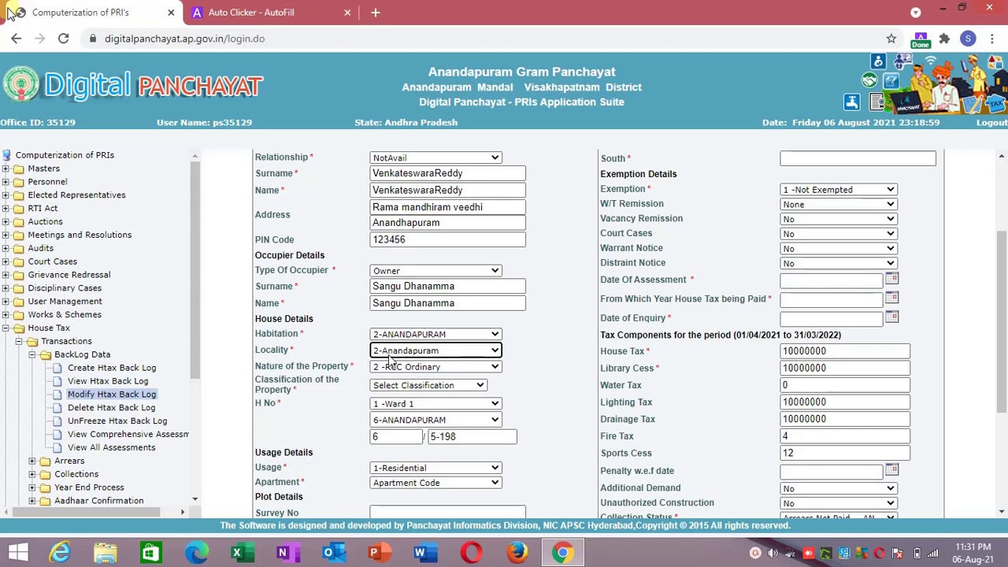
pyautogui.click(394, 352)
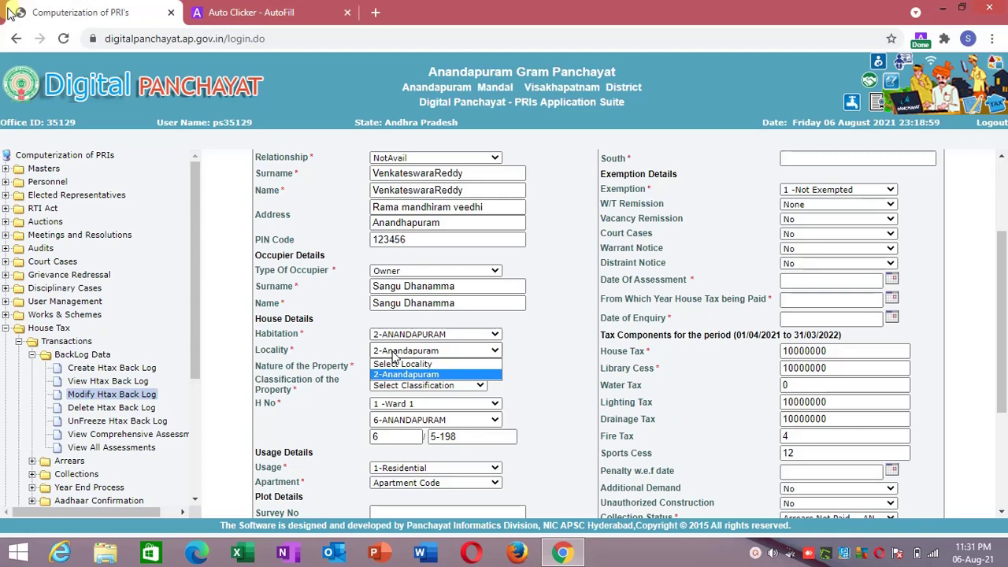
pyautogui.click(394, 355)
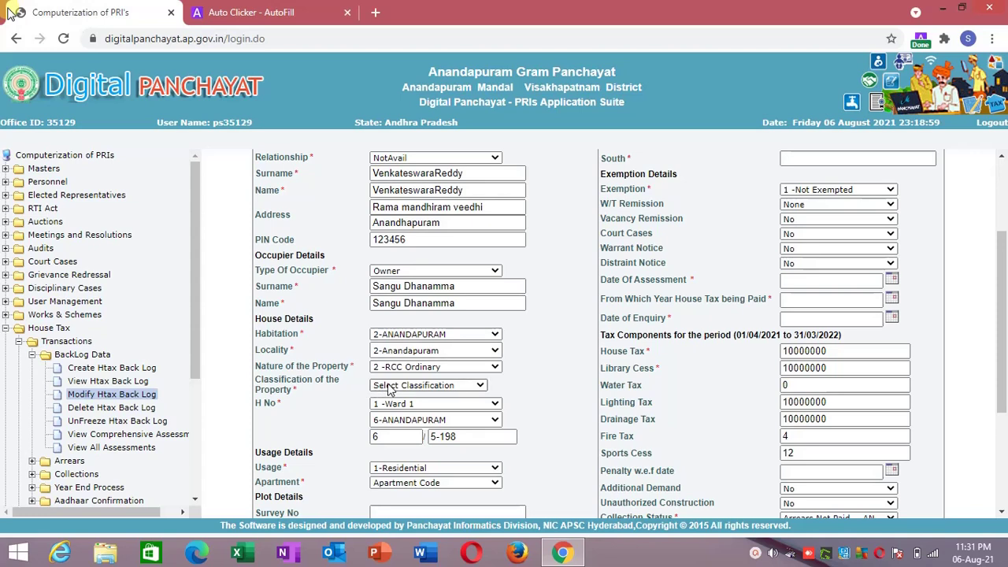
pyautogui.rightClick(390, 386)
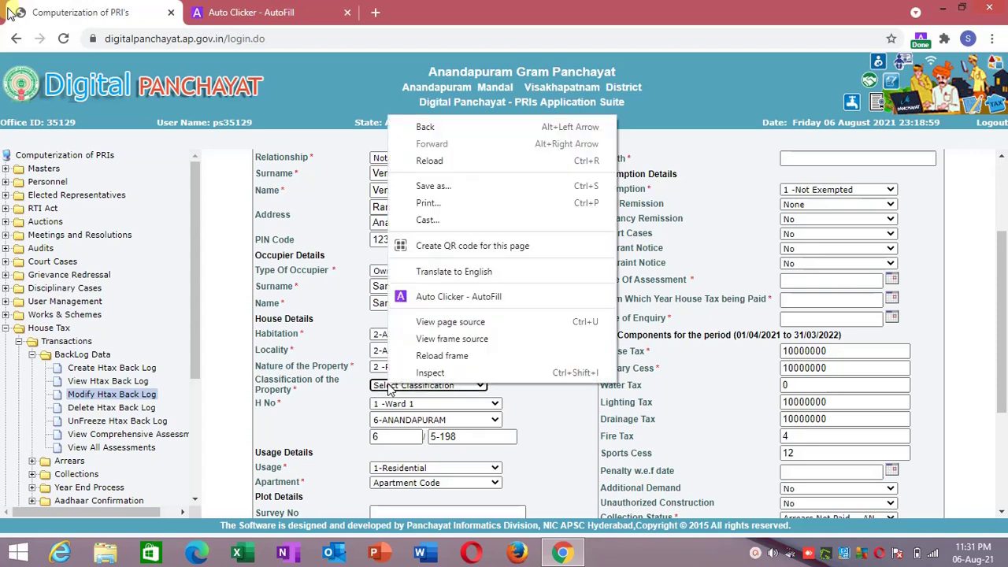
# Add an AutoFill action named clas_prop targeting the Classification of the Property select.
pyautogui.click(460, 296)
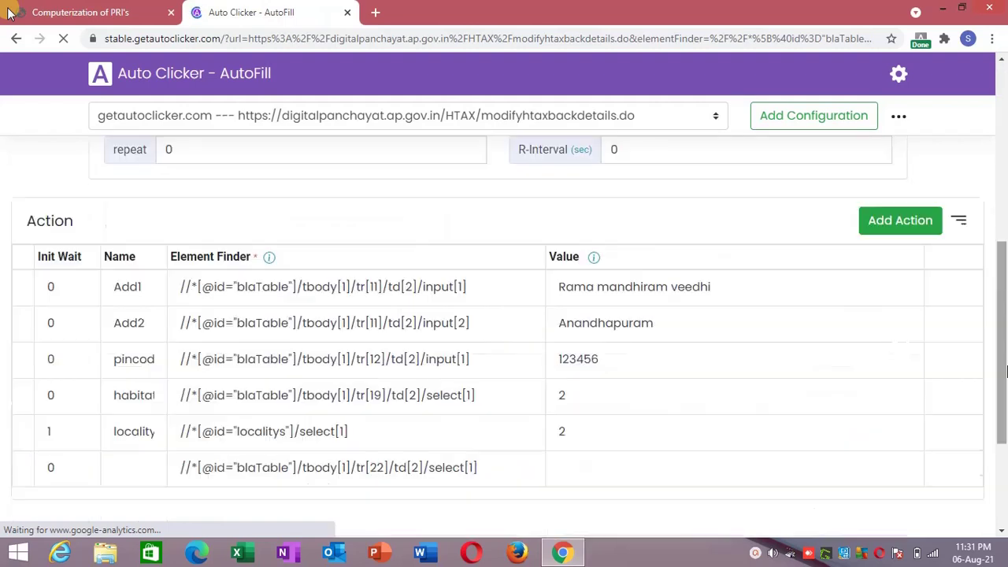
pyautogui.click(124, 396)
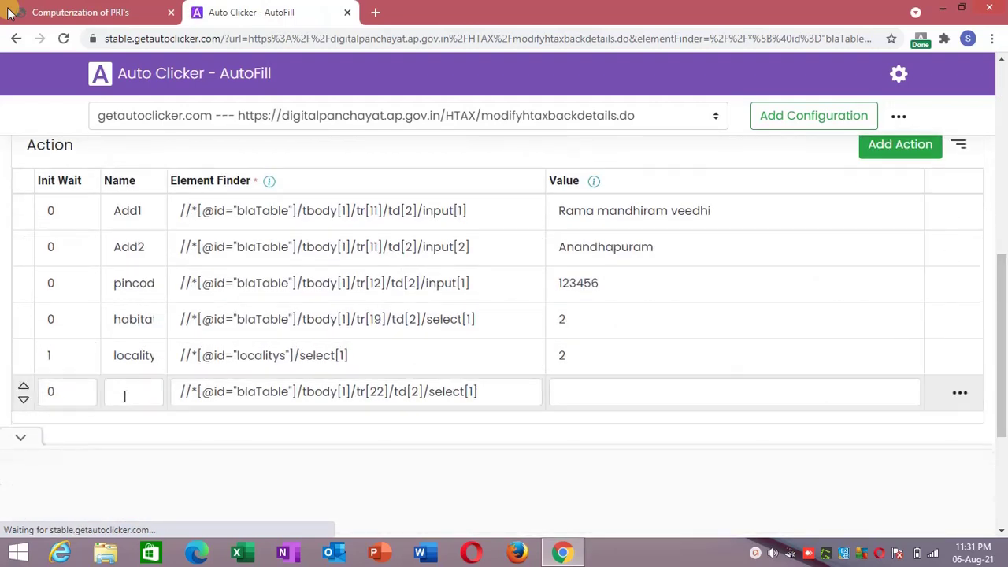
pyautogui.click(126, 395)
pyautogui.write('ch')
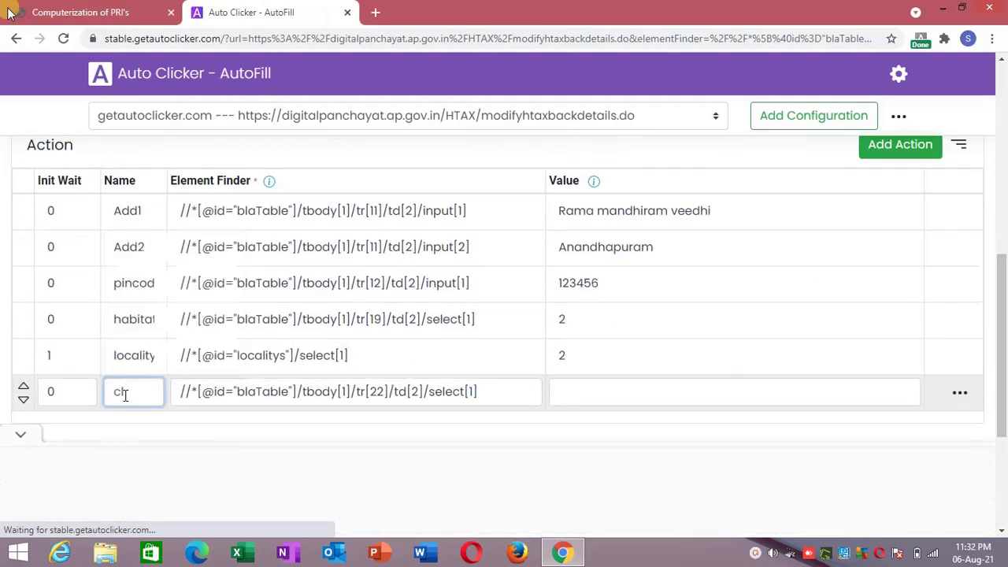
pyautogui.write('as_proo')
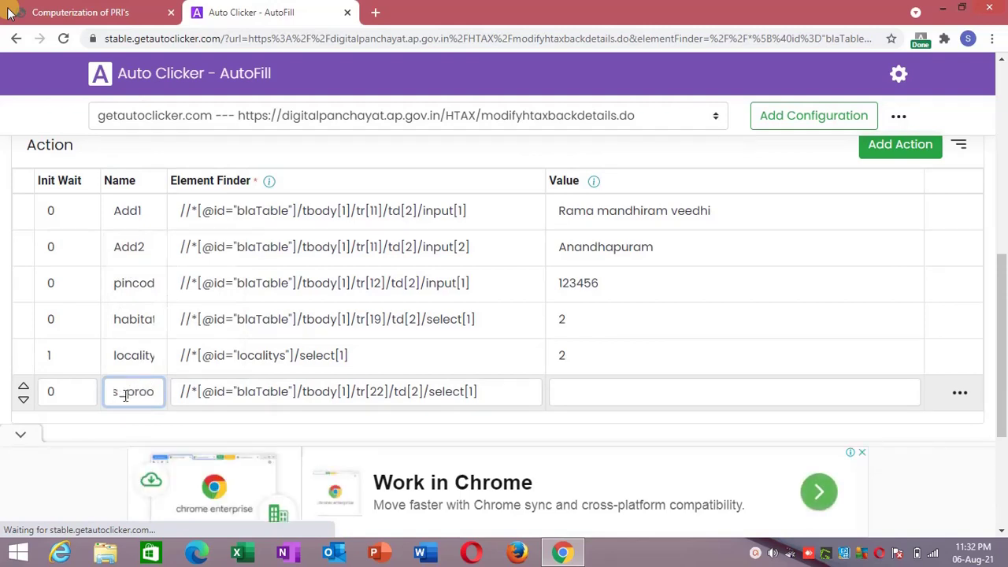
pyautogui.press('BackSpace')
pyautogui.write('p')
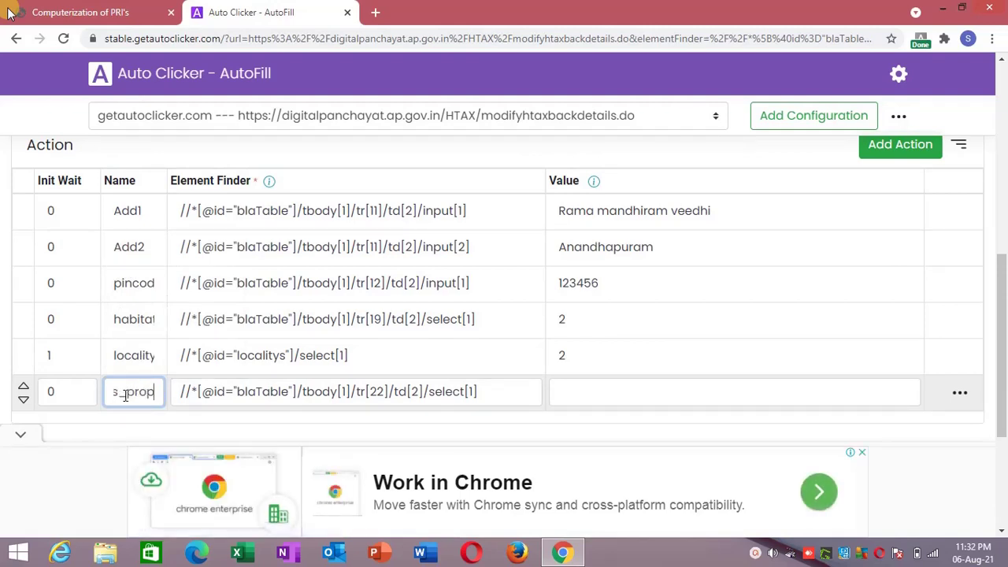
pyautogui.click(133, 420)
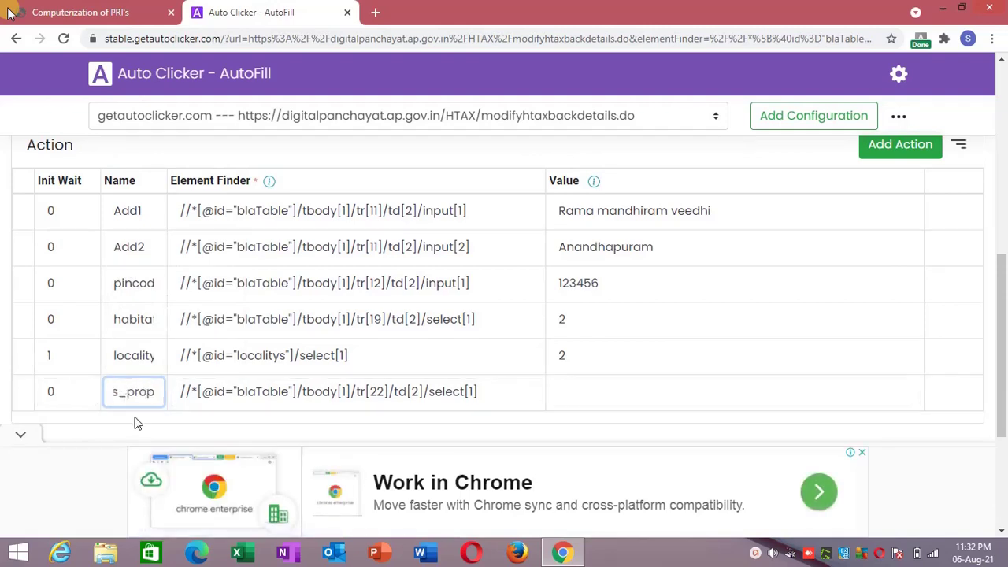
pyautogui.click(559, 394)
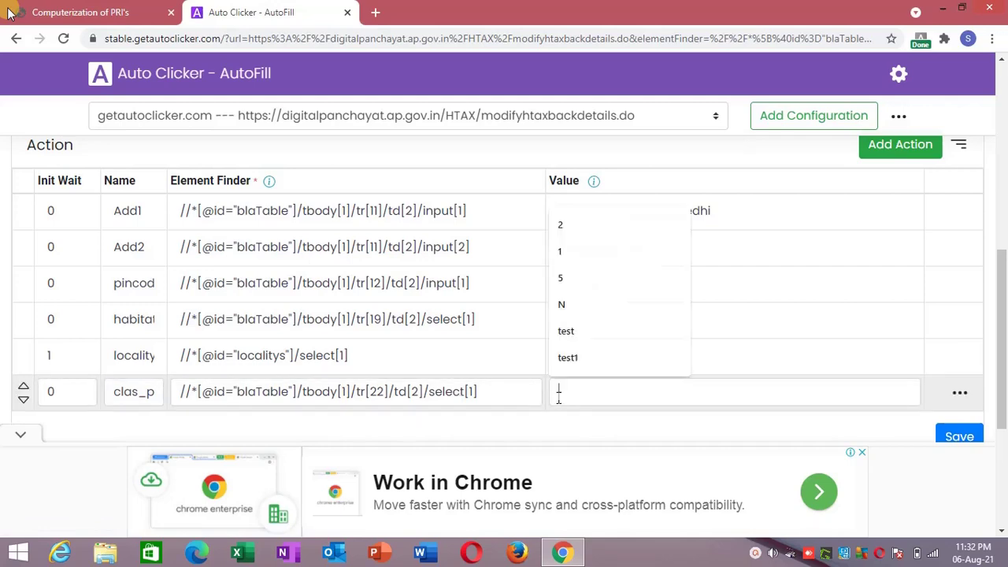
pyautogui.click(114, 9)
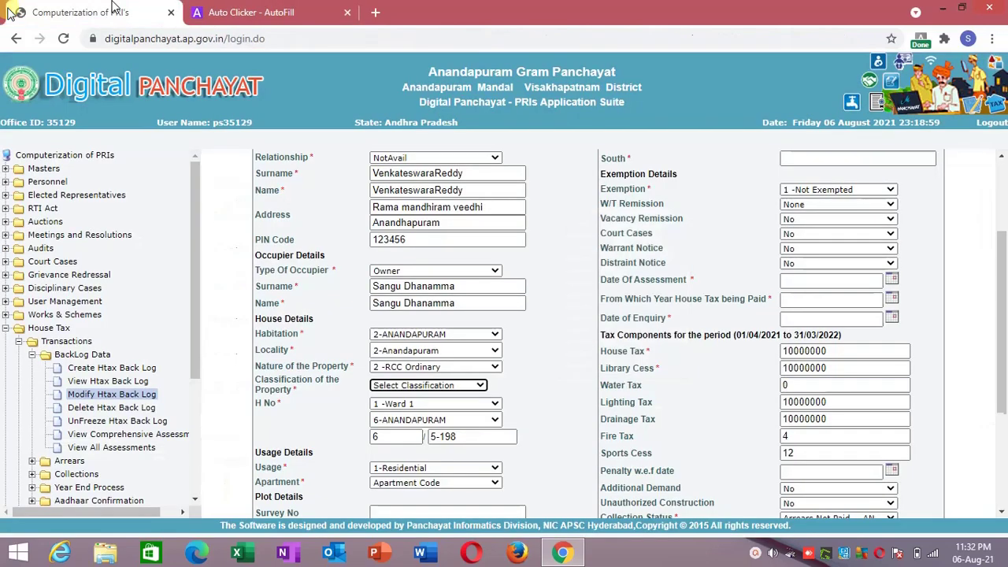
# Set Classification of the Property to 5-Private Property and inspect its option value in DevTools.
pyautogui.click(380, 387)
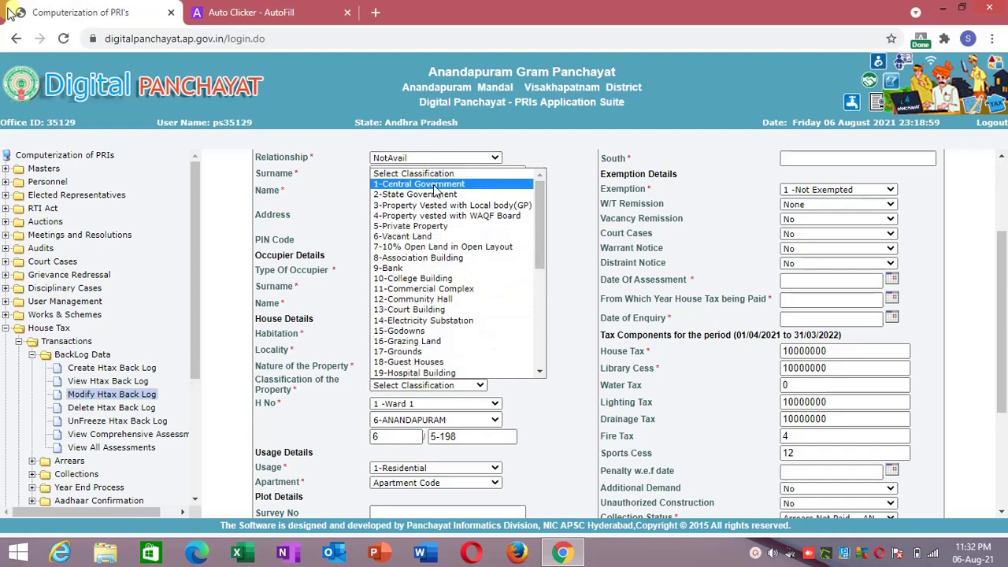
pyautogui.click(425, 227)
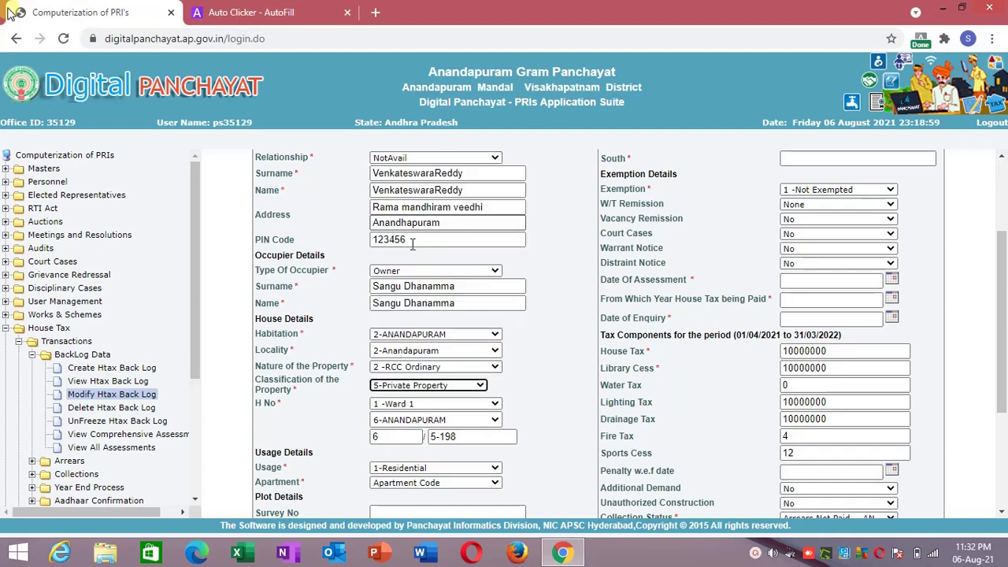
pyautogui.rightClick(393, 386)
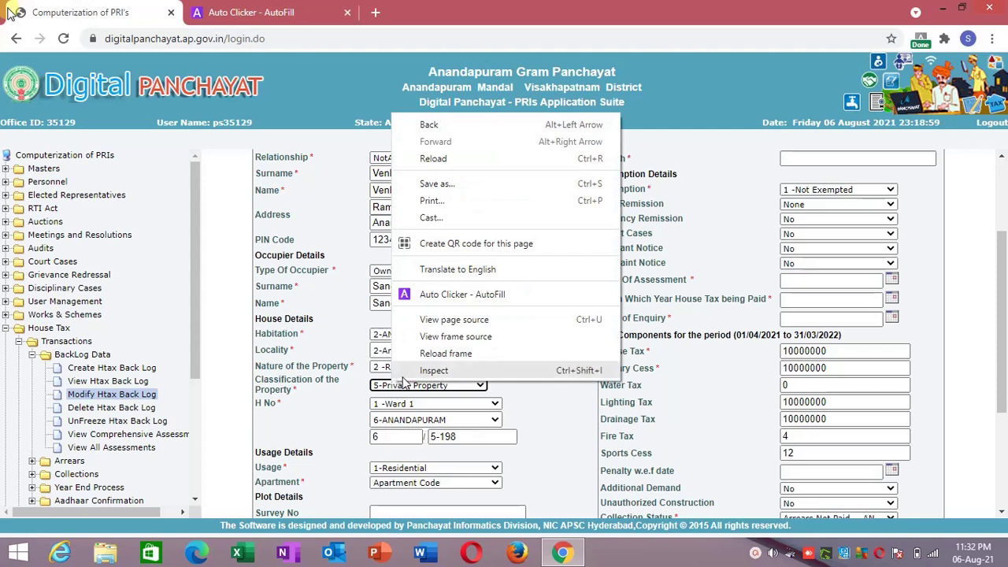
pyautogui.click(404, 380)
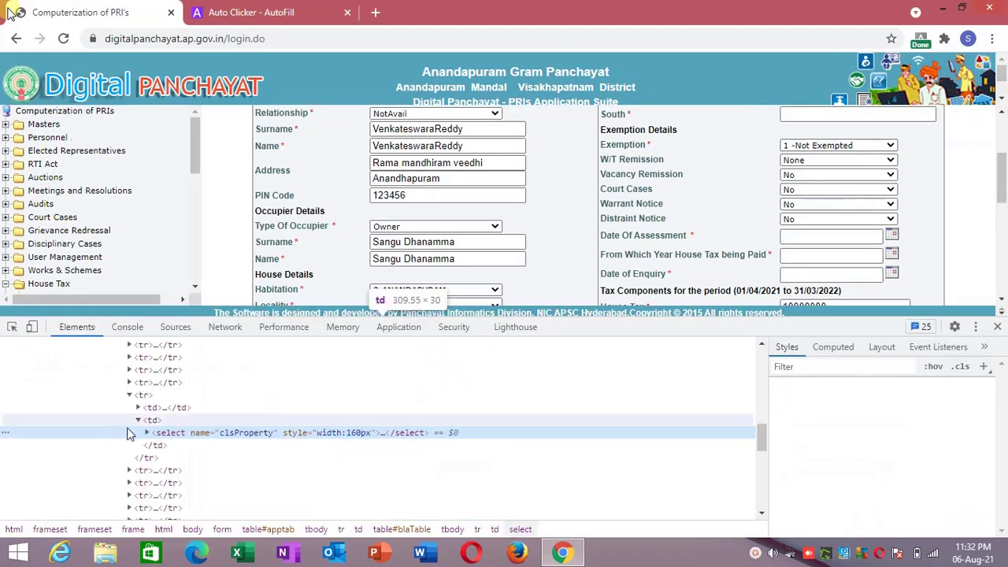
pyautogui.click(147, 433)
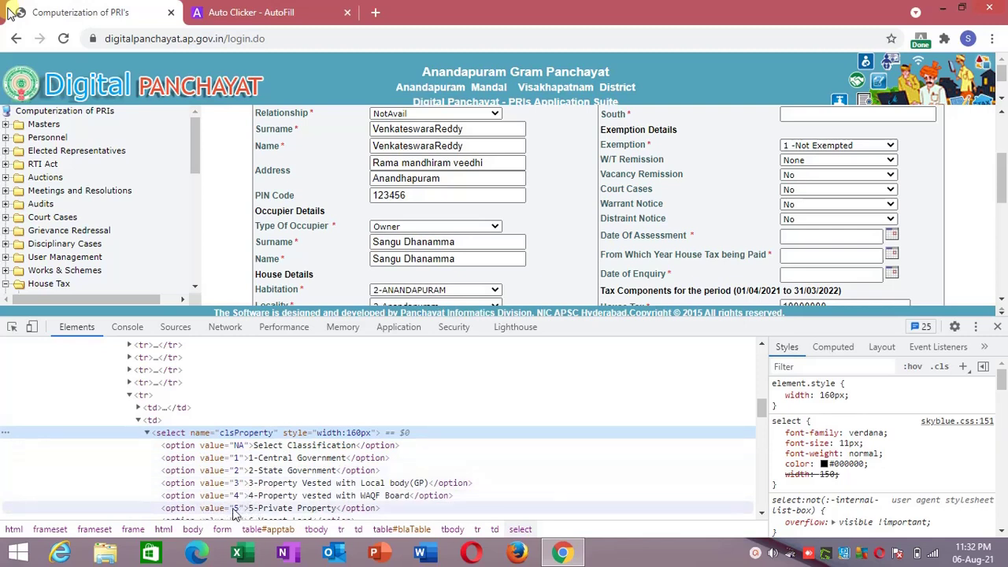
pyautogui.click(998, 327)
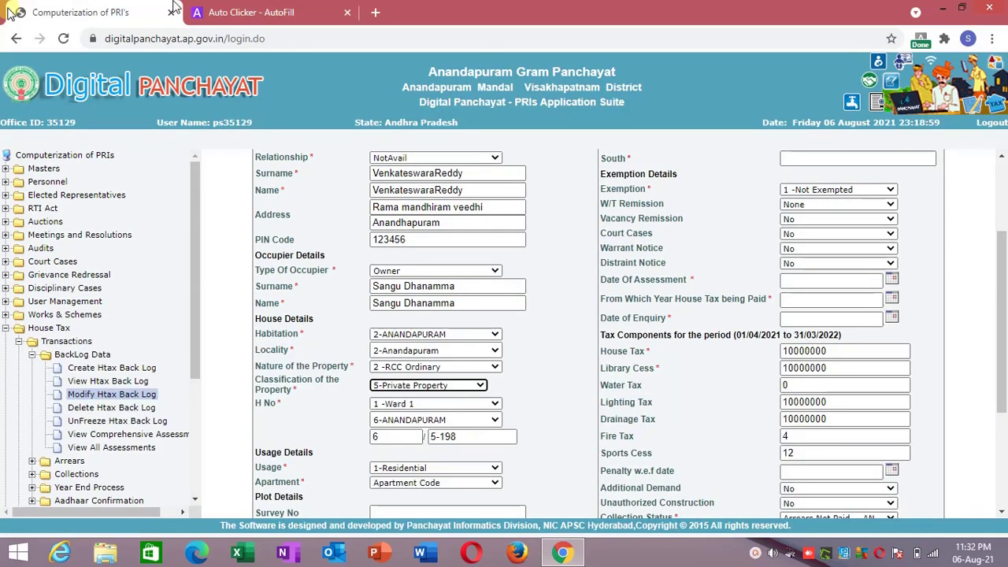
# Enter 5 as the classification action's value in Auto Clicker - AutoFill and save.
pyautogui.click(240, 12)
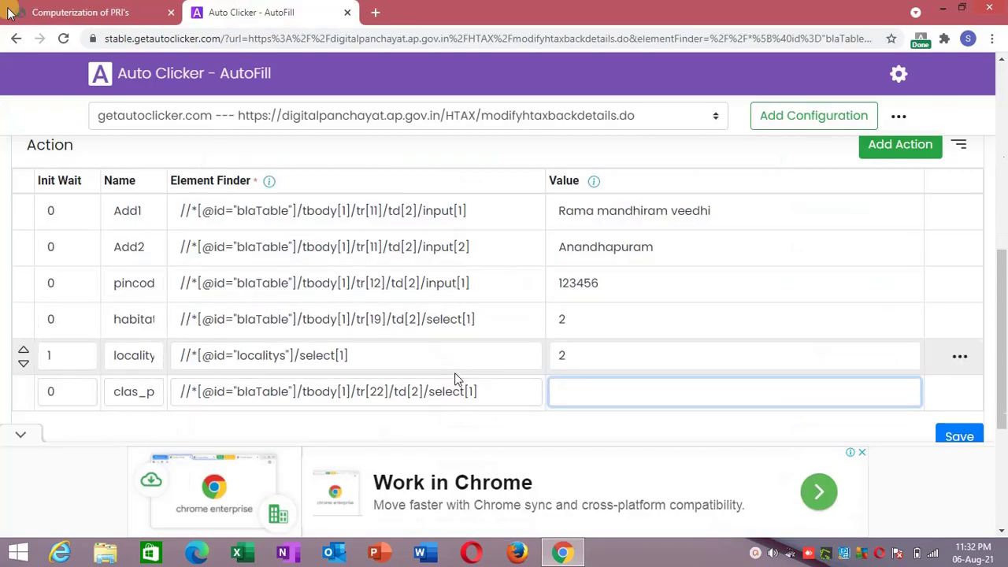
pyautogui.write('5')
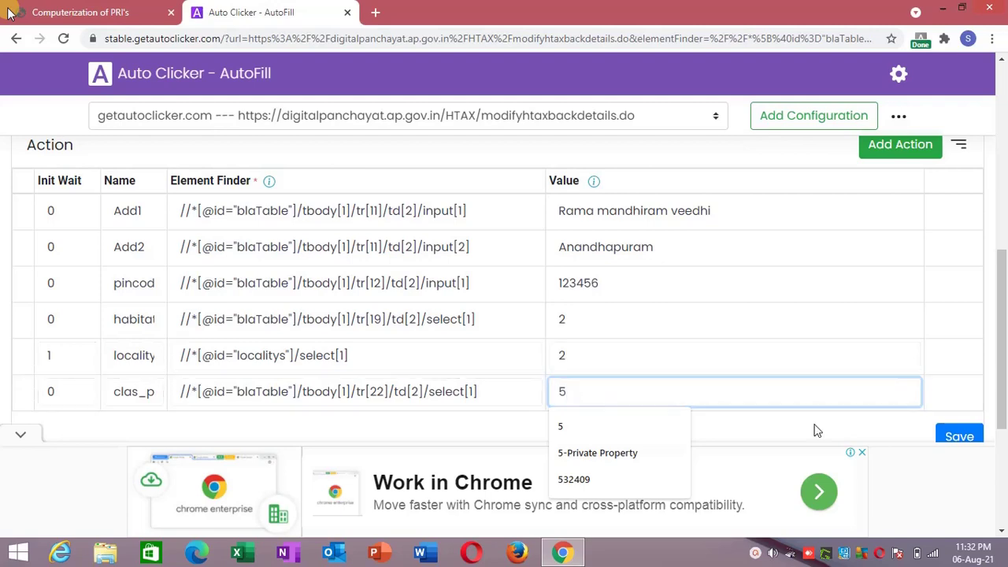
pyautogui.click(939, 434)
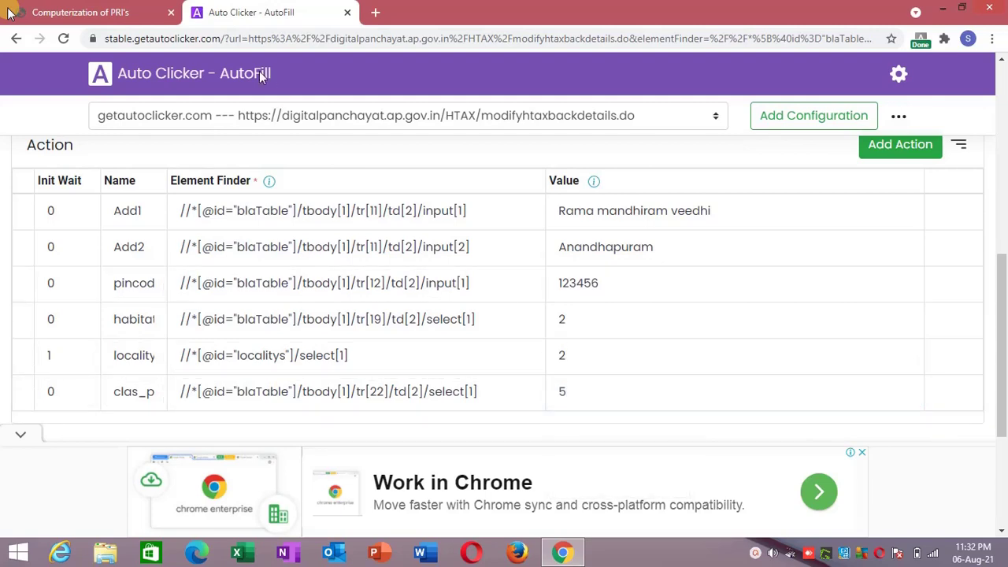
# Reset Classification to Select Classification and reload the frame so autofill refills it.
pyautogui.click(93, 12)
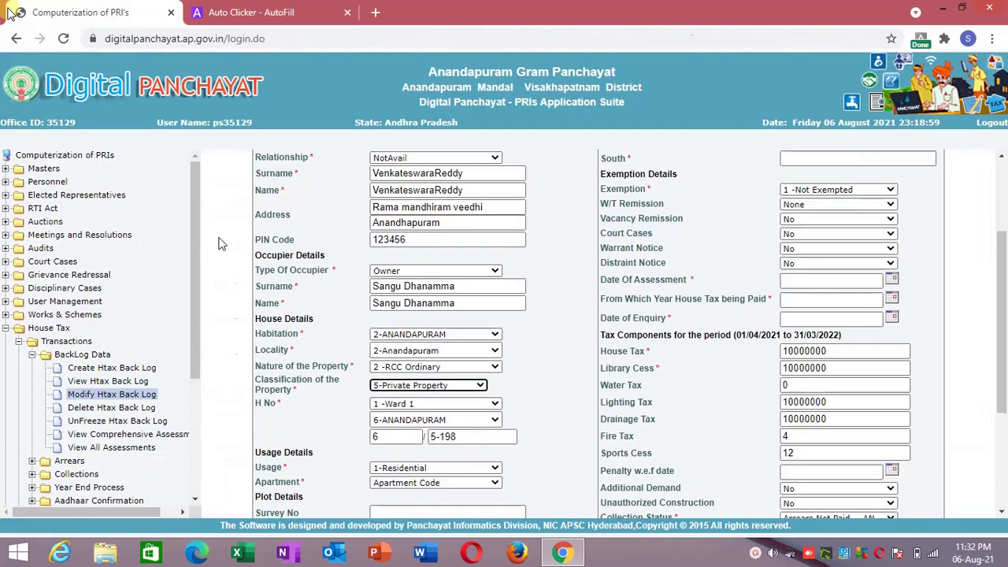
pyautogui.click(387, 386)
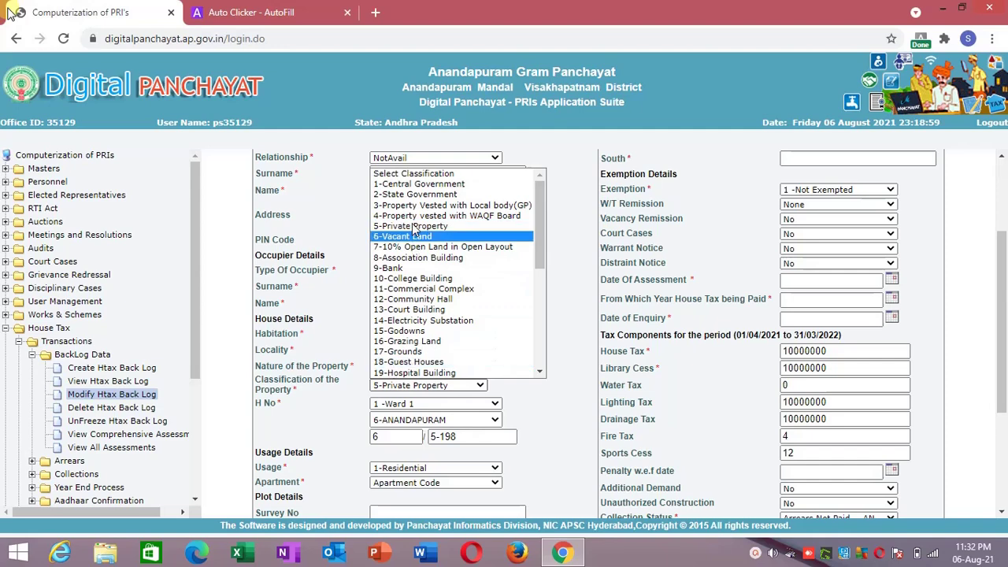
pyautogui.click(402, 174)
pyautogui.rightClick(241, 247)
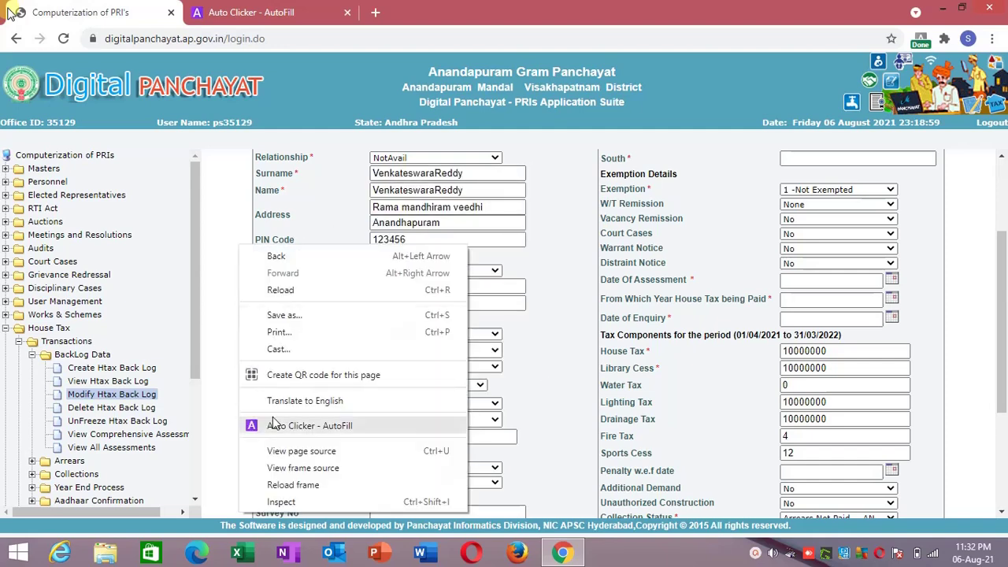
pyautogui.click(300, 487)
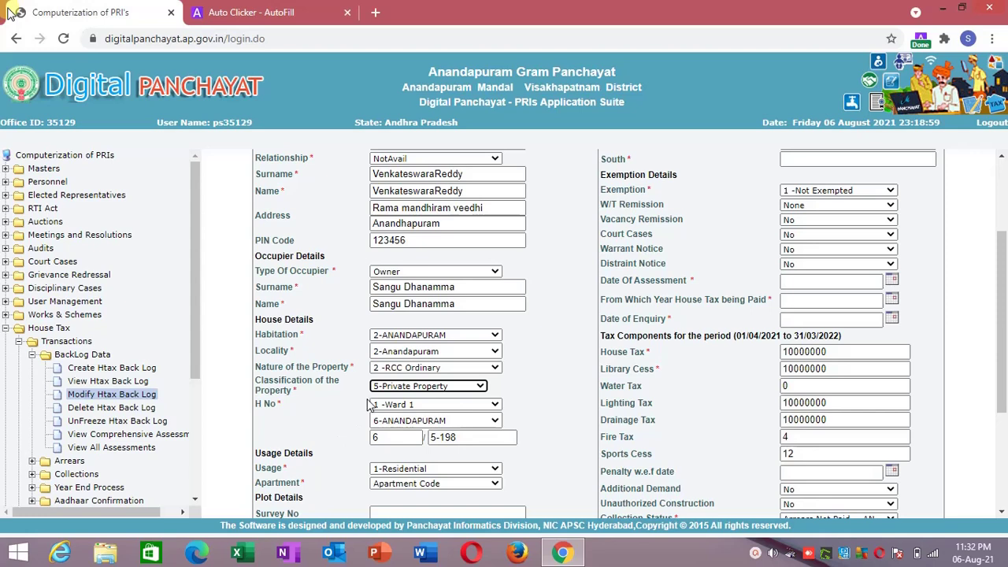
# Confirm the H No ward shows 1 -Ward 1 and bring up page options on the ward field.
pyautogui.click(382, 406)
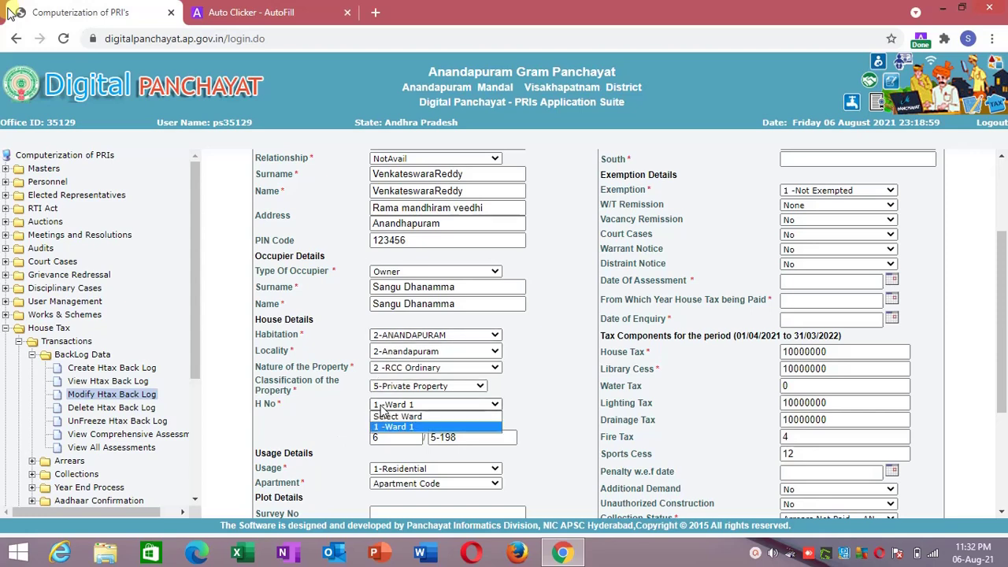
pyautogui.click(381, 407)
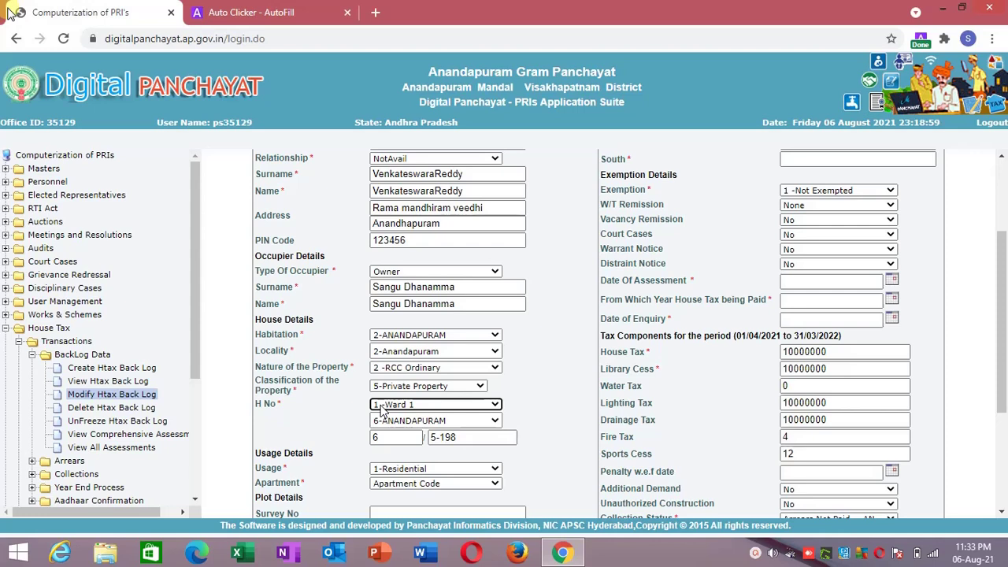
pyautogui.rightClick(382, 409)
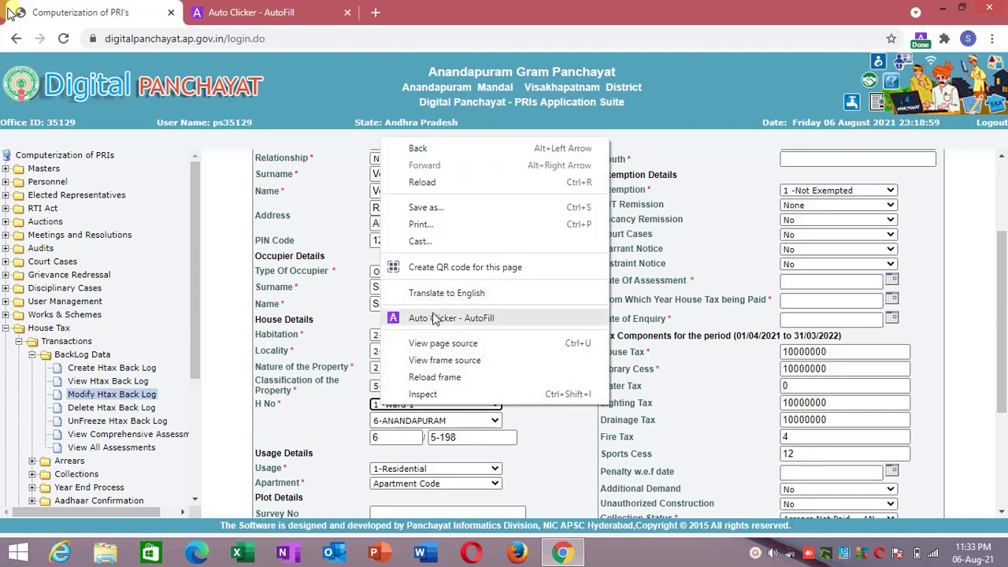
# Add the ward field as a new action named 'ward' with value 1 and save it.
pyautogui.click(435, 318)
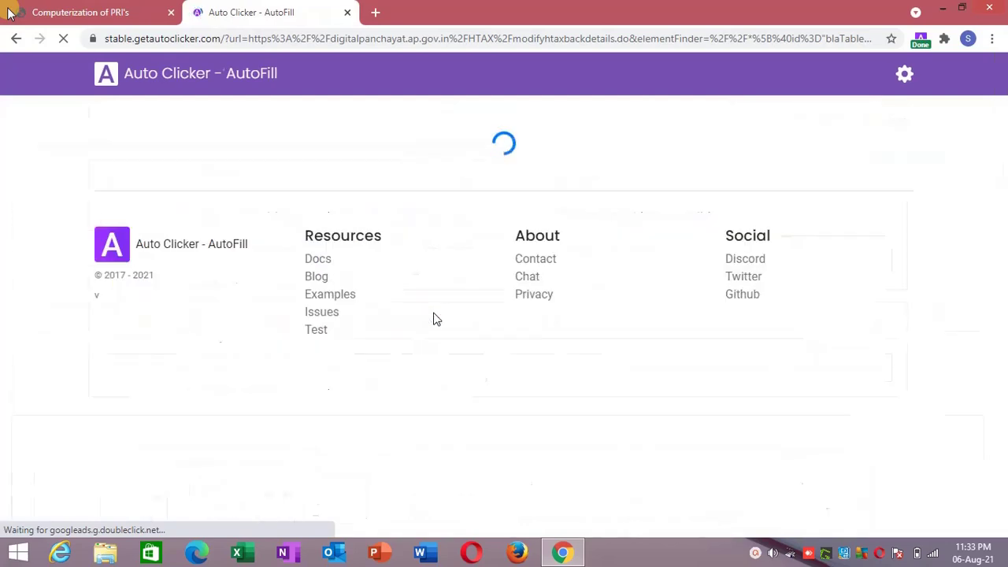
pyautogui.moveTo(1002, 197); pyautogui.dragTo(1007, 477)
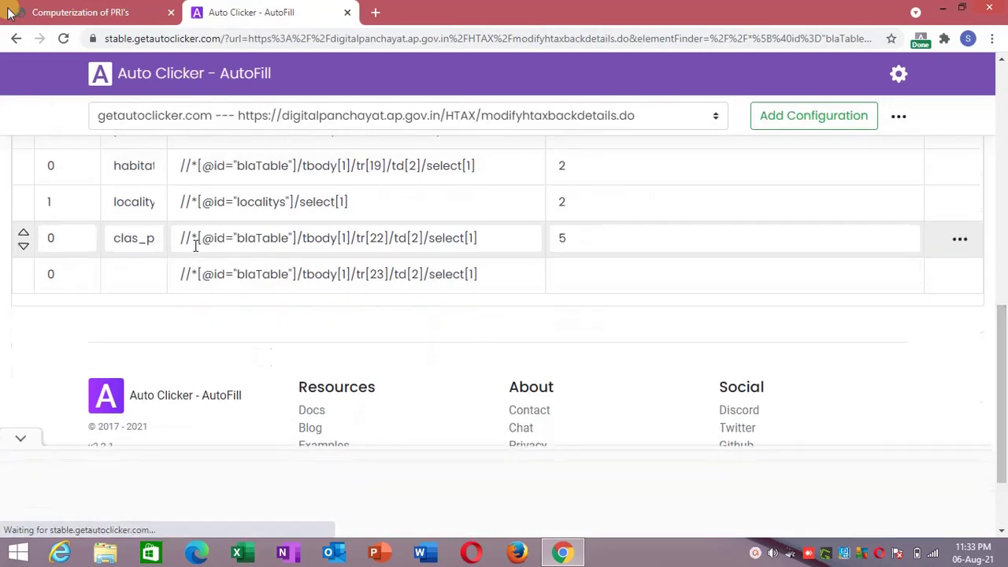
pyautogui.click(143, 284)
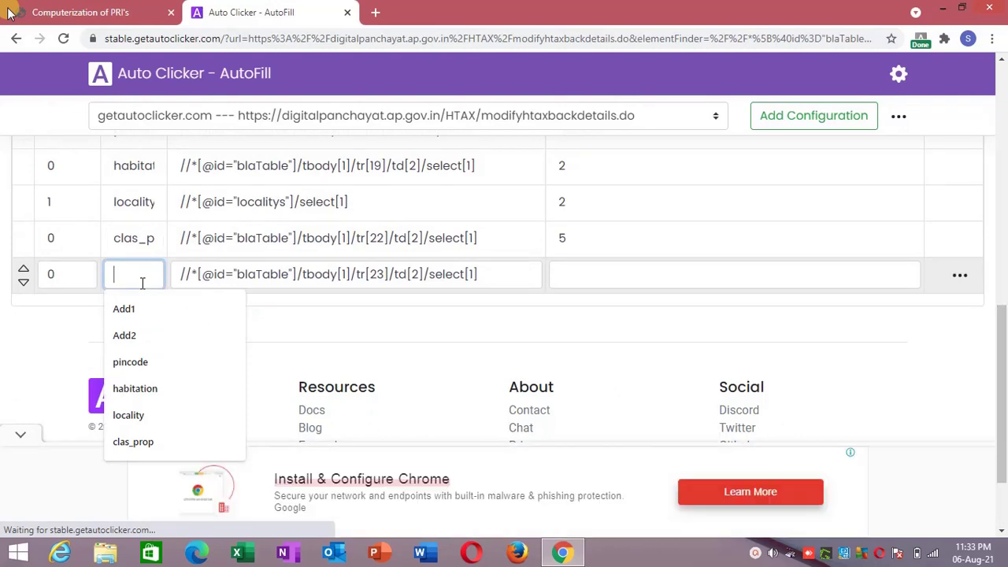
pyautogui.write('ward')
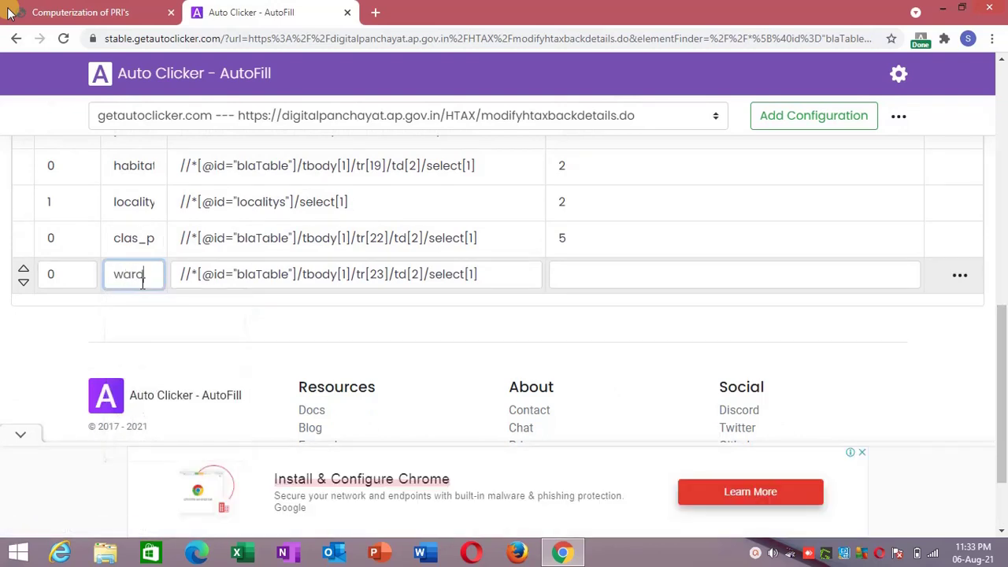
pyautogui.click(577, 277)
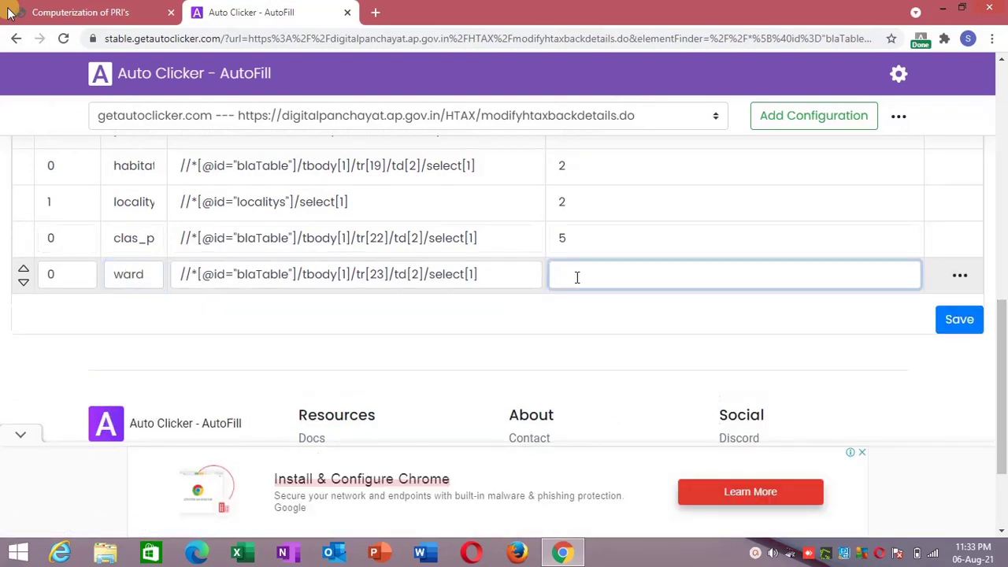
pyautogui.write('1')
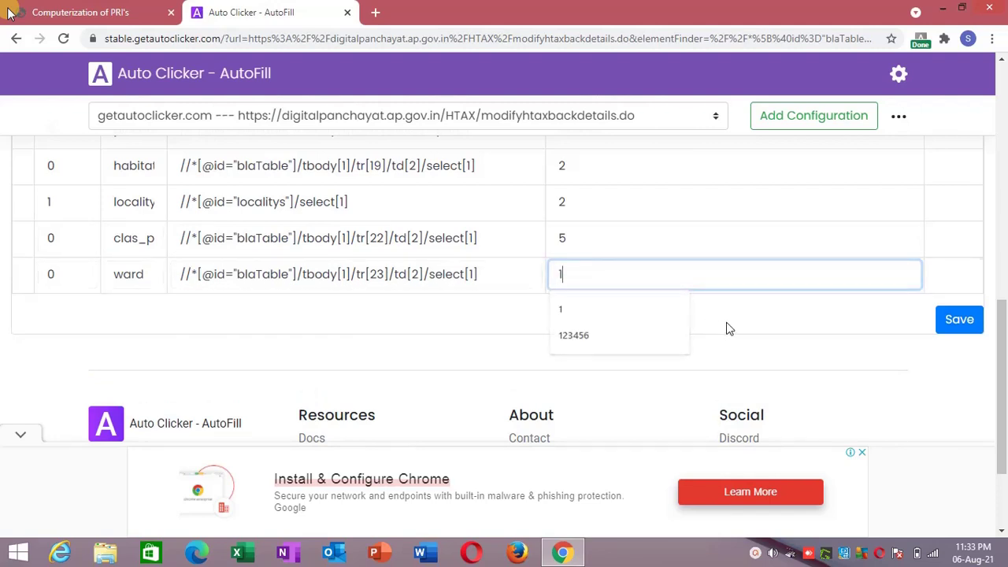
pyautogui.click(727, 328)
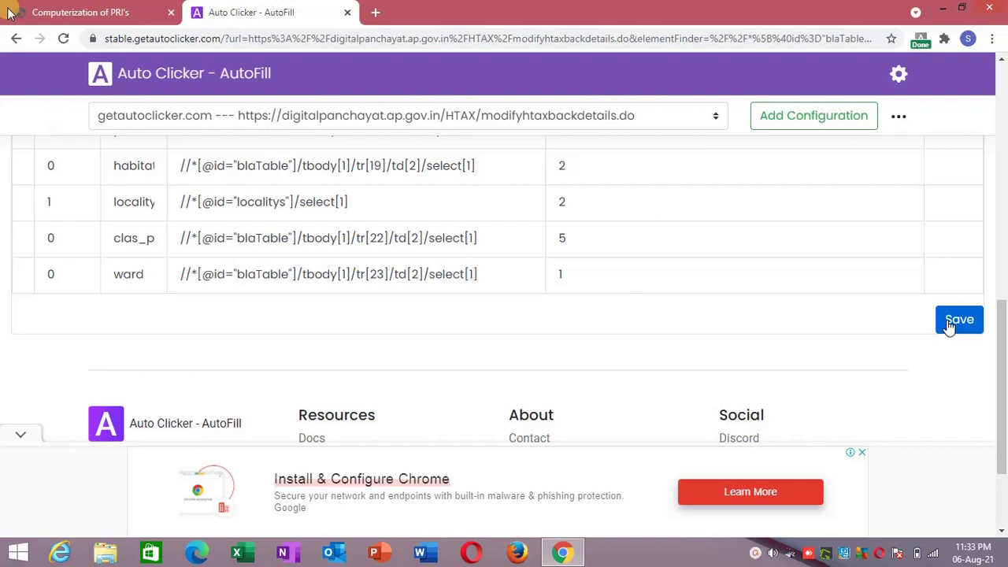
pyautogui.click(957, 320)
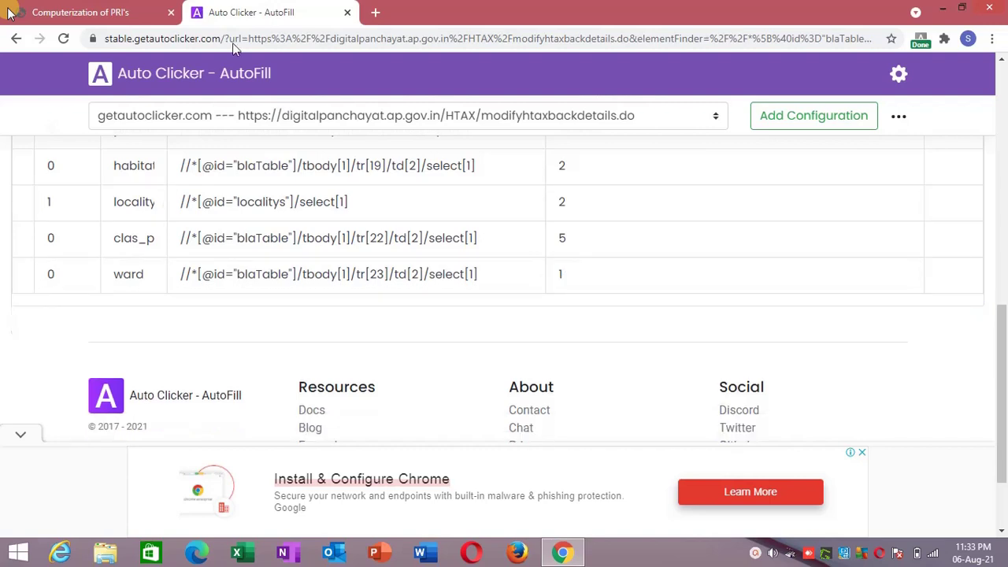
# Reset the H No block to Select Block and check whether autofill restores it.
pyautogui.click(181, 8)
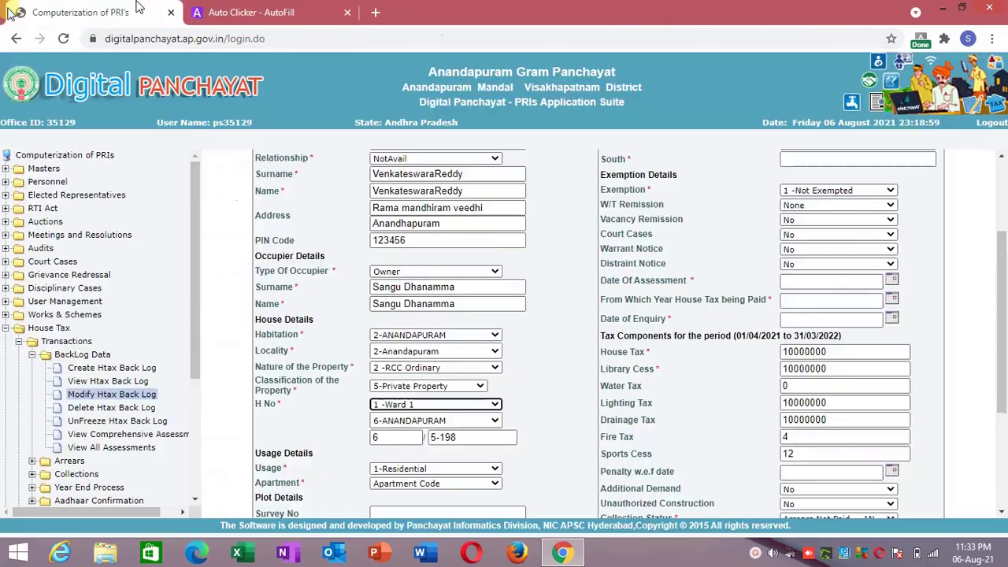
pyautogui.click(409, 423)
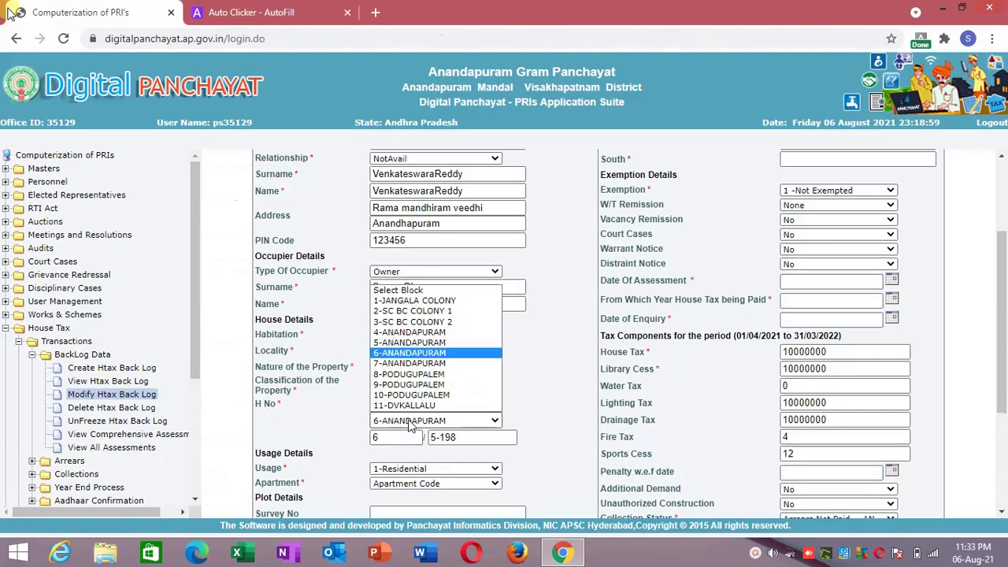
pyautogui.click(465, 292)
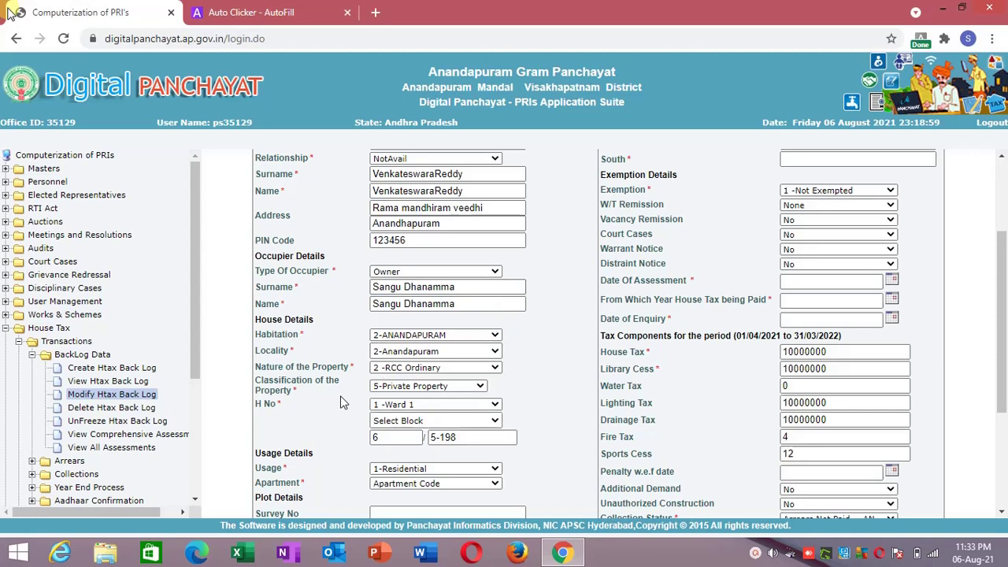
pyautogui.click(404, 425)
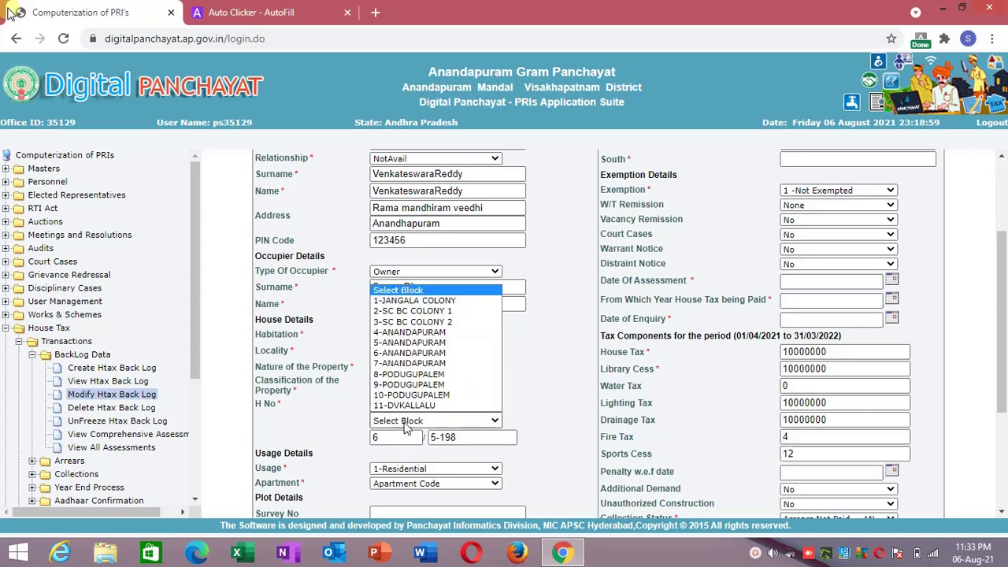
pyautogui.click(405, 425)
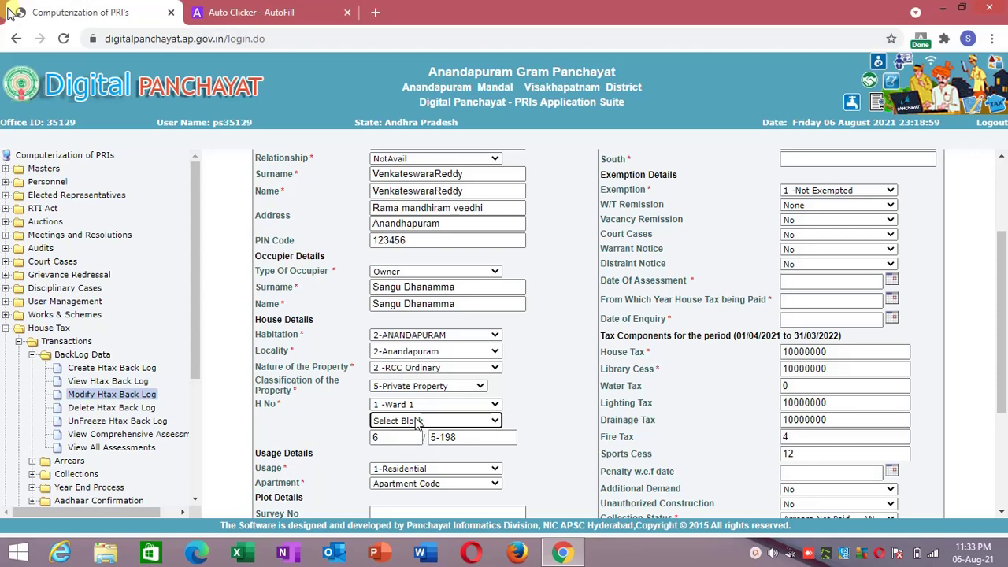
pyautogui.click(332, 415)
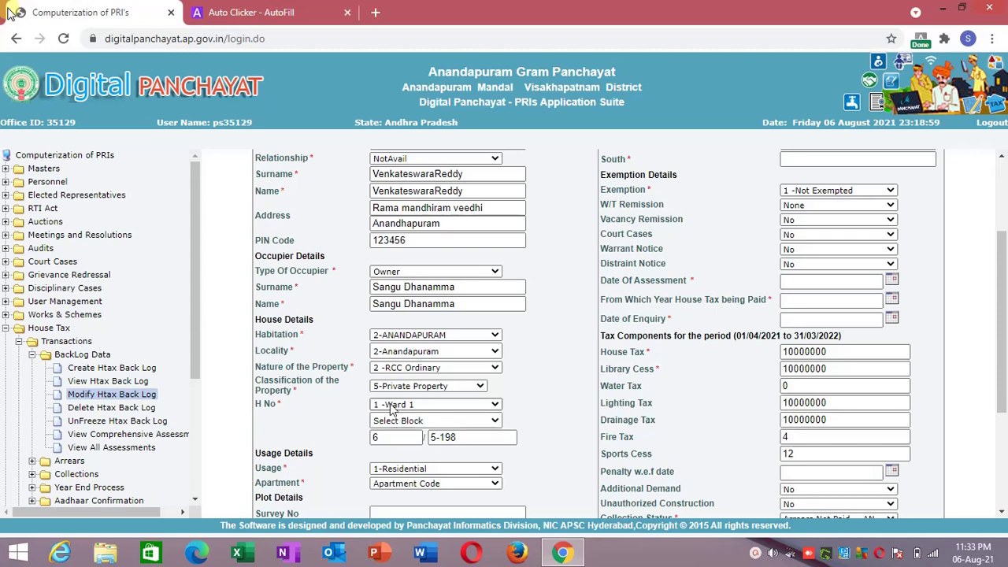
pyautogui.rightClick(241, 379)
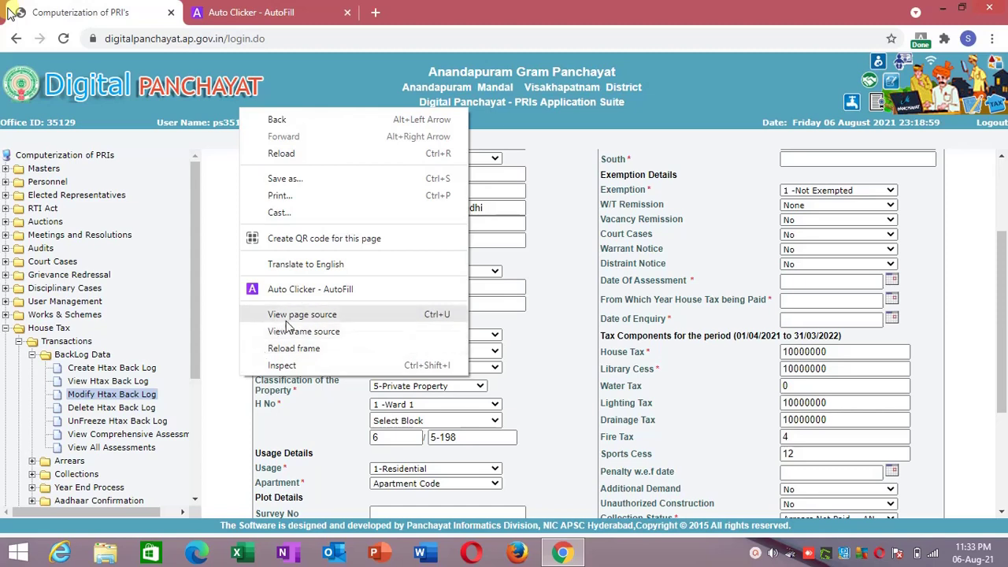
# Reset the ward, confirm block stays 6-ANANDAPURAM, and send the block field to Auto Clicker - AutoFill.
pyautogui.click(382, 409)
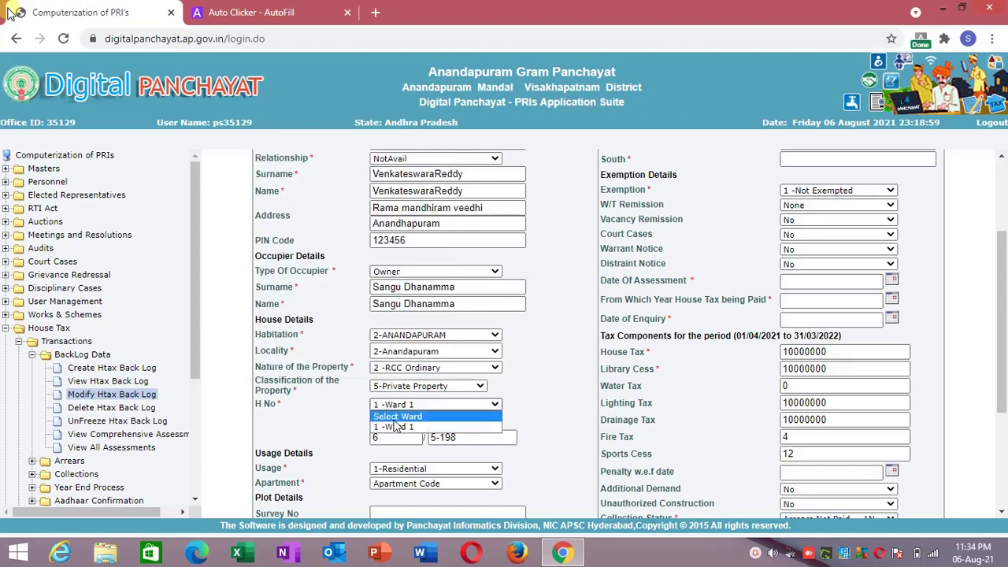
pyautogui.click(396, 415)
pyautogui.rightClick(232, 358)
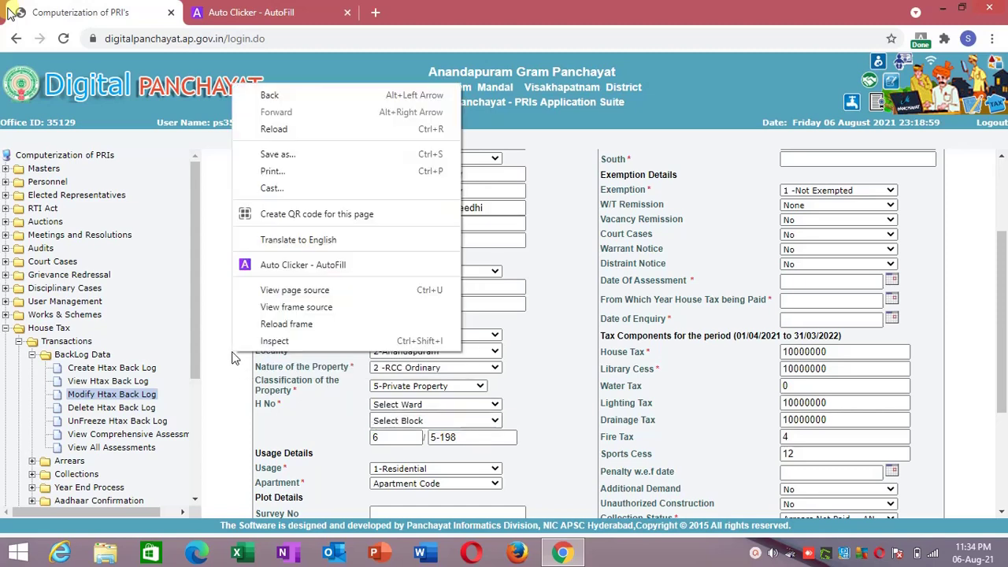
pyautogui.click(268, 335)
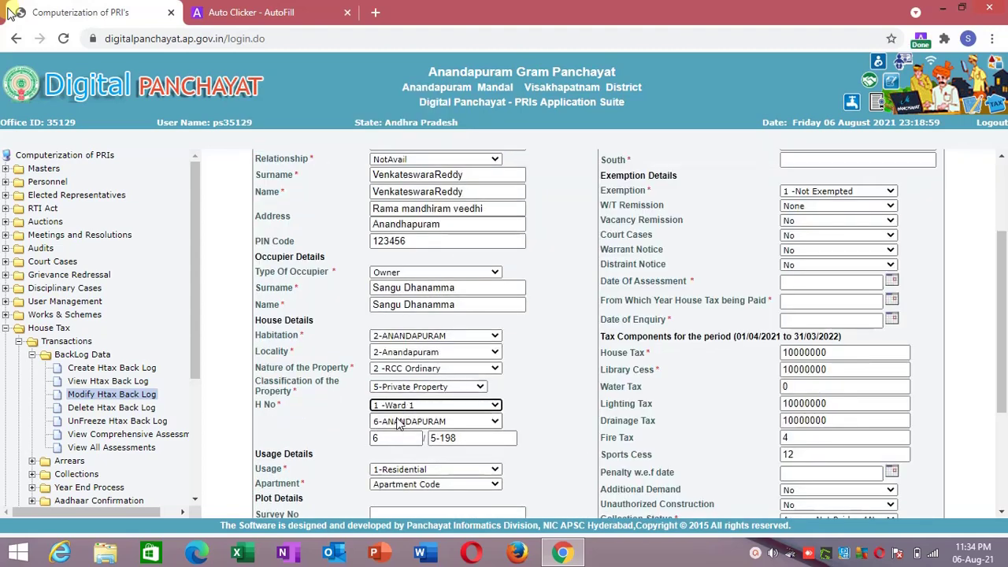
pyautogui.click(400, 423)
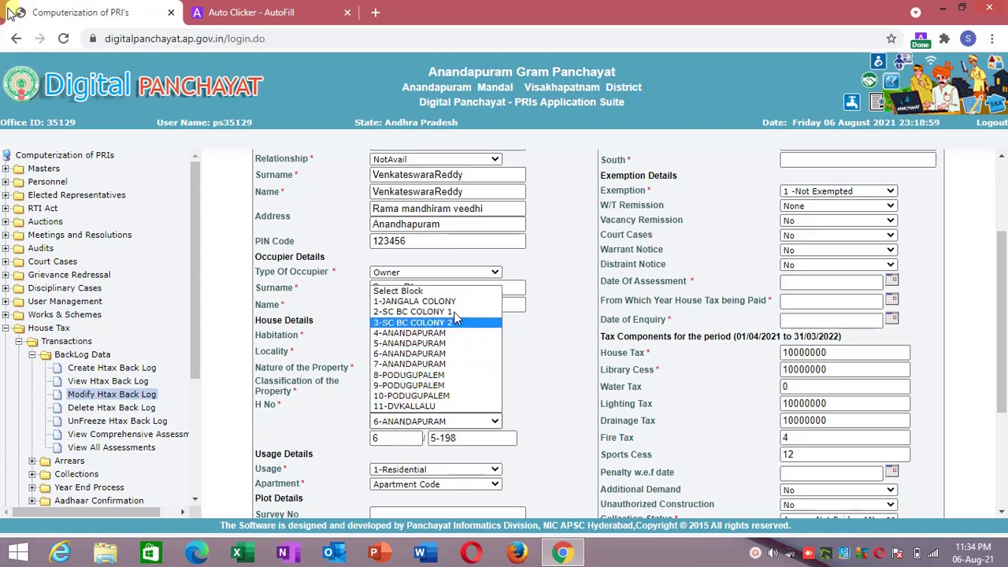
pyautogui.click(349, 394)
pyautogui.rightClick(382, 419)
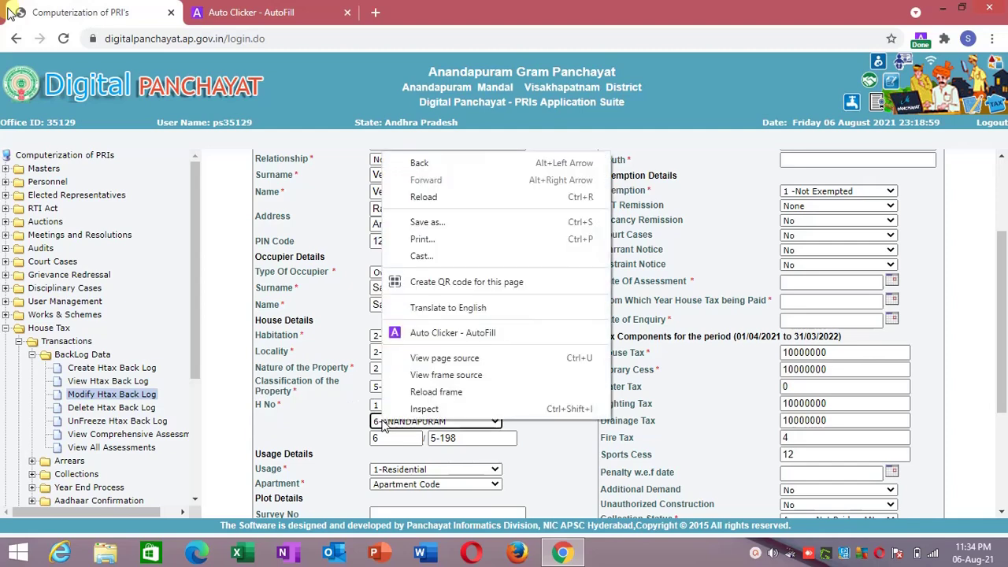
pyautogui.click(431, 333)
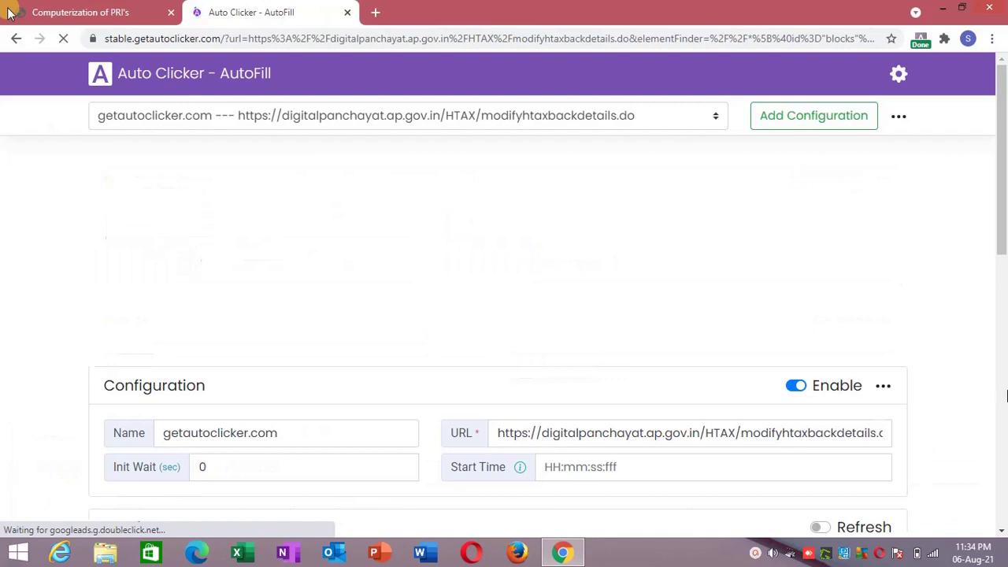
# Name the new action 'block' with value 4 and save the autofill configuration.
pyautogui.scroll(-10, 1004, 465)
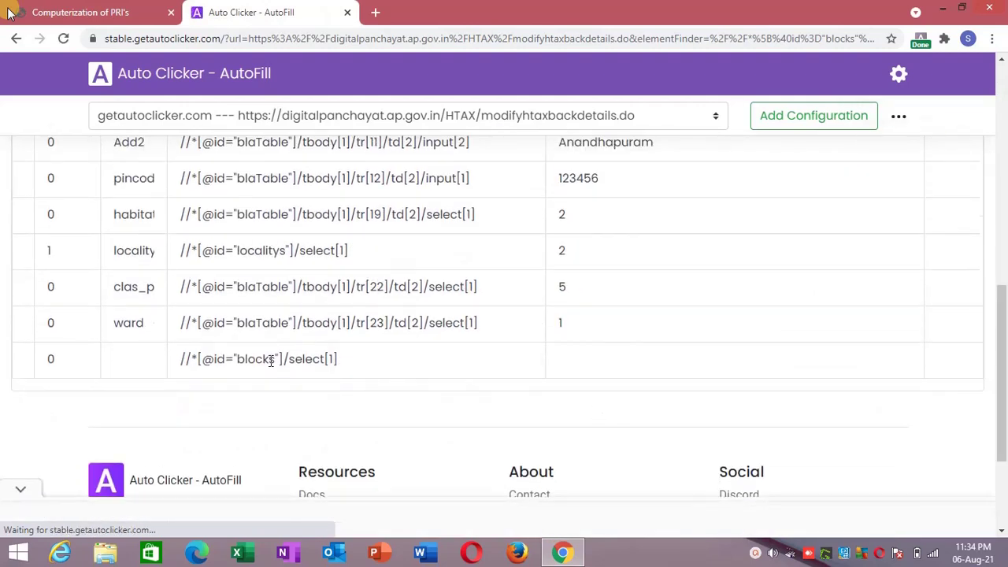
pyautogui.click(130, 363)
pyautogui.write('block')
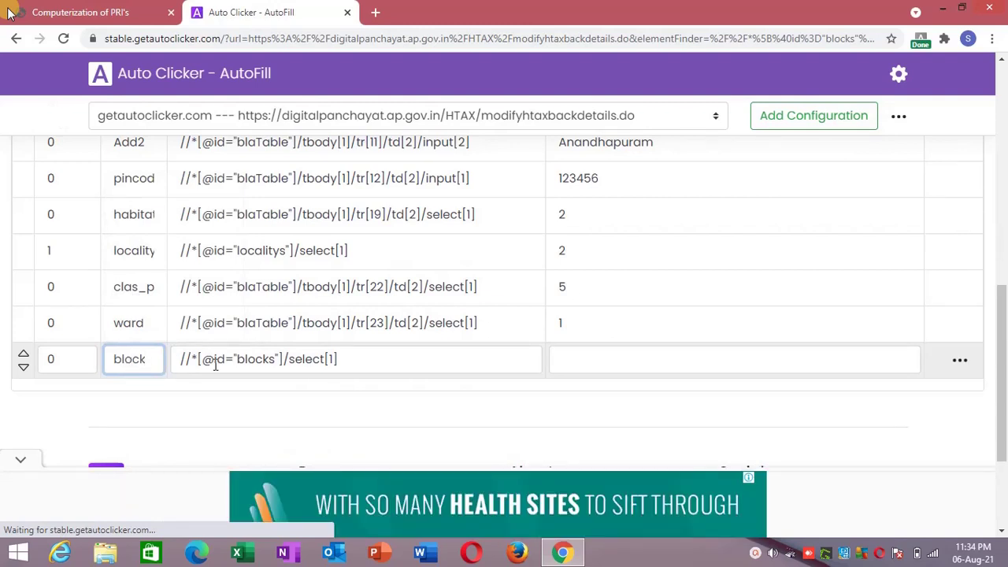
pyautogui.click(576, 362)
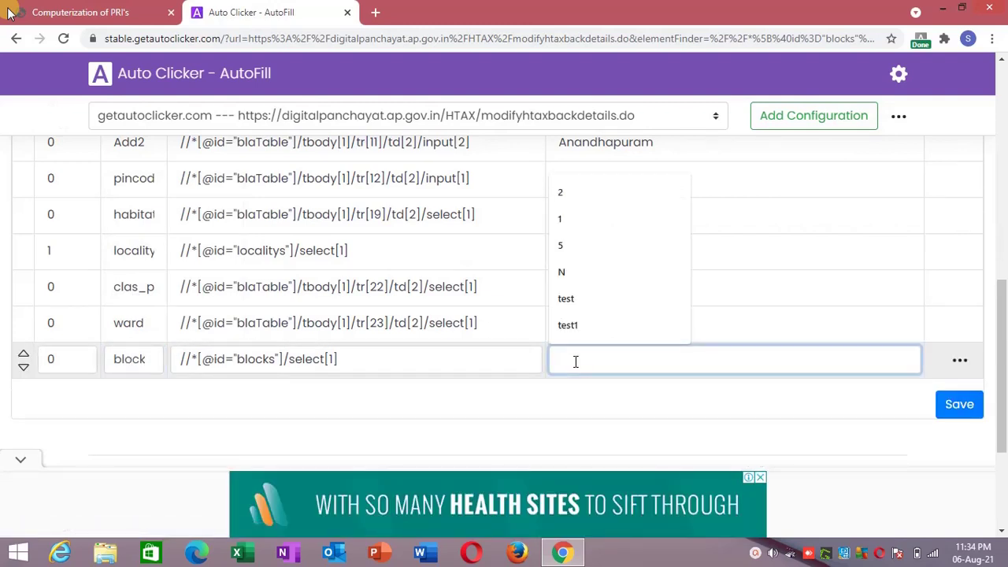
pyautogui.write('4')
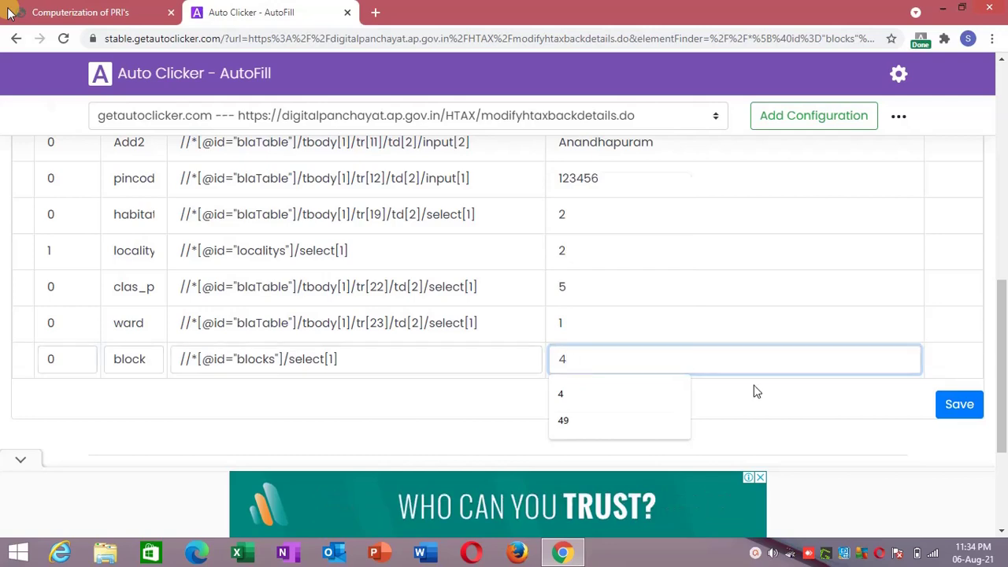
pyautogui.click(788, 405)
pyautogui.click(959, 406)
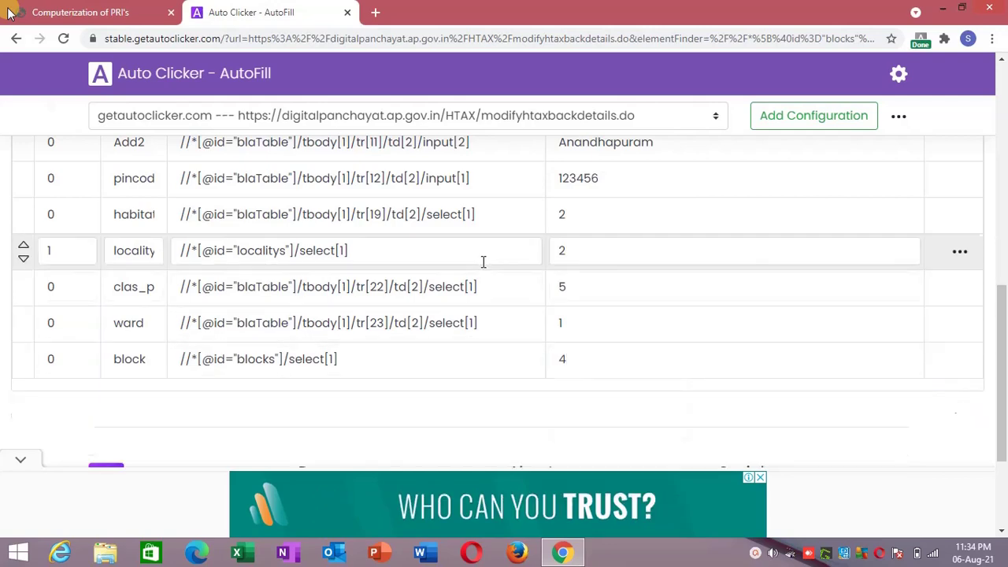
pyautogui.click(91, 11)
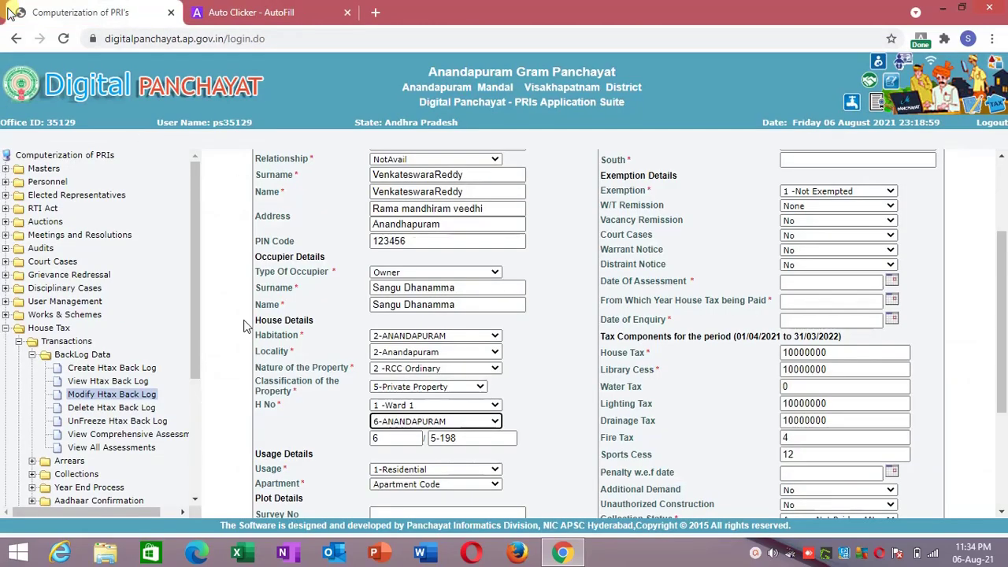
# Reload the Modify Htax Back Log frame to reapply the saved autofill values.
pyautogui.rightClick(247, 319)
pyautogui.click(278, 293)
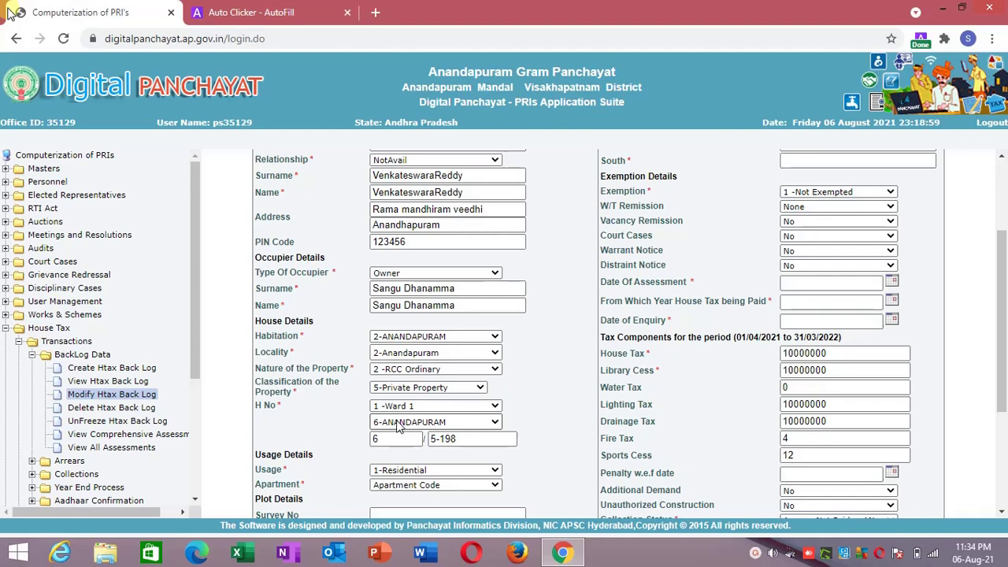
# Change the block action's Init Wait from 0 to 1 and save the configuration.
pyautogui.click(291, 11)
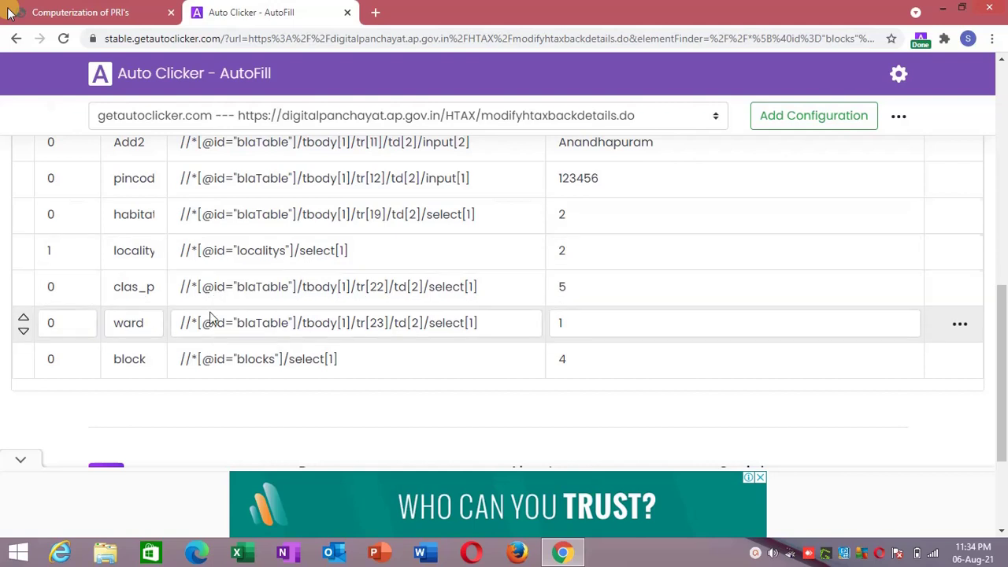
pyautogui.doubleClick(64, 360)
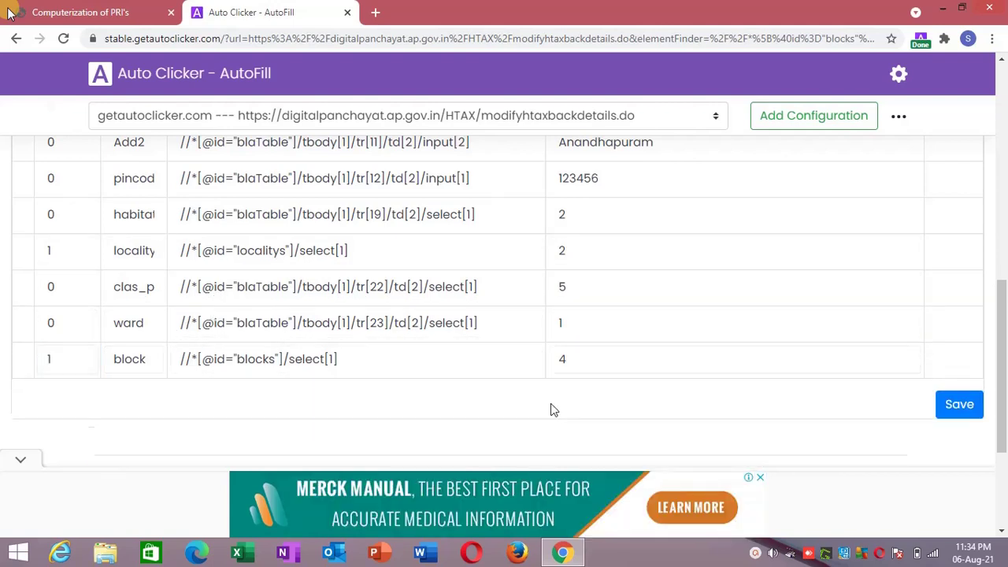
pyautogui.click(953, 409)
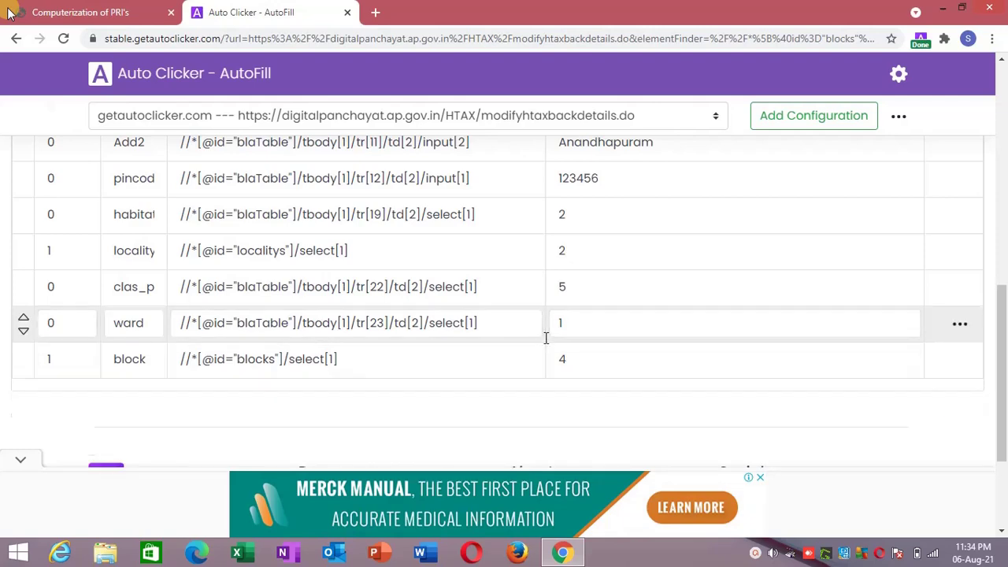
pyautogui.click(139, 10)
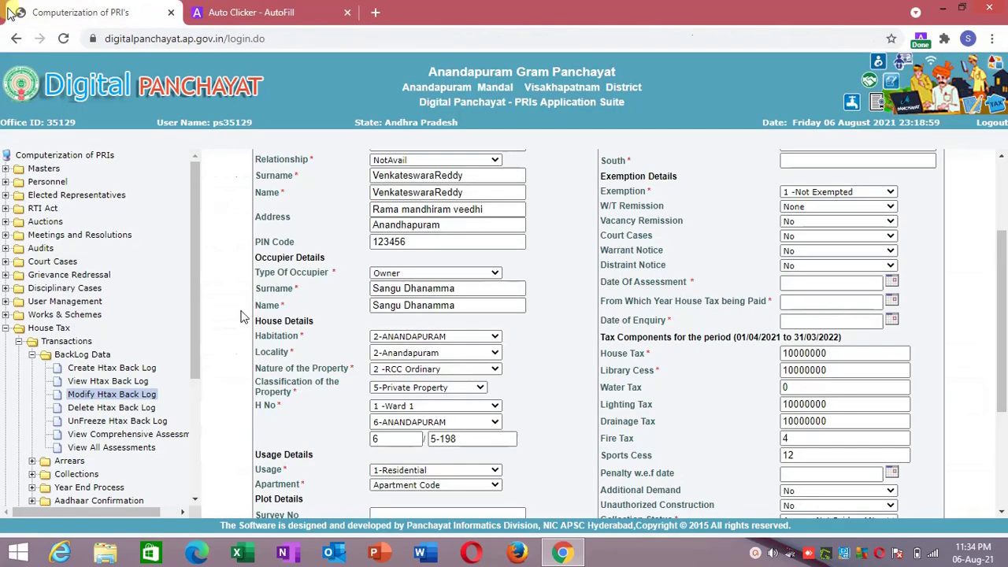
# Reload the frame so block fills as 4-ANANDAPURAM, then send the Apartment dropdown to Auto Clicker - AutoFill.
pyautogui.rightClick(242, 315)
pyautogui.click(271, 285)
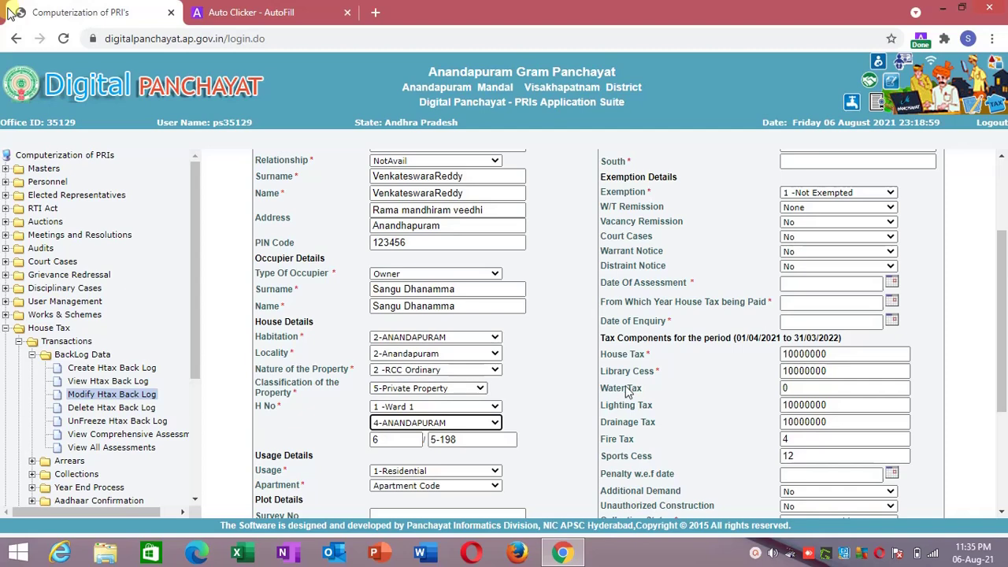
pyautogui.scroll(-2, 543, 405)
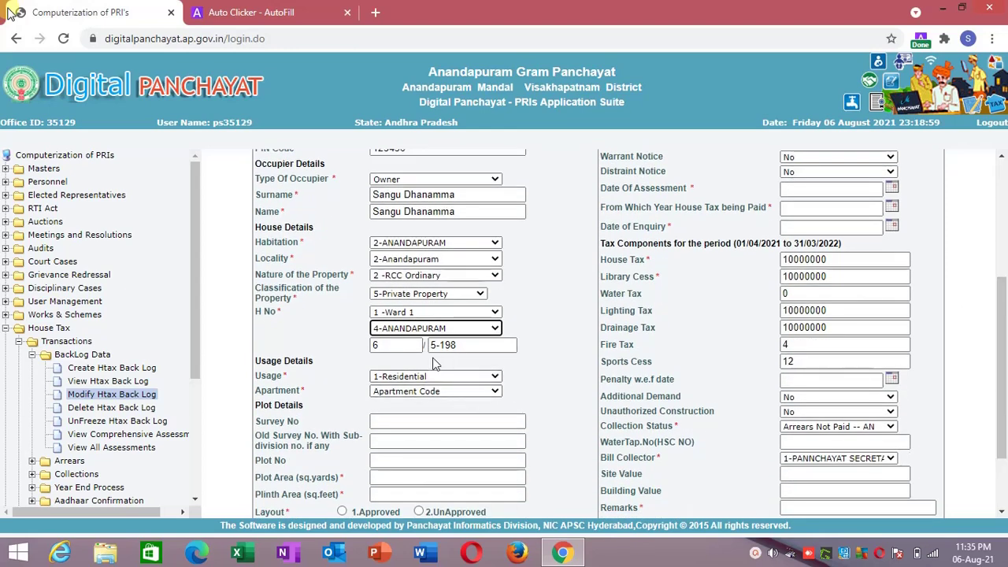
pyautogui.rightClick(417, 398)
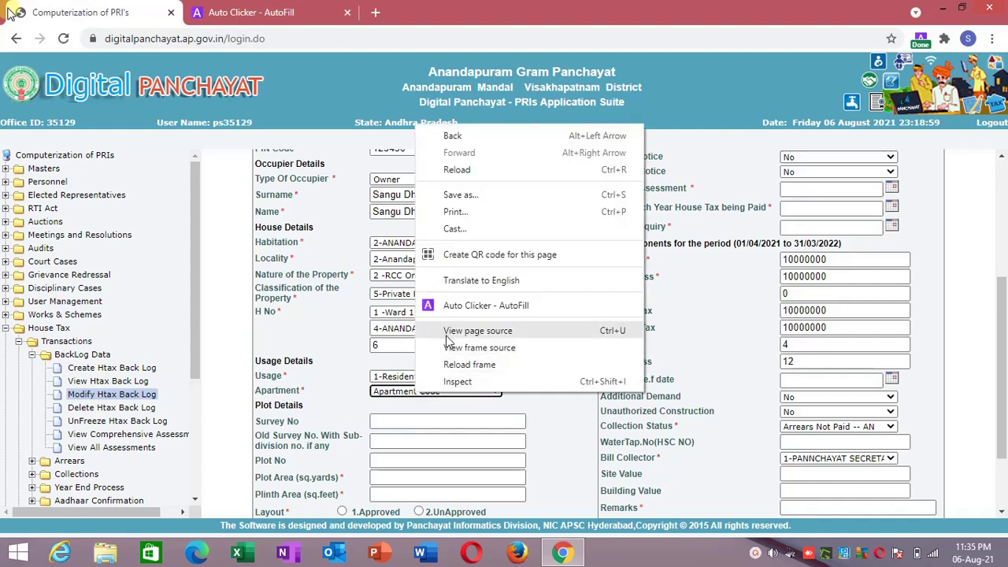
pyautogui.click(471, 306)
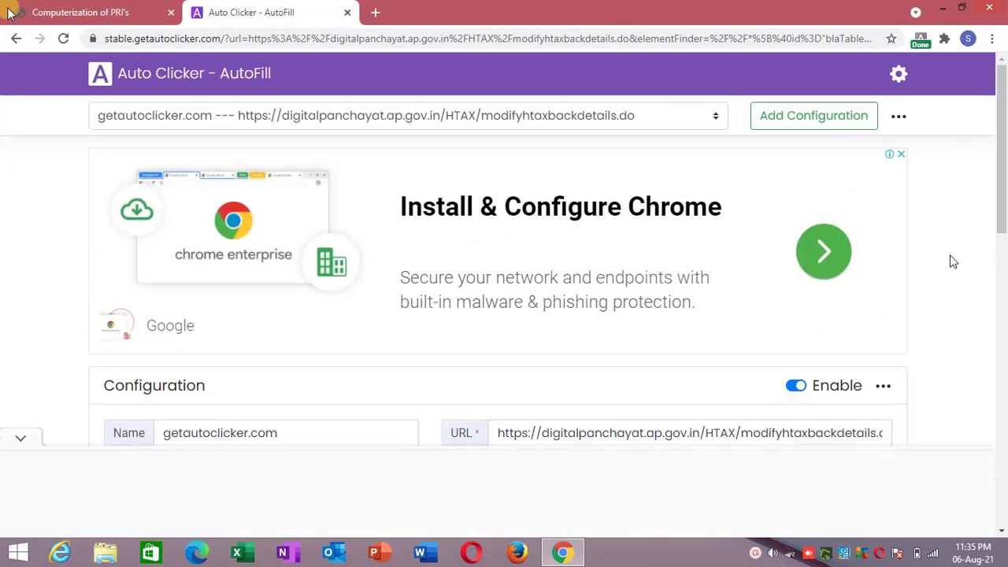
# Name the new Apartment action row 'appartment' in Auto Clicker - AutoFill.
pyautogui.click(1005, 267)
pyautogui.moveTo(1006, 269); pyautogui.dragTo(1006, 360)
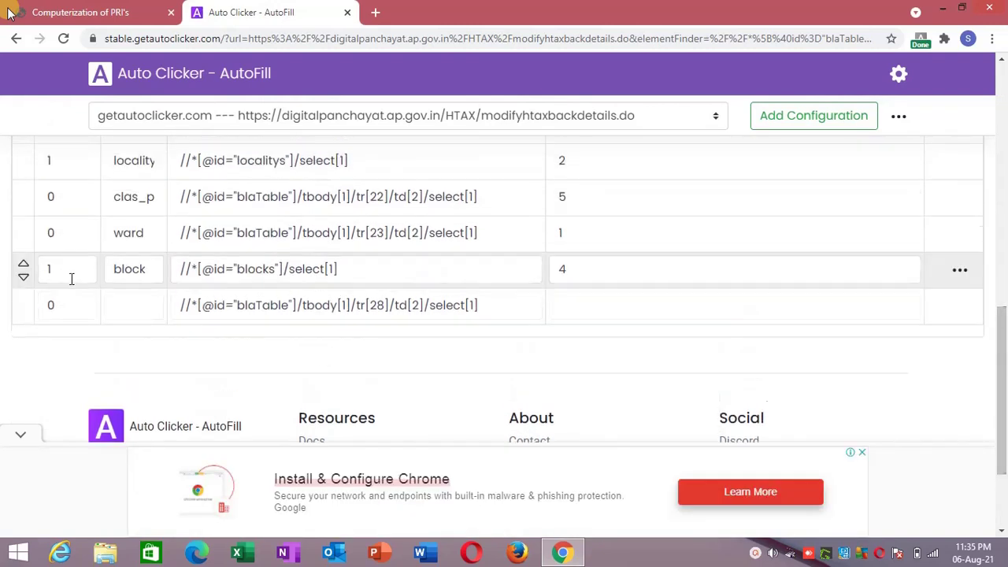
pyautogui.click(114, 305)
pyautogui.write('appartment')
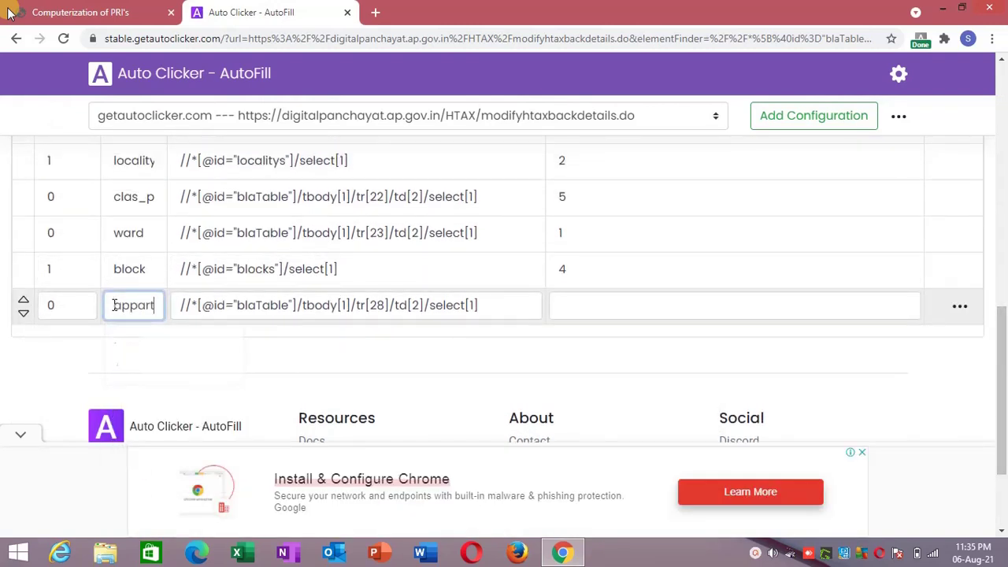
pyautogui.click(132, 354)
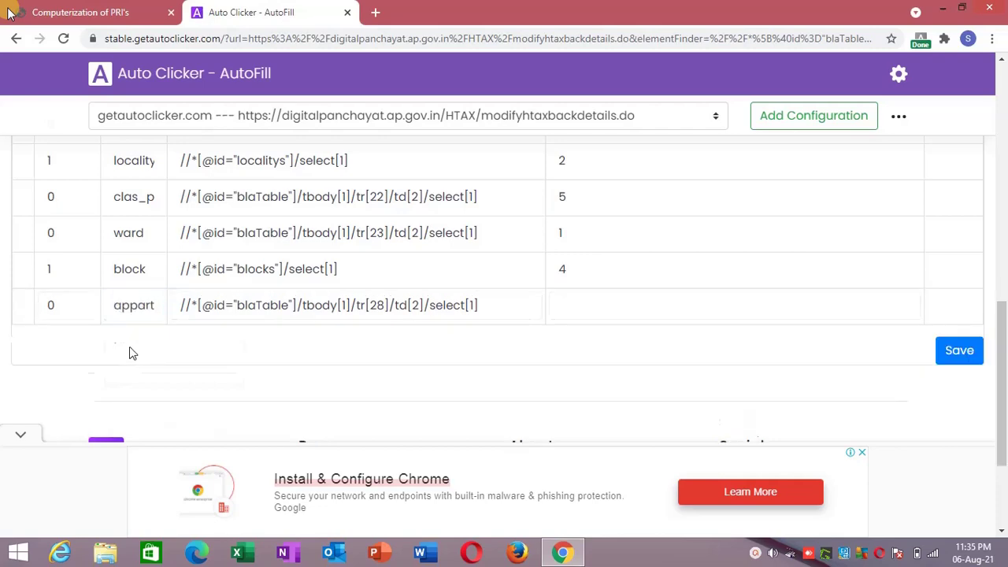
pyautogui.click(84, 11)
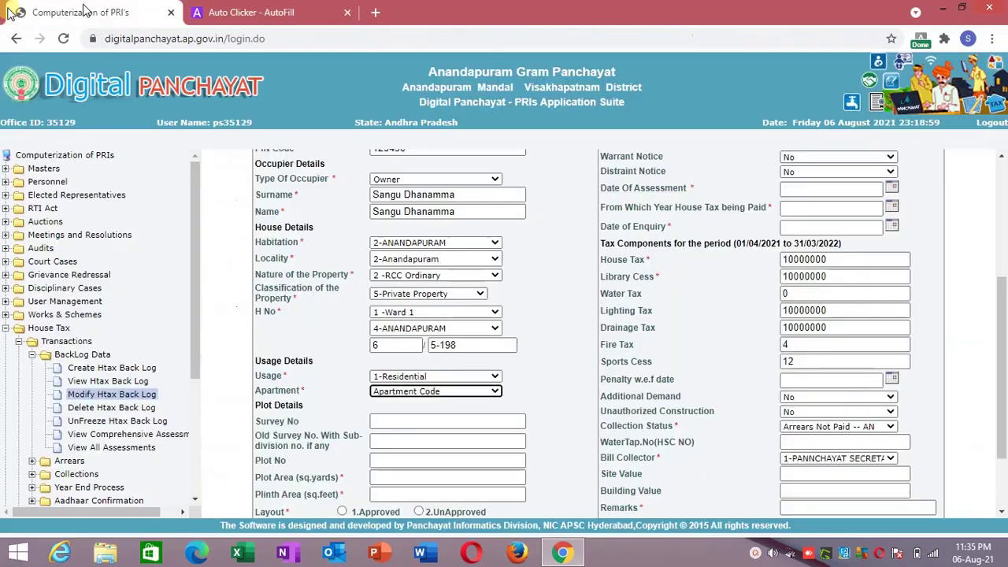
# Inspect the Apartment dropdown in DevTools to find the option value for Not An Apartment.
pyautogui.click(385, 398)
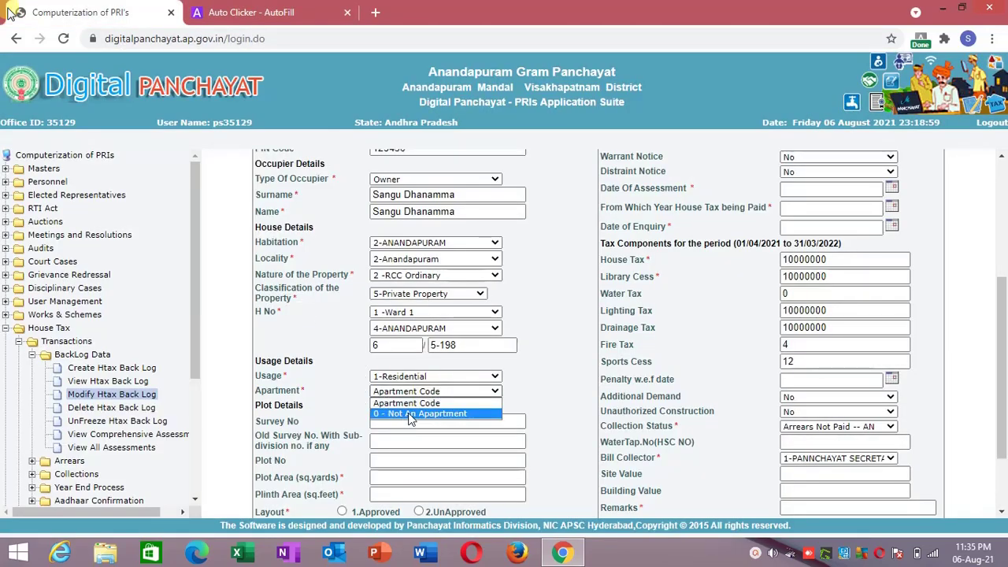
pyautogui.click(415, 402)
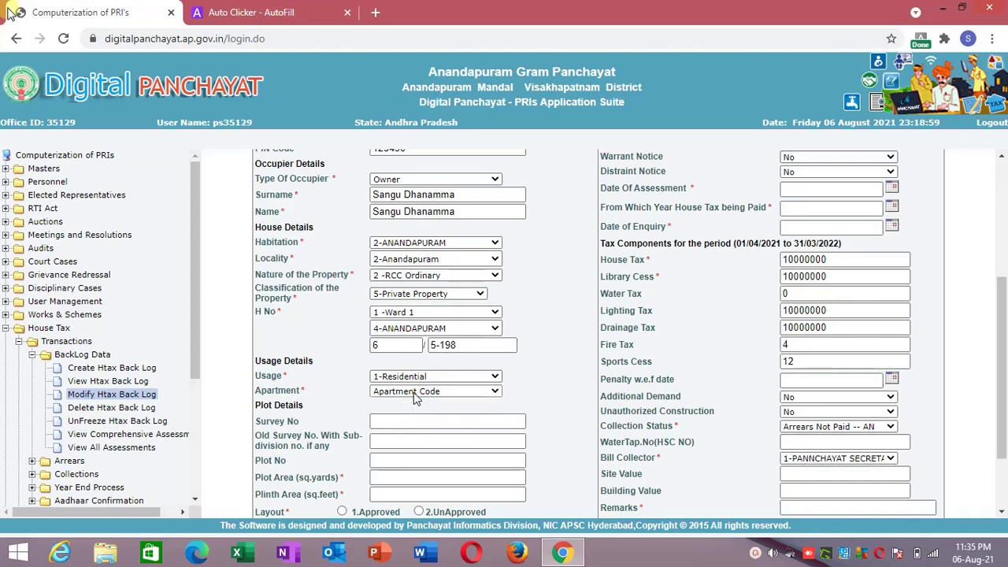
pyautogui.rightClick(413, 394)
pyautogui.click(439, 384)
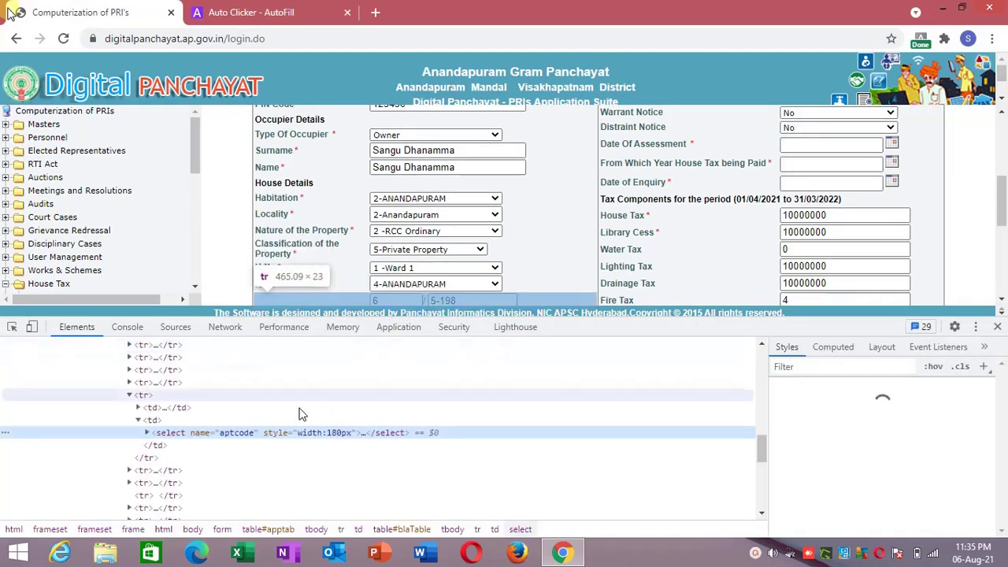
pyautogui.click(146, 434)
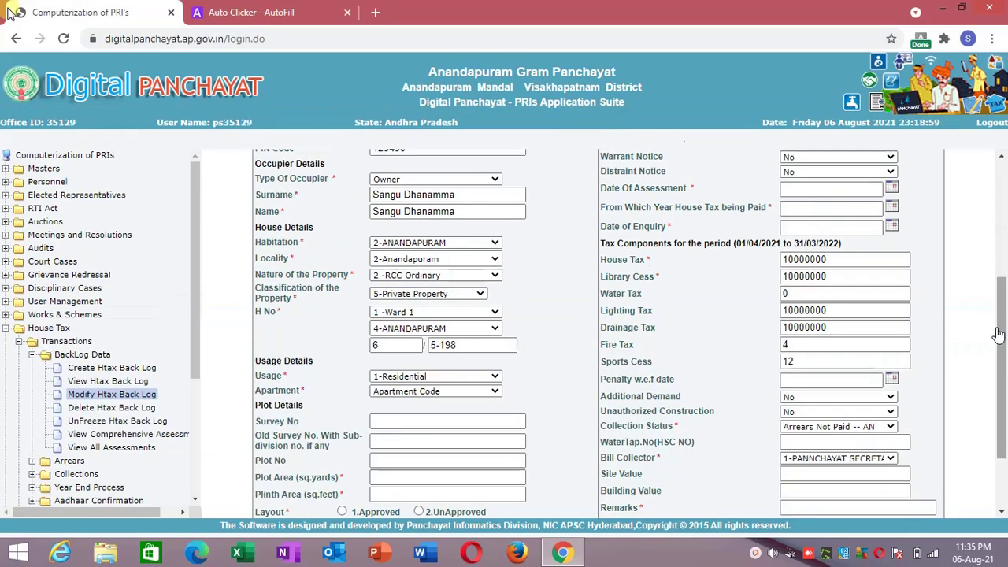
pyautogui.click(998, 328)
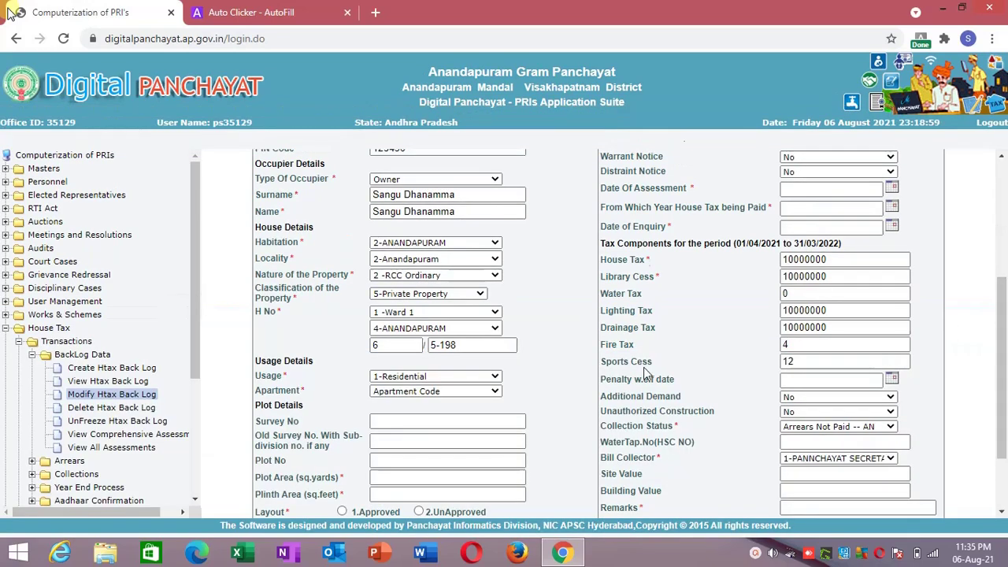
# Give the apartment autofill action the value 0 and save the configuration.
pyautogui.click(260, 12)
pyautogui.click(590, 308)
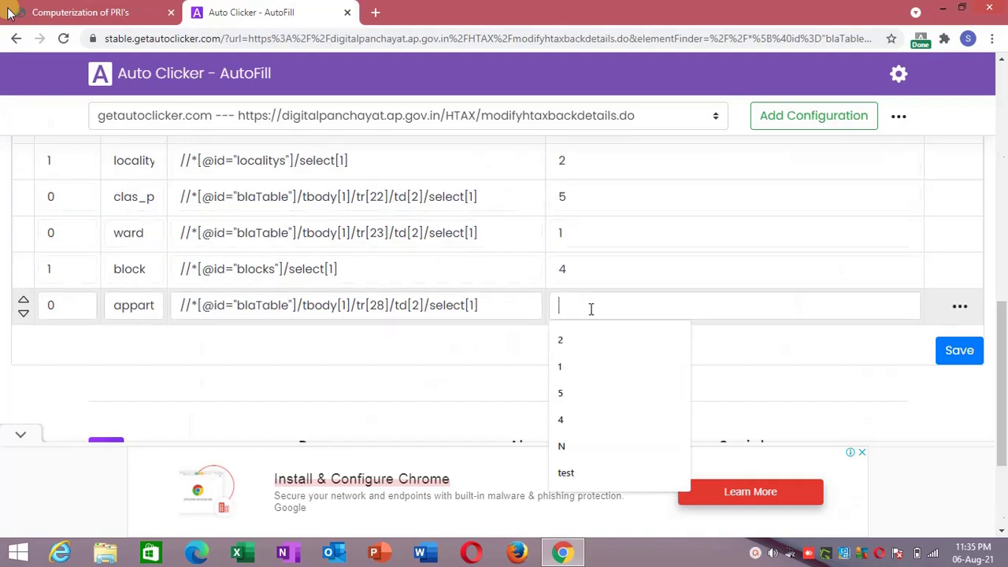
pyautogui.write('0')
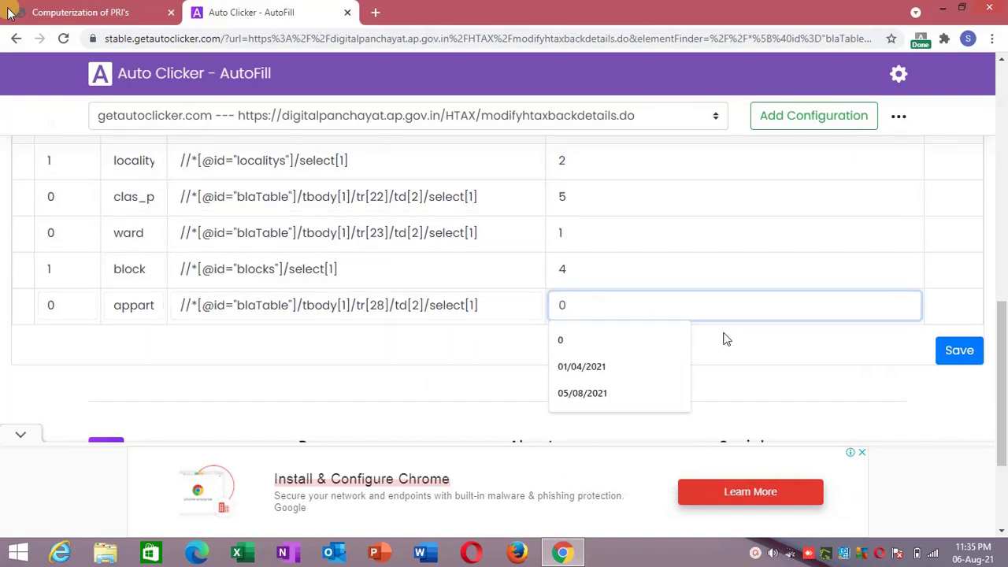
pyautogui.click(750, 342)
pyautogui.click(941, 355)
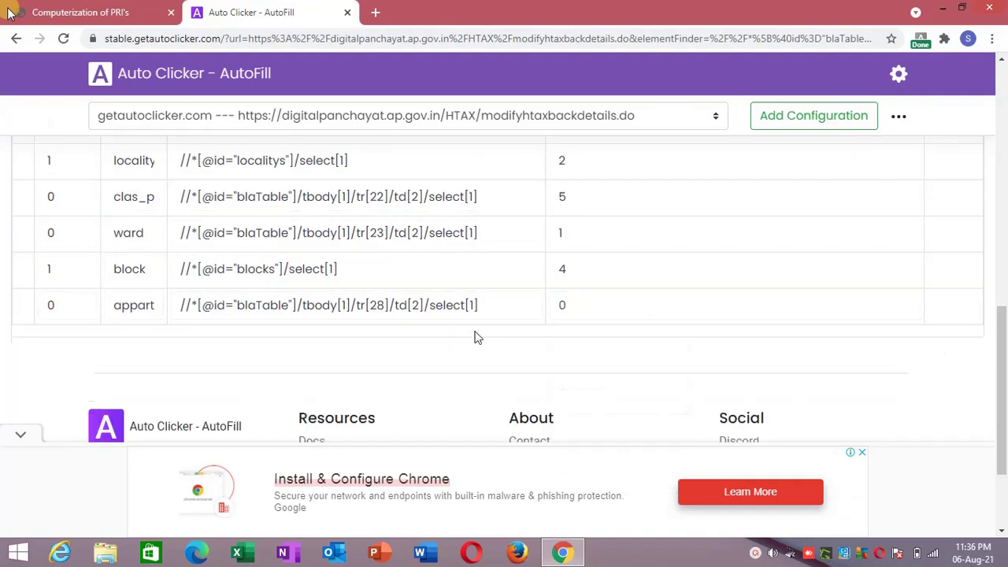
pyautogui.click(10, 14)
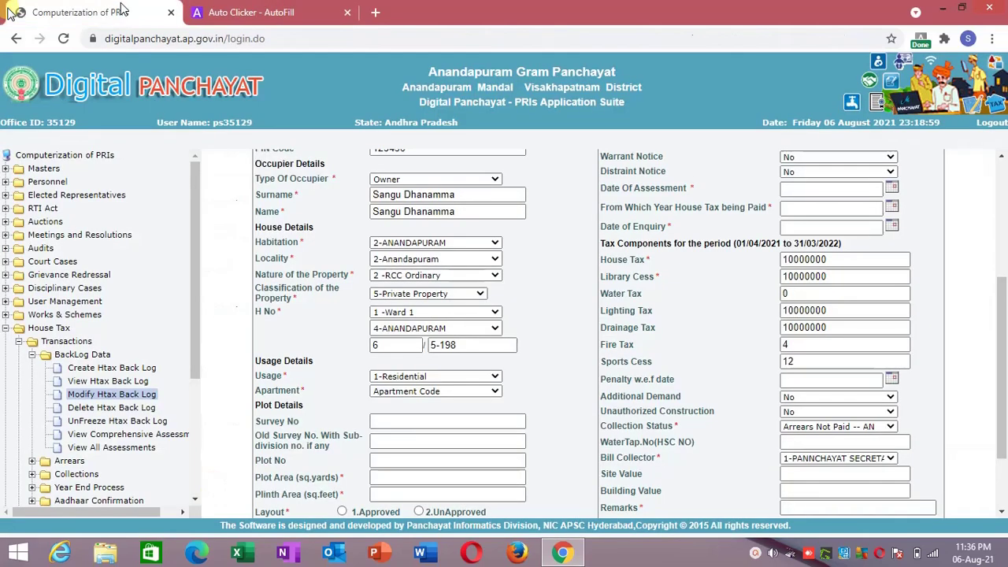
# Reload the form frame and inspect the Usage field's markup in DevTools.
pyautogui.rightClick(233, 250)
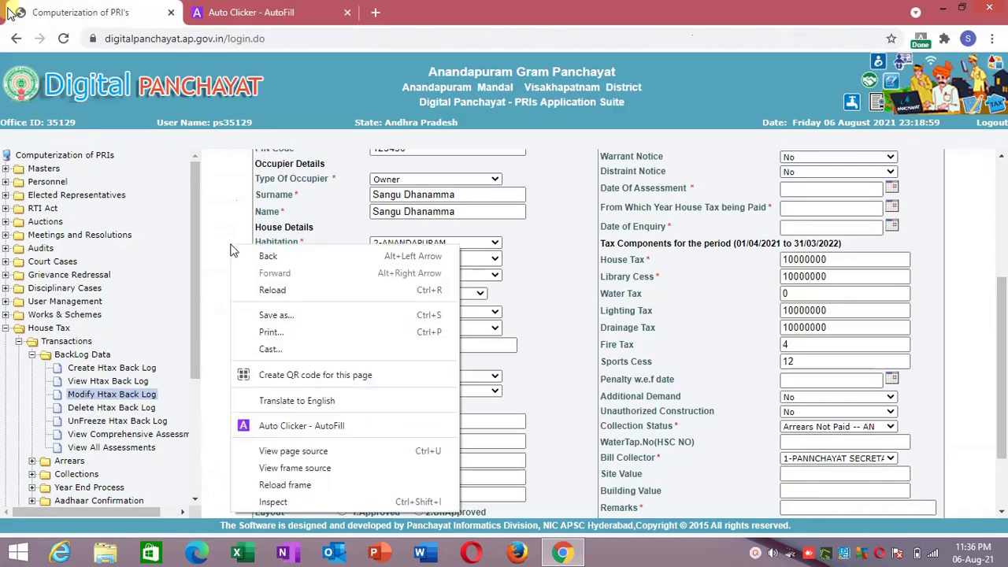
pyautogui.click(283, 484)
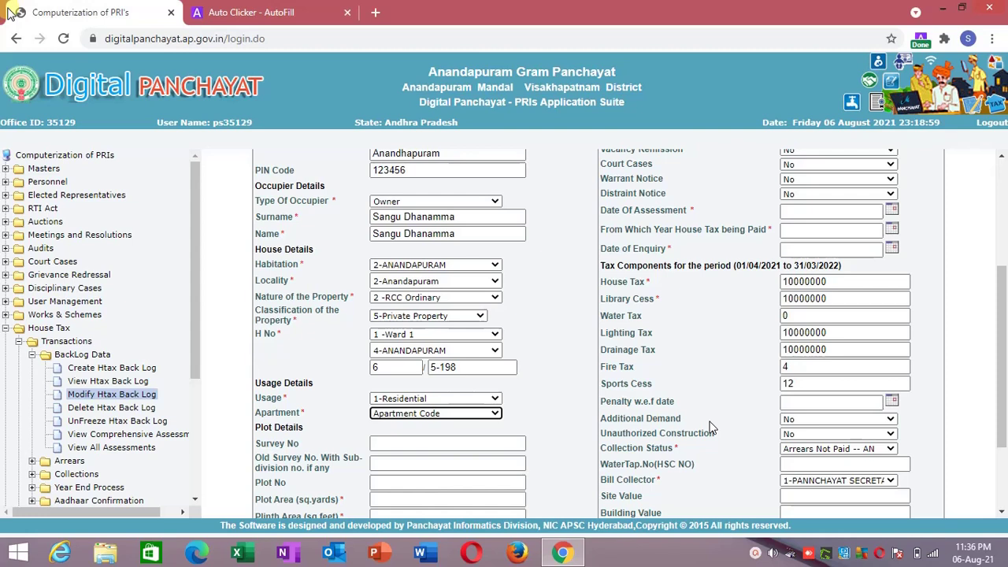
pyautogui.rightClick(472, 406)
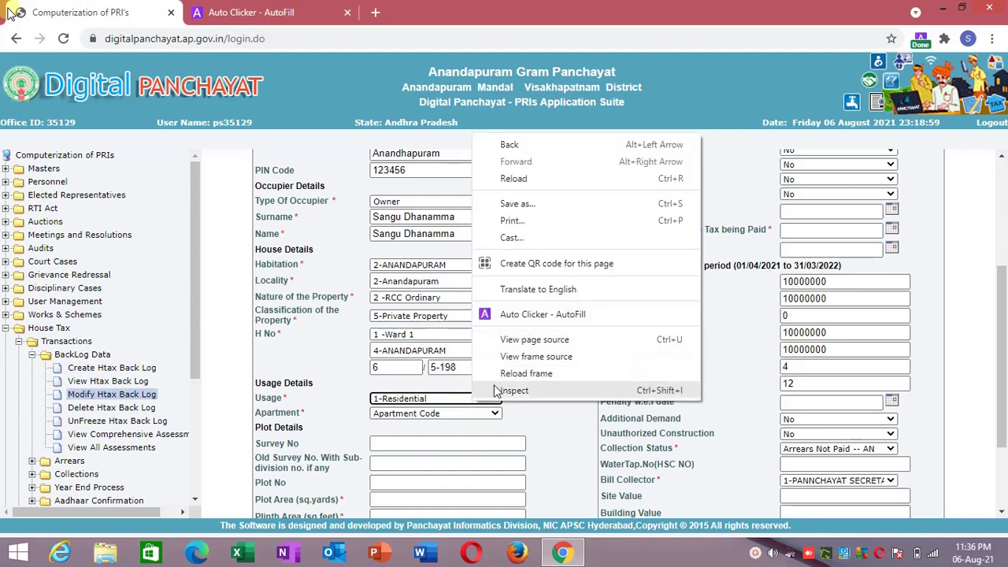
pyautogui.click(494, 392)
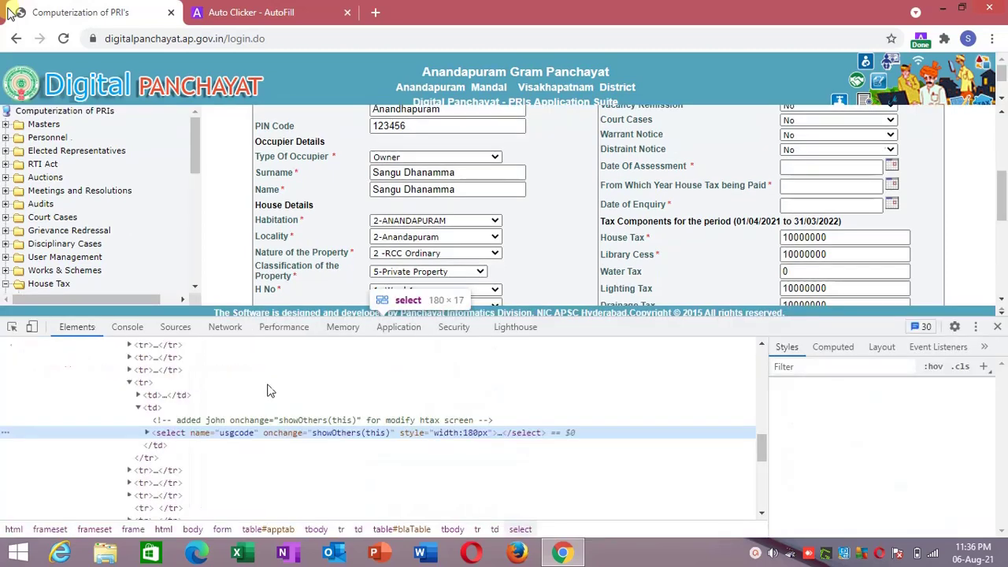
pyautogui.click(147, 433)
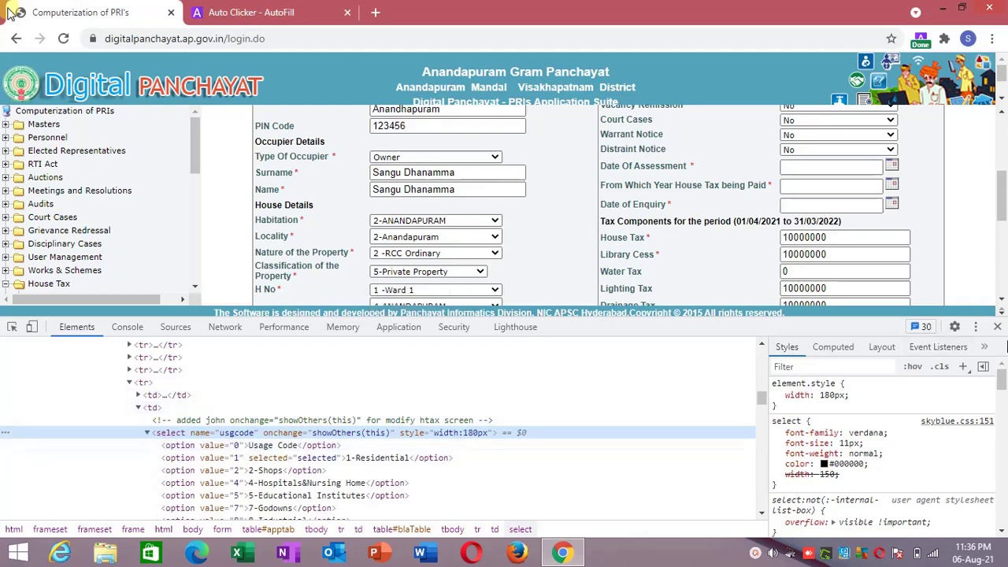
pyautogui.click(998, 332)
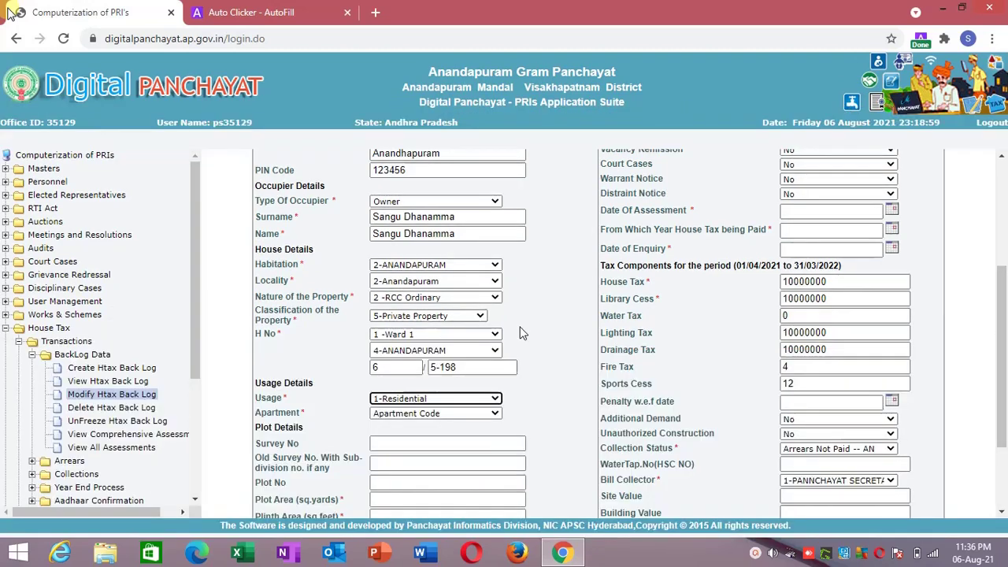
# Keep Usage at 1-Residential and send the Survey No field to Auto Clicker - AutoFill.
pyautogui.click(456, 401)
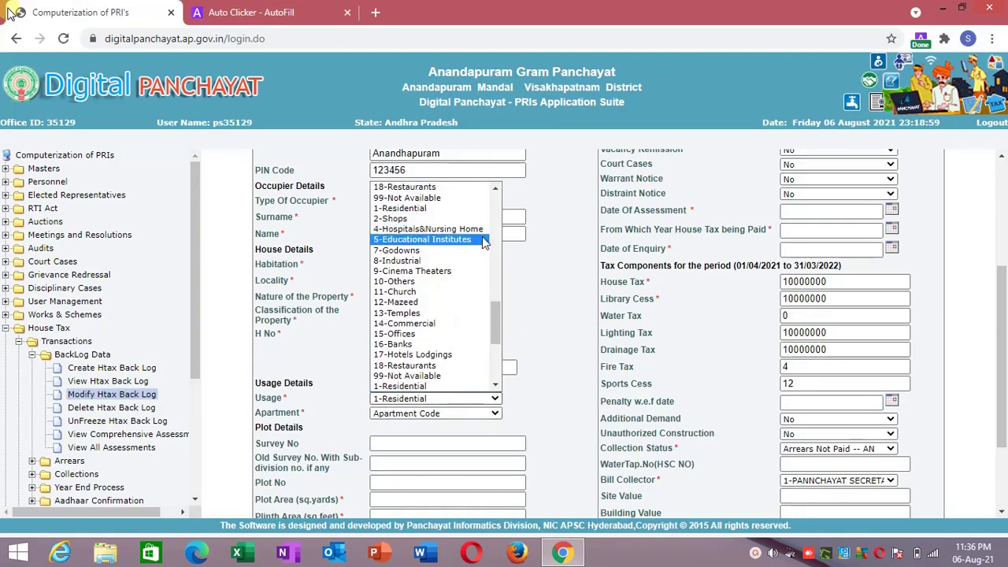
pyautogui.scroll(10, 497, 239)
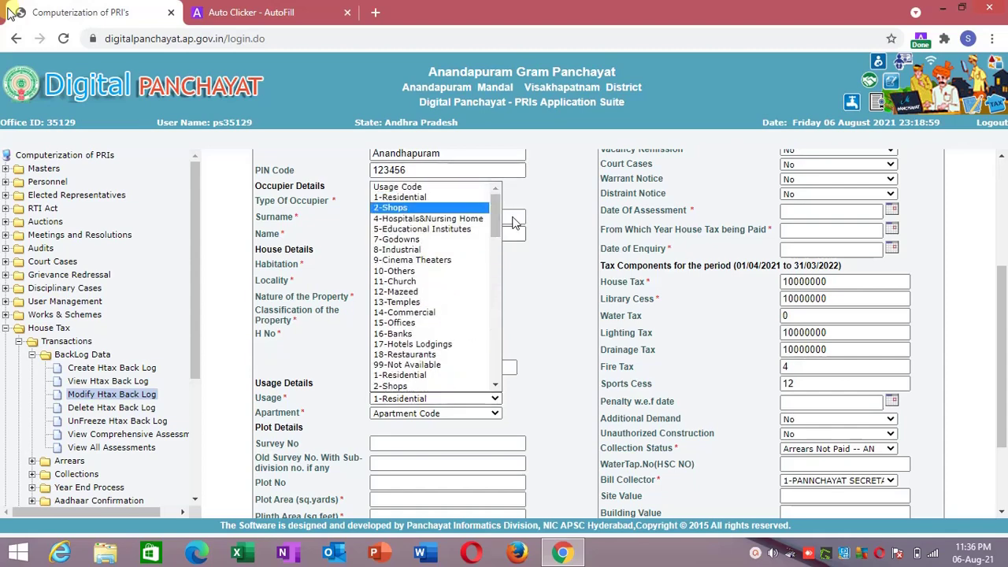
pyautogui.click(550, 280)
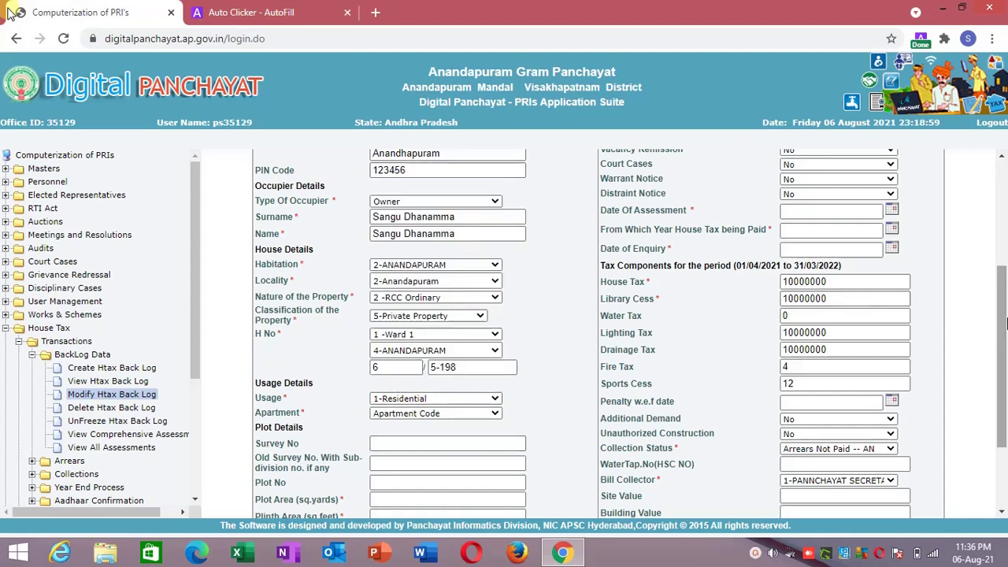
pyautogui.scroll(-3, 709, 323)
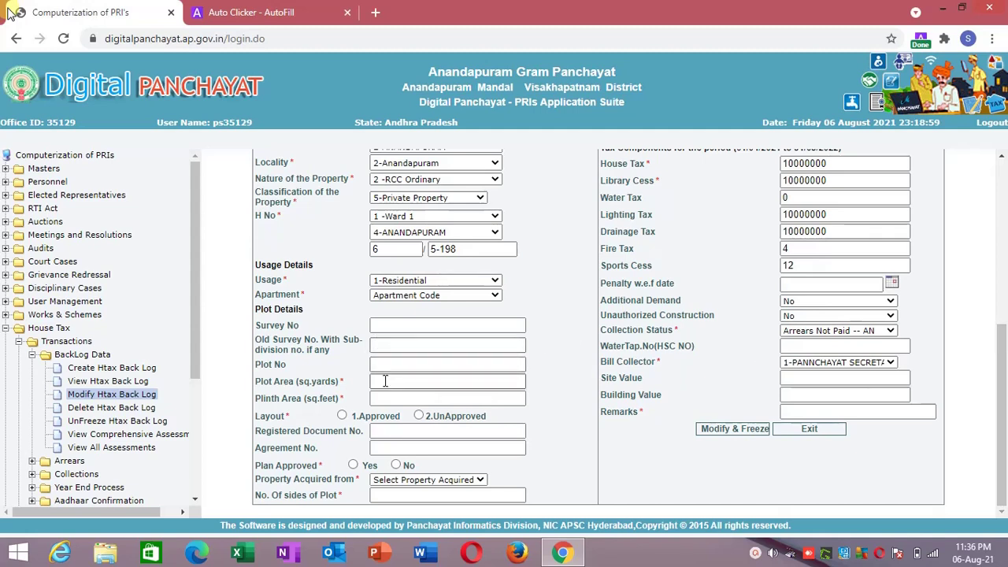
pyautogui.rightClick(400, 325)
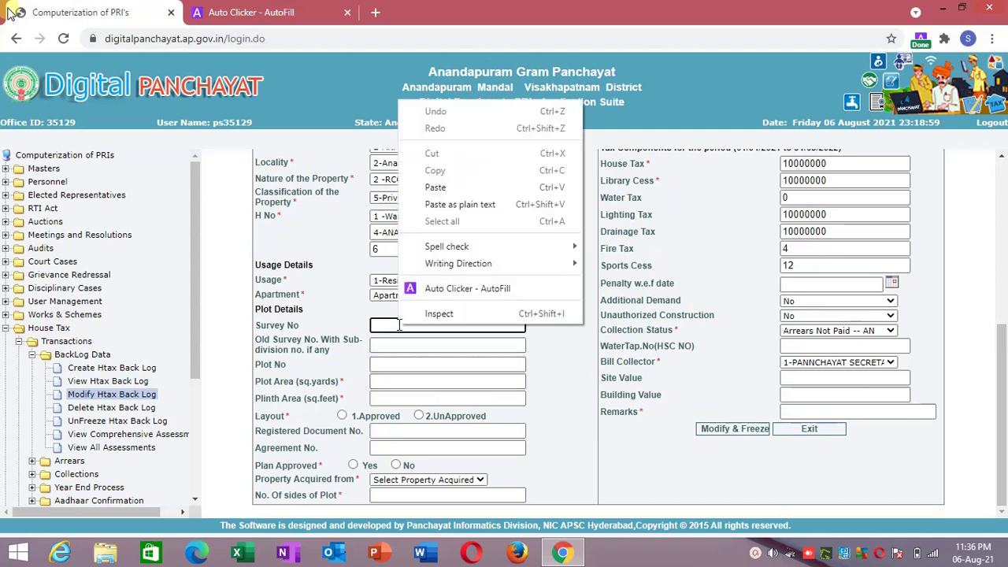
pyautogui.click(426, 289)
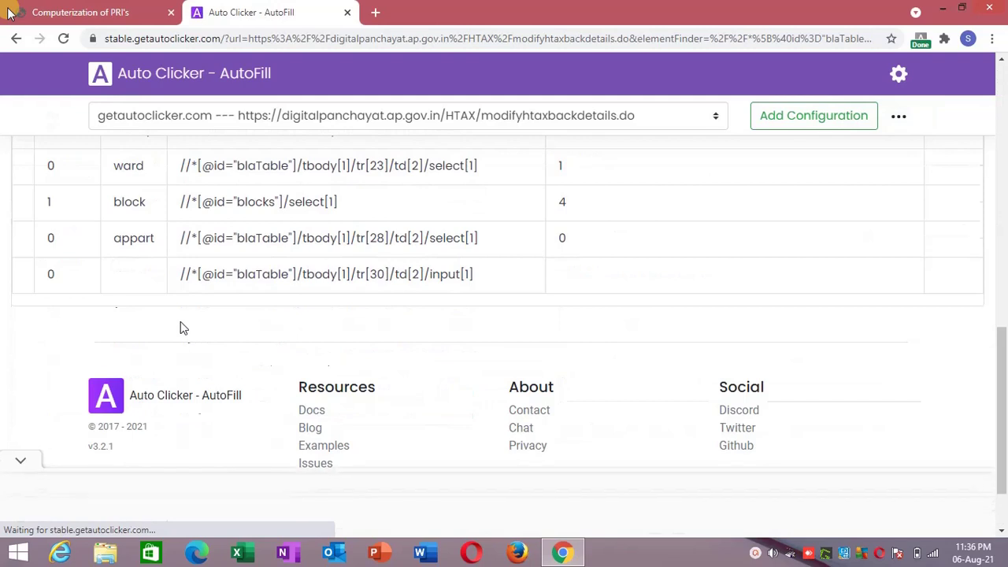
# Name the new action 'survey no', give it the value 10, and save it.
pyautogui.click(126, 275)
pyautogui.write('survy')
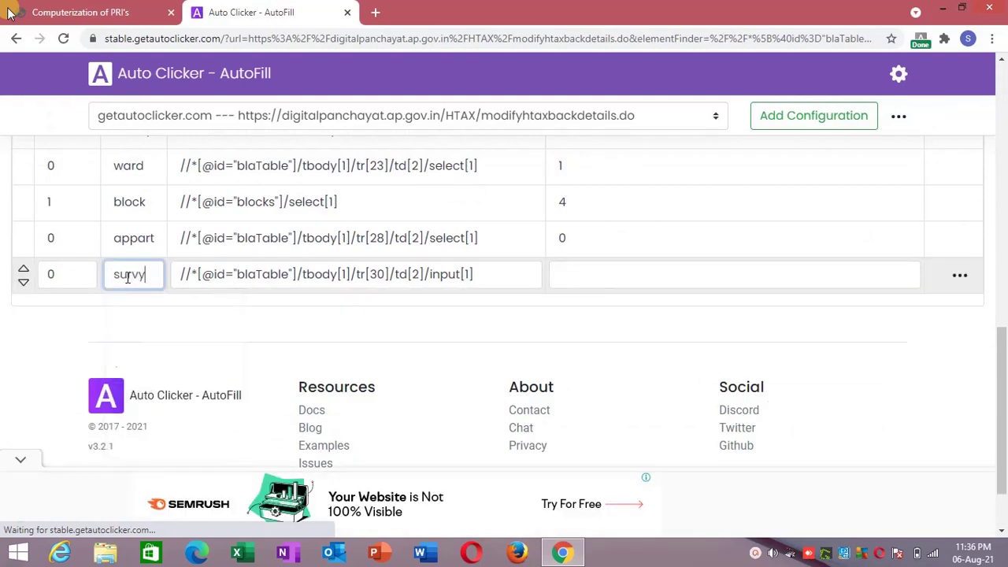
pyautogui.write('vey no')
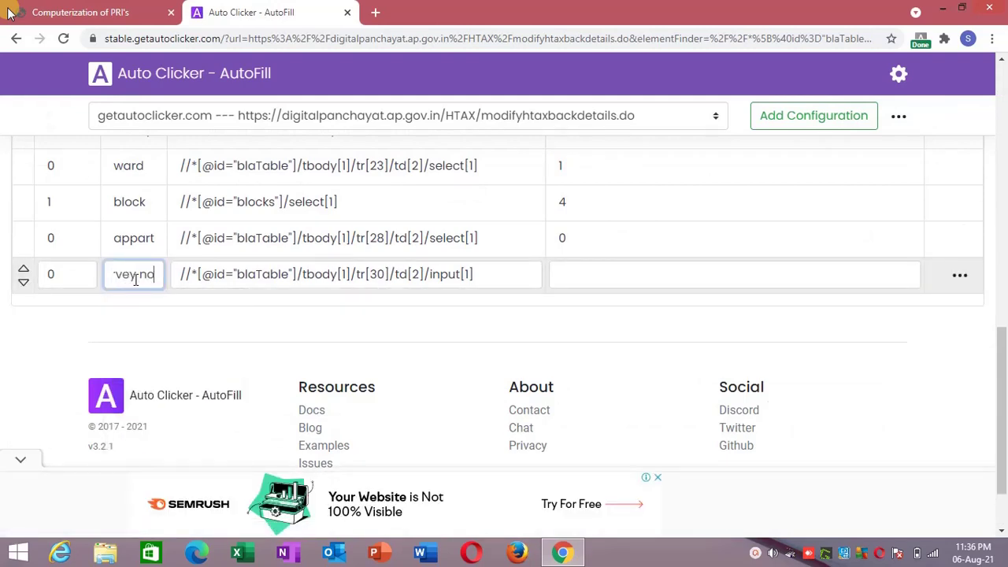
pyautogui.click(584, 270)
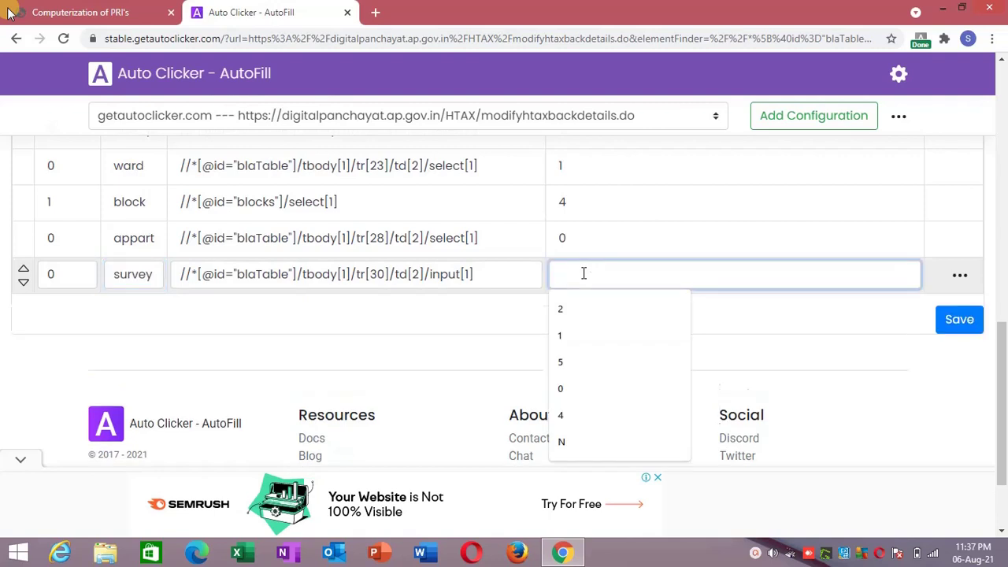
pyautogui.write('10')
pyautogui.click(772, 317)
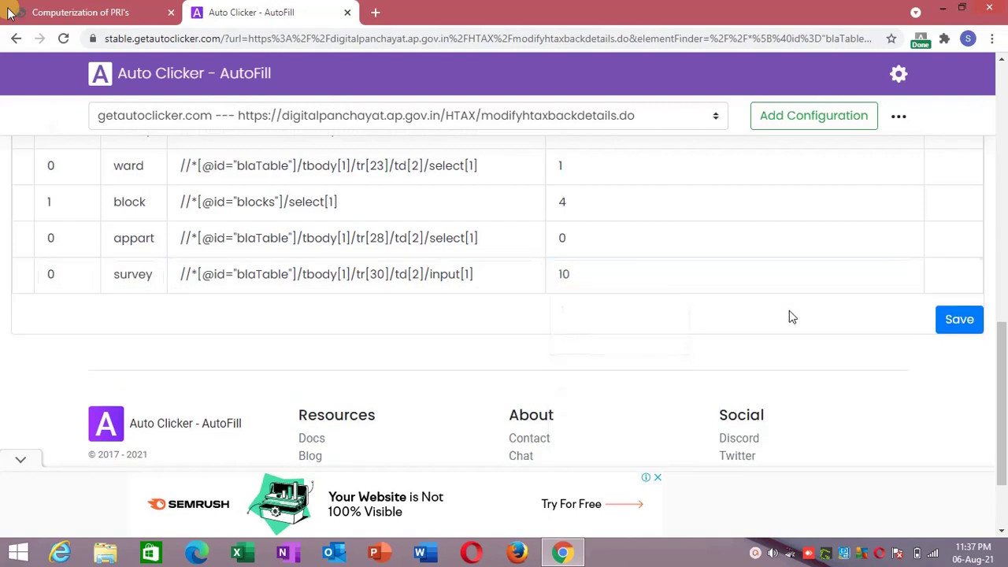
pyautogui.click(956, 324)
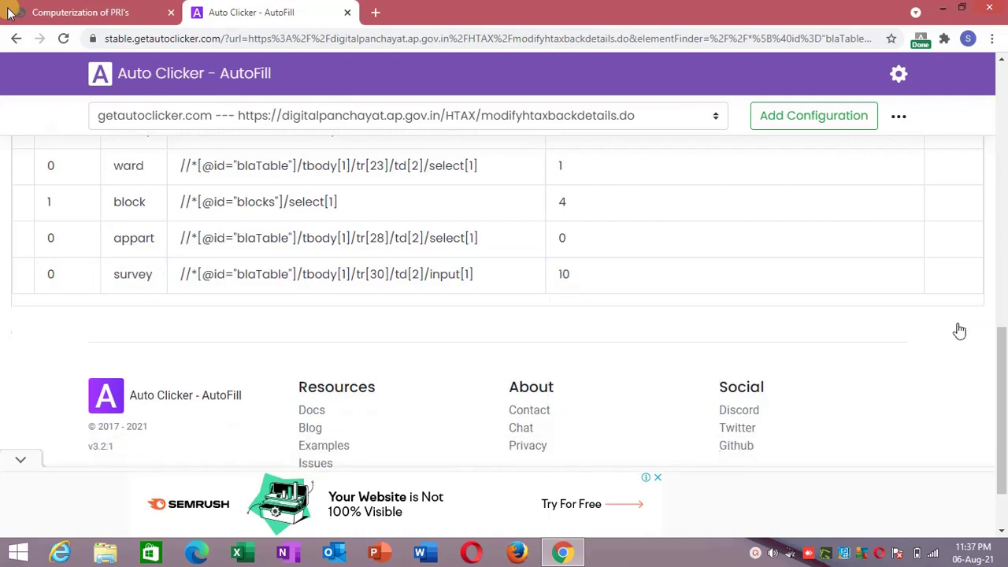
# Back on the form, dismiss the Plot Area suggestions and send the 2.UnApproved layout radio to Auto Clicker - AutoFill.
pyautogui.click(10, 15)
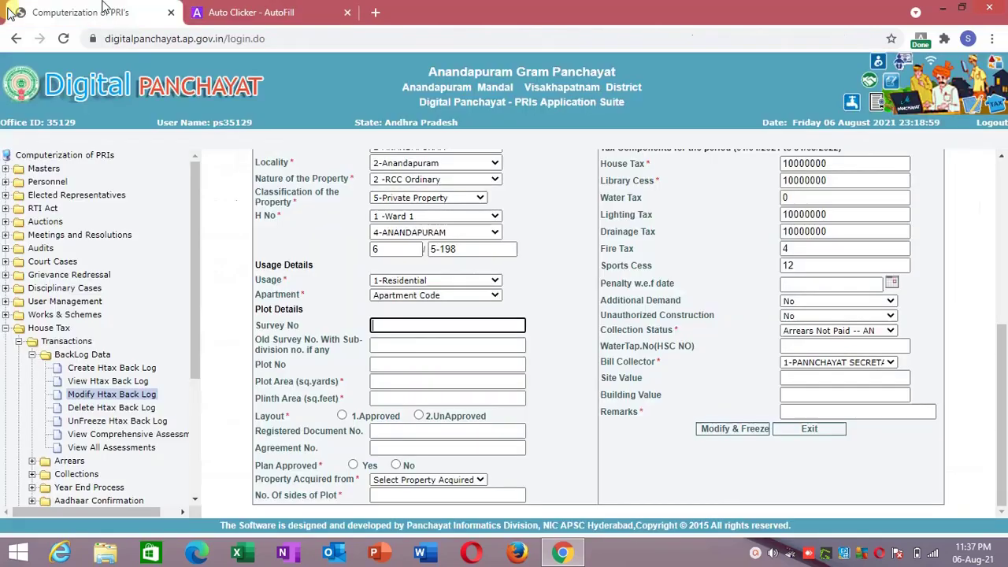
pyautogui.click(395, 381)
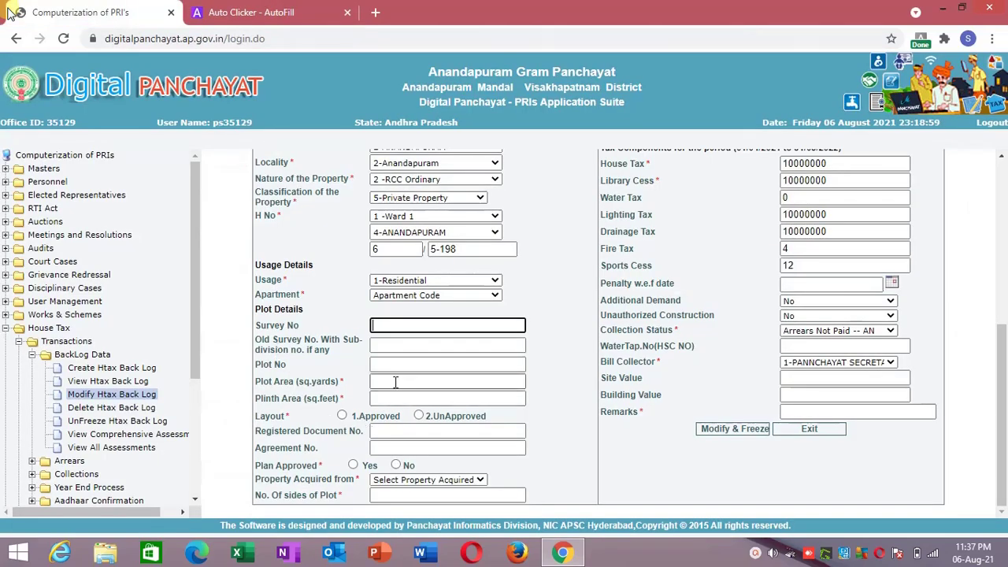
pyautogui.click(316, 384)
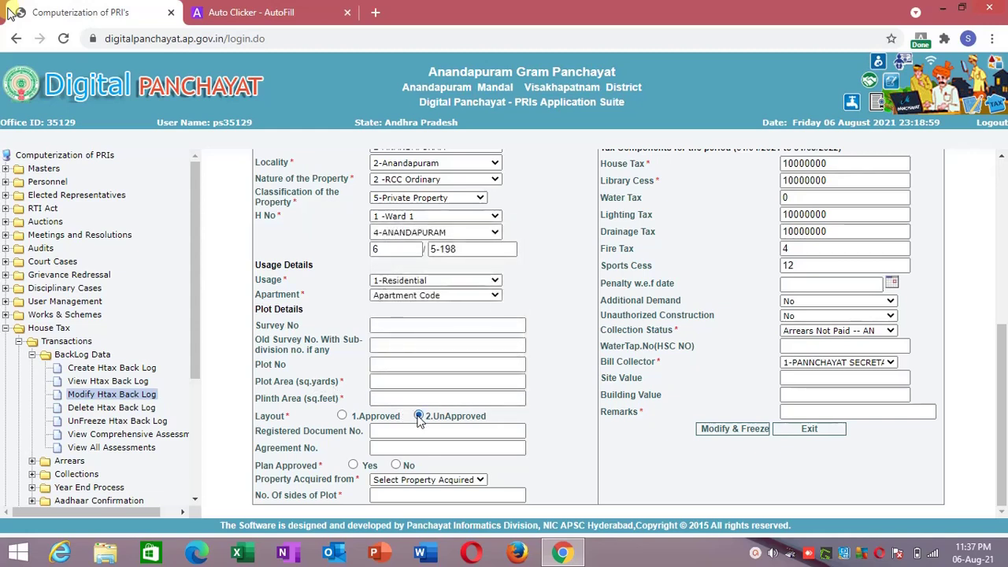
pyautogui.rightClick(419, 419)
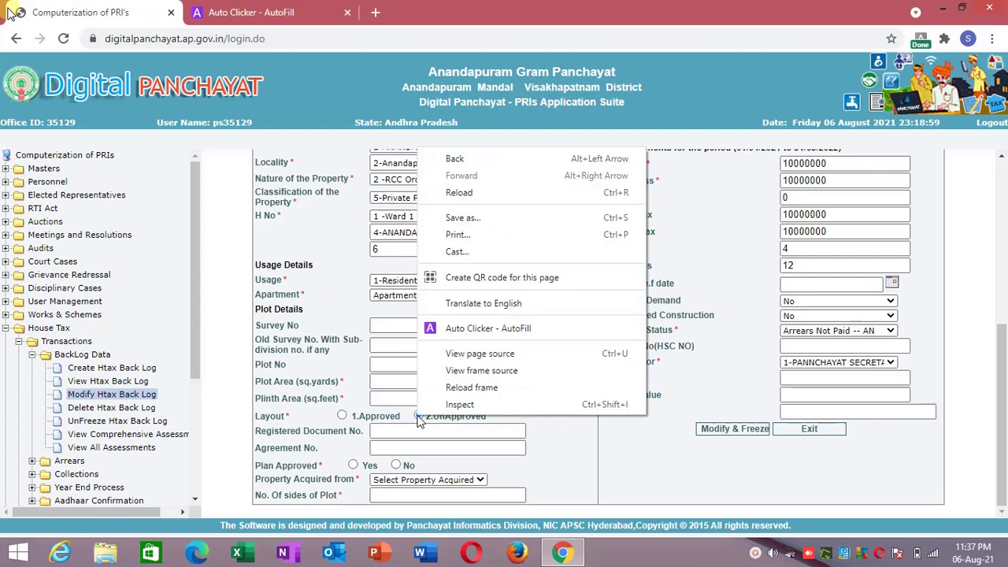
pyautogui.click(465, 340)
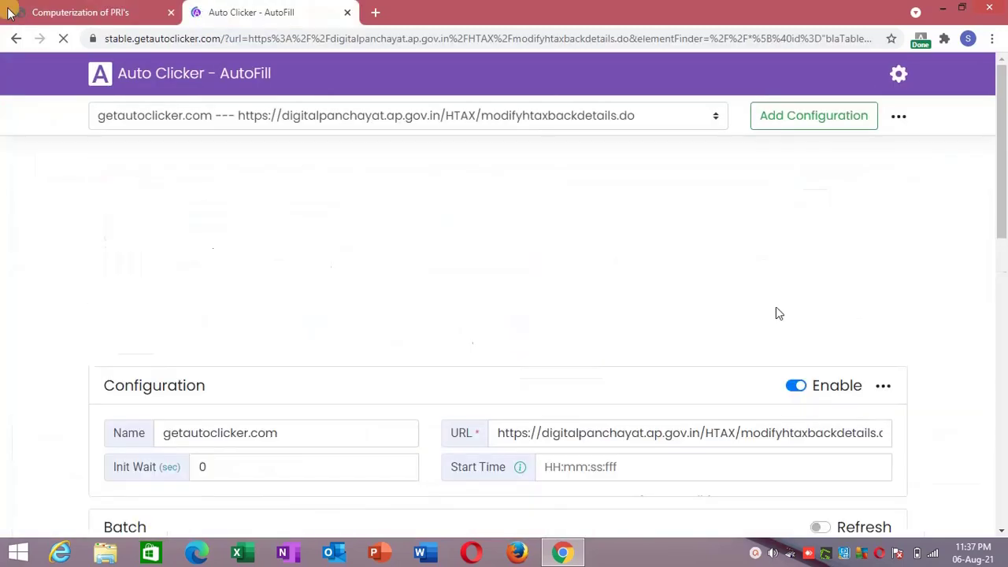
# Name the new layout action 'unapproved', then return to the Digital Panchayat form.
pyautogui.scroll(-15, 1007, 332)
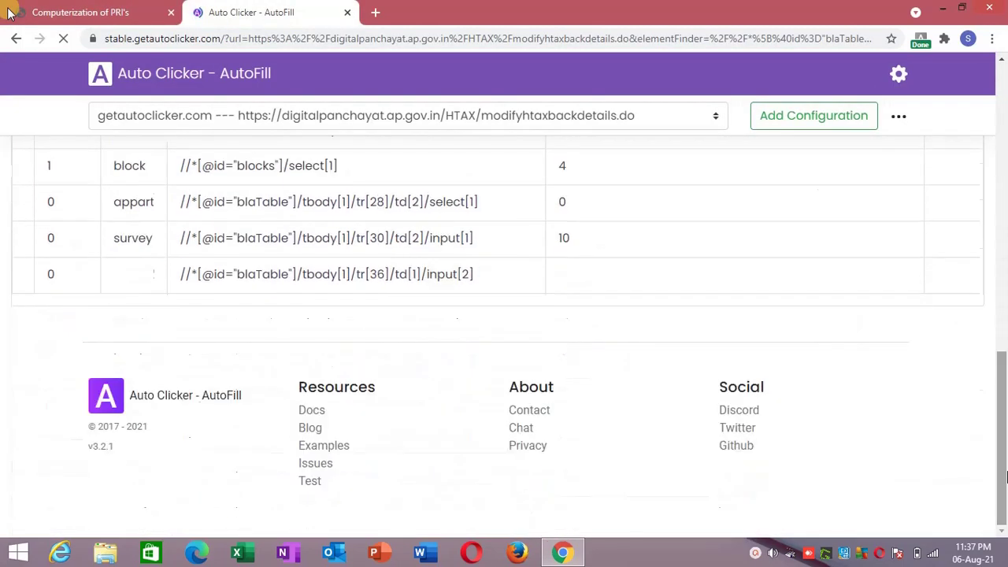
pyautogui.click(158, 276)
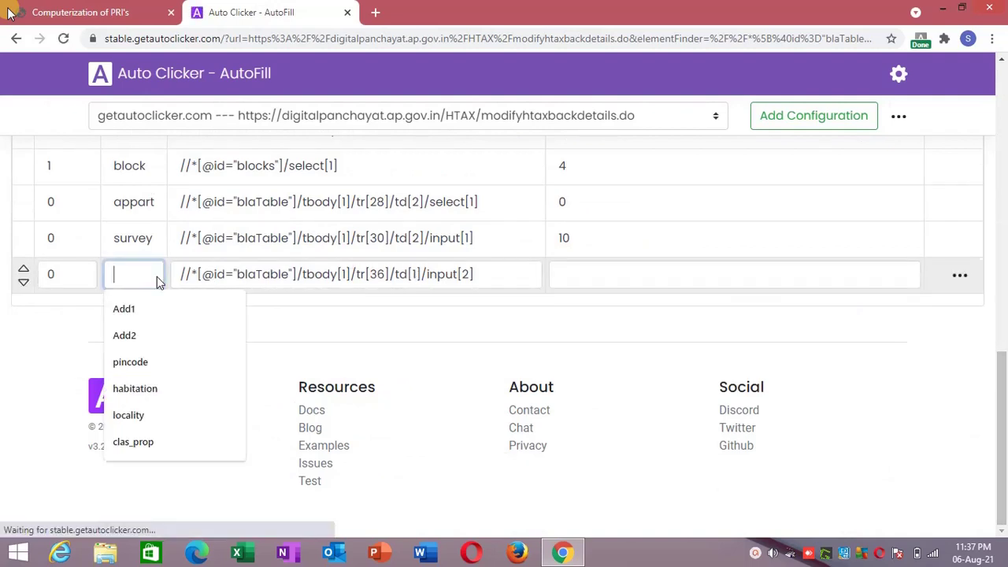
pyautogui.write('unapproved')
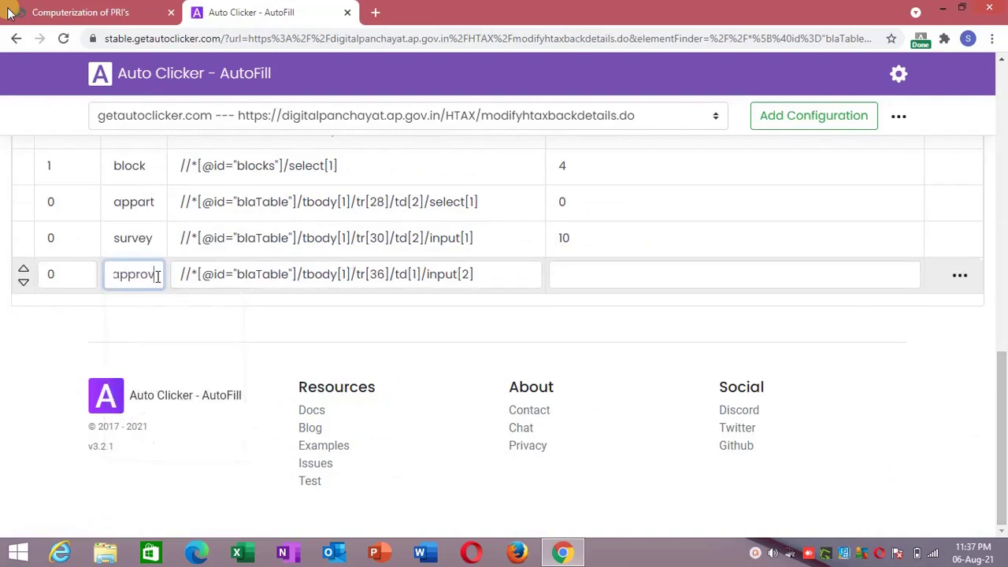
pyautogui.click(189, 308)
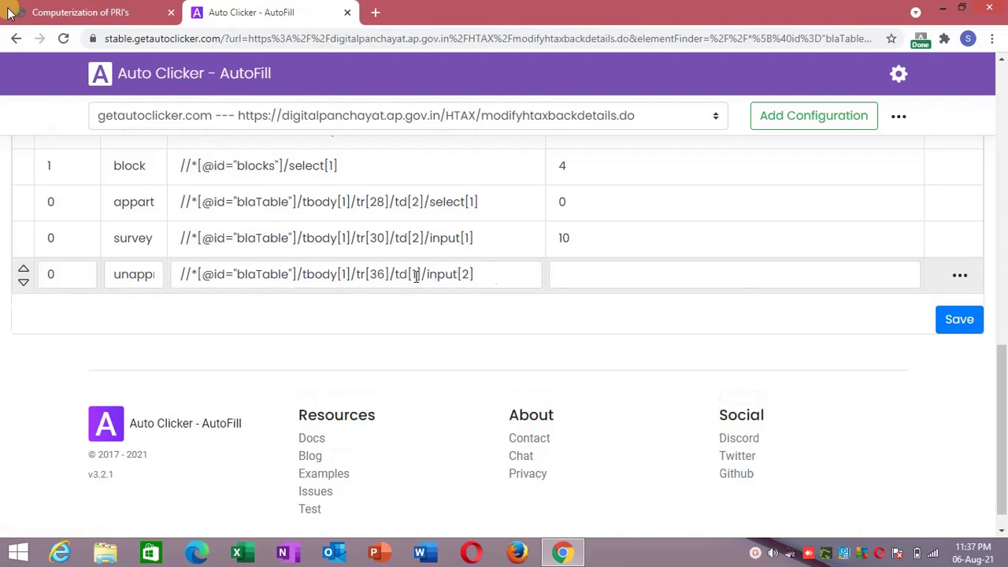
pyautogui.click(595, 275)
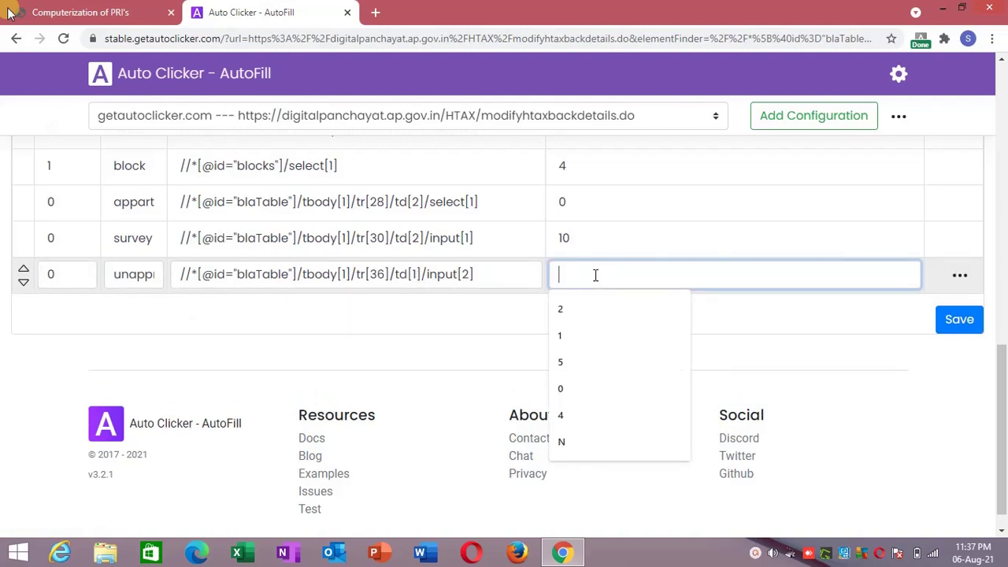
pyautogui.click(93, 16)
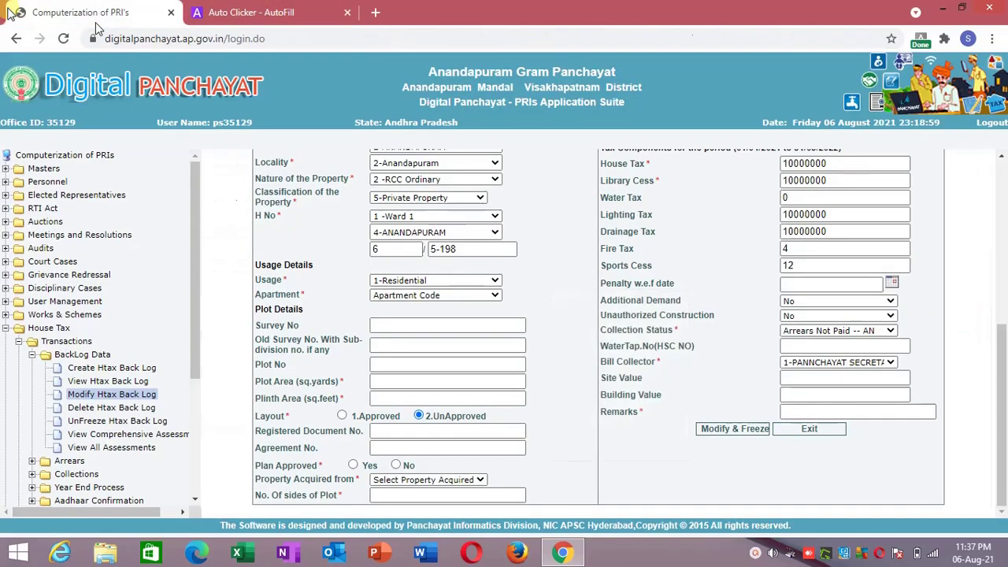
pyautogui.rightClick(419, 411)
pyautogui.press('Escape')
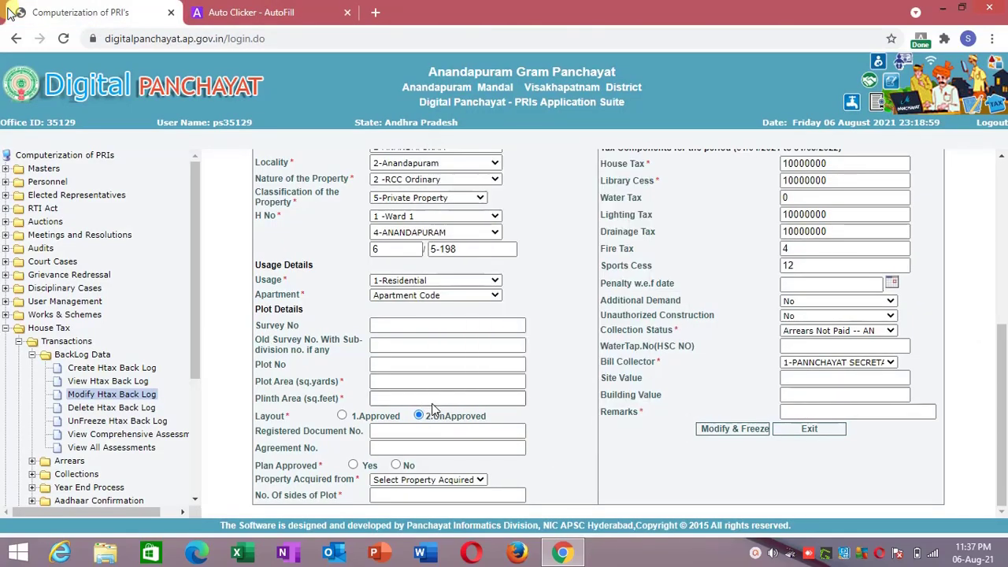
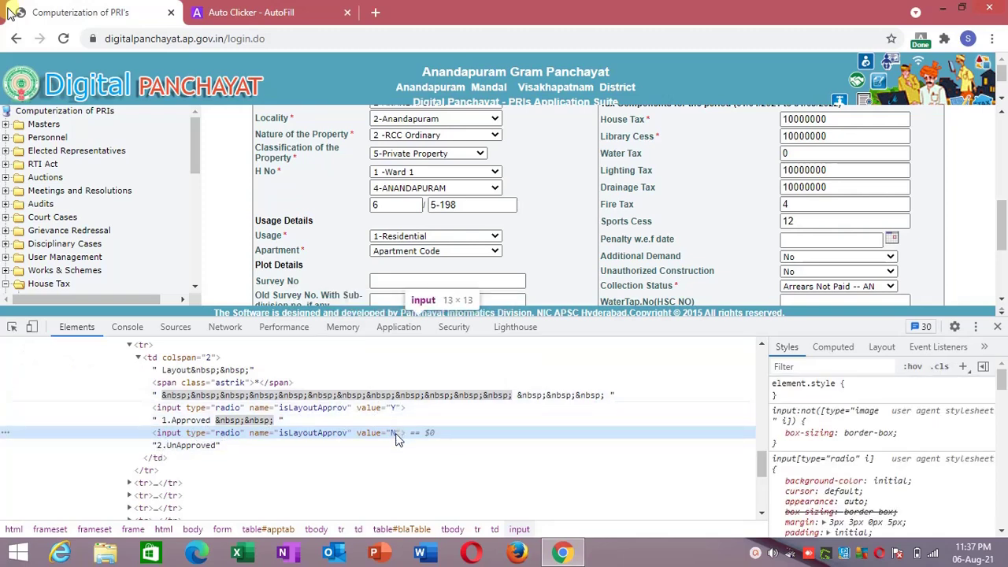
# Pick N from the suggestions as the unappr row's value and save the AutoFill configuration.
pyautogui.click(998, 327)
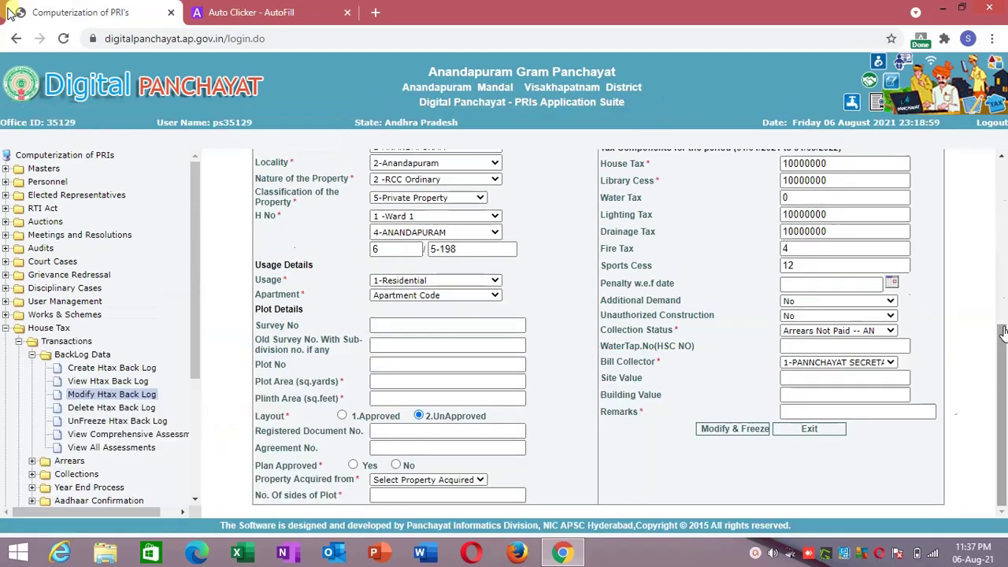
pyautogui.click(274, 9)
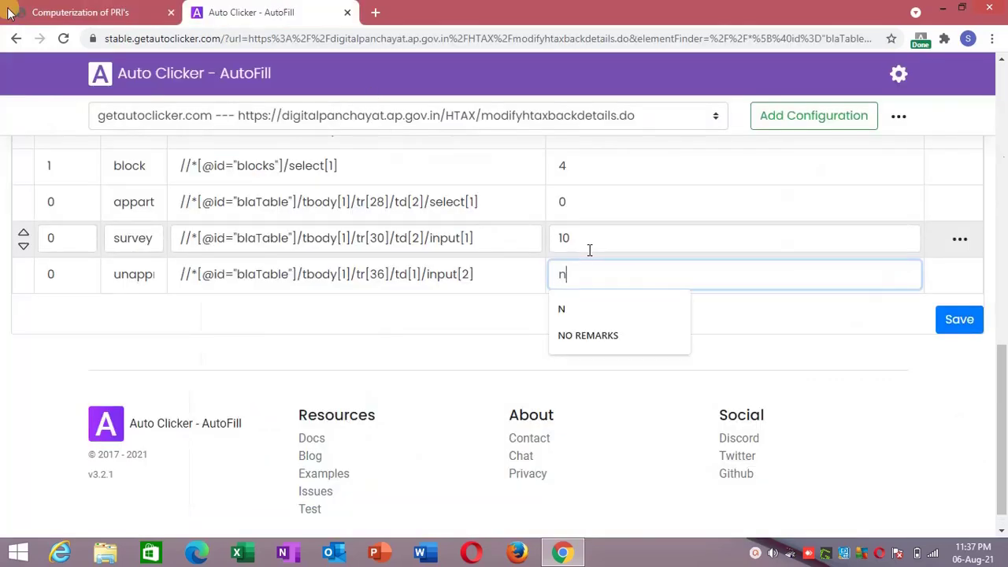
pyautogui.press('Down')
pyautogui.press('Return')
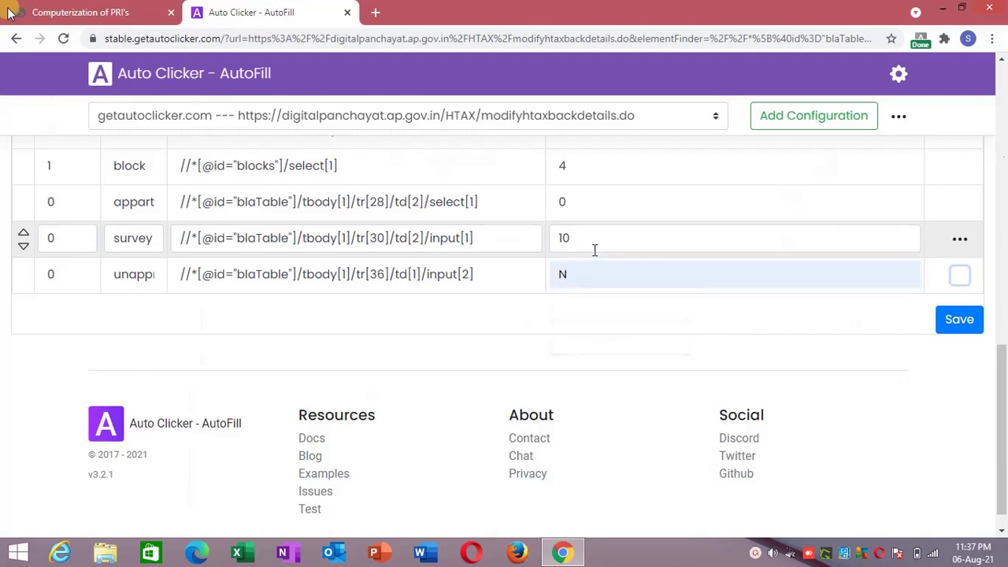
pyautogui.click(979, 331)
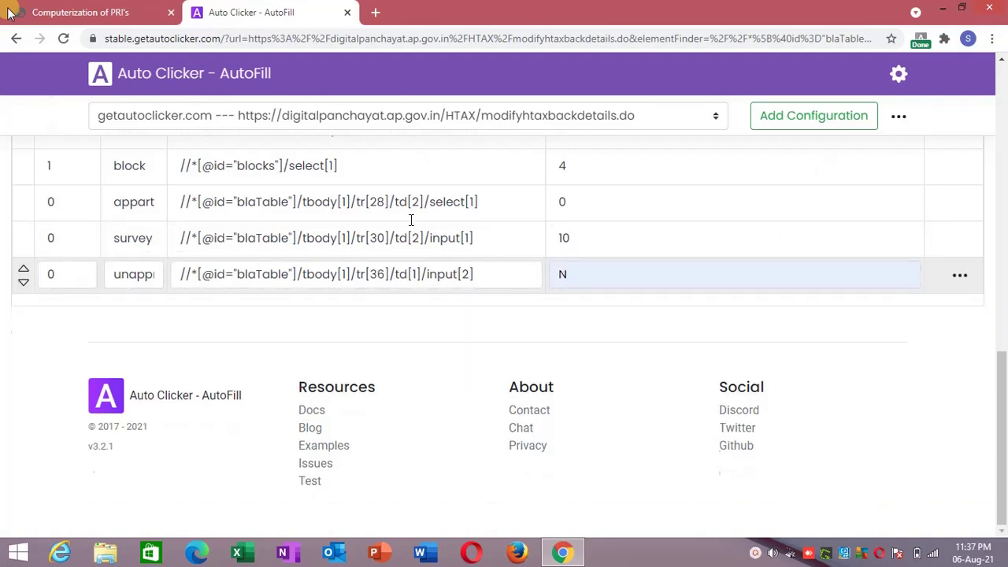
pyautogui.click(122, 9)
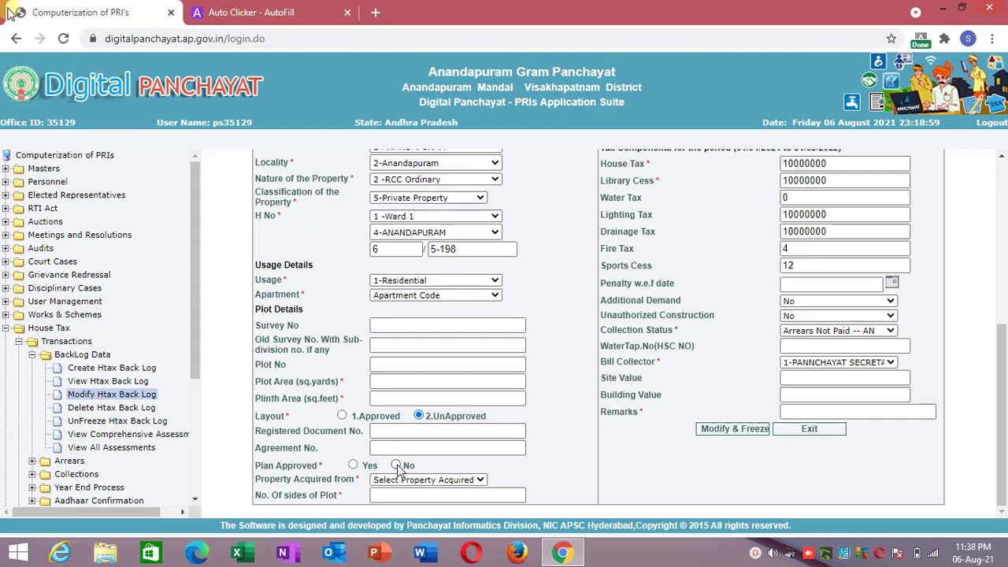
# Add the Plan Approved No choice to AutoFill with value N and save.
pyautogui.rightClick(398, 466)
pyautogui.click(465, 377)
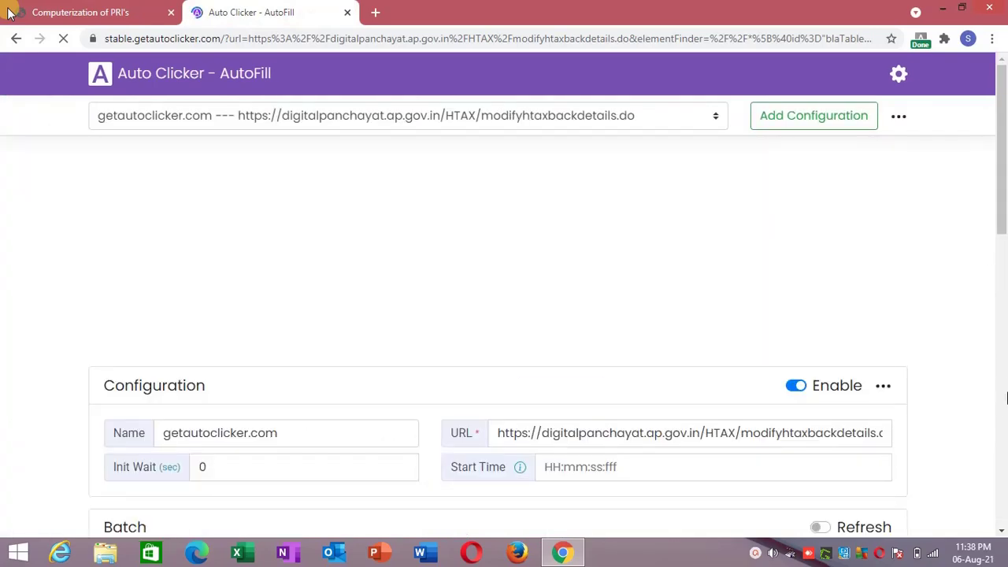
pyautogui.click(601, 274)
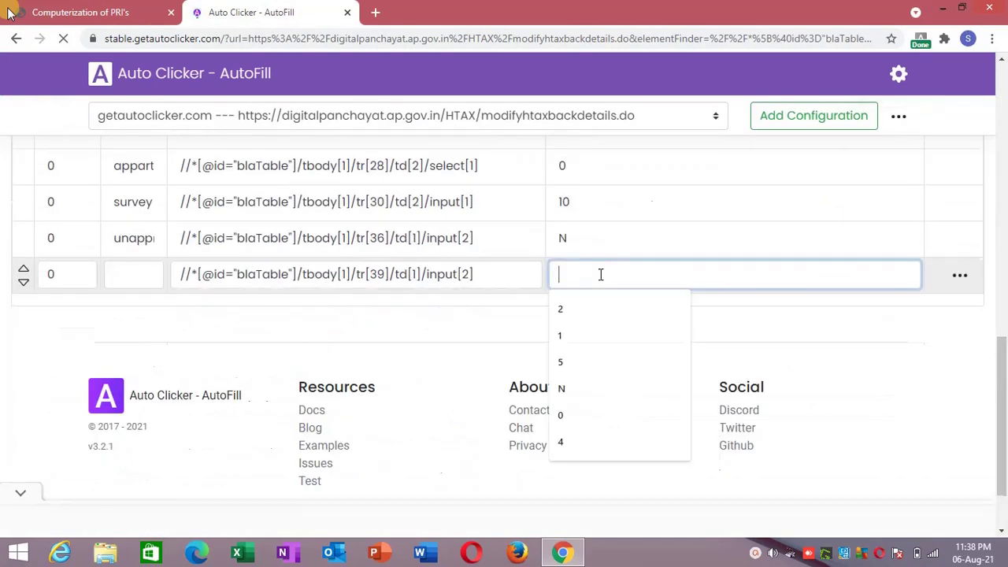
pyautogui.write('n')
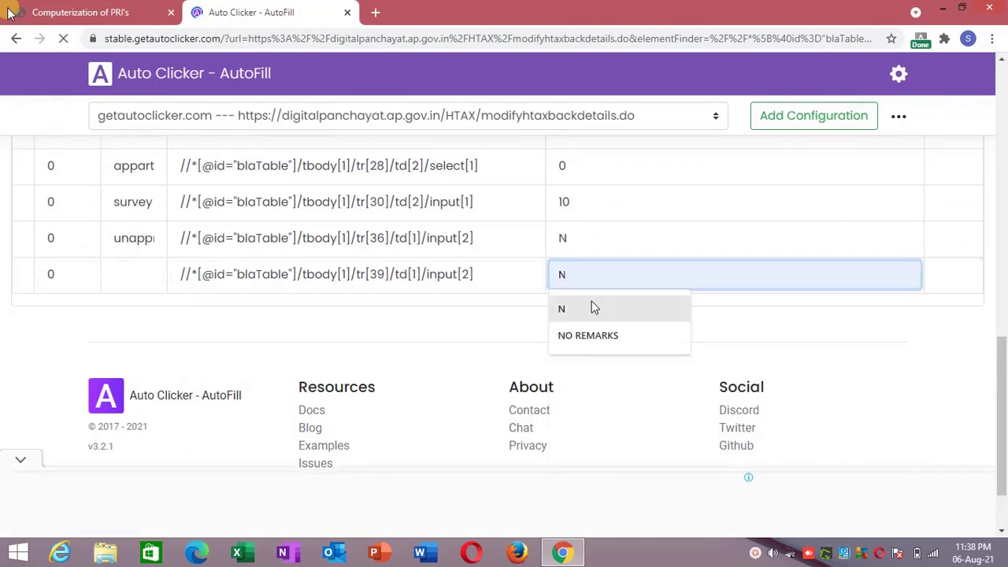
pyautogui.click(592, 306)
pyautogui.click(709, 315)
pyautogui.click(959, 324)
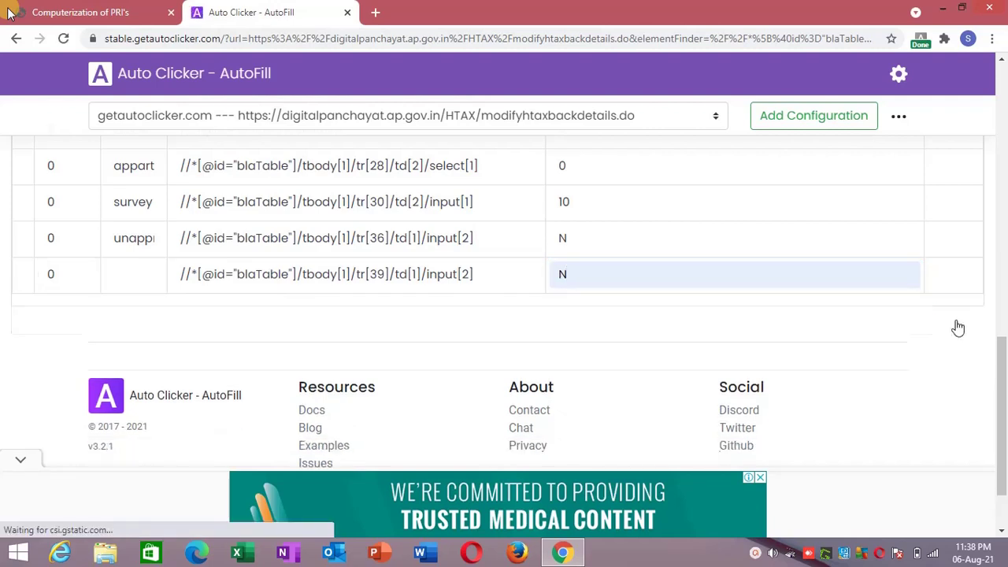
# Name the new row 'plan approval', rename the third row 'layout approval', and save.
pyautogui.click(112, 268)
pyautogui.write('plan')
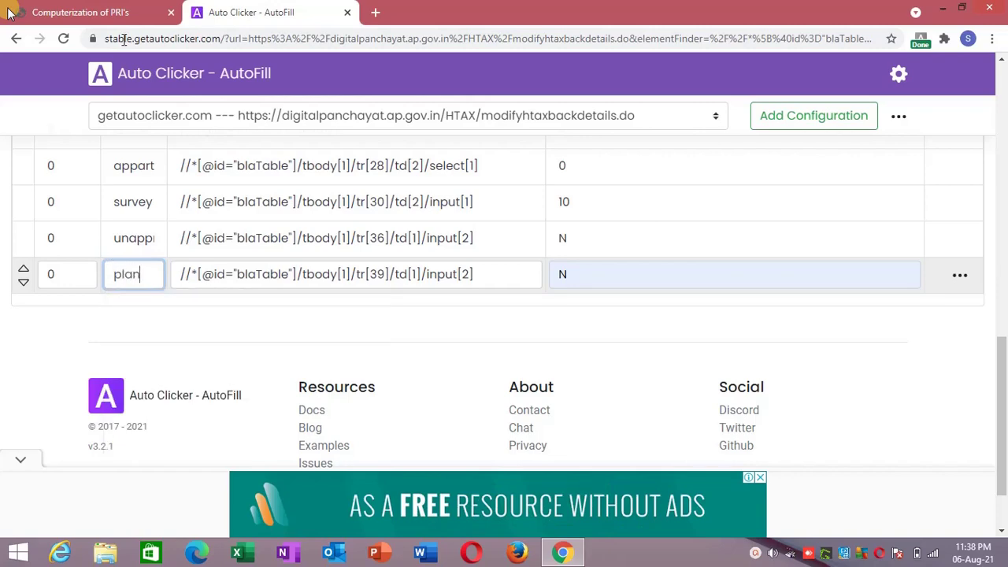
pyautogui.click(114, 10)
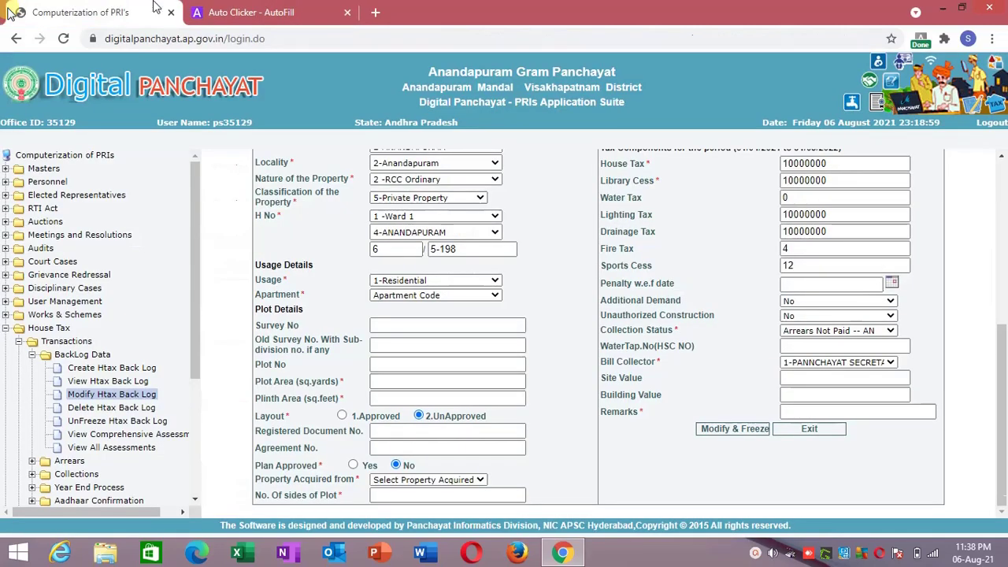
pyautogui.click(227, 10)
pyautogui.write('an ')
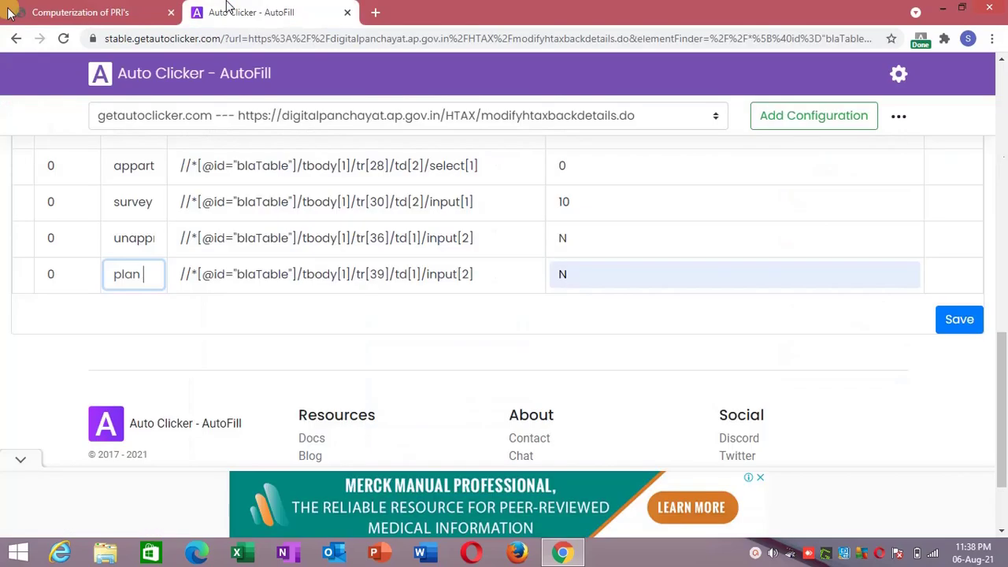
pyautogui.write('approval')
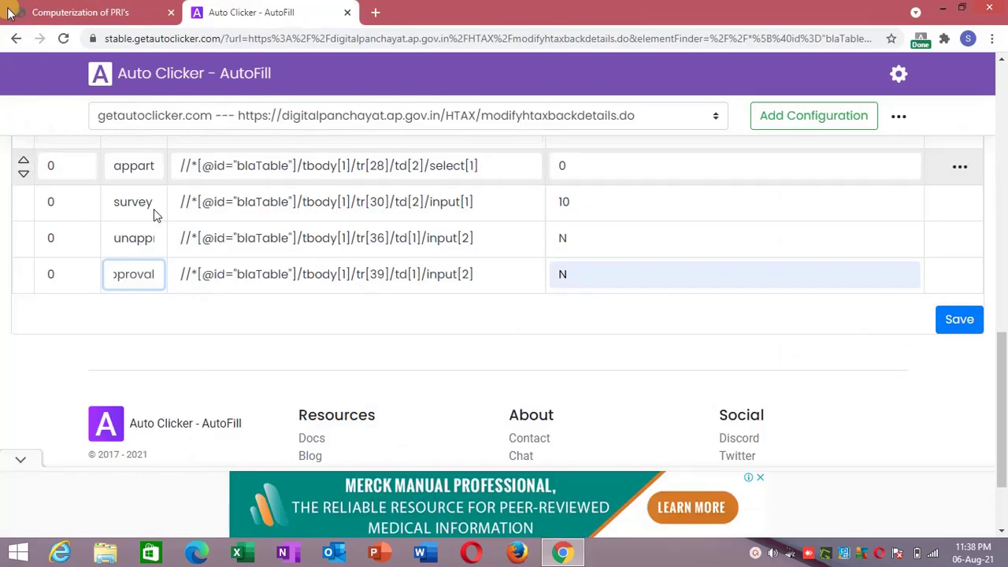
pyautogui.doubleClick(135, 236)
pyautogui.write('lay')
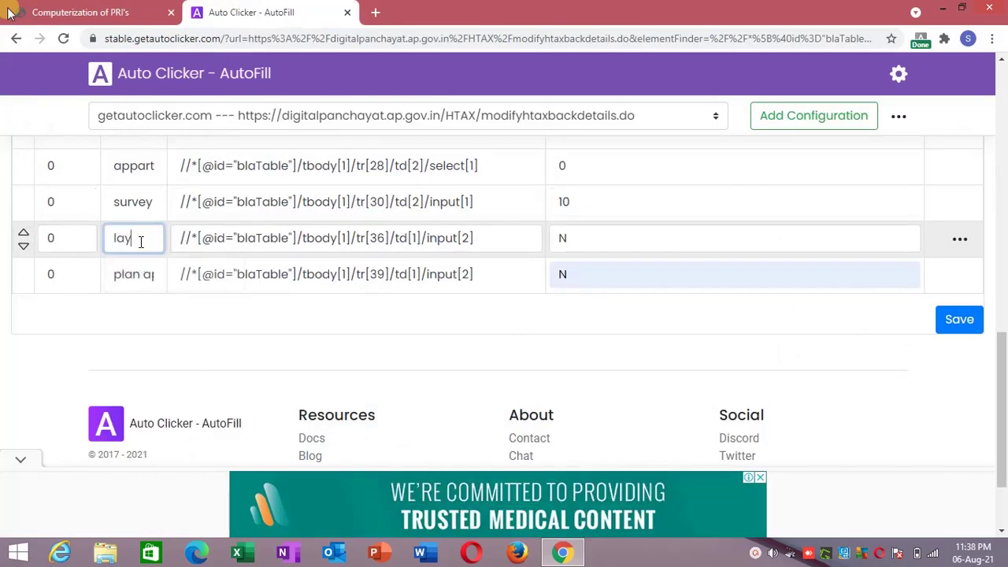
pyautogui.write('out approv')
pyautogui.write('al')
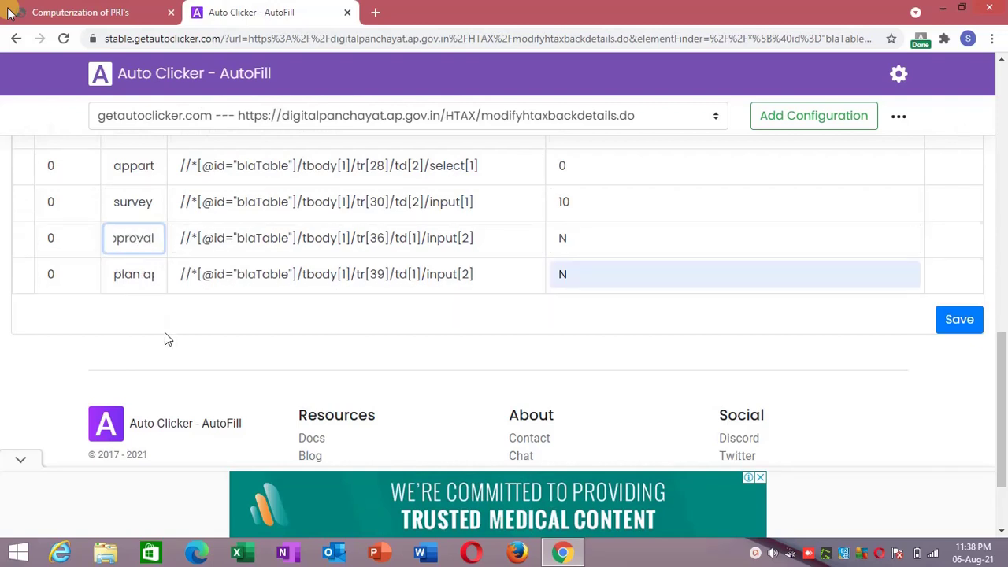
pyautogui.click(703, 319)
pyautogui.click(954, 321)
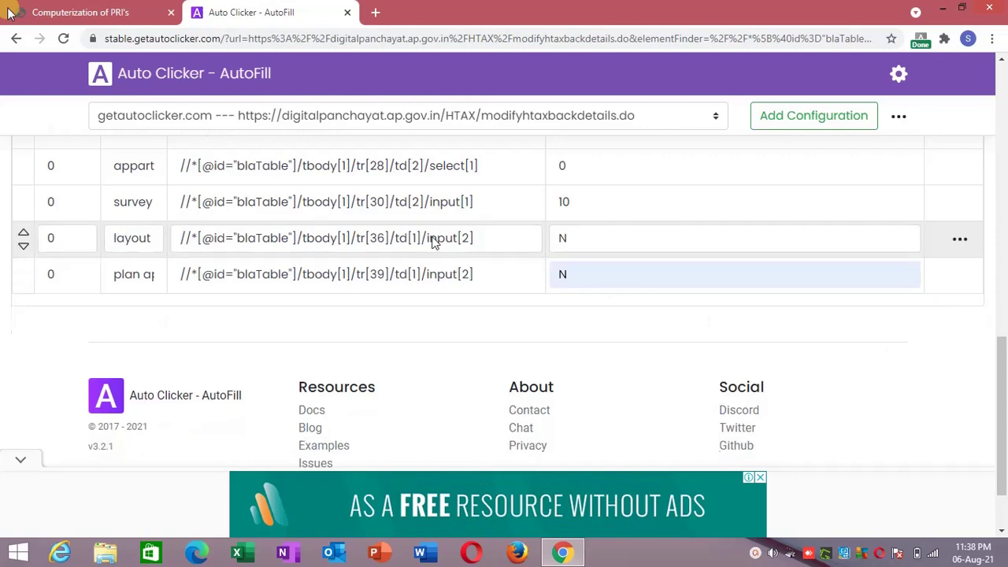
pyautogui.click(167, 8)
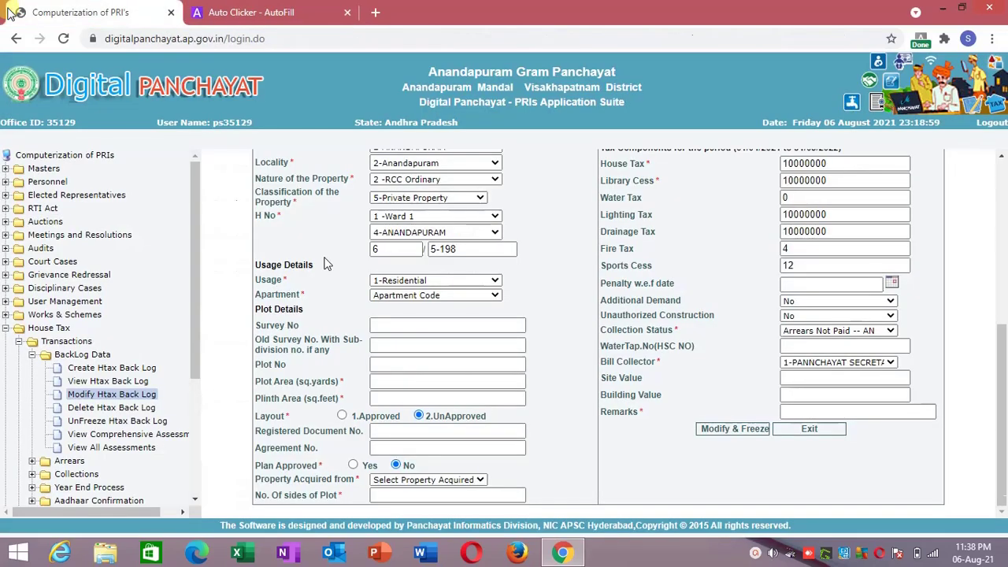
# Add the No. of sides of Plot field as a 'sides of plot' action with value 4 and save.
pyautogui.click(414, 494)
pyautogui.rightClick(410, 497)
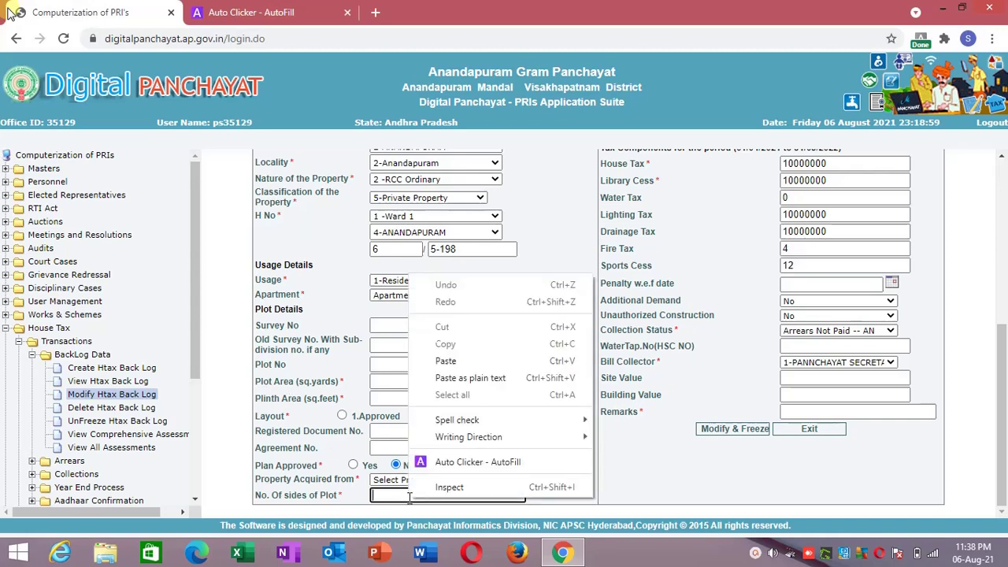
pyautogui.click(437, 463)
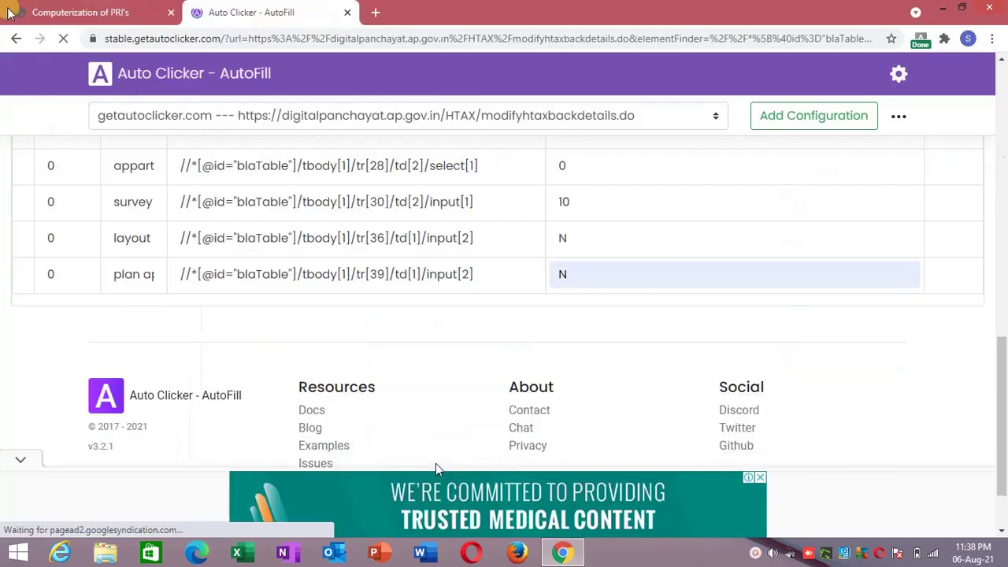
pyautogui.moveTo(1005, 138); pyautogui.dragTo(1005, 425)
pyautogui.click(117, 289)
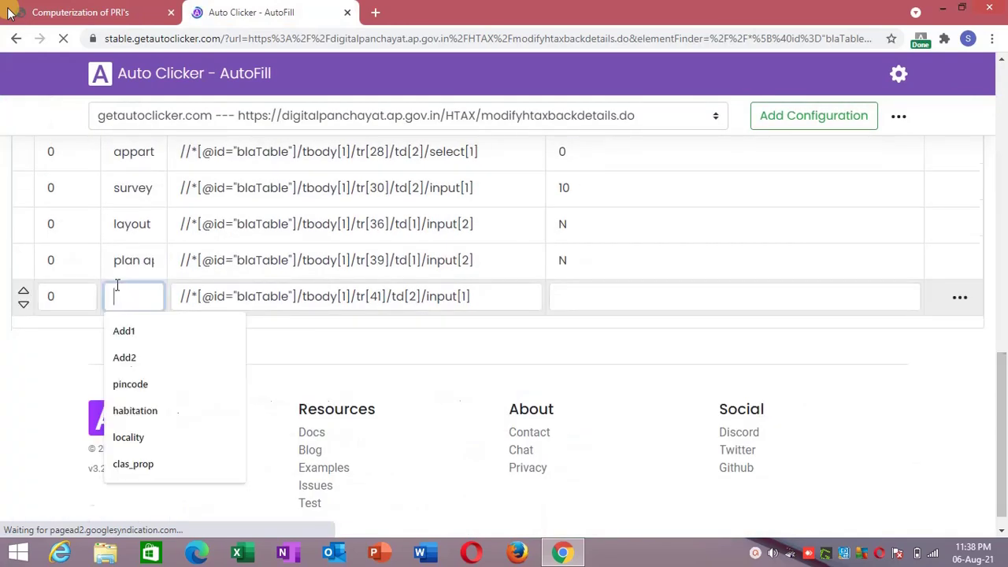
pyautogui.write('sides of p')
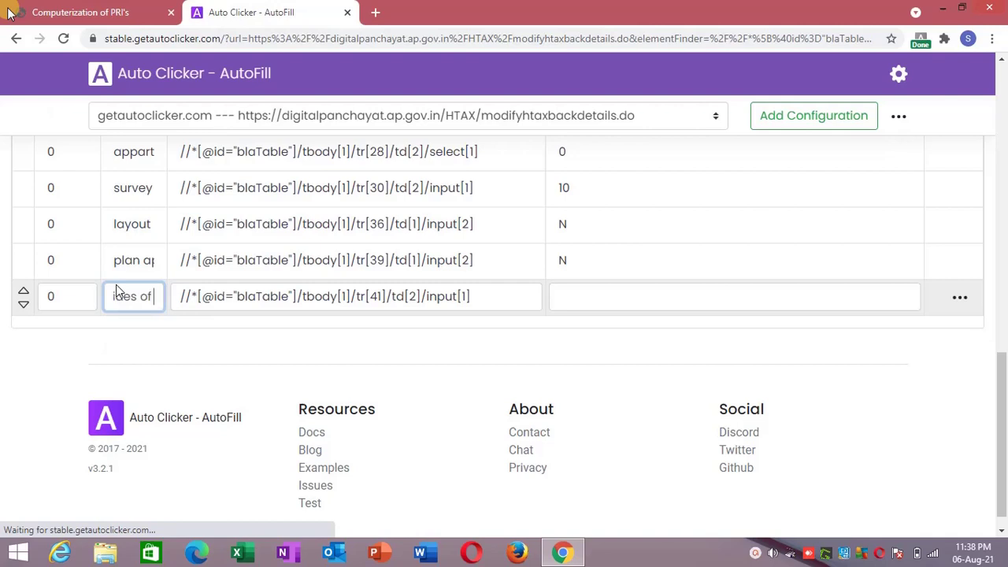
pyautogui.write('lot')
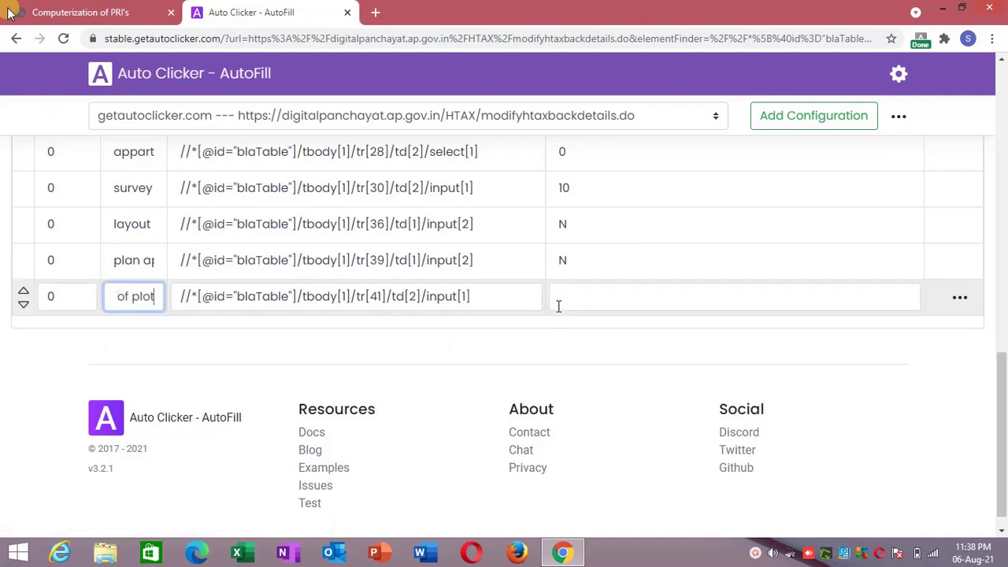
pyautogui.click(558, 300)
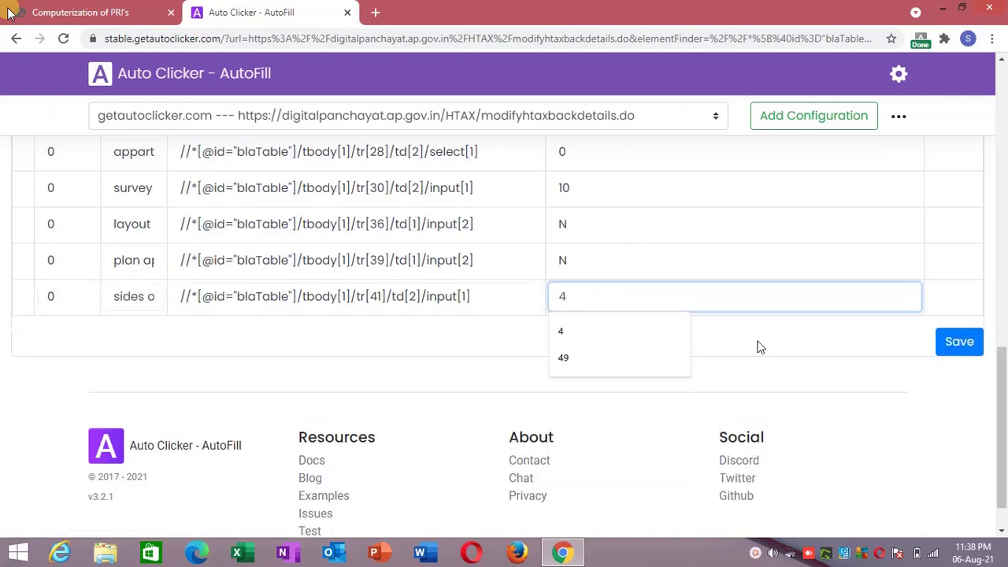
pyautogui.click(960, 343)
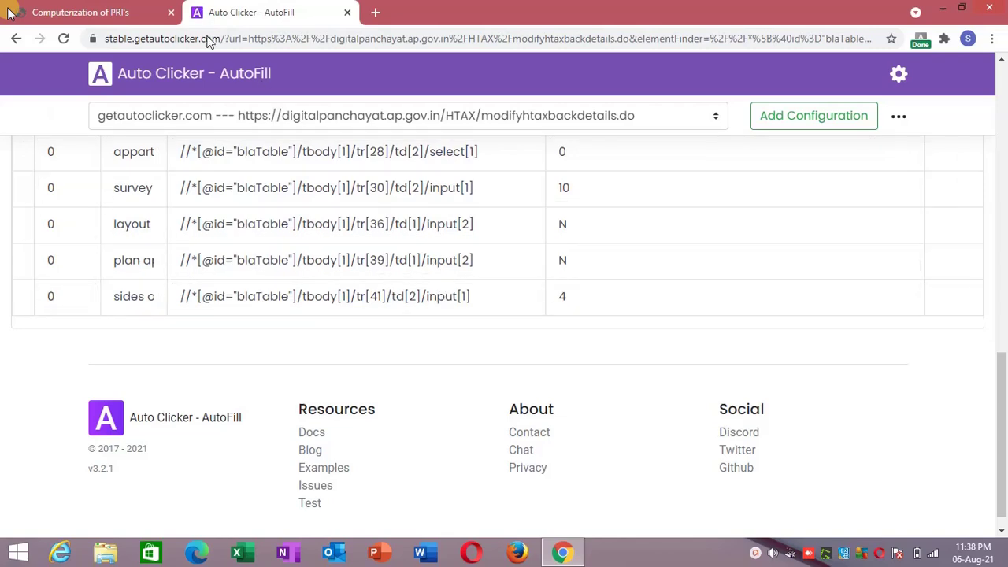
pyautogui.click(162, 7)
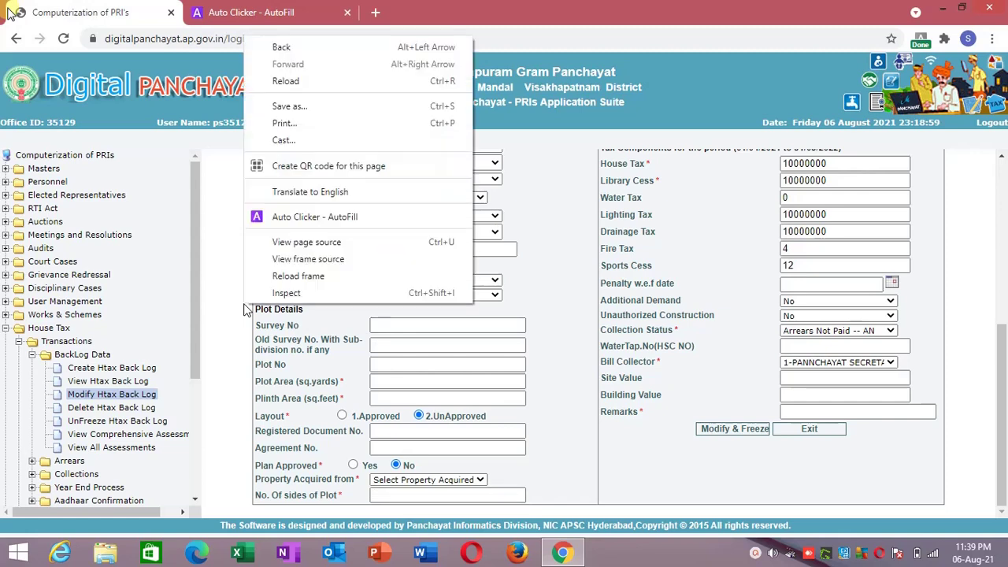
# Rerun AutoFill and verify Survey No 10, UnApproved layout and 4 plot sides, with Plan Approved still blank.
pyautogui.rightClick(244, 306)
pyautogui.click(268, 278)
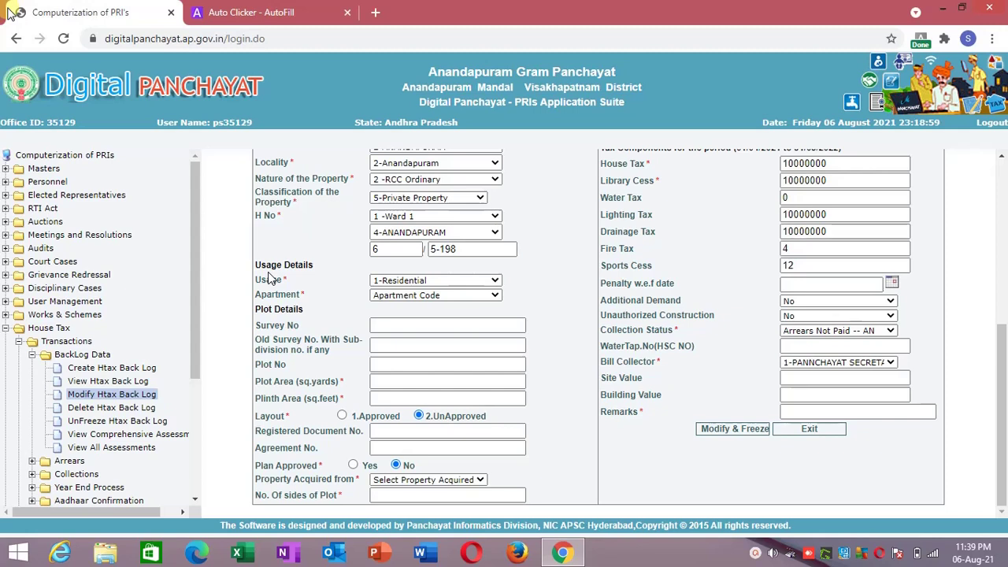
pyautogui.moveTo(1004, 338); pyautogui.dragTo(999, 435)
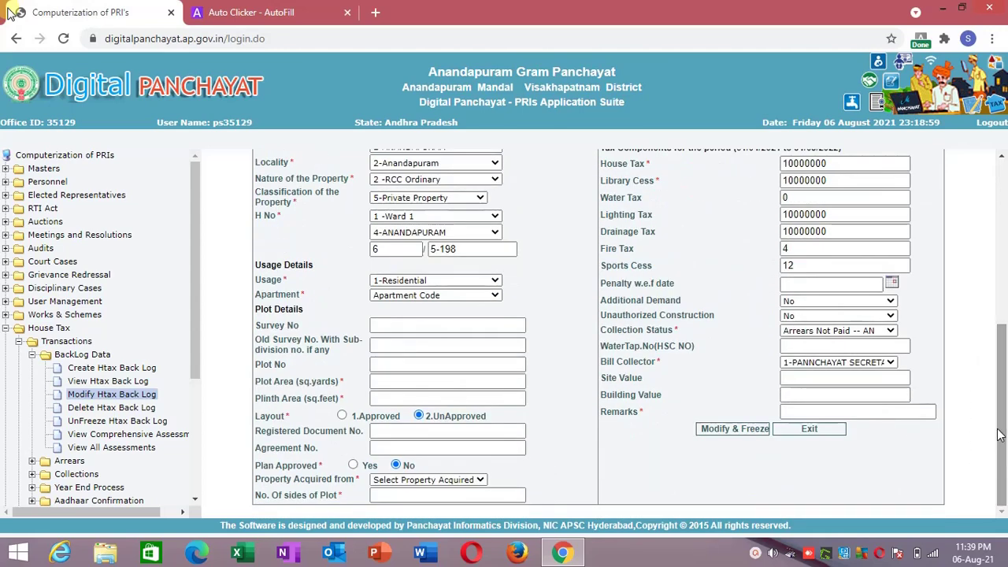
pyautogui.click(755, 554)
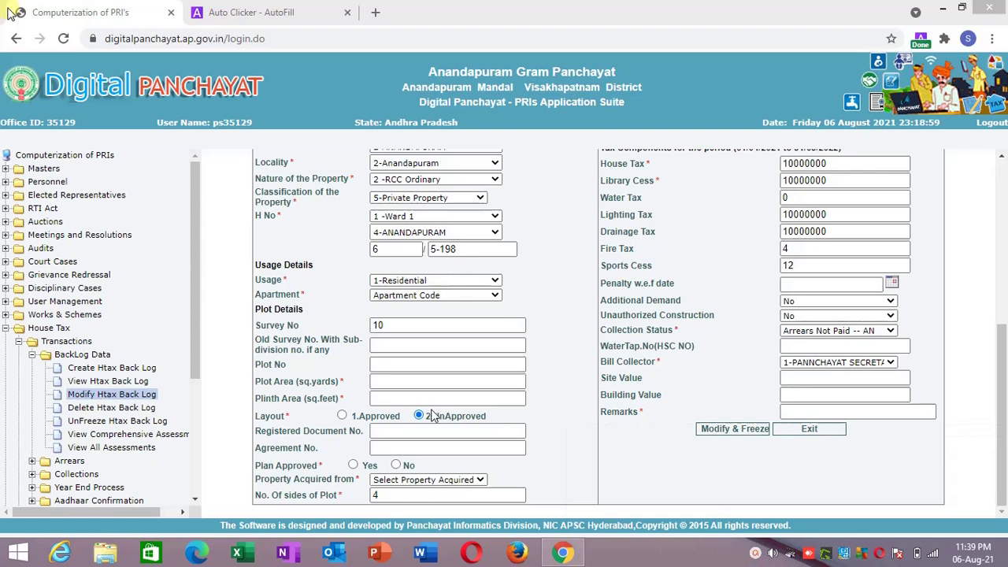
pyautogui.click(430, 298)
pyautogui.click(430, 299)
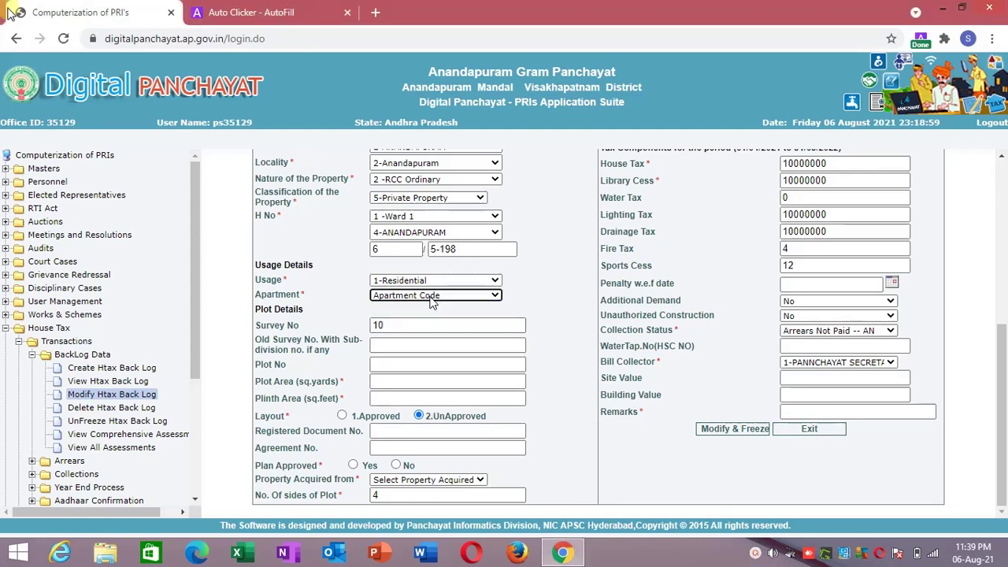
pyautogui.click(388, 326)
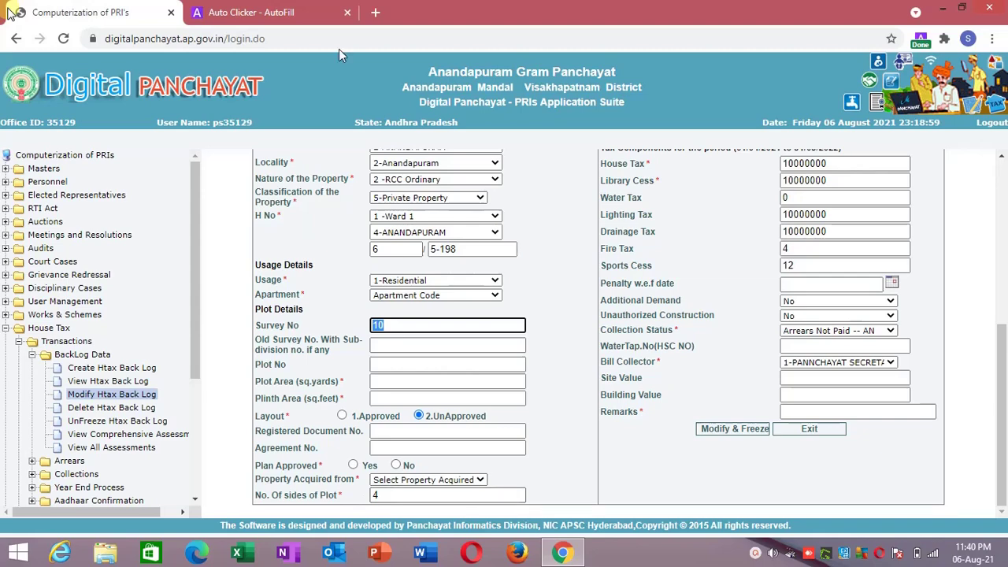
# Give the 'plan ap' action a 0.5 s initial wait and save the configuration.
pyautogui.click(250, 12)
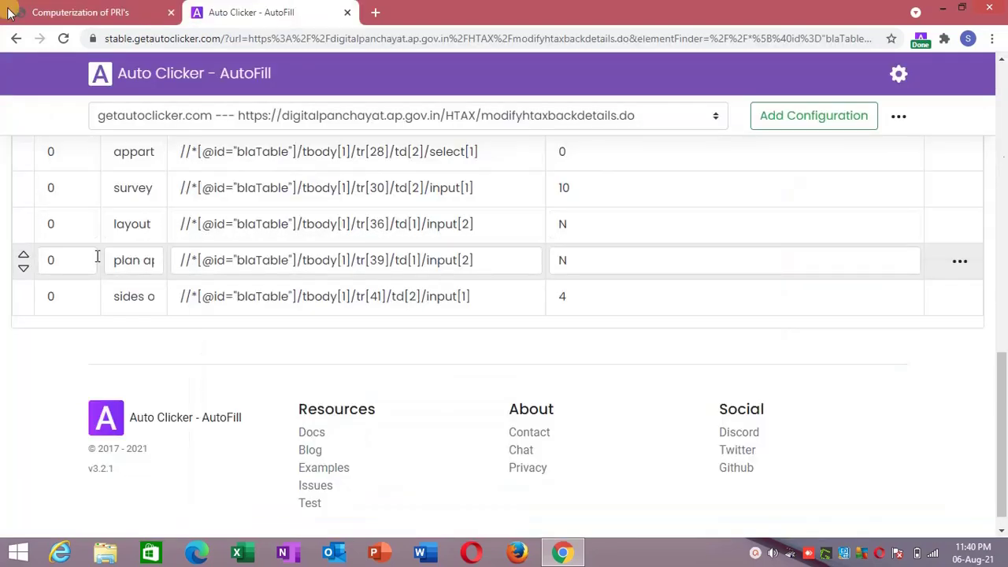
pyautogui.click(67, 261)
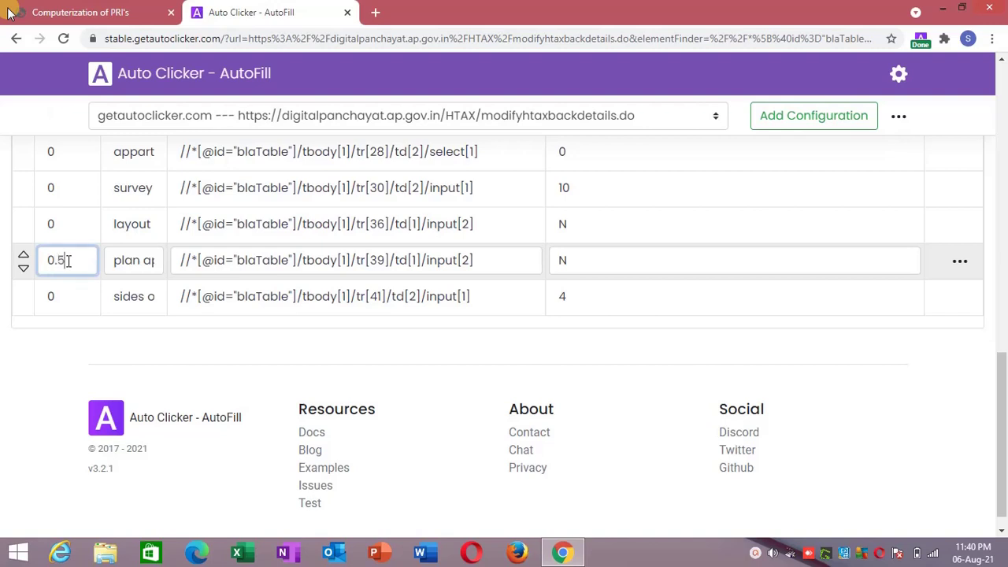
pyautogui.click(299, 341)
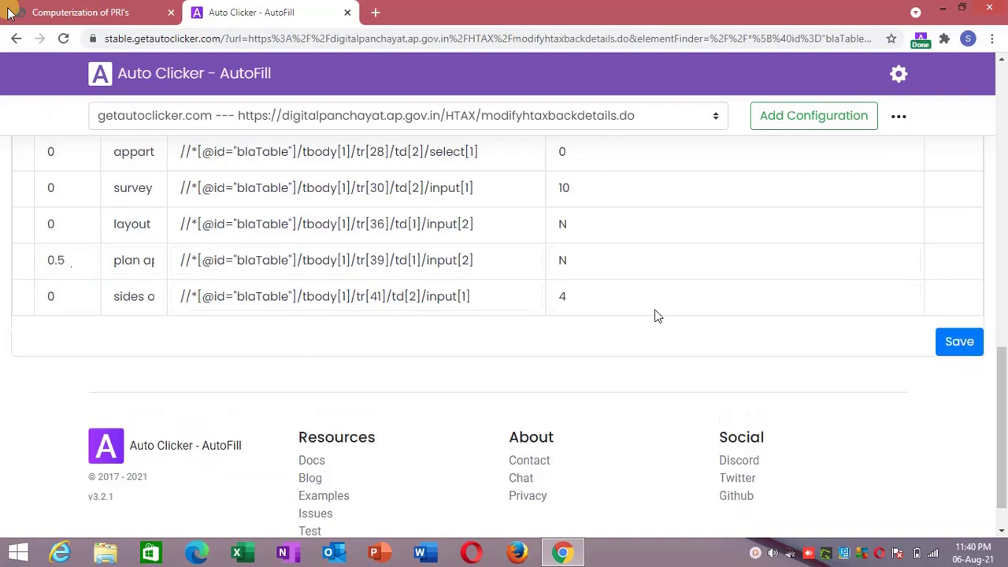
pyautogui.click(959, 342)
# Reload the Digital Panchayat form frame so the autofill runs again.
pyautogui.click(110, 12)
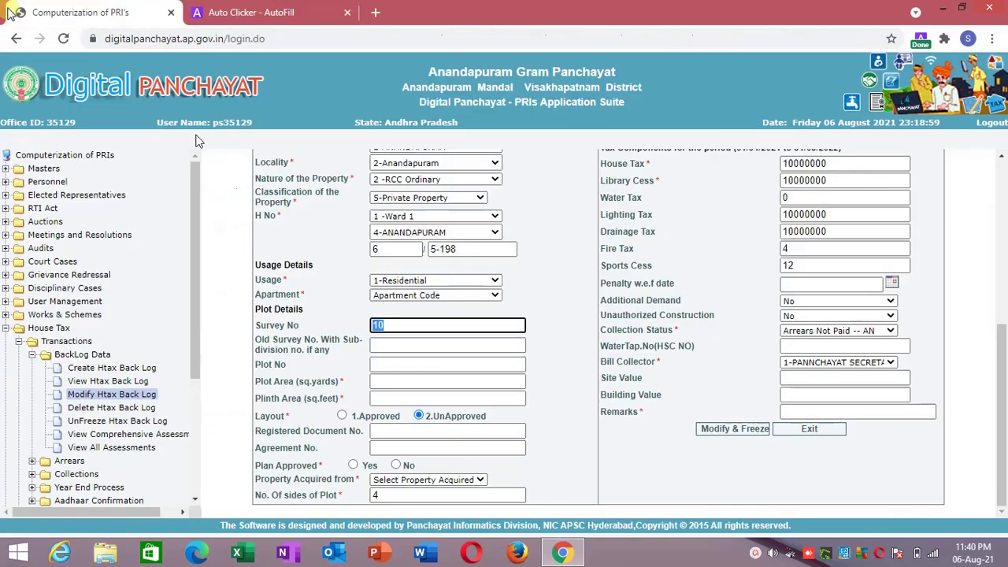
pyautogui.rightClick(239, 269)
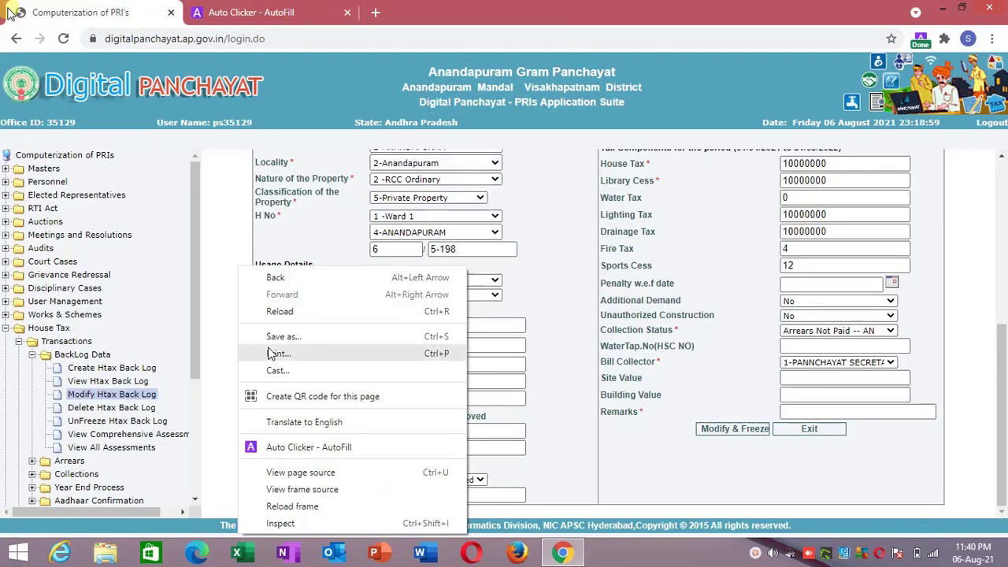
pyautogui.click(270, 507)
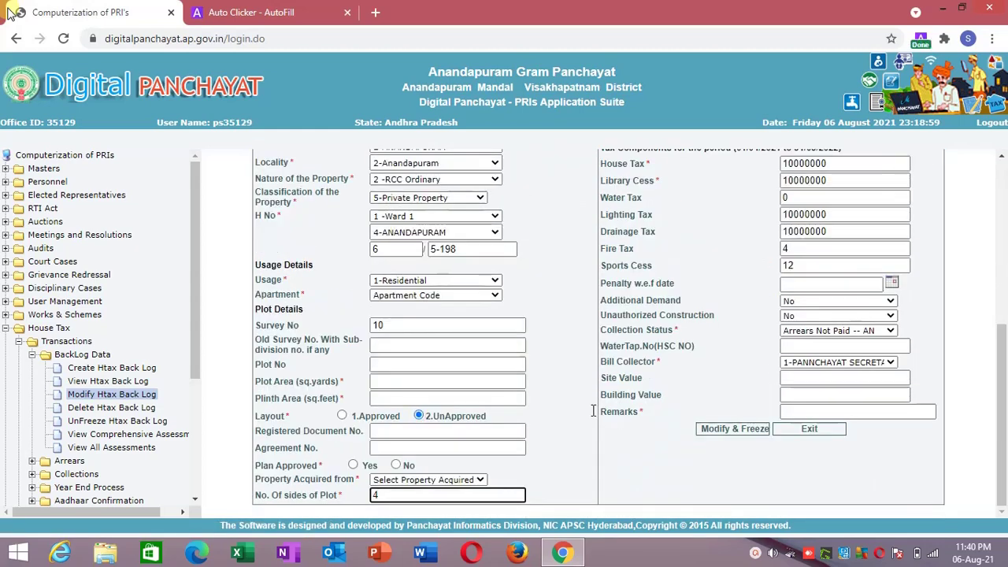
# Set the plan approval wait back to 0, move it up above 'block', and save.
pyautogui.click(271, 11)
pyautogui.moveTo(74, 260); pyautogui.dragTo(3, 303)
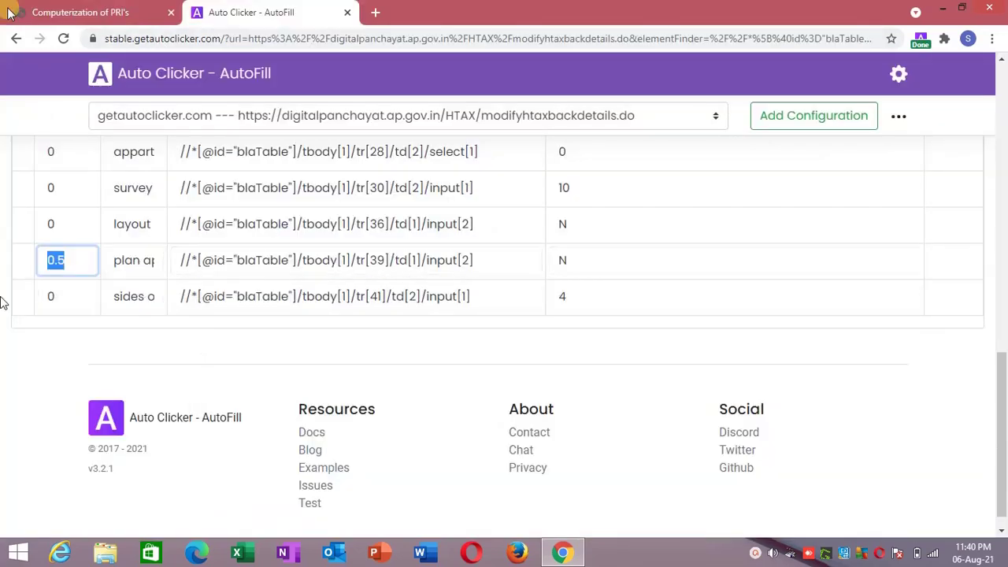
pyautogui.write('0')
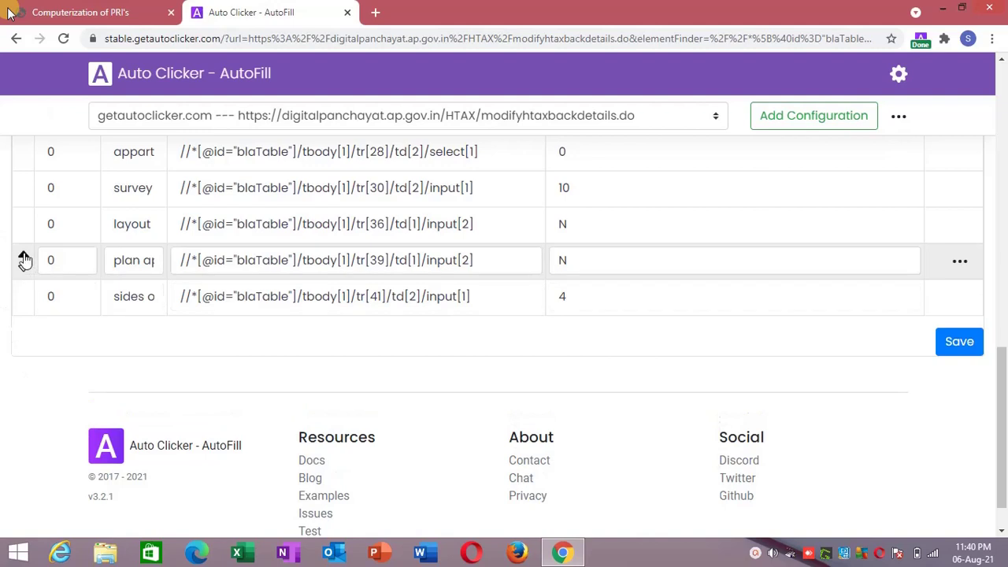
pyautogui.click(25, 260)
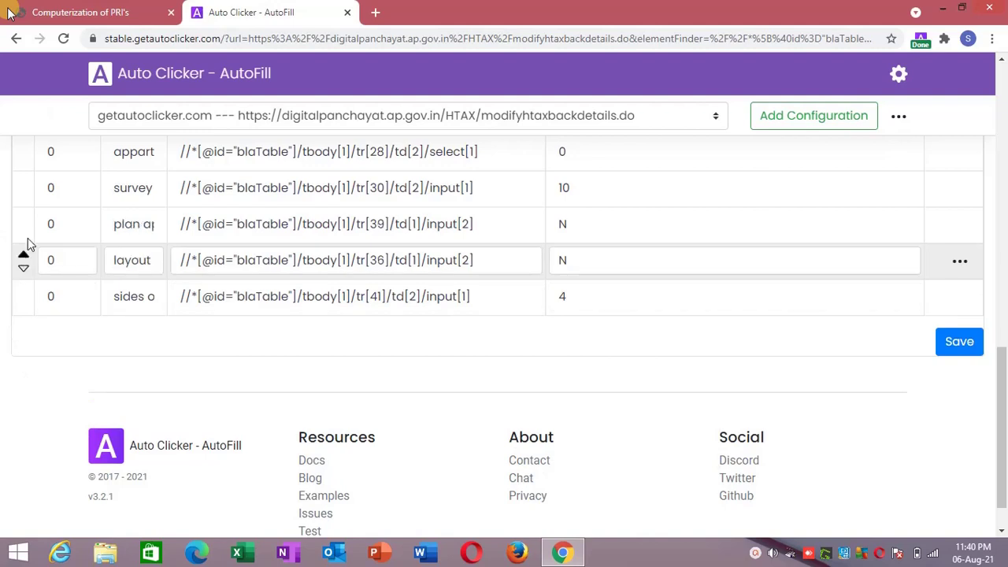
pyautogui.click(24, 223)
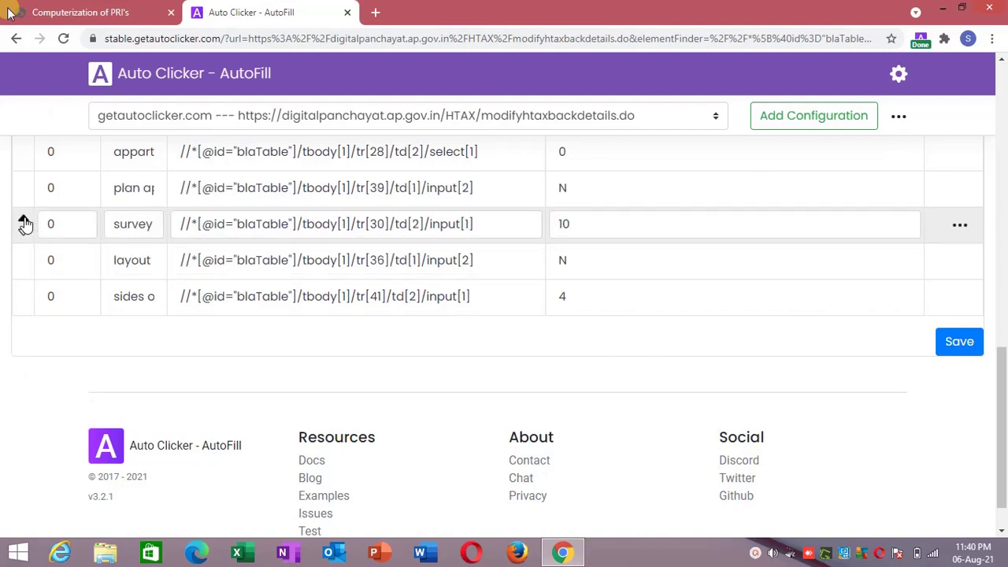
pyautogui.click(24, 189)
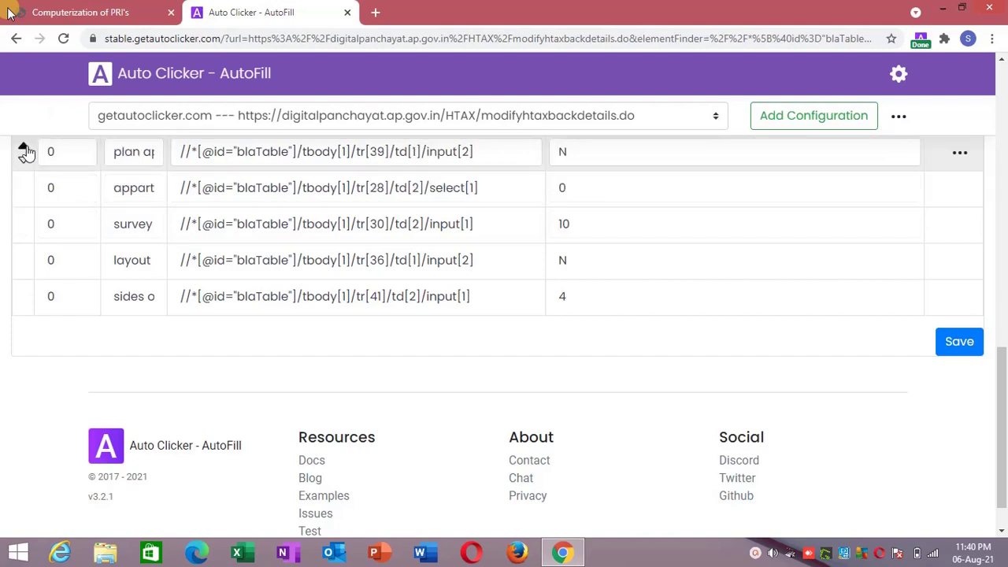
pyautogui.click(24, 152)
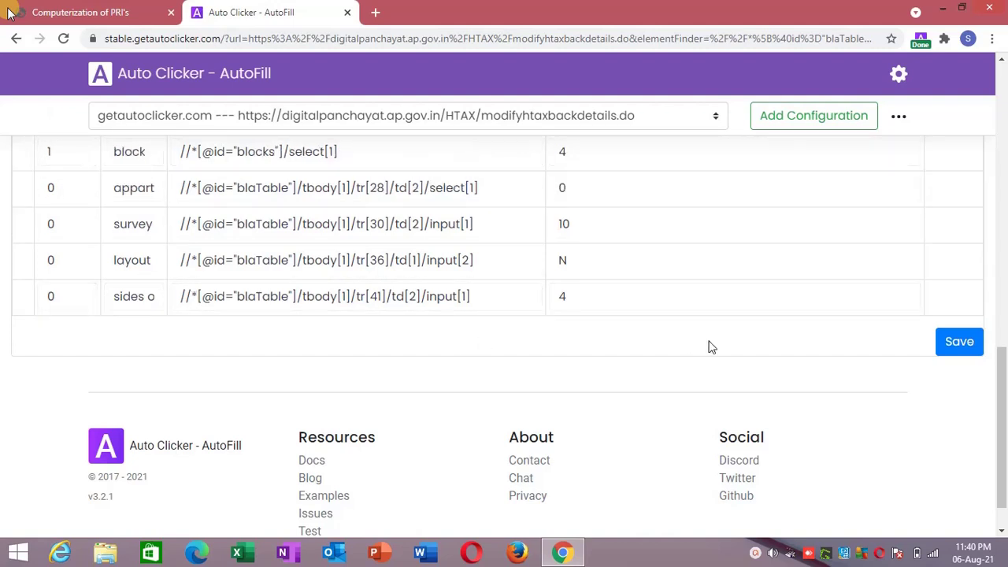
pyautogui.click(959, 342)
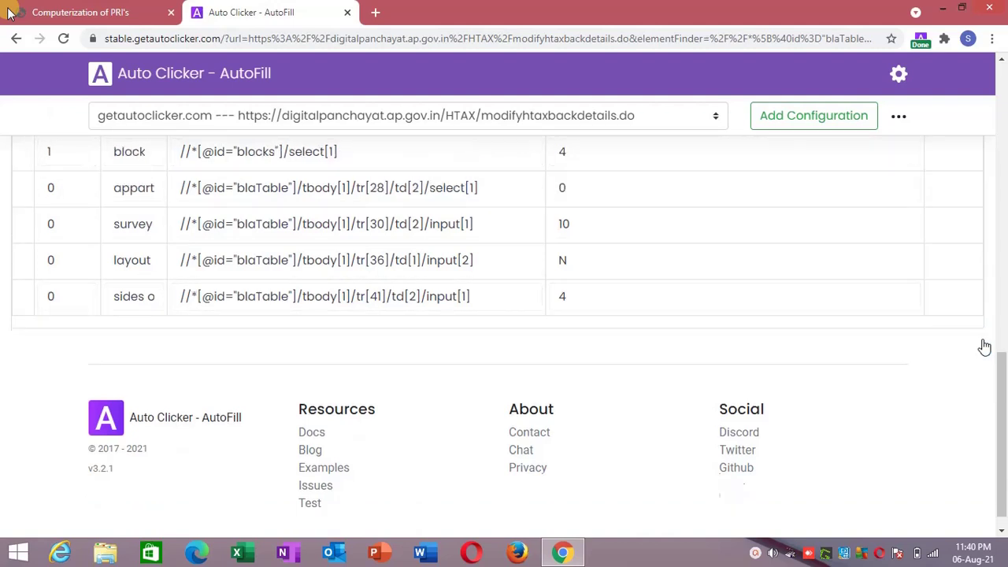
pyautogui.click(128, 8)
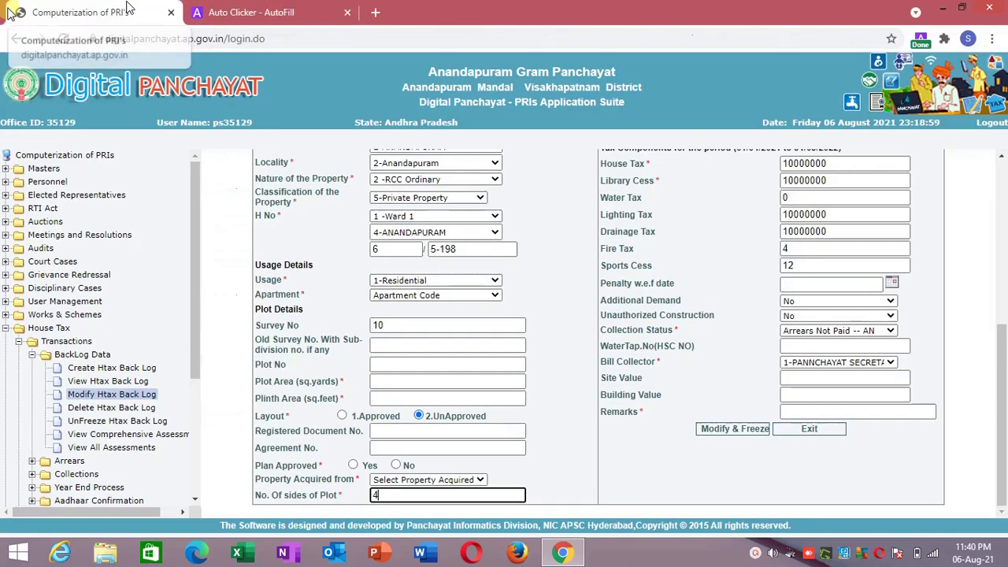
# Reload the assessment 998 frame and confirm Plan Approved now fills as No.
pyautogui.rightClick(234, 254)
pyautogui.click(272, 493)
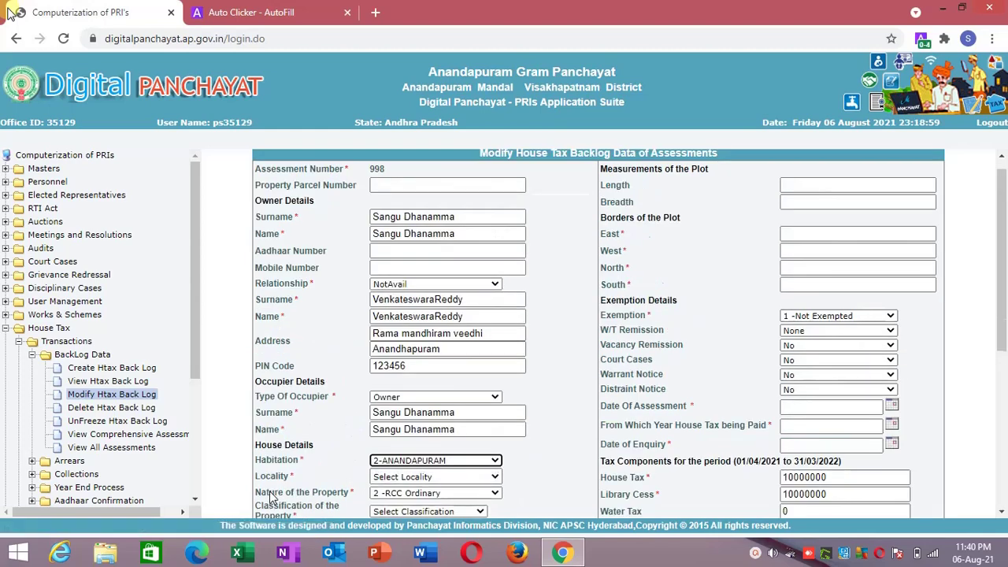
pyautogui.scroll(-4, 270, 496)
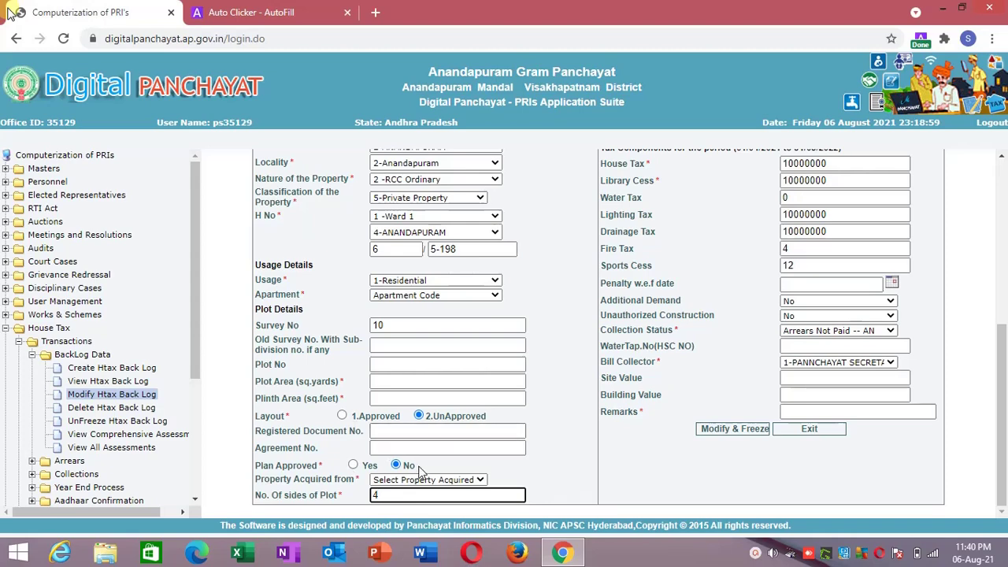
pyautogui.moveTo(1004, 420); pyautogui.dragTo(1007, 155)
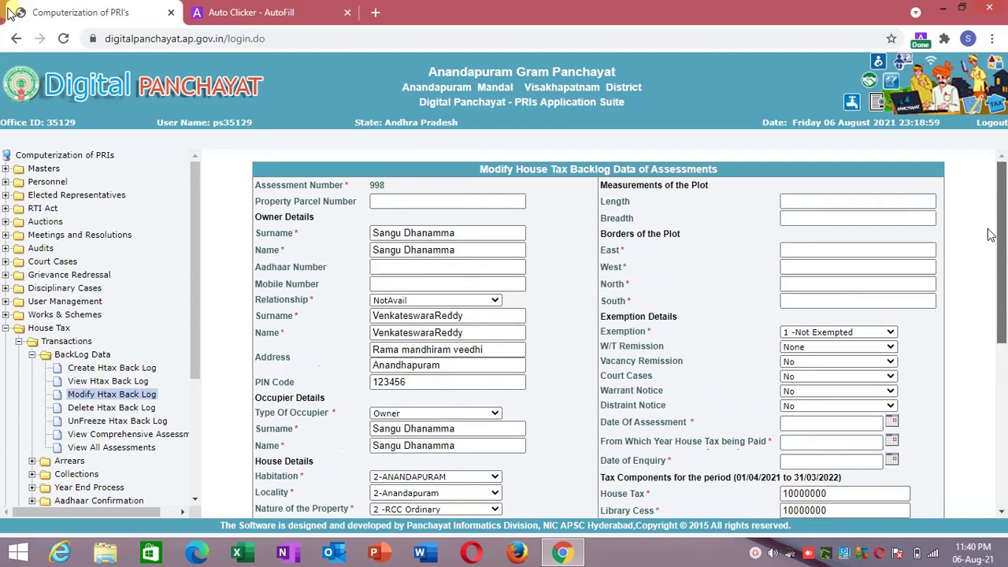
pyautogui.moveTo(1000, 256); pyautogui.dragTo(997, 346)
pyautogui.click(816, 249)
# Add a Date1 action filling Date Of Assessment with 01/04/2021 and save.
pyautogui.rightClick(816, 249)
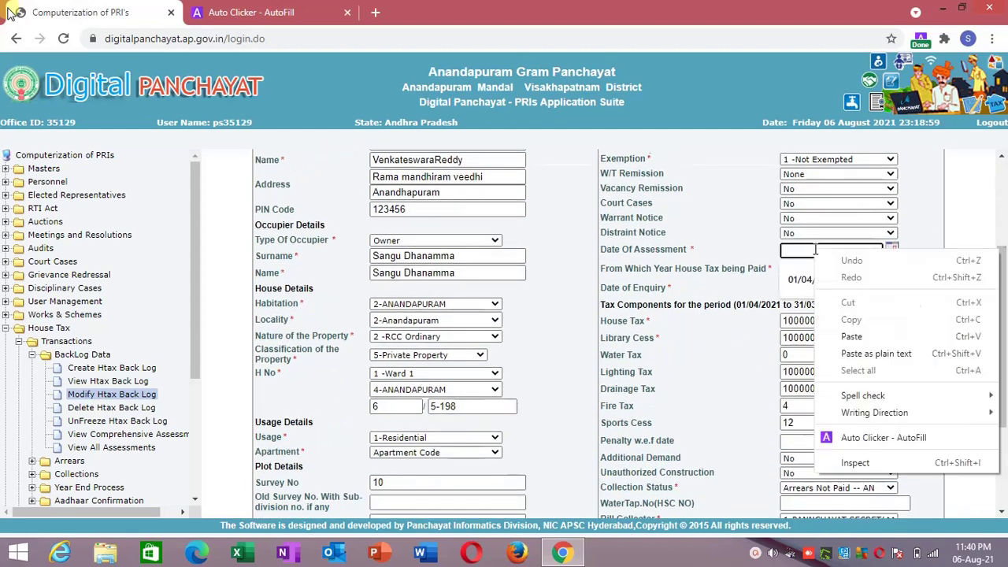
pyautogui.click(845, 439)
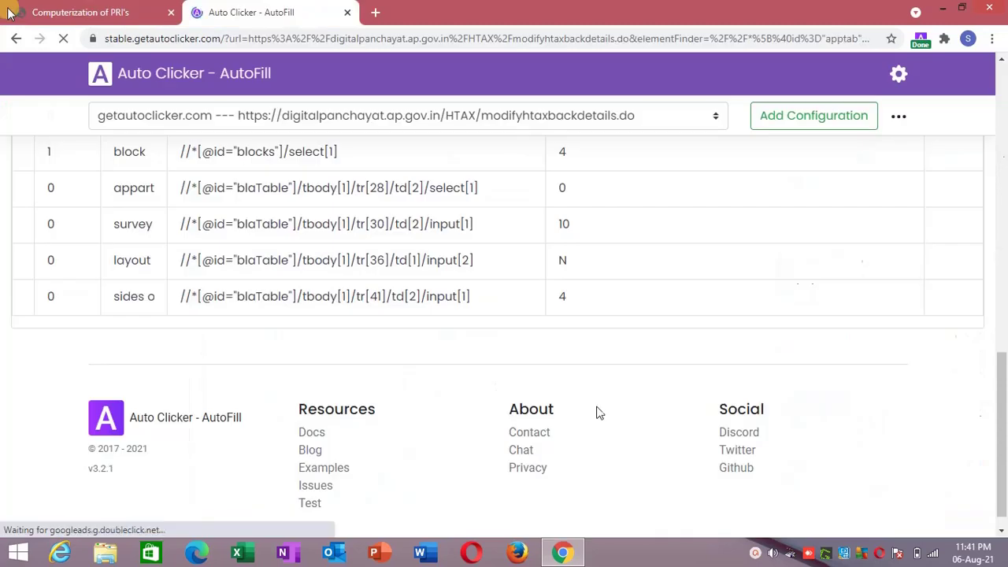
pyautogui.click(1005, 290)
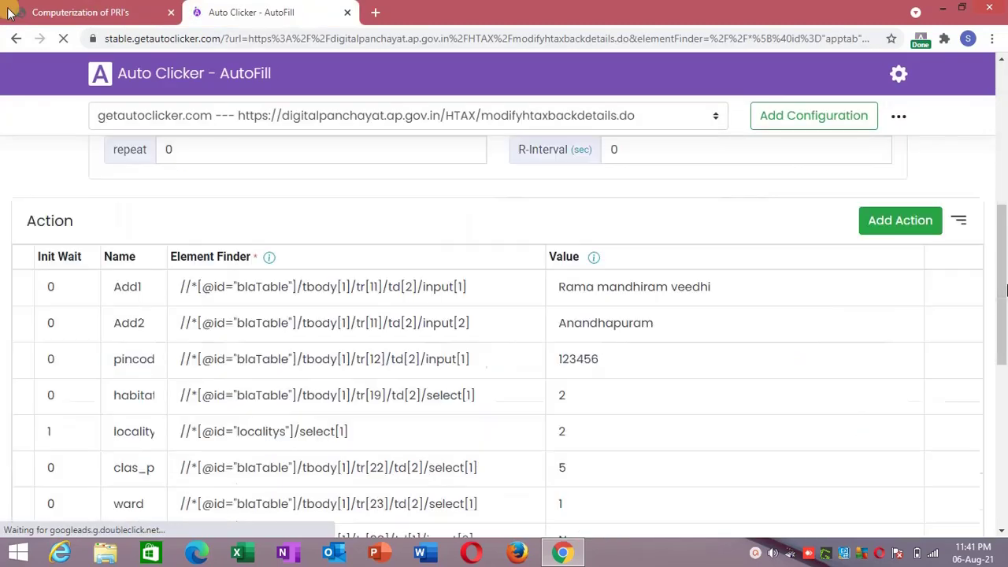
pyautogui.scroll(-5, 1006, 289)
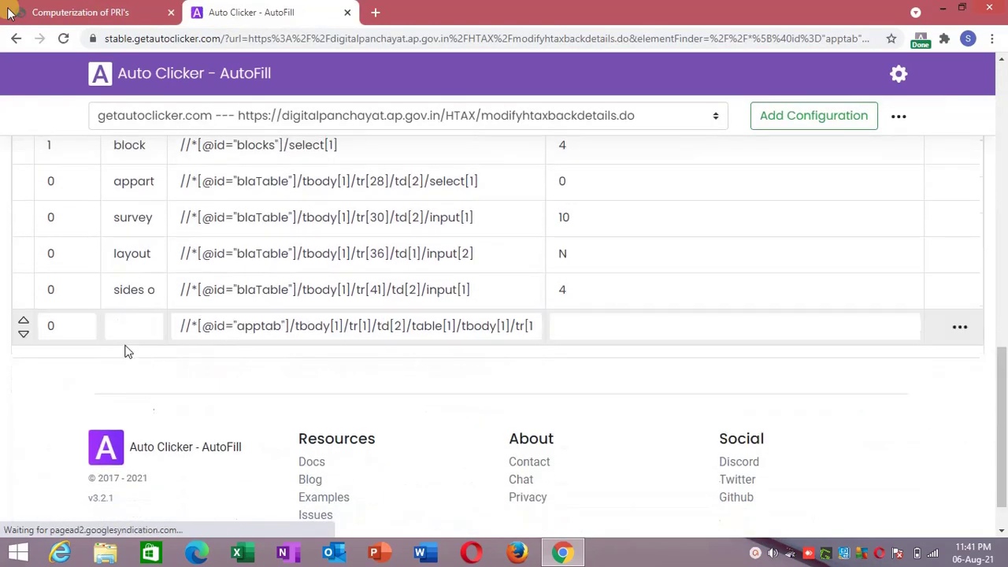
pyautogui.click(133, 327)
pyautogui.write('Date1')
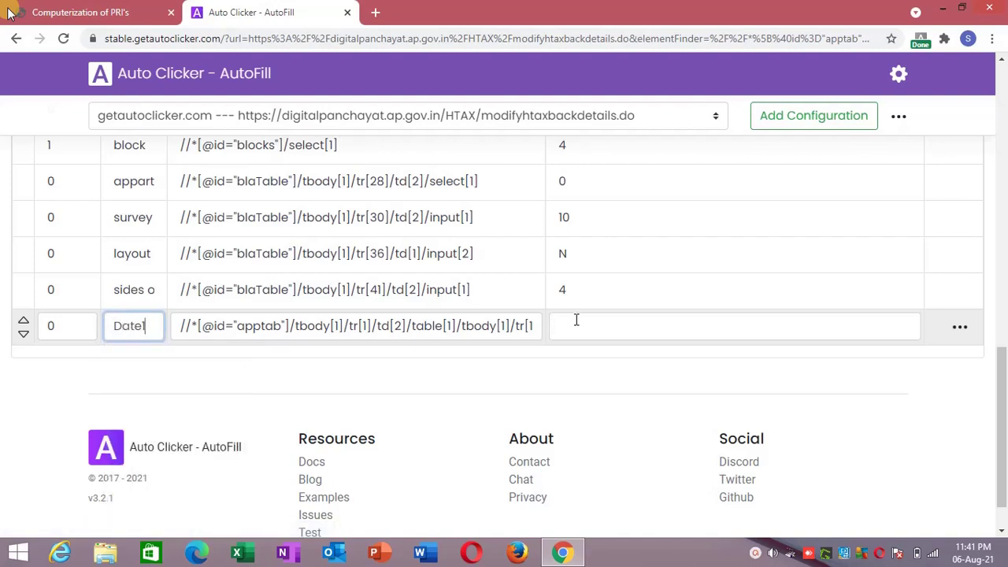
pyautogui.click(576, 320)
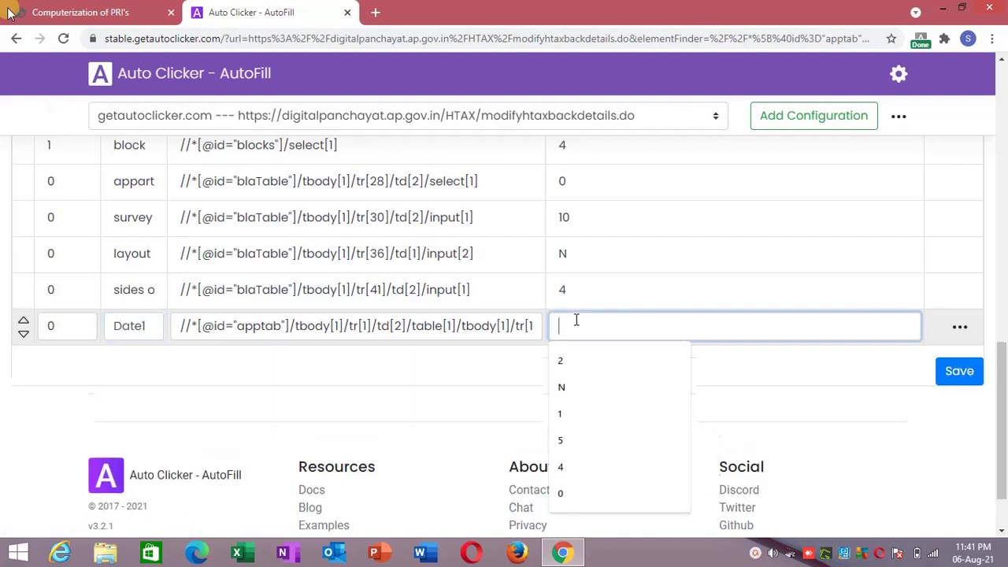
pyautogui.write('01')
pyautogui.press('Down')
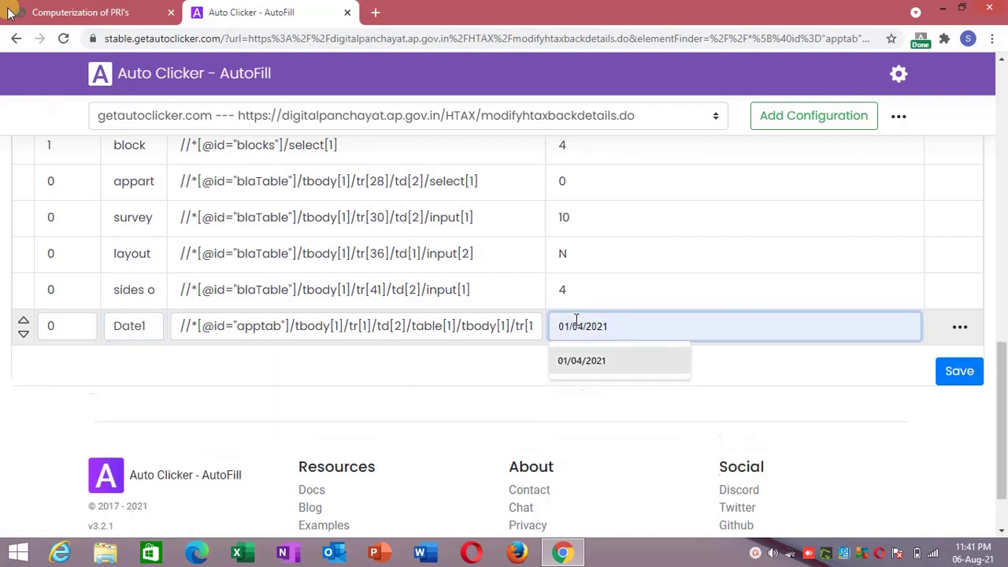
pyautogui.press('Return')
pyautogui.click(955, 372)
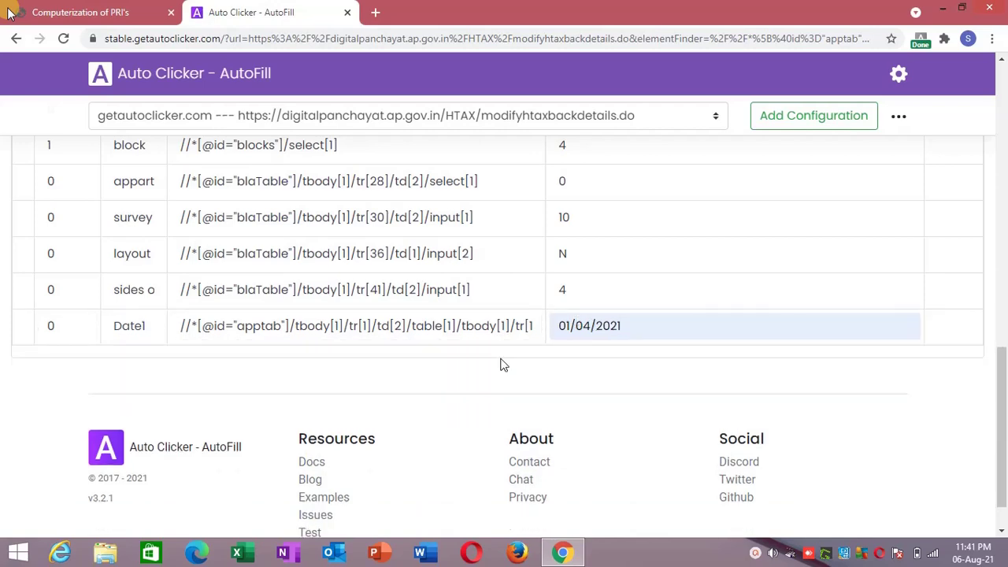
pyautogui.click(10, 12)
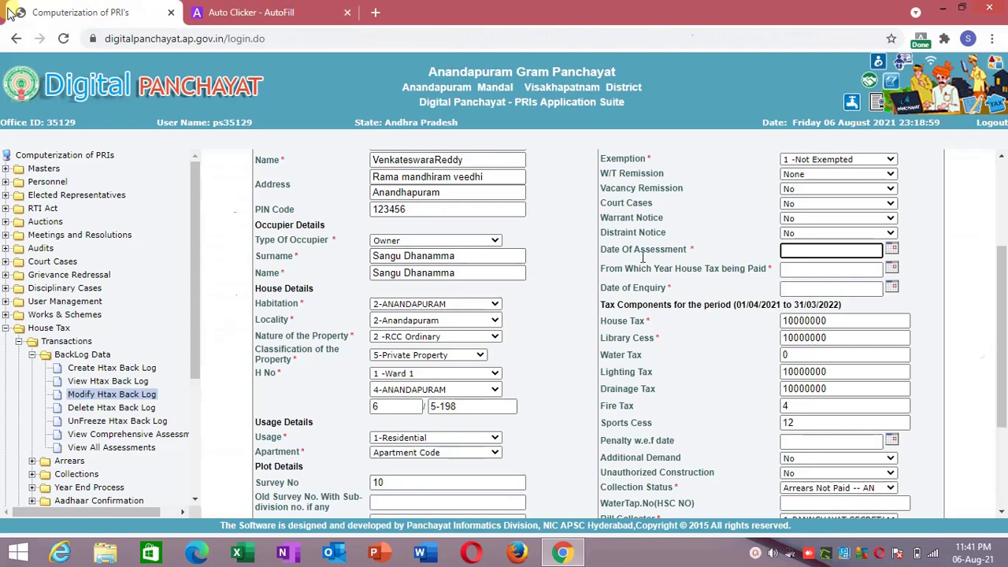
# Add a date2 action filling the tax-paid-from year field with 01/04/2021 and save.
pyautogui.rightClick(784, 269)
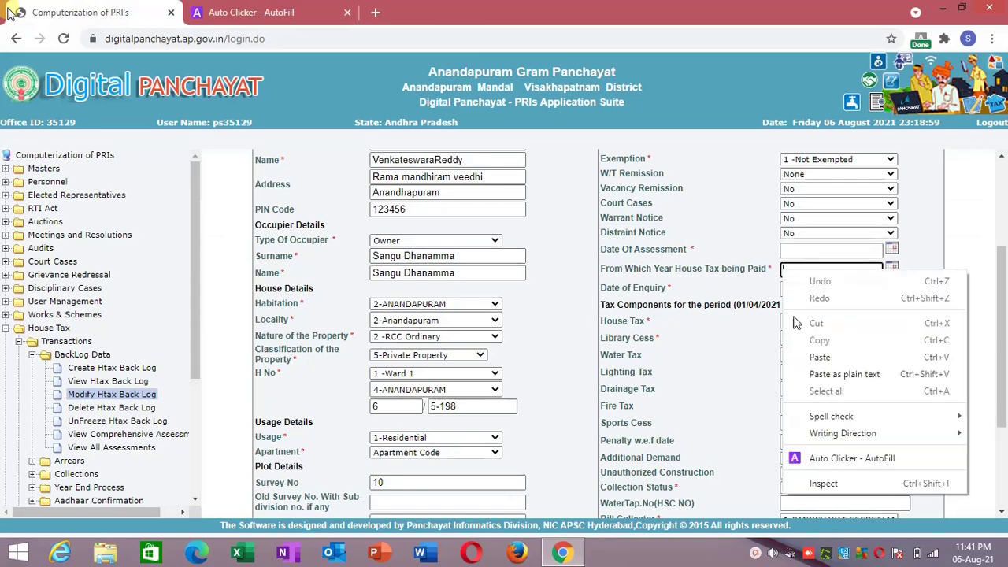
pyautogui.click(803, 463)
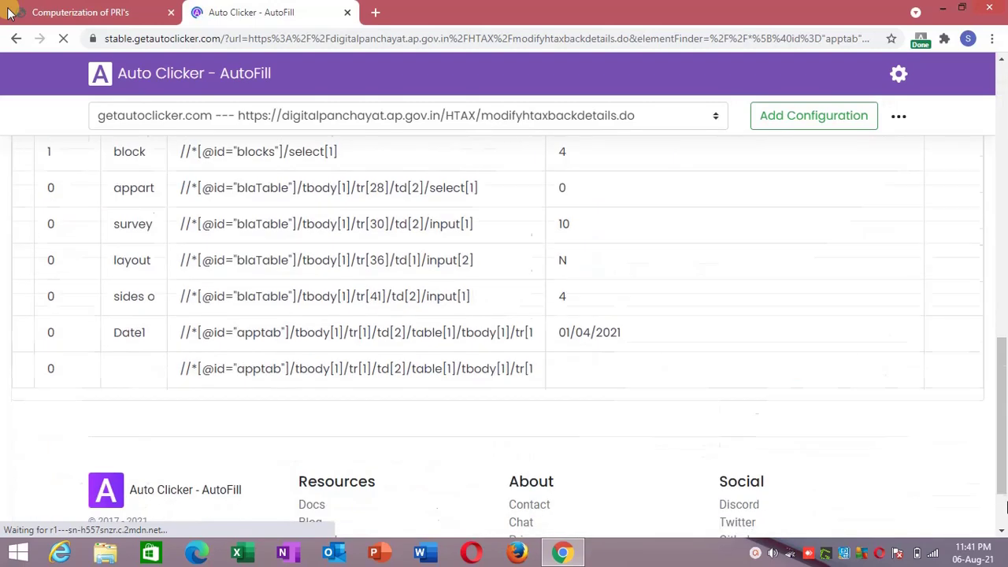
pyautogui.click(146, 276)
pyautogui.write('date2')
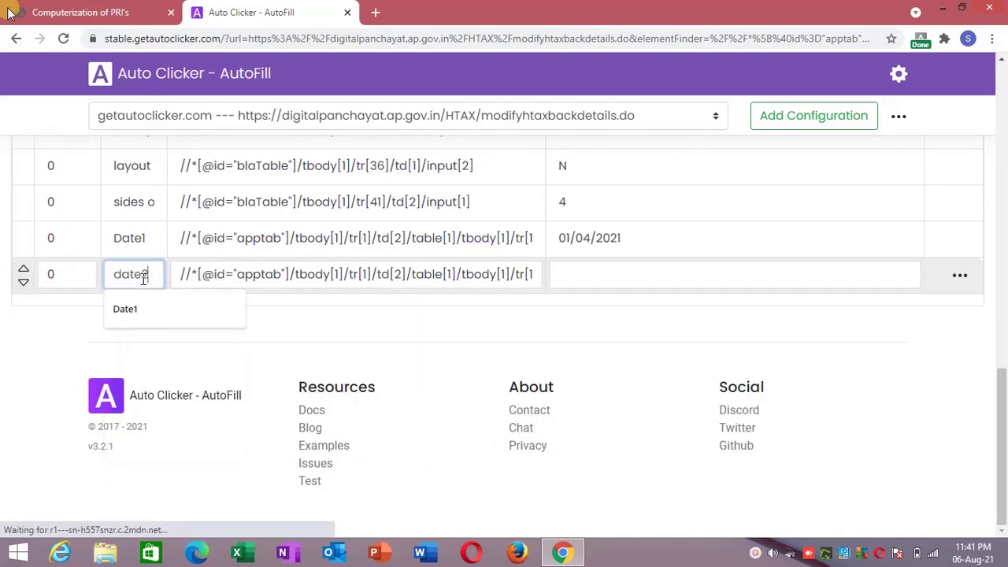
pyautogui.click(565, 281)
pyautogui.write('01')
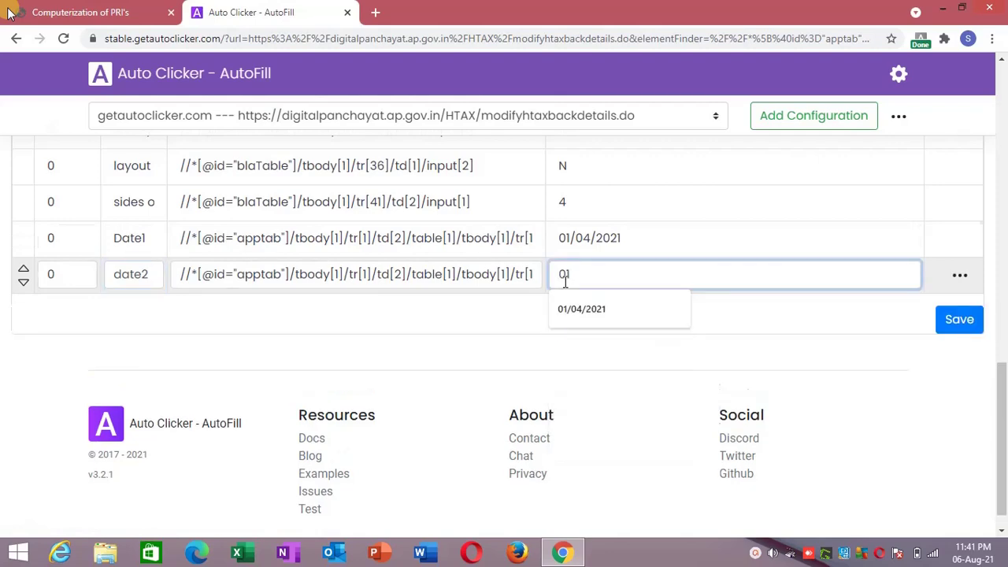
pyautogui.click(585, 308)
pyautogui.click(960, 319)
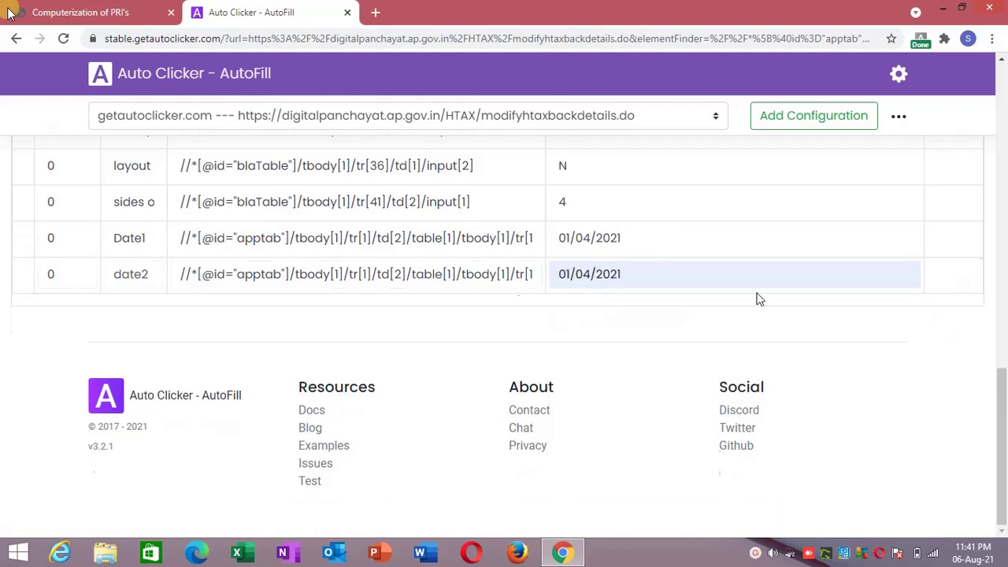
pyautogui.click(103, 11)
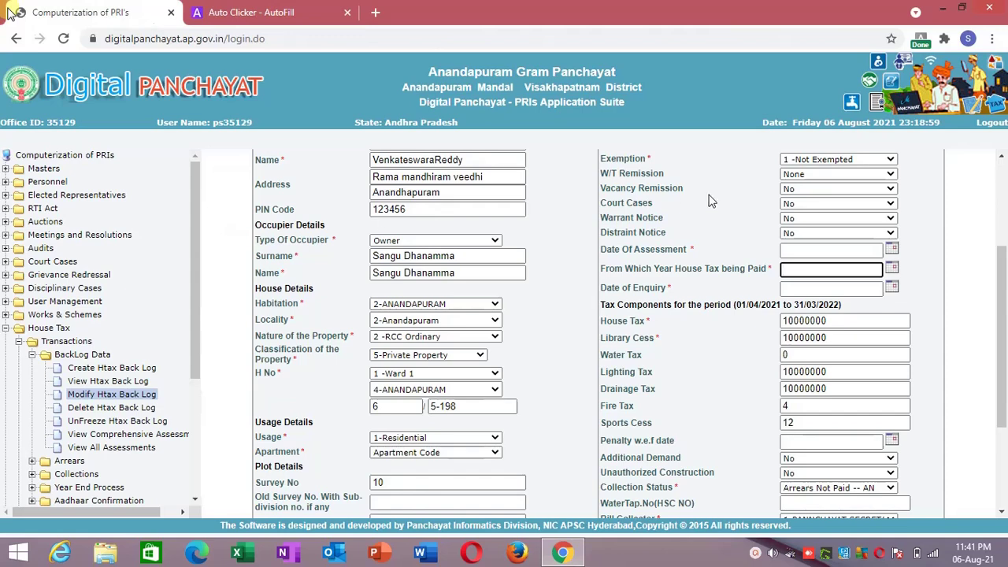
# Add a date3 action filling Date of Enquiry with 01/04/2021 and save.
pyautogui.rightClick(788, 292)
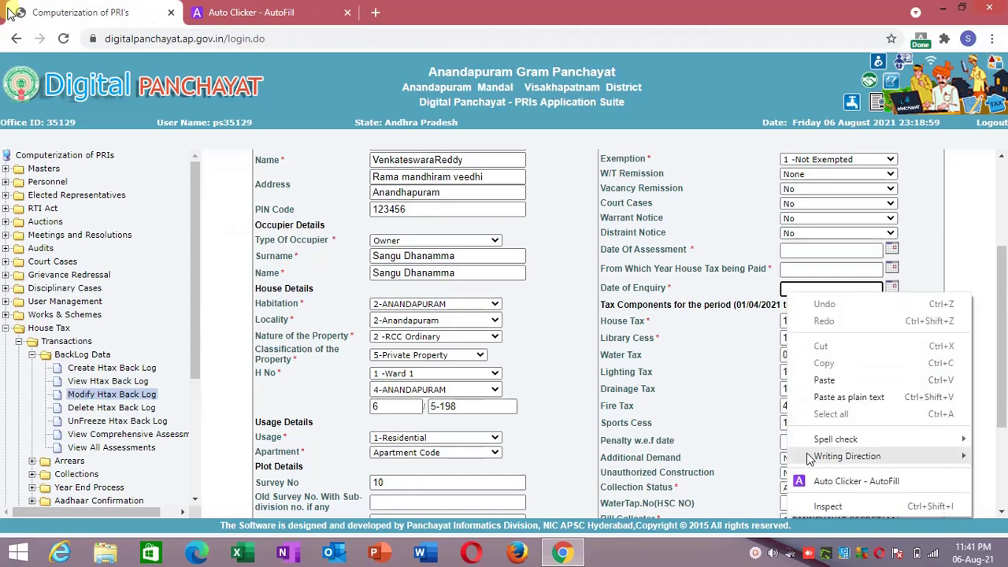
pyautogui.click(817, 487)
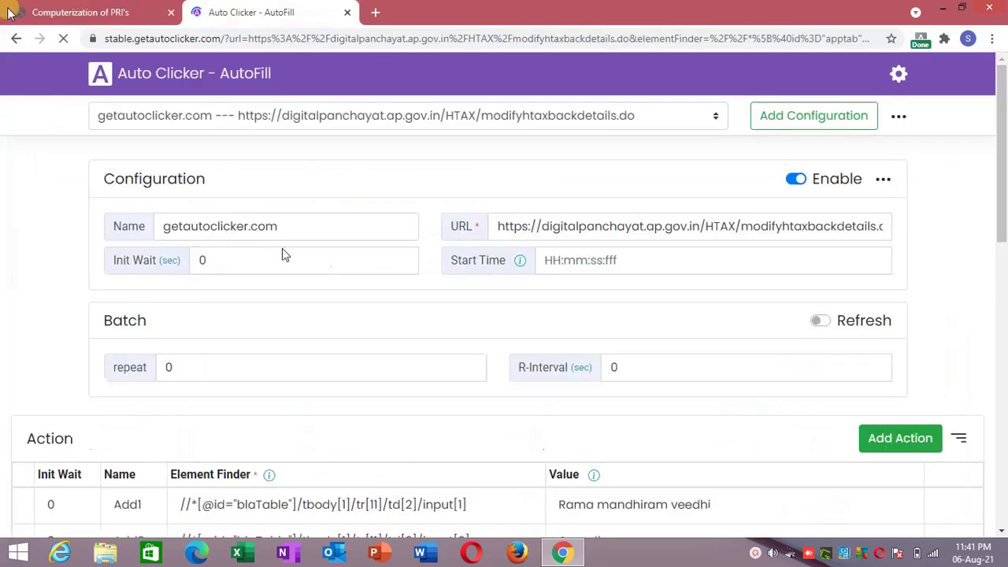
pyautogui.click(1007, 296)
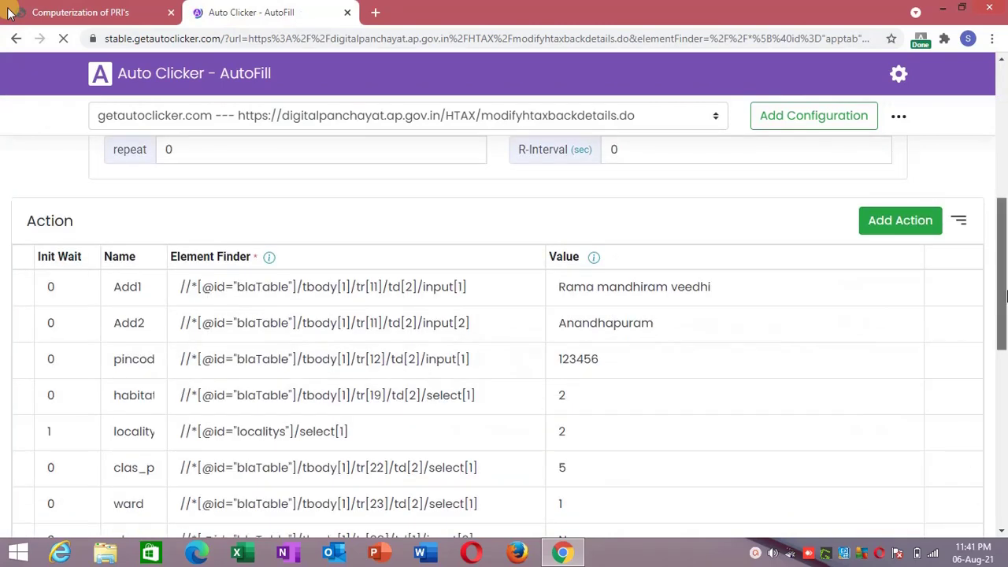
pyautogui.moveTo(1006, 296); pyautogui.dragTo(1007, 482)
pyautogui.click(130, 277)
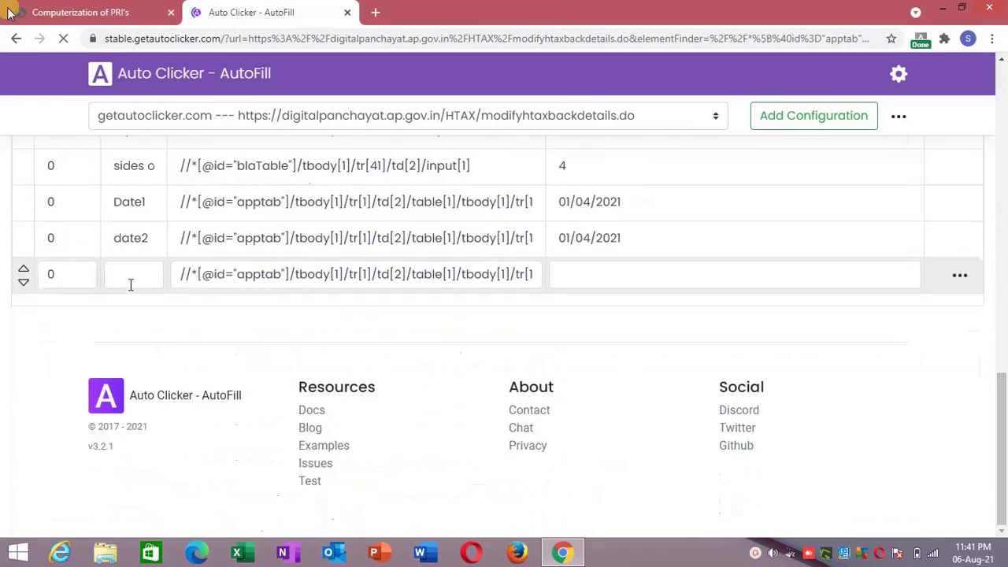
pyautogui.write('date3')
pyautogui.click(324, 329)
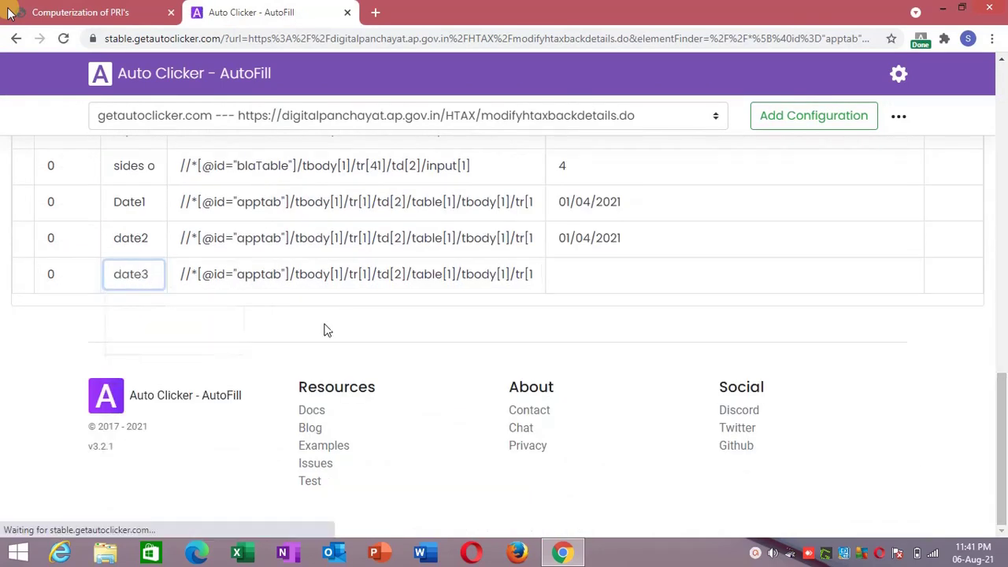
pyautogui.click(547, 272)
pyautogui.click(622, 267)
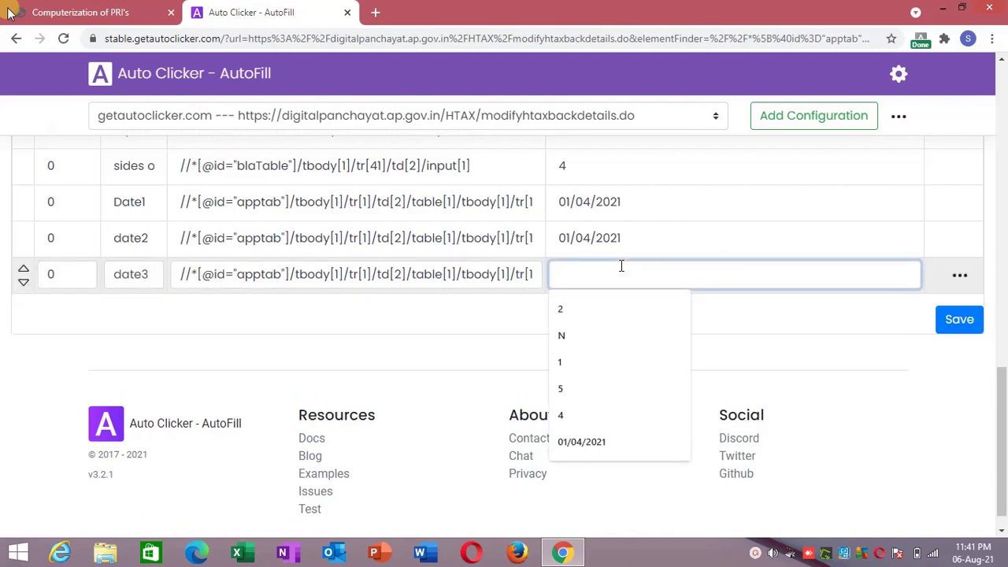
pyautogui.click(581, 442)
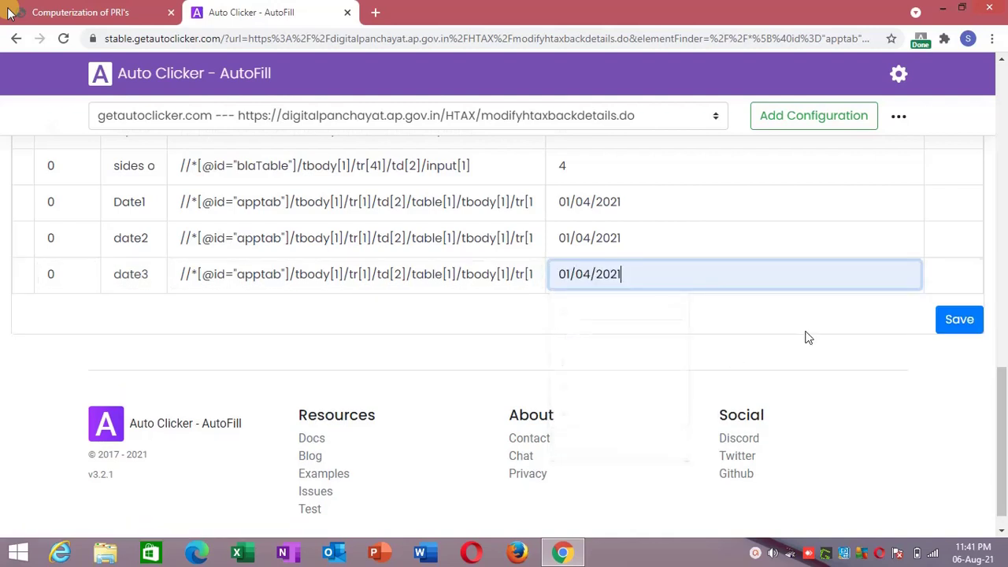
pyautogui.click(960, 320)
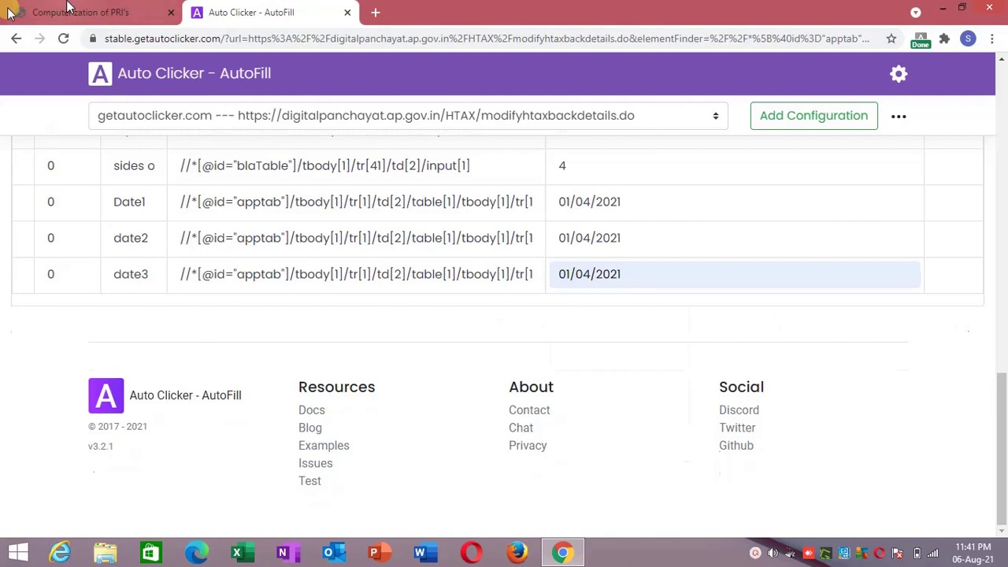
pyautogui.click(9, 14)
# Reload the form frame and scroll to check all three dates read 01/04/2021.
pyautogui.rightClick(564, 298)
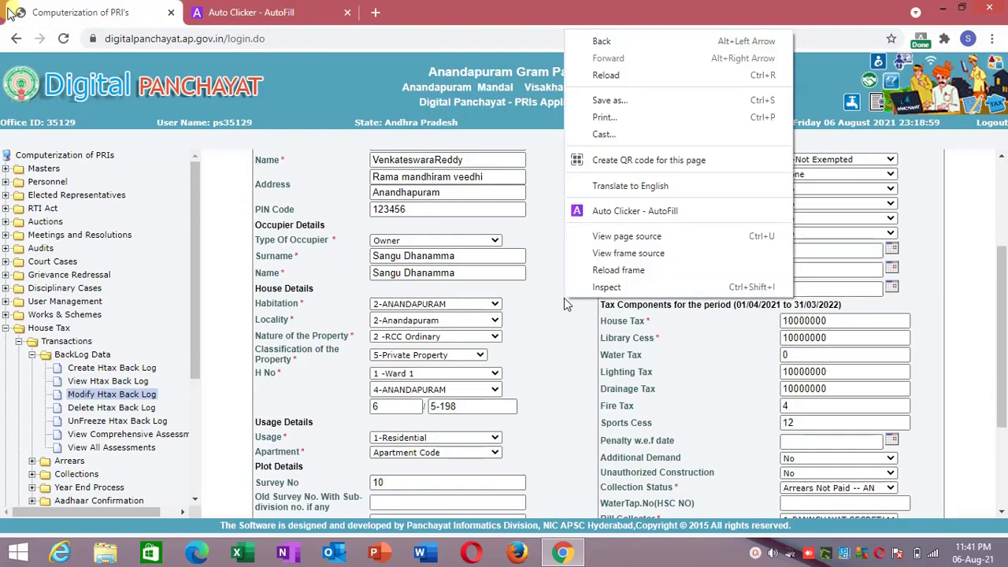
pyautogui.click(613, 271)
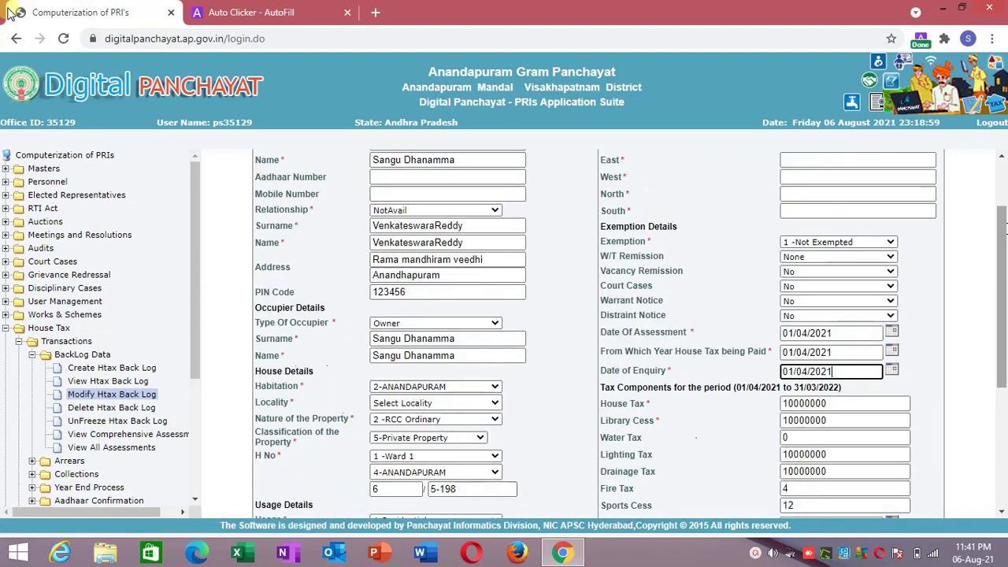
pyautogui.moveTo(1004, 260); pyautogui.dragTo(1007, 341)
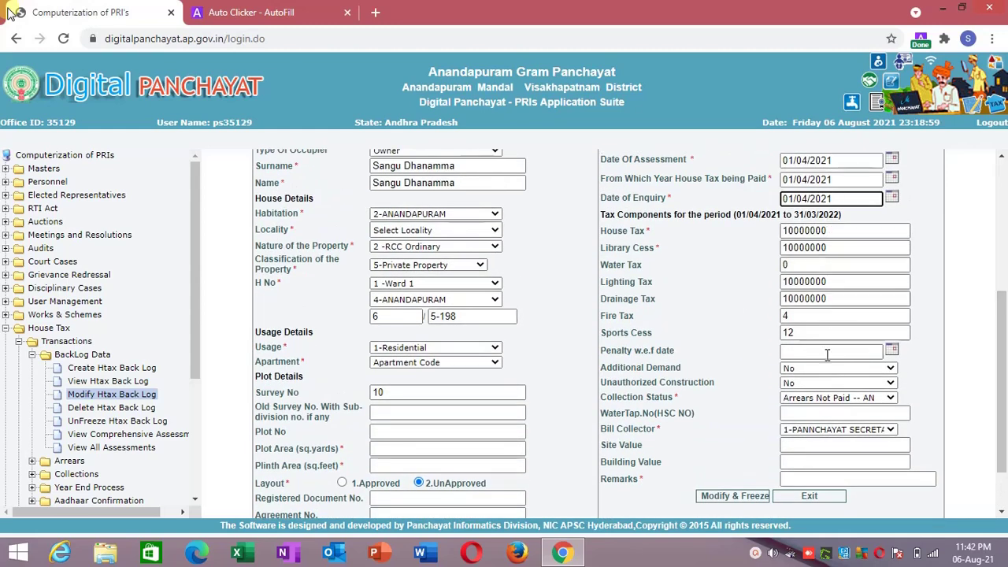
# Add a new AutoFill action for the Collection Status field named 'collection status'.
pyautogui.rightClick(819, 401)
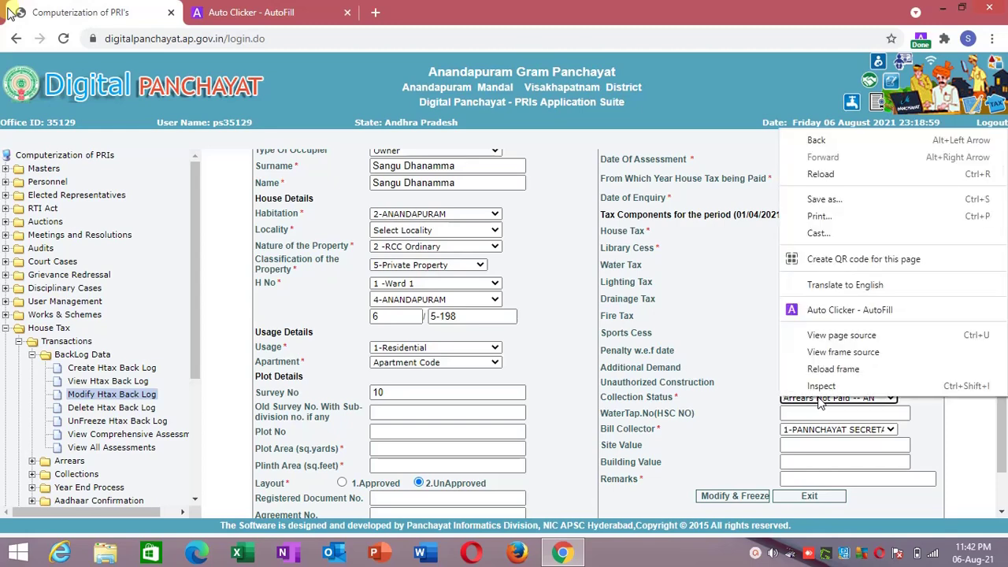
pyautogui.click(853, 314)
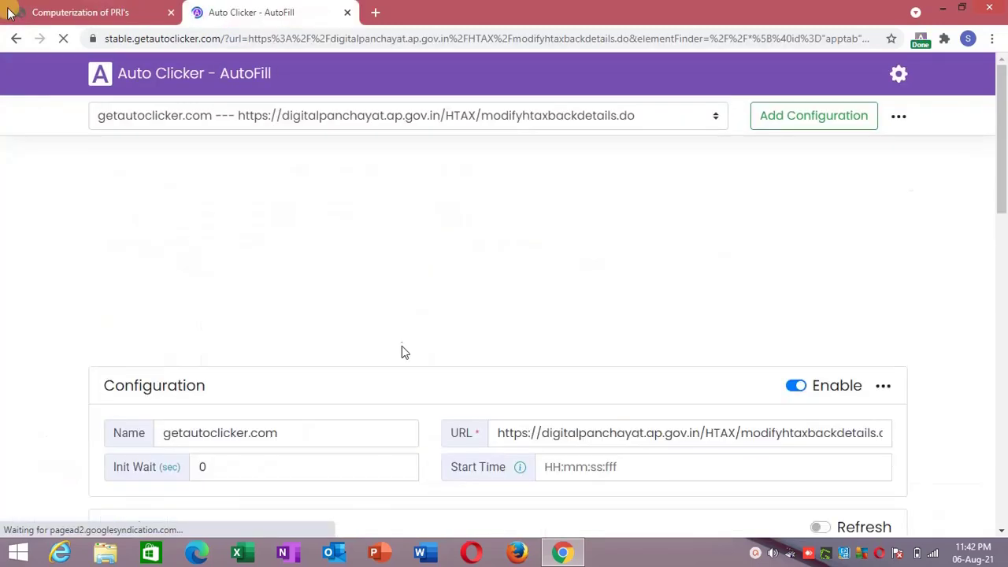
pyautogui.scroll(-5, 1000, 386)
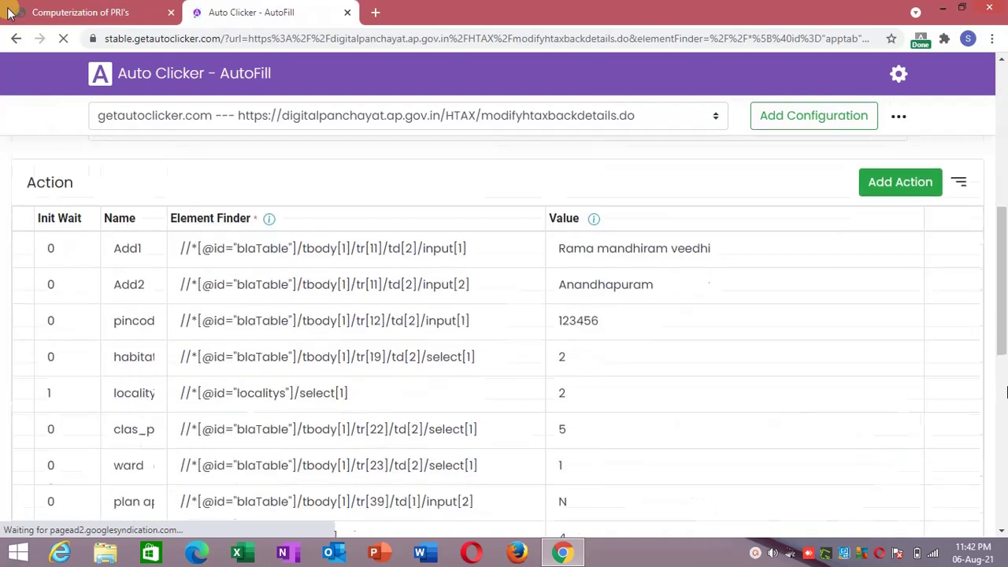
pyautogui.scroll(-5, 1000, 386)
pyautogui.click(133, 439)
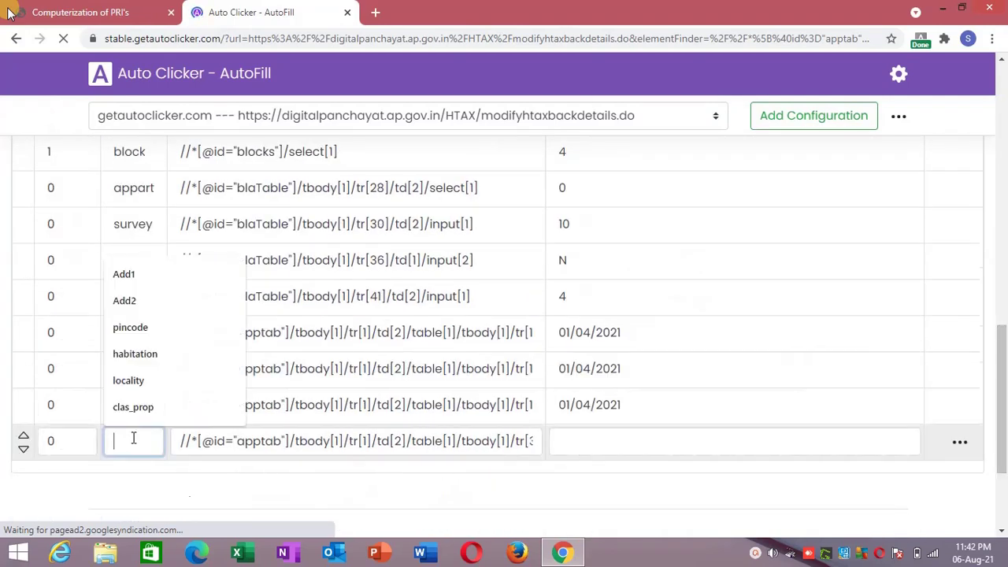
pyautogui.write('collecti')
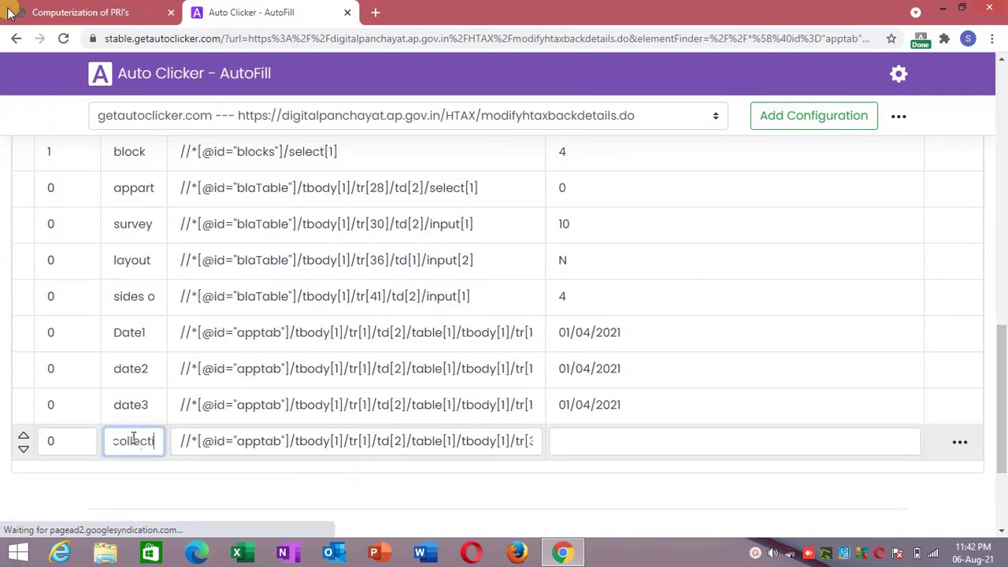
pyautogui.write('on statustatus')
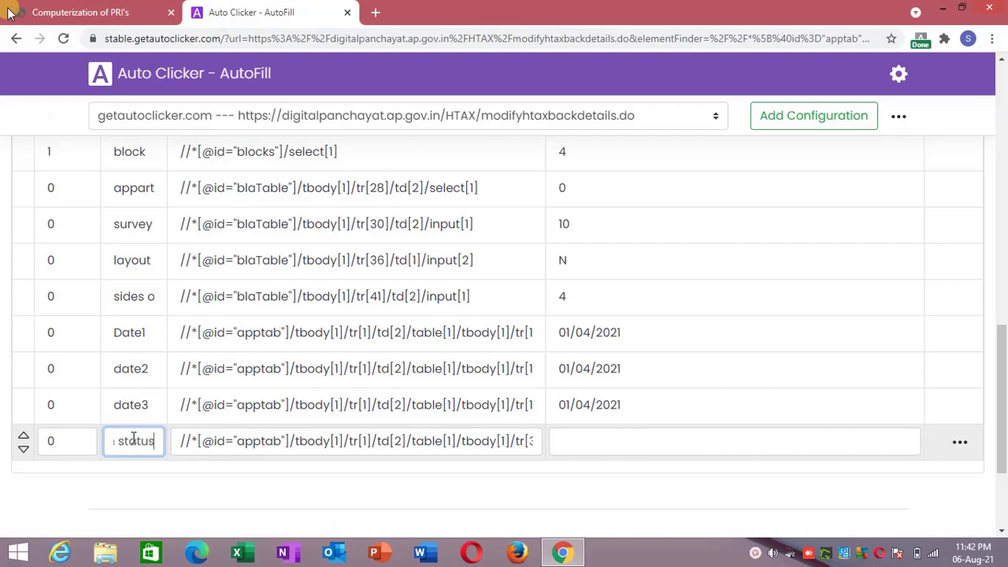
pyautogui.click(263, 483)
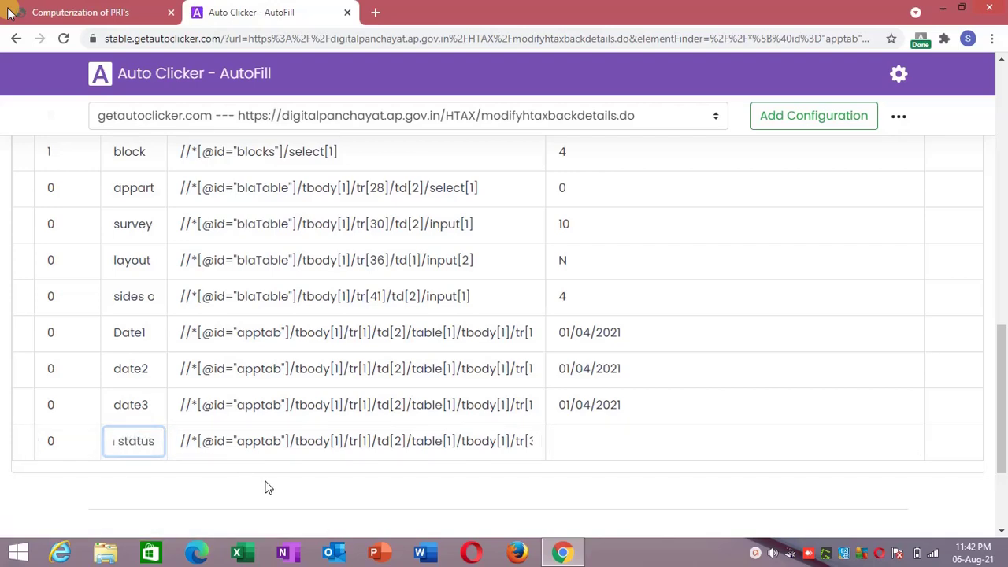
# After checking the Collection Status options, give the action value CN and save it.
pyautogui.click(145, 9)
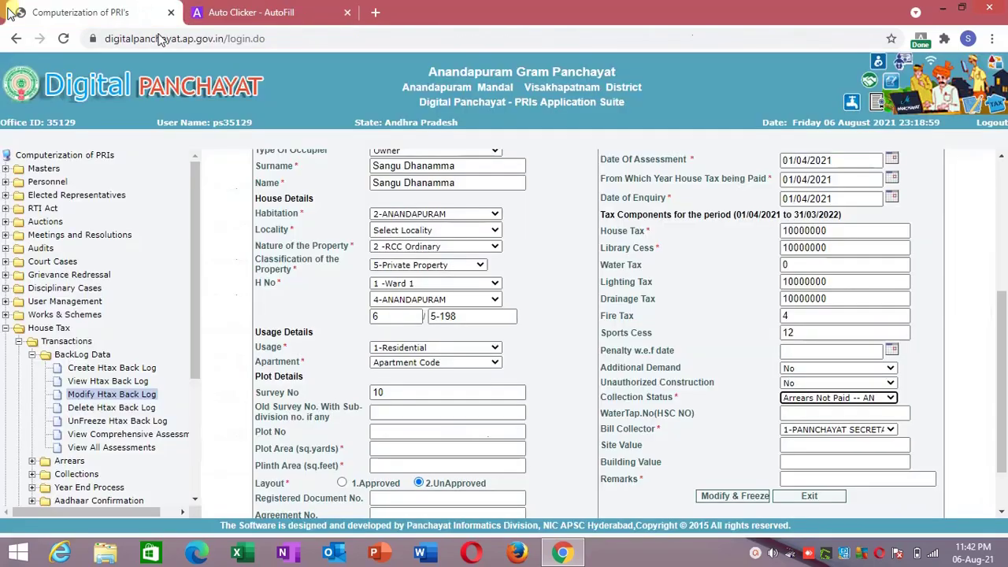
pyautogui.click(796, 399)
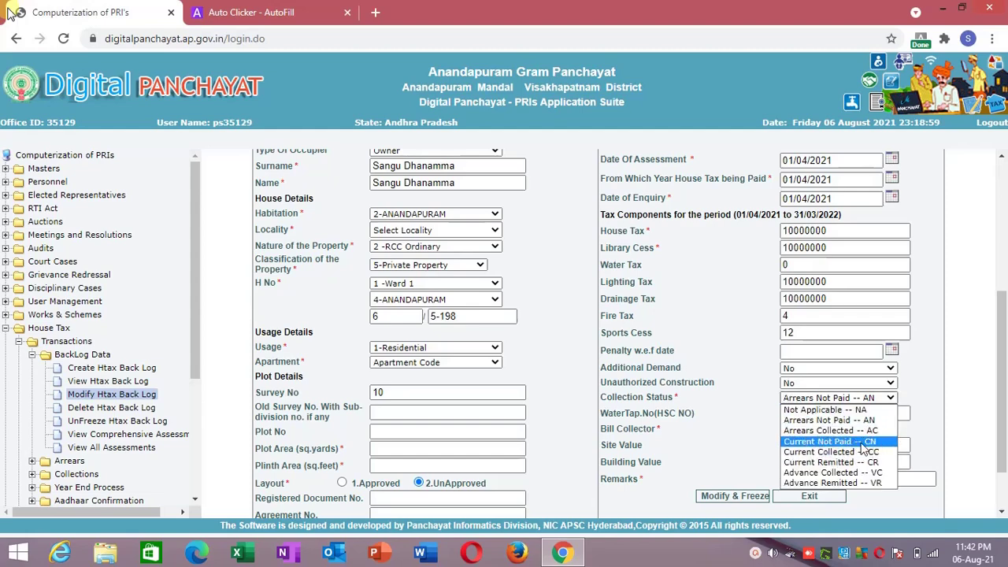
pyautogui.click(733, 425)
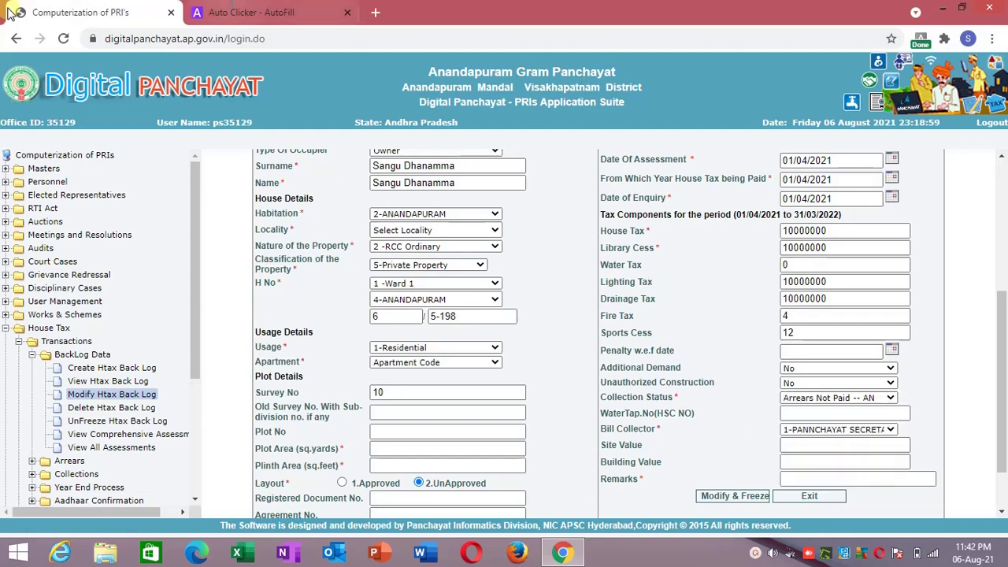
pyautogui.click(244, 11)
pyautogui.click(579, 441)
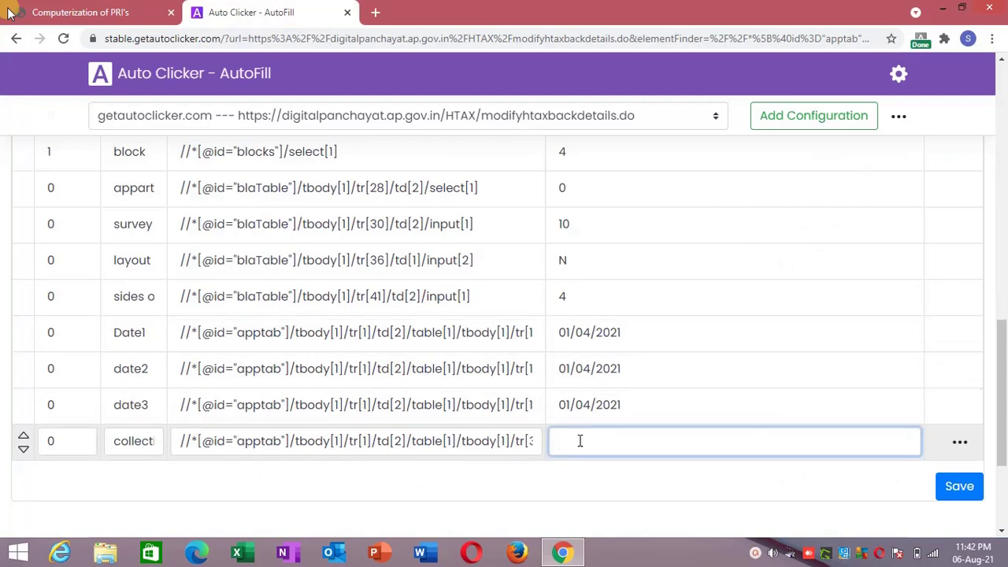
pyautogui.write('CN')
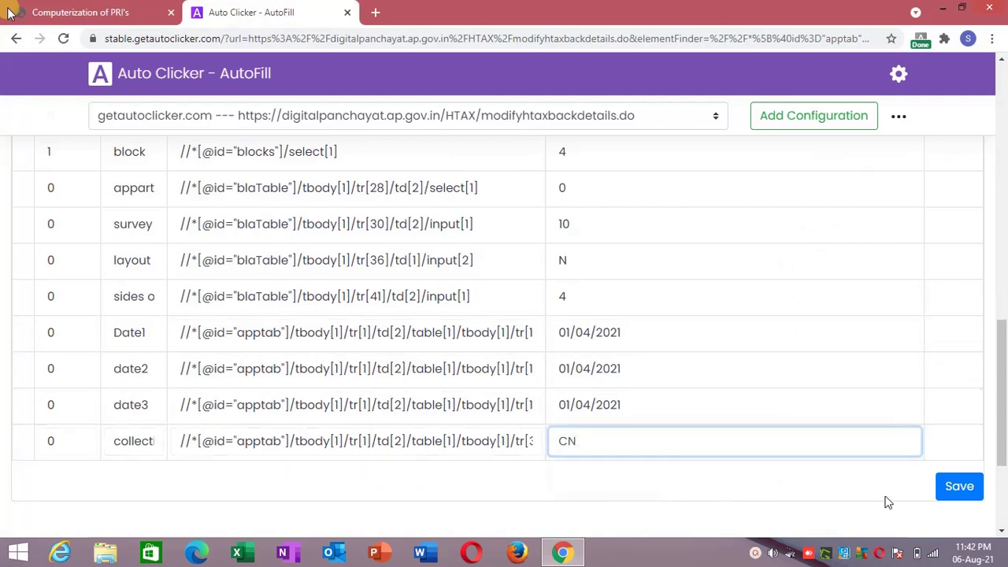
pyautogui.click(953, 486)
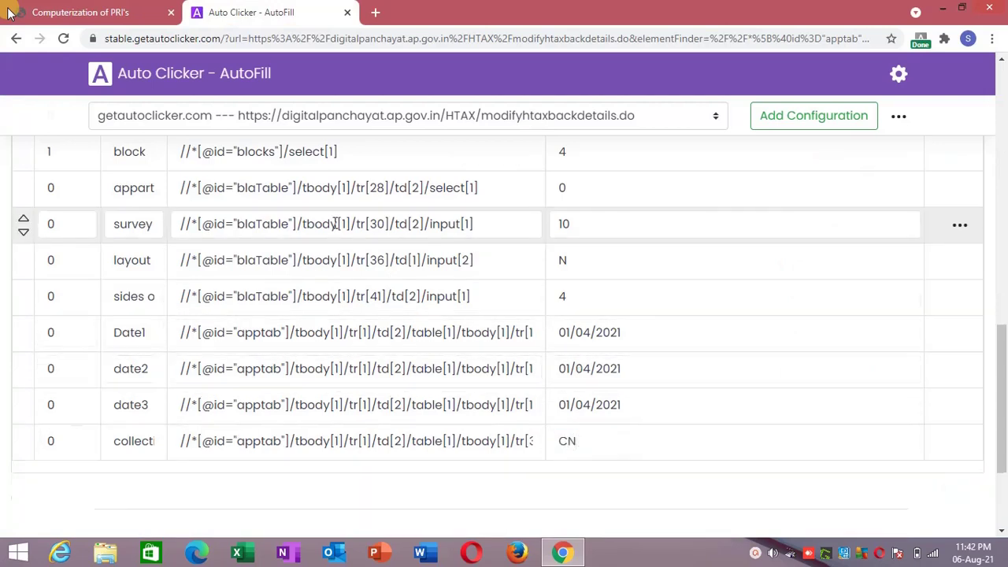
pyautogui.click(110, 12)
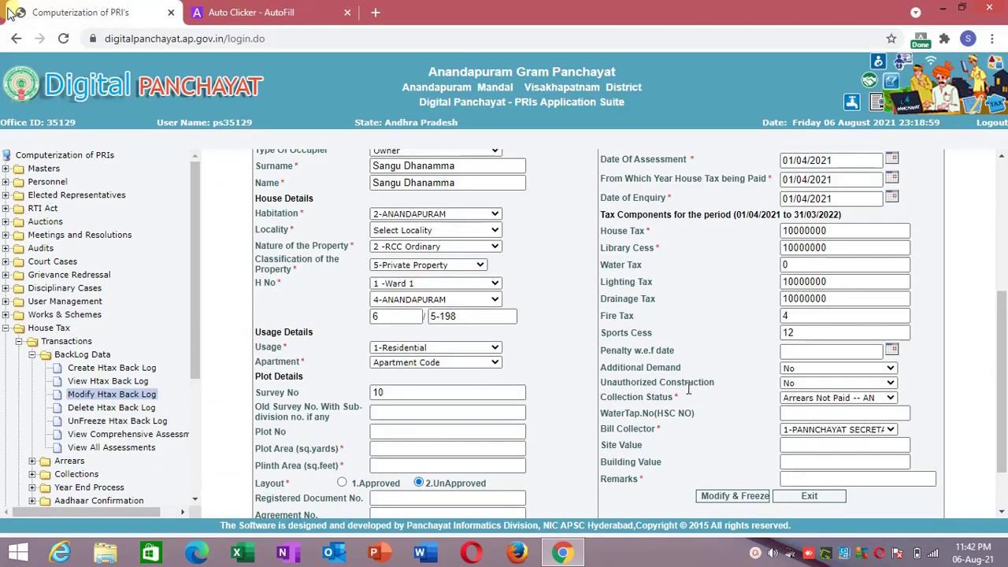
pyautogui.click(796, 432)
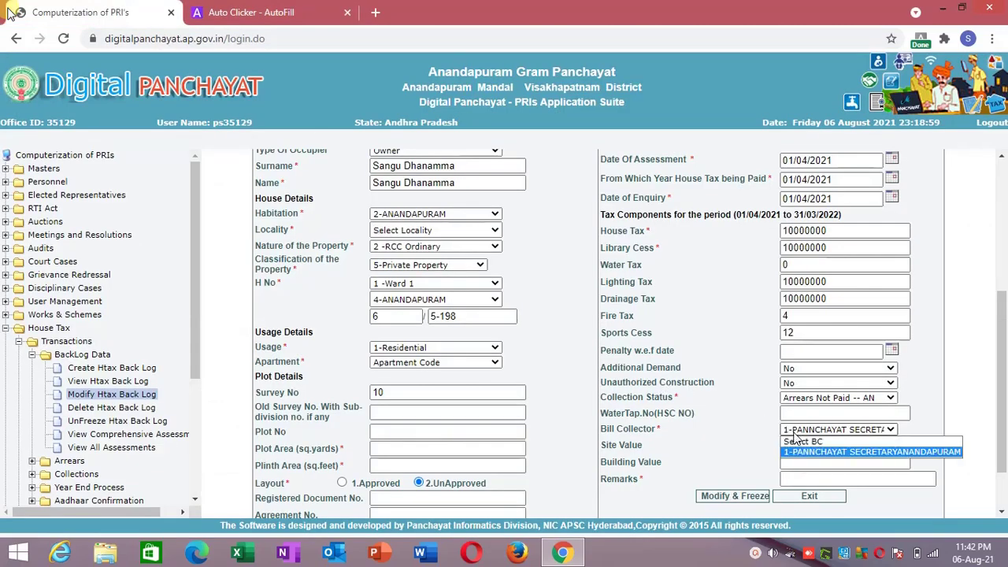
pyautogui.rightClick(796, 432)
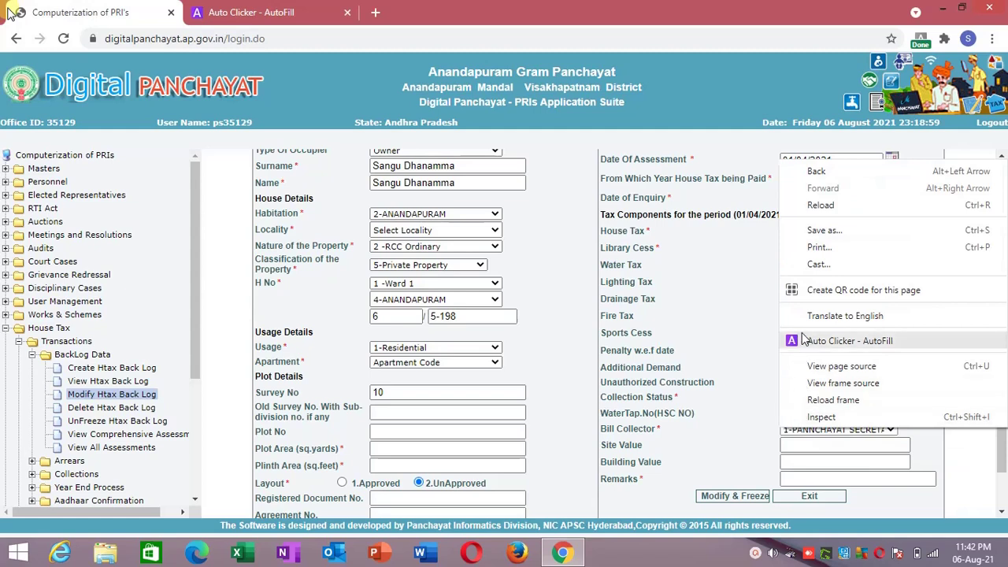
pyautogui.click(807, 423)
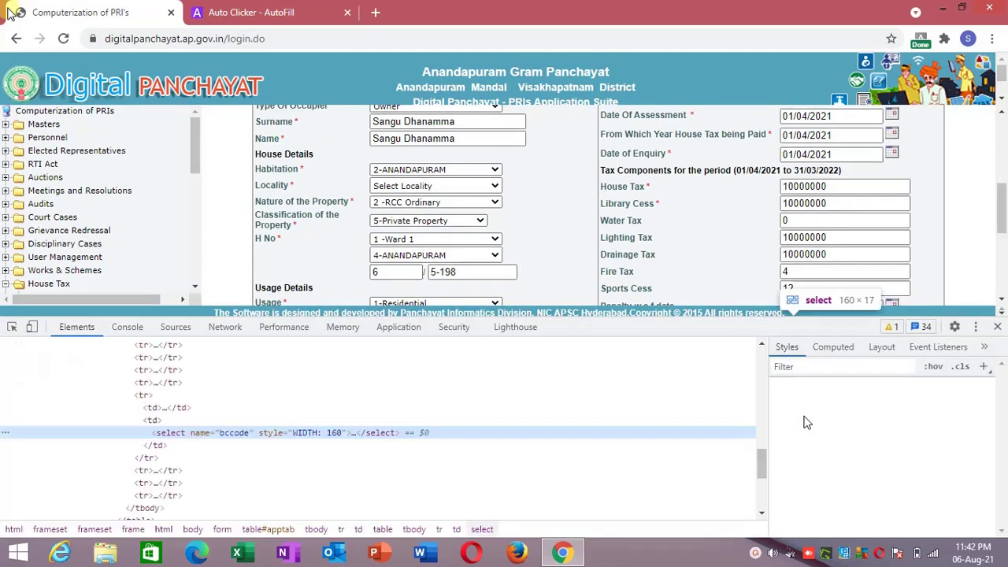
pyautogui.click(147, 433)
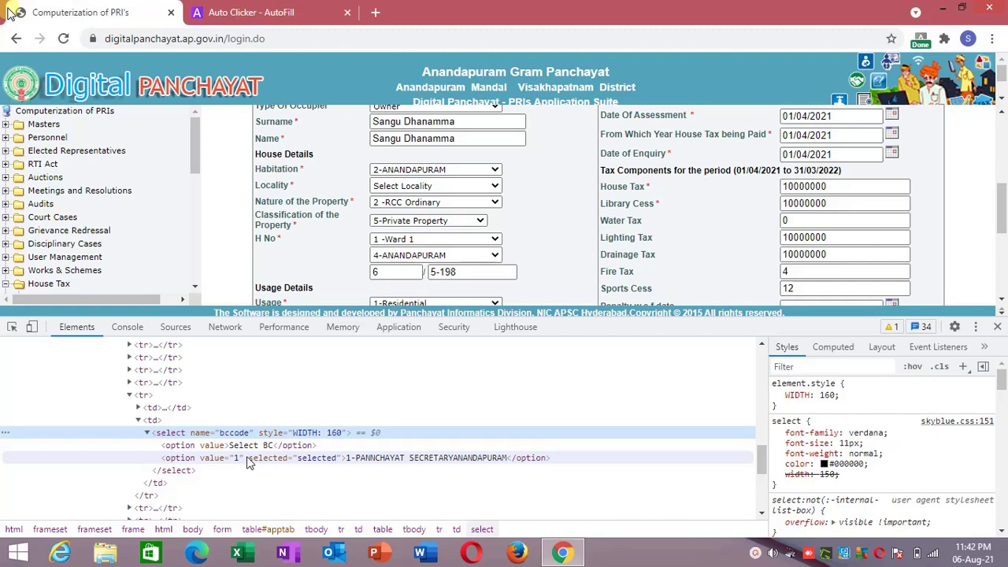
pyautogui.click(998, 327)
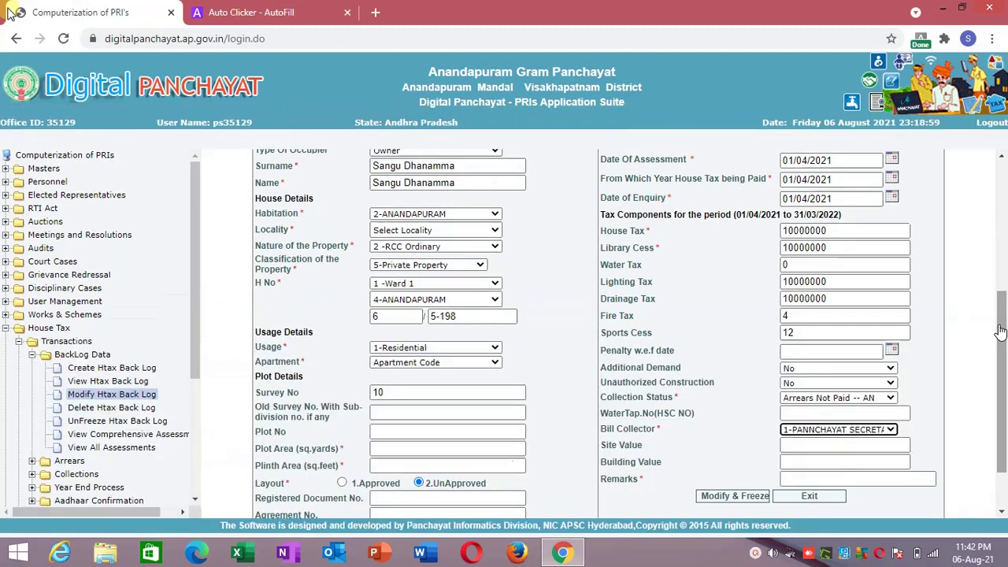
pyautogui.click(796, 432)
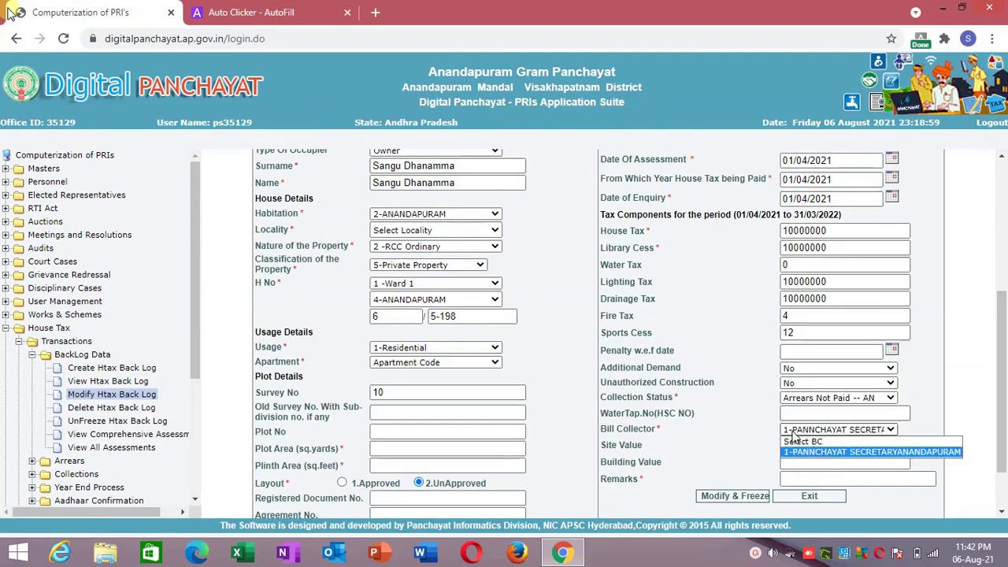
pyautogui.rightClick(794, 438)
# Add and save a BILL COLLECTOR AutoFill rule with value 1, then return to the Digital Panchayat form.
pyautogui.click(824, 356)
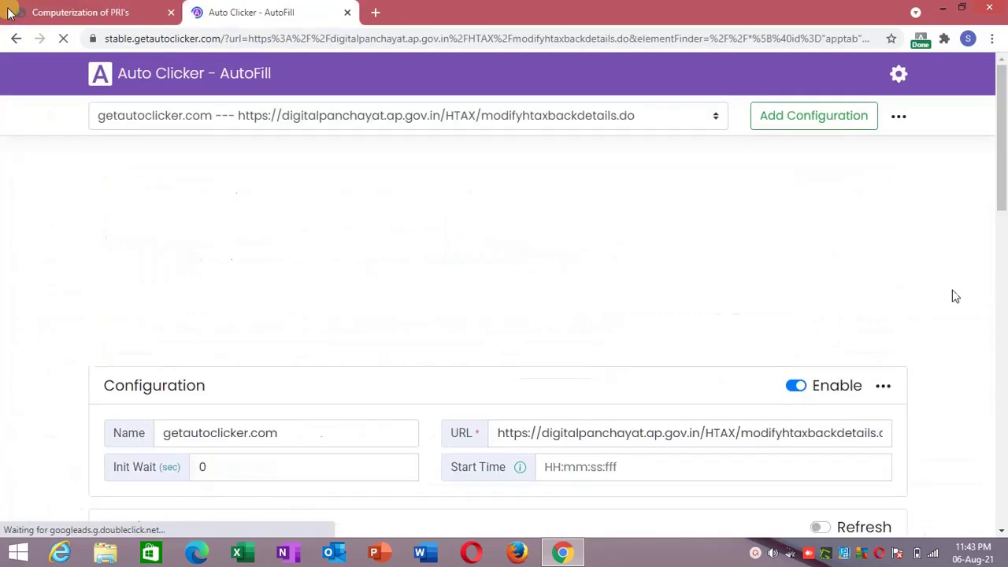
pyautogui.scroll(-5, 787, 331)
pyautogui.scroll(-12, 739, 392)
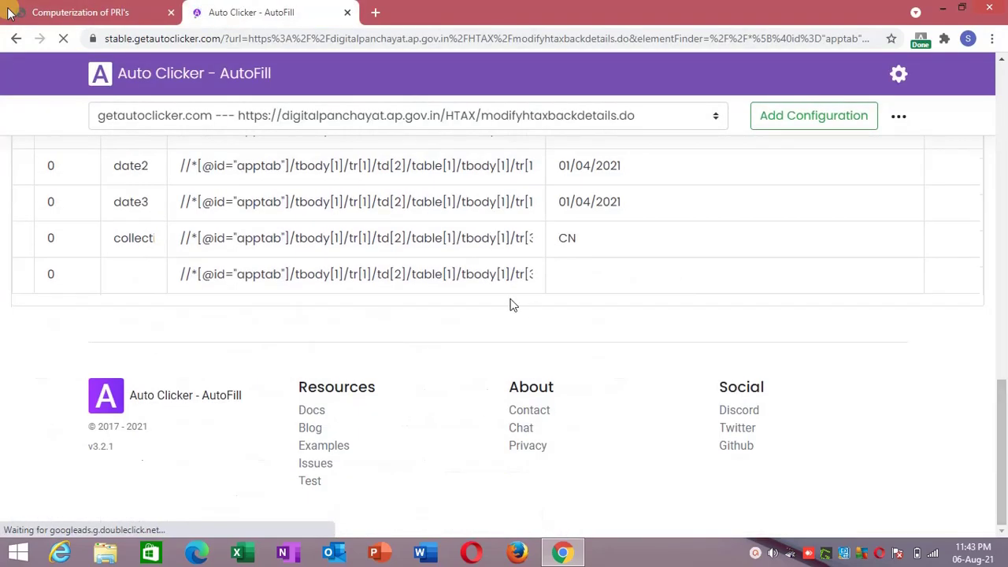
pyautogui.click(137, 275)
pyautogui.write('B')
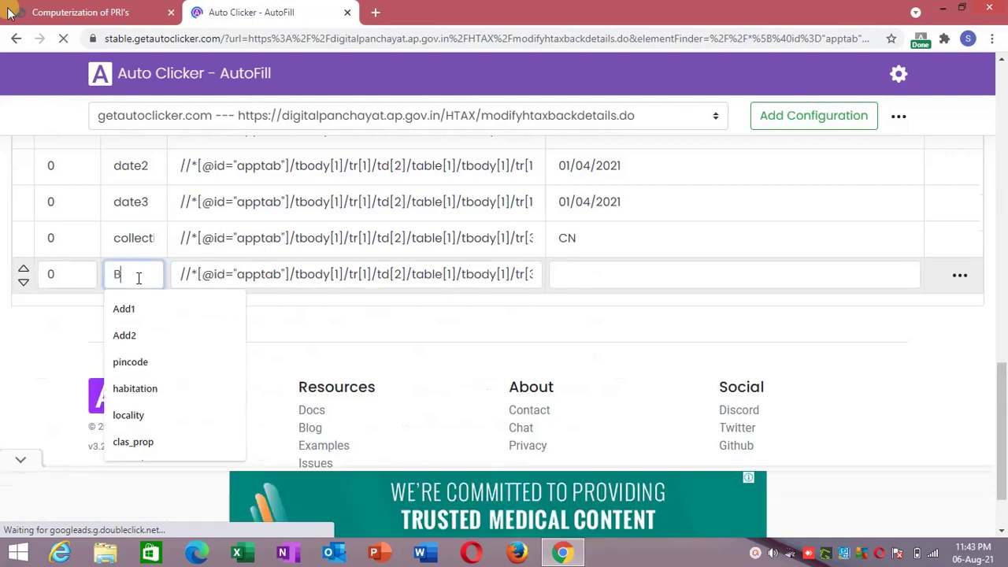
pyautogui.write('ILL COLLEC')
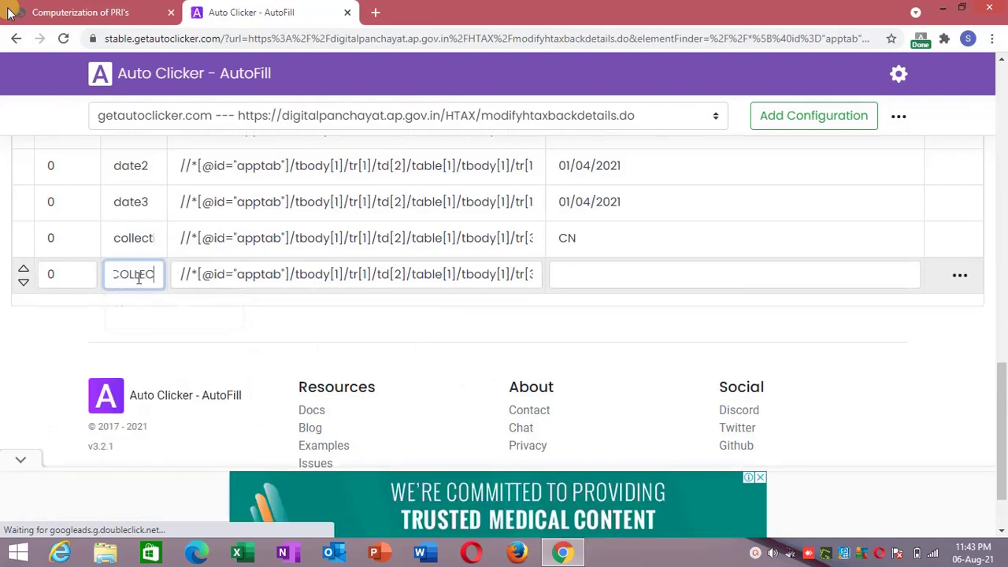
pyautogui.write('TI')
pyautogui.press('BackSpace')
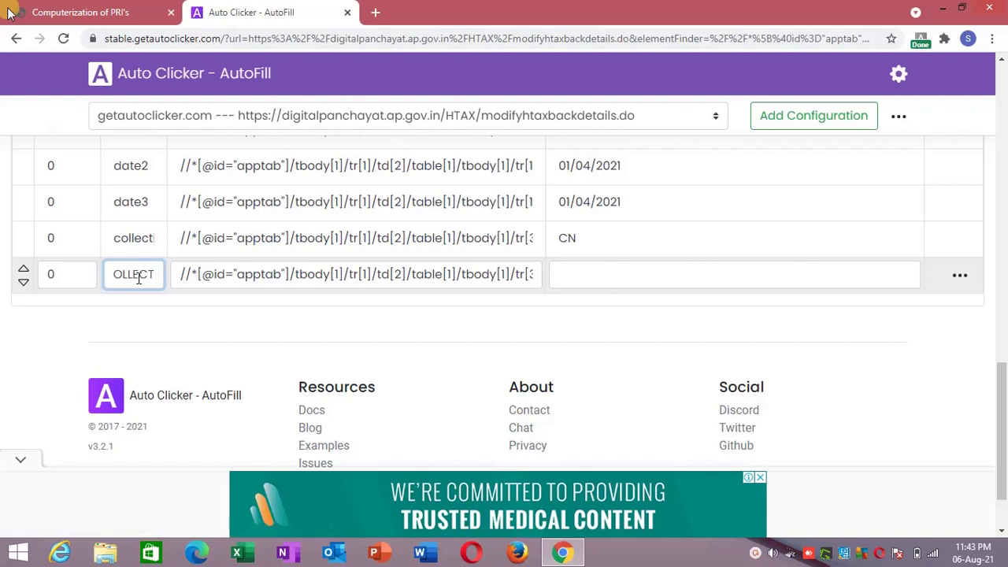
pyautogui.write('OR')
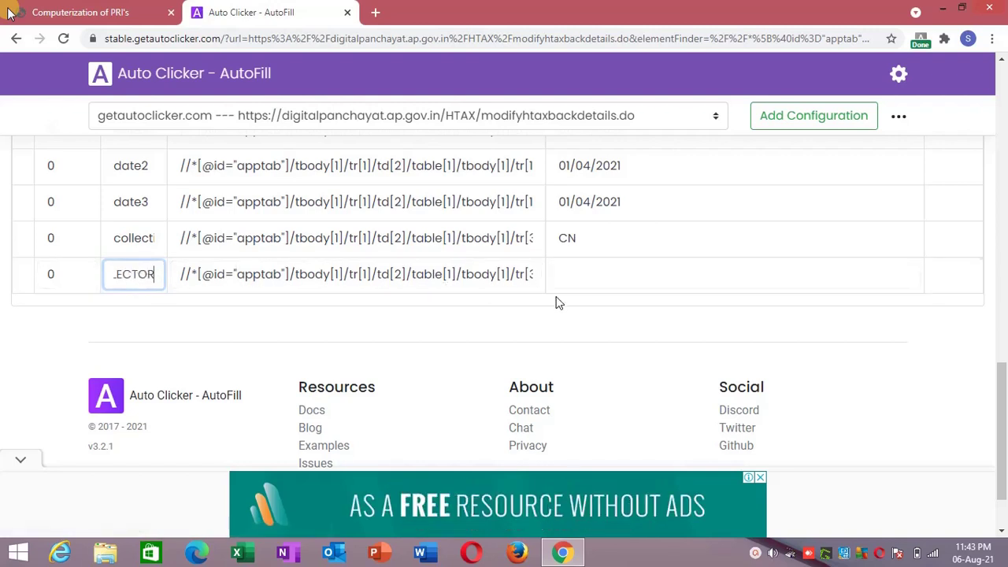
pyautogui.click(572, 279)
pyautogui.write('1')
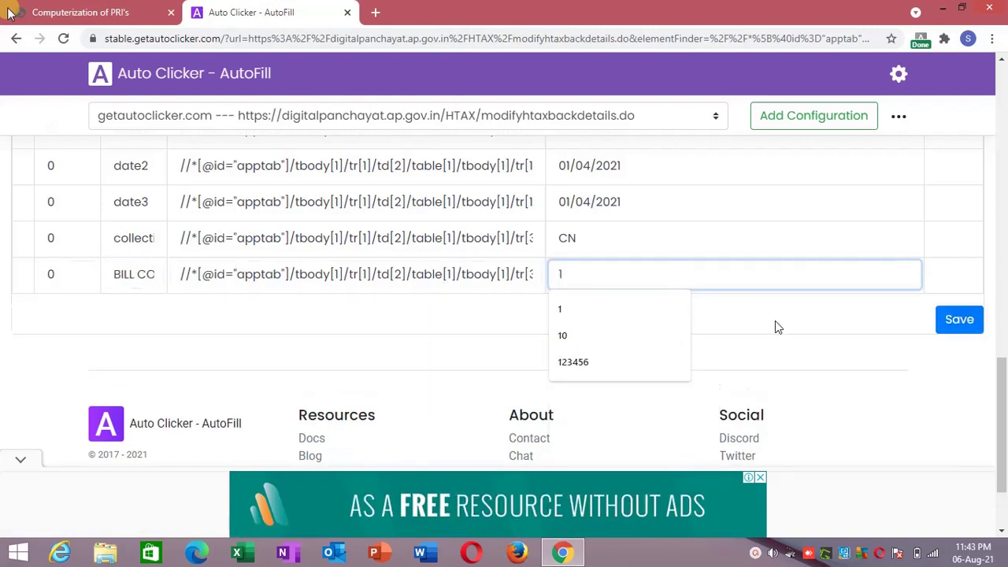
pyautogui.click(775, 327)
pyautogui.click(965, 322)
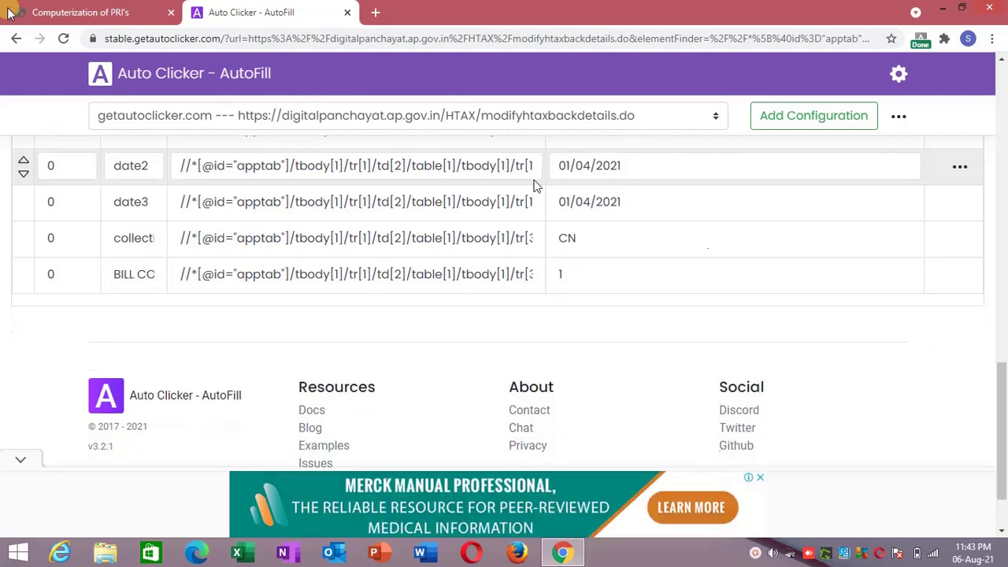
pyautogui.click(127, 7)
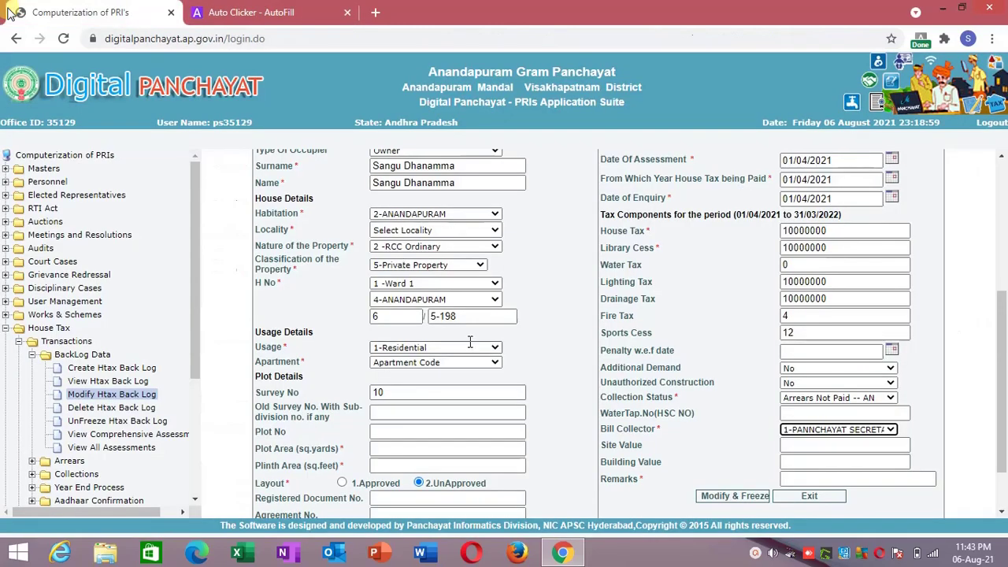
# Add and save a final REMARKS AutoFill rule with value NO REMARKS.
pyautogui.rightClick(809, 481)
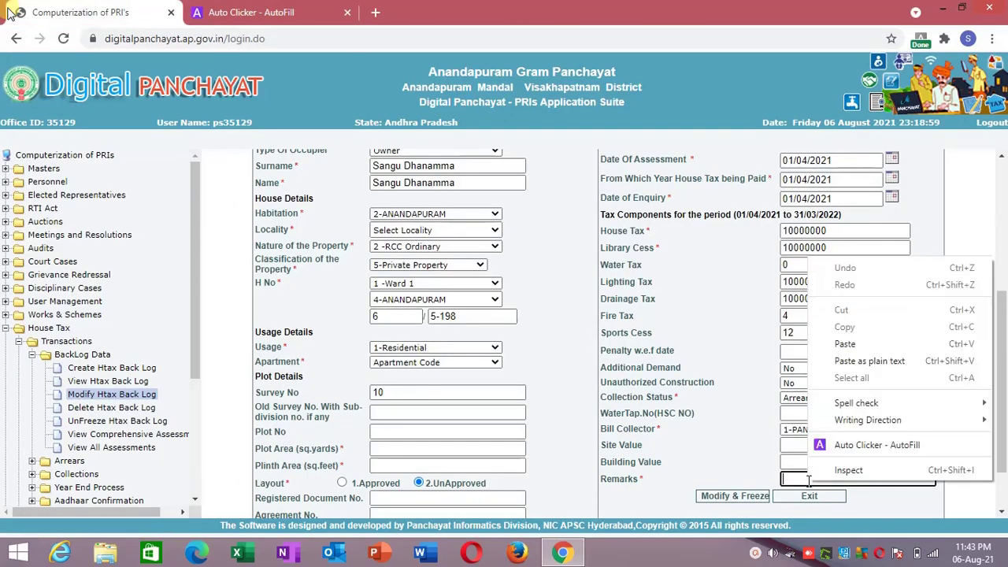
pyautogui.click(844, 447)
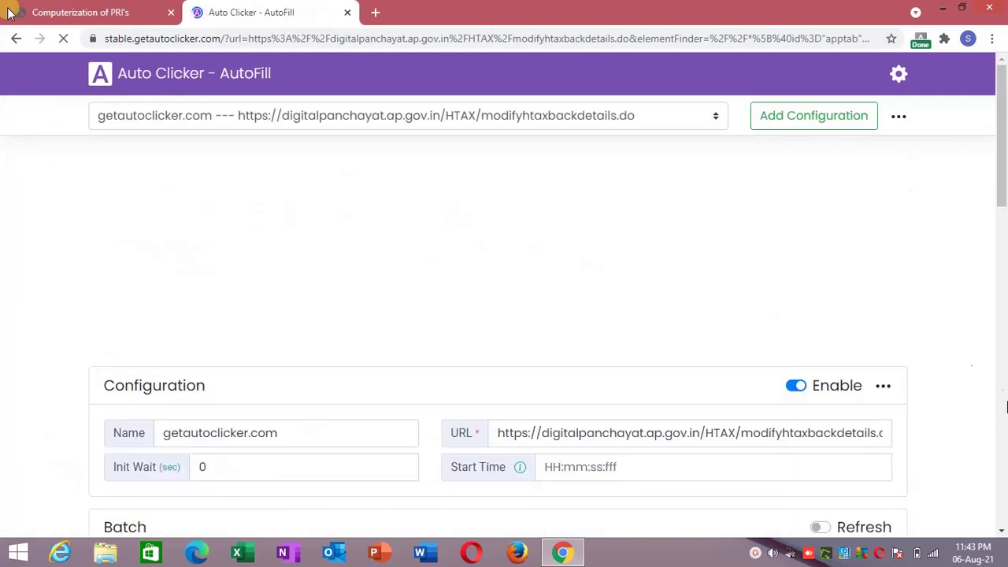
pyautogui.scroll(-20, 467, 340)
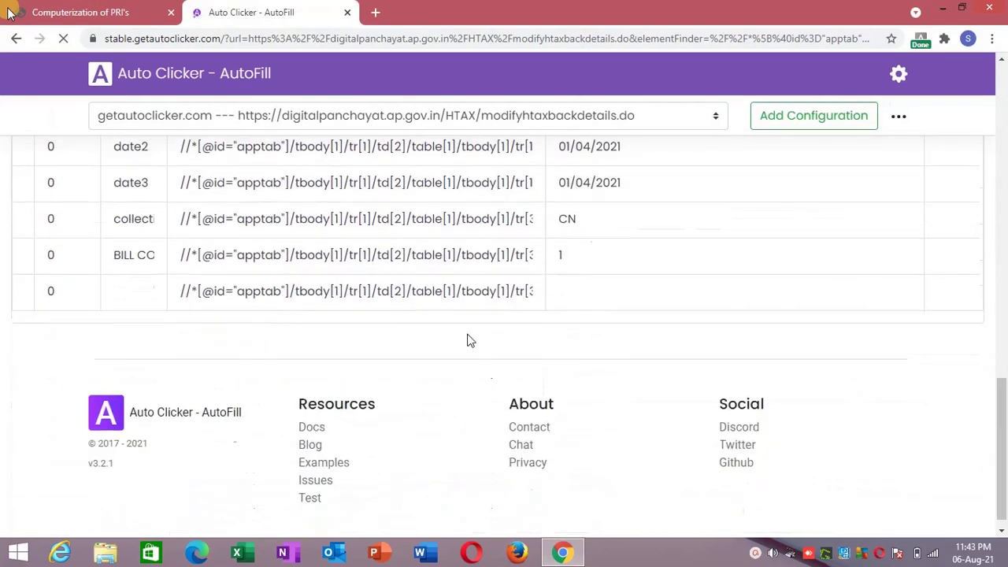
pyautogui.click(114, 284)
pyautogui.write('REM')
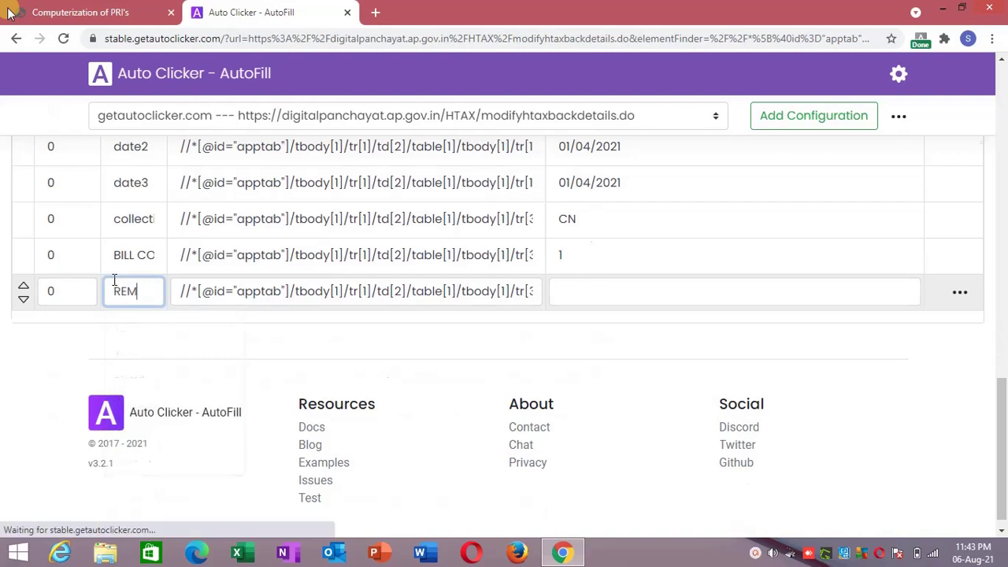
pyautogui.write('ARKS')
pyautogui.click(644, 302)
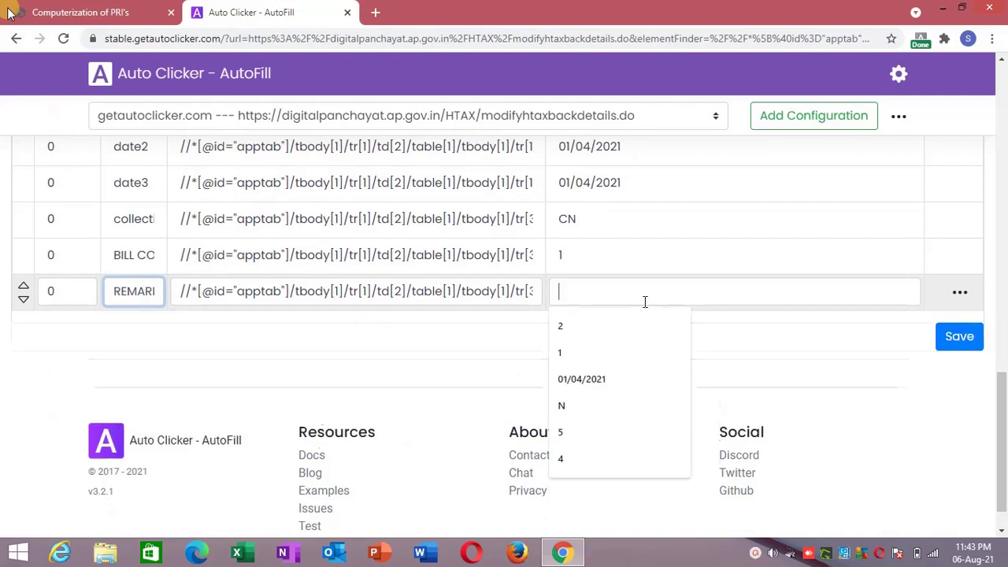
pyautogui.write('NO ')
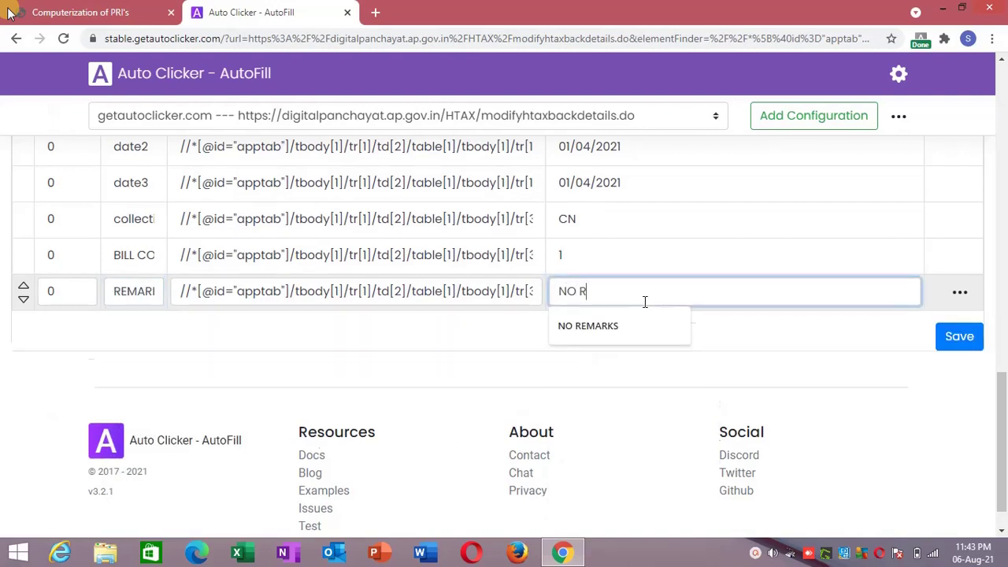
pyautogui.write('R')
pyautogui.press('Down')
pyautogui.press('Return')
pyautogui.click(959, 336)
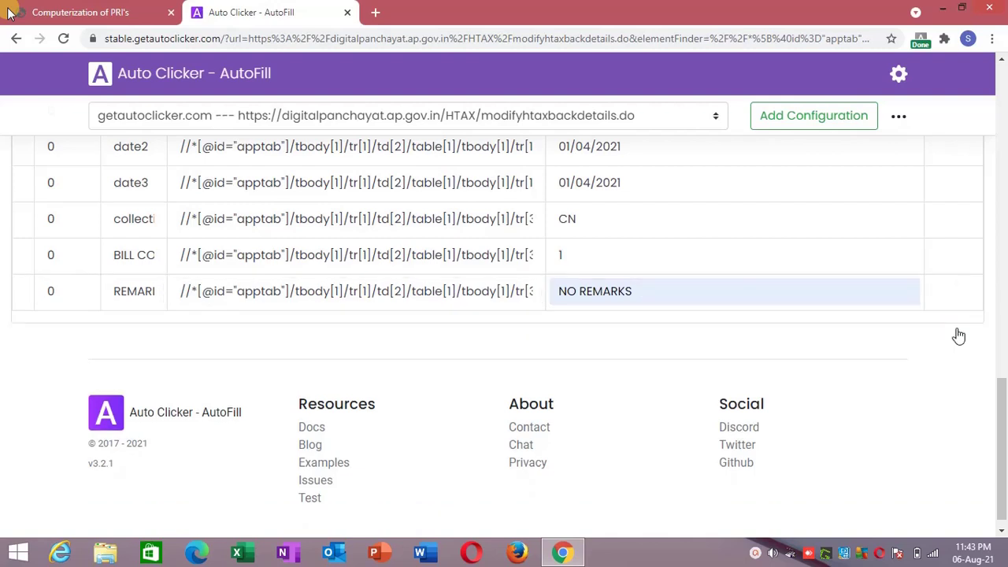
# Reload the backlog form frame so the autofill runs.
pyautogui.click(9, 14)
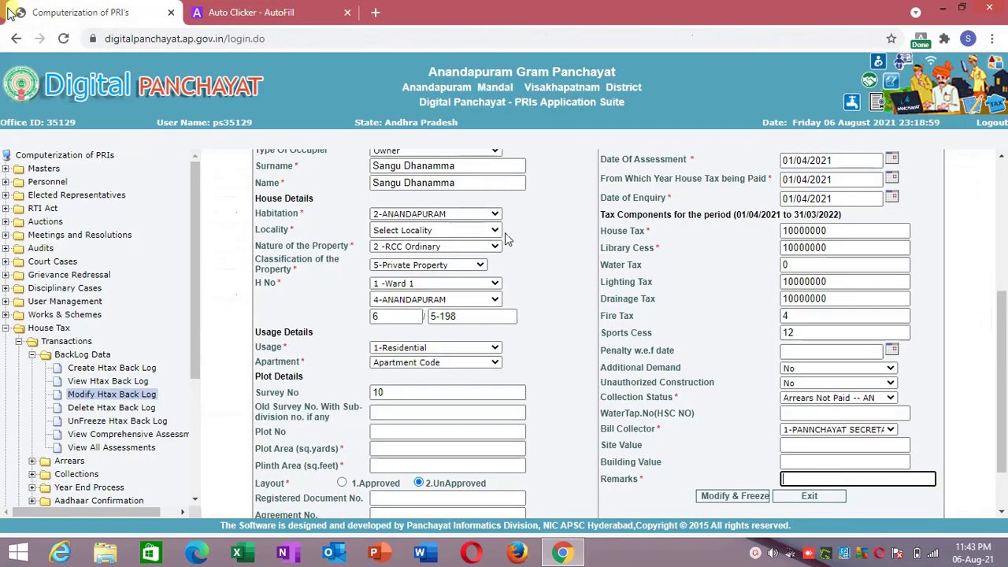
pyautogui.rightClick(704, 306)
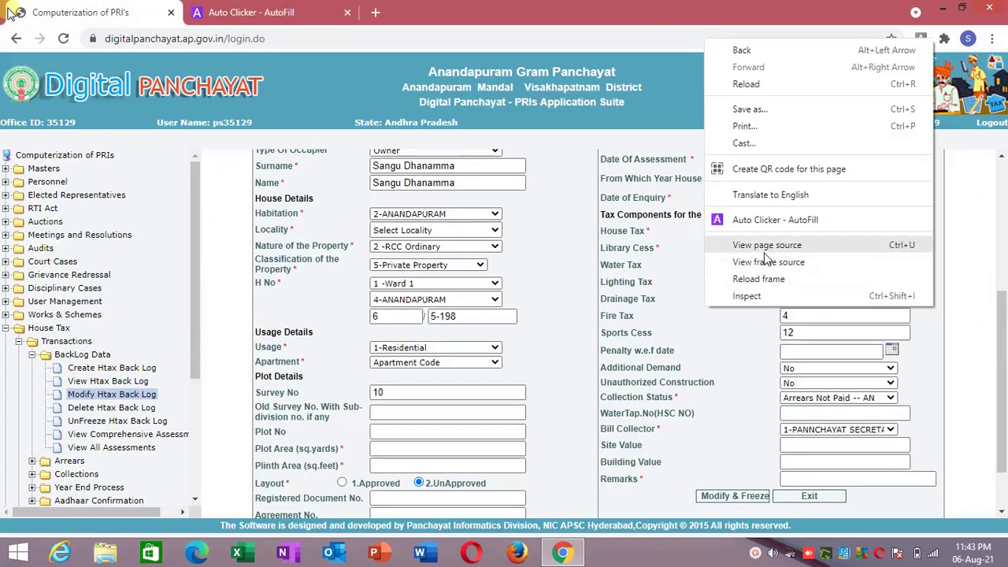
pyautogui.click(749, 280)
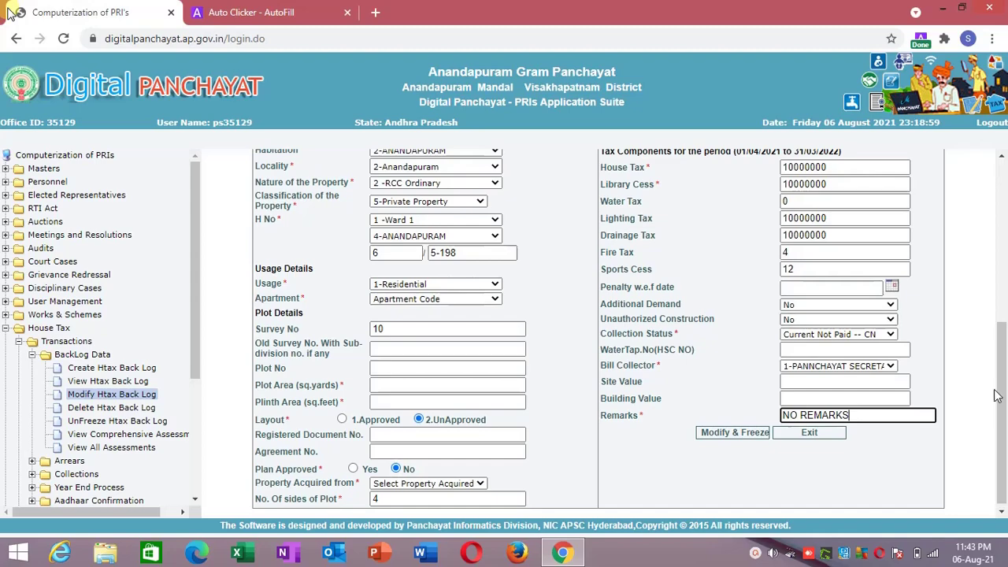
# Check the filled form, including Collection Status CN, Bill Collector 1 and Remarks NO REMARKS.
pyautogui.moveTo(1007, 392); pyautogui.dragTo(1006, 231)
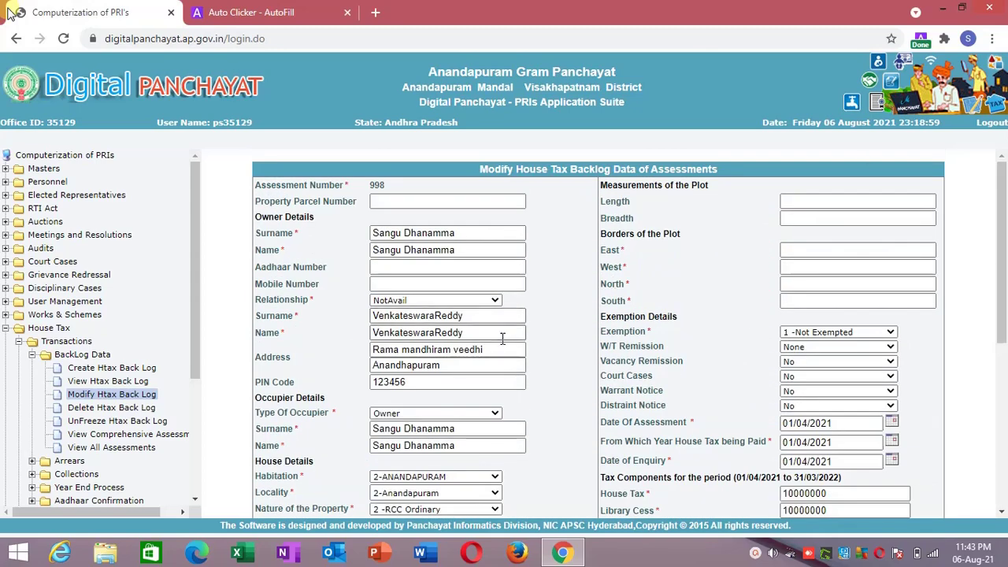
pyautogui.moveTo(498, 350); pyautogui.dragTo(349, 352)
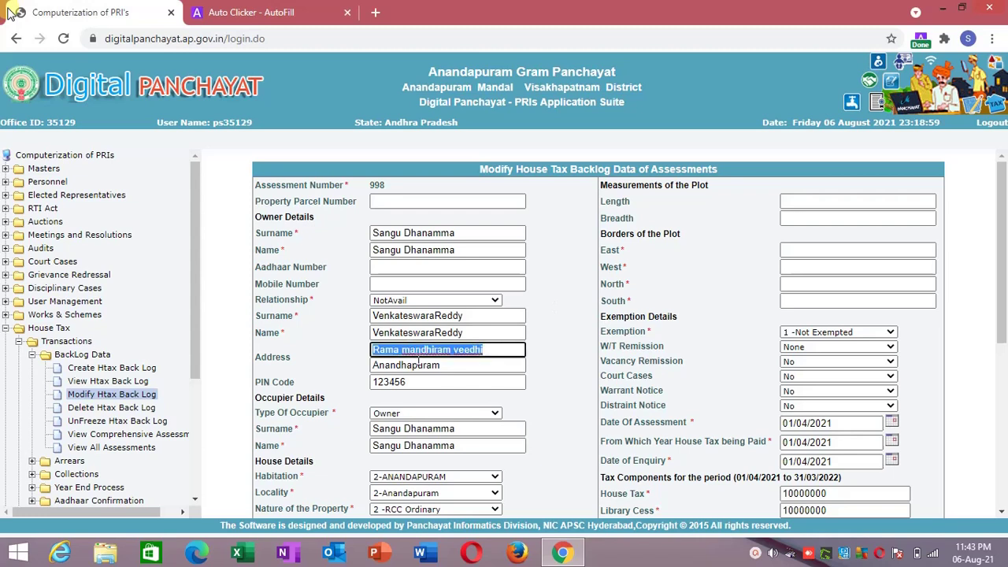
pyautogui.moveTo(442, 365); pyautogui.dragTo(343, 367)
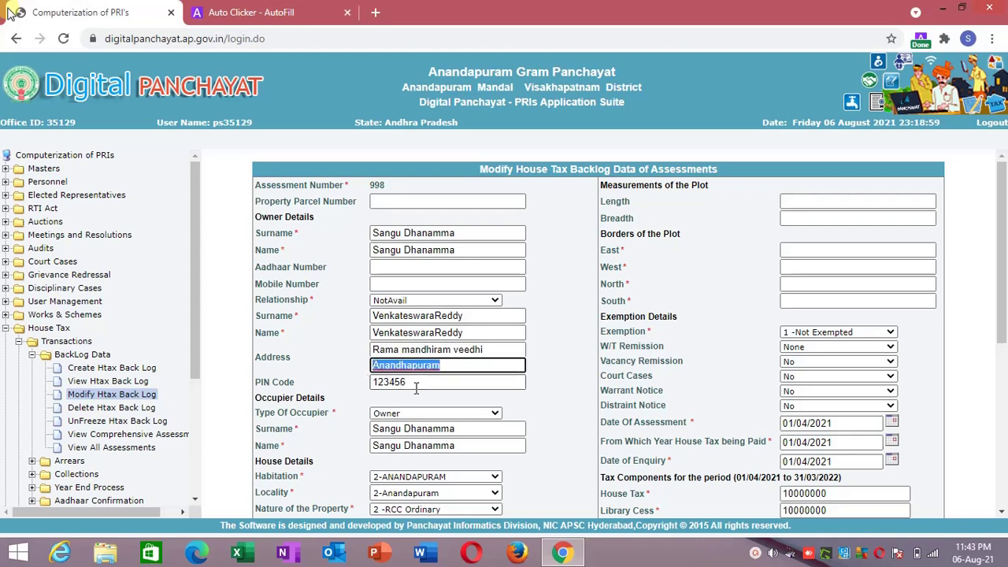
pyautogui.moveTo(994, 283); pyautogui.dragTo(993, 378)
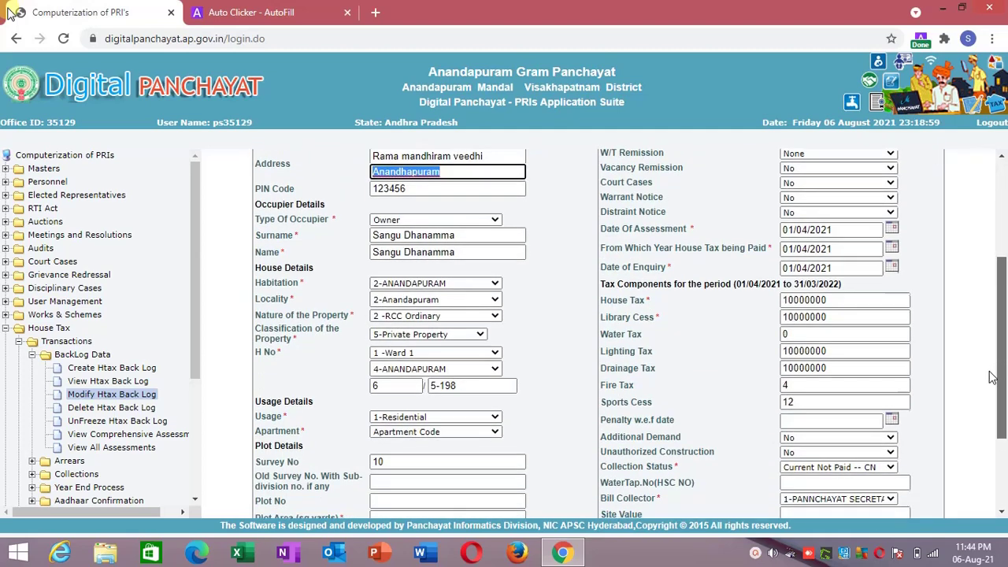
pyautogui.moveTo(992, 377); pyautogui.dragTo(984, 448)
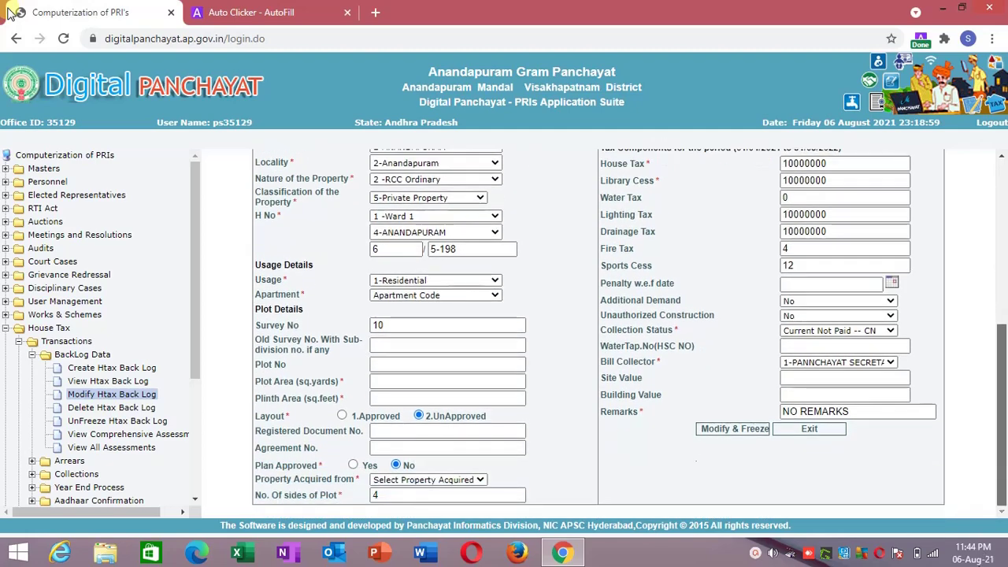
pyautogui.moveTo(1001, 452); pyautogui.dragTo(977, 422)
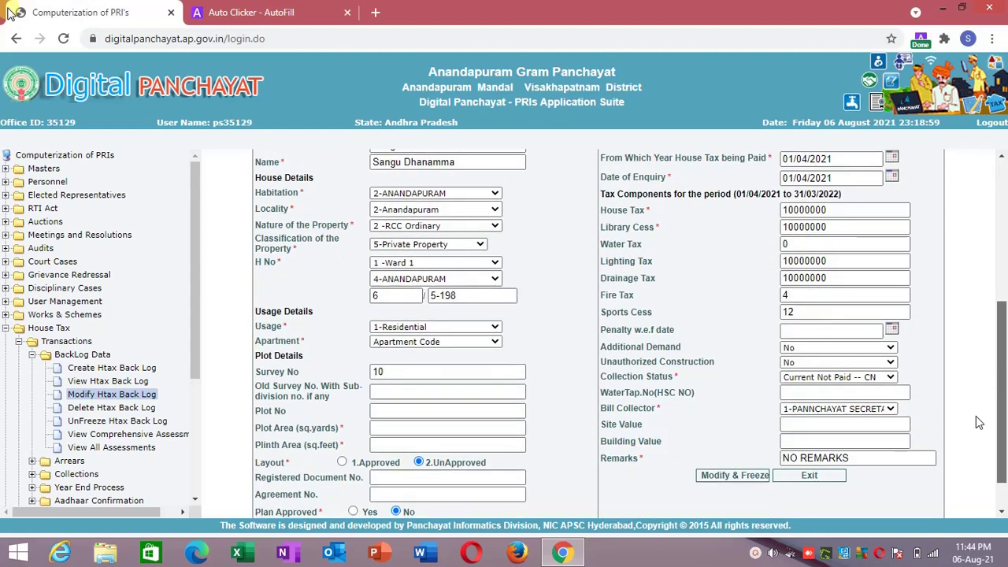
pyautogui.moveTo(977, 423); pyautogui.dragTo(1007, 206)
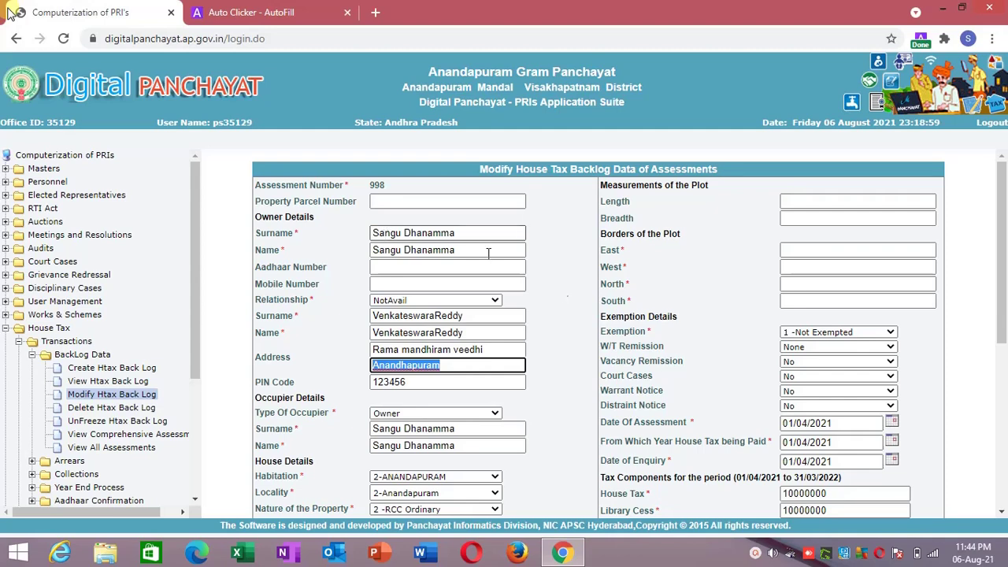
pyautogui.moveTo(1002, 251); pyautogui.dragTo(996, 228)
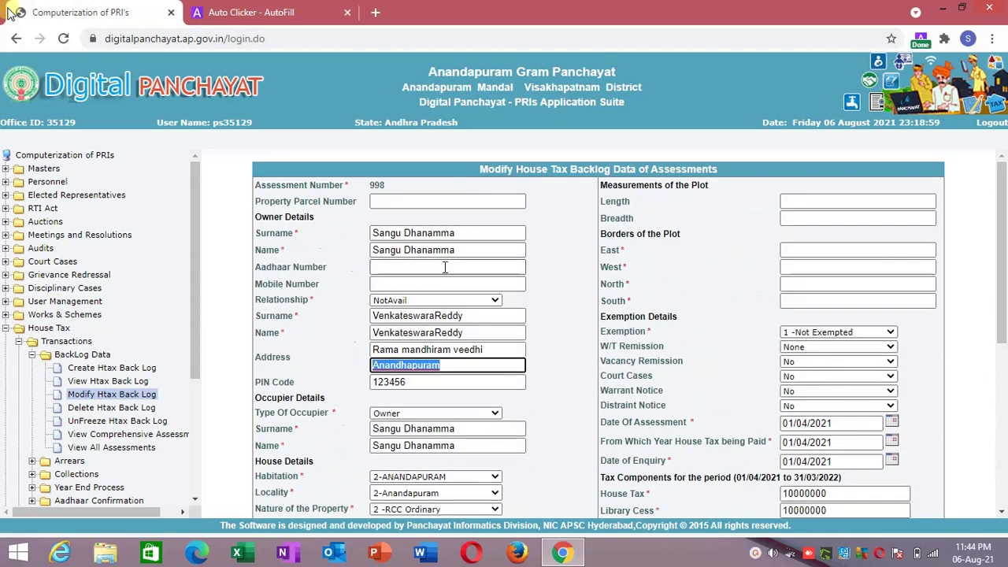
# Search Modify Htax Back Log for assessment number 999.
pyautogui.click(126, 396)
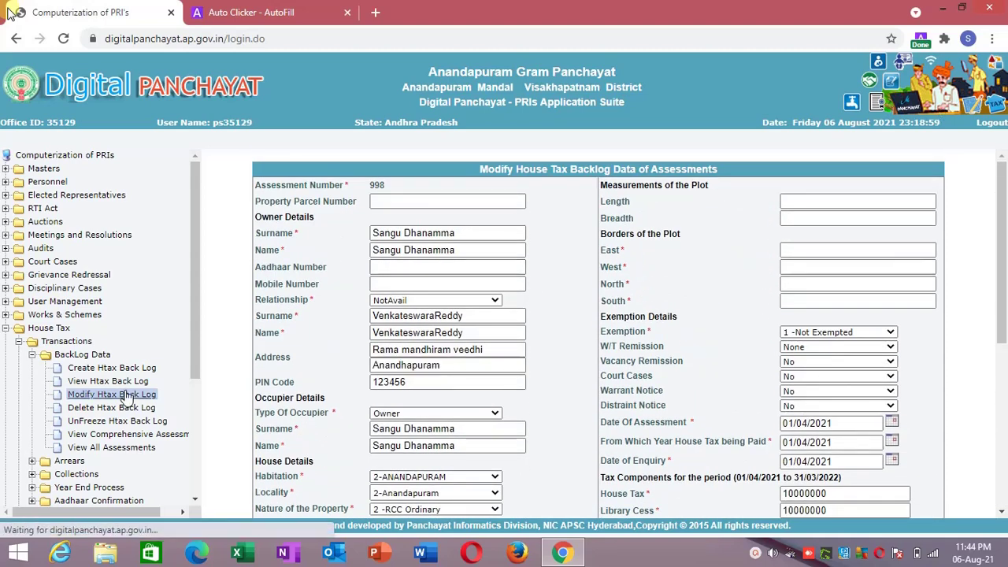
pyautogui.write('999')
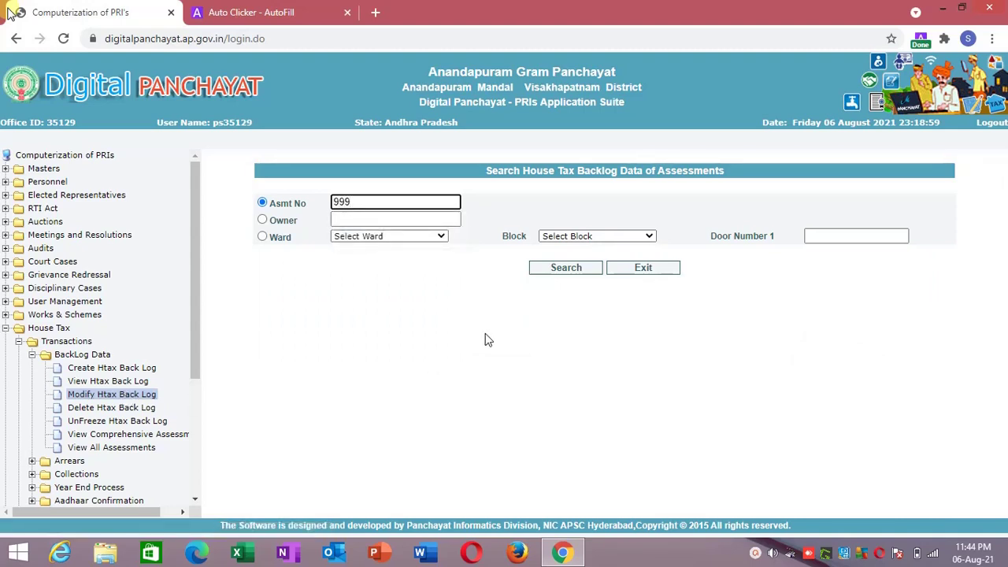
pyautogui.click(564, 272)
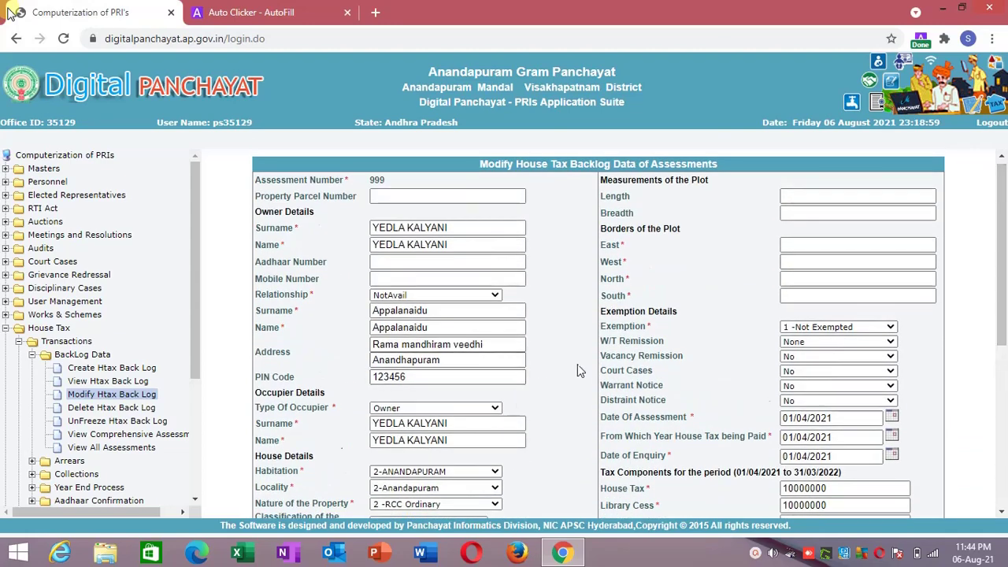
# Open assessment 999's backlog record and return to the AutoFill configuration.
pyautogui.moveTo(998, 283); pyautogui.dragTo(1005, 255)
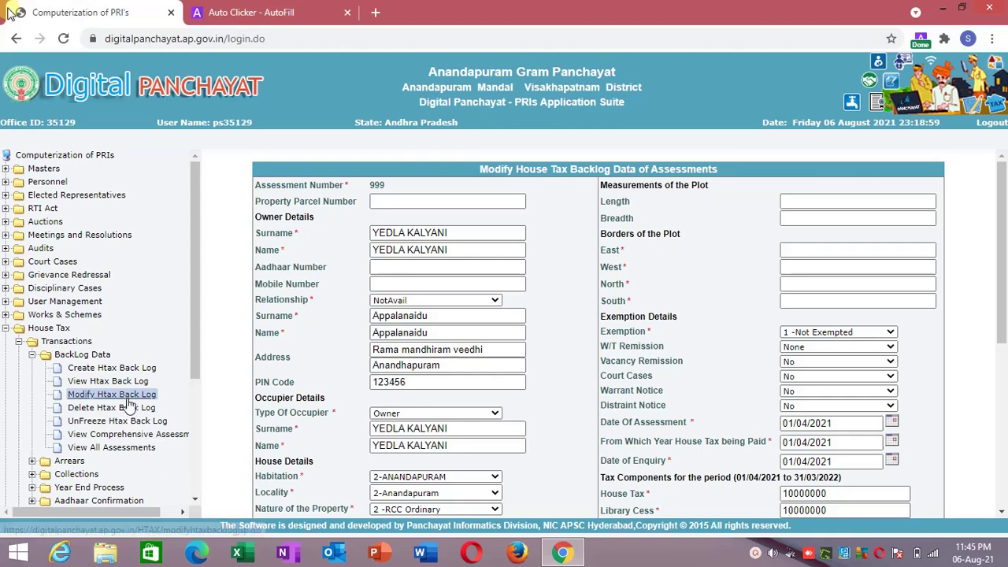
pyautogui.click(93, 398)
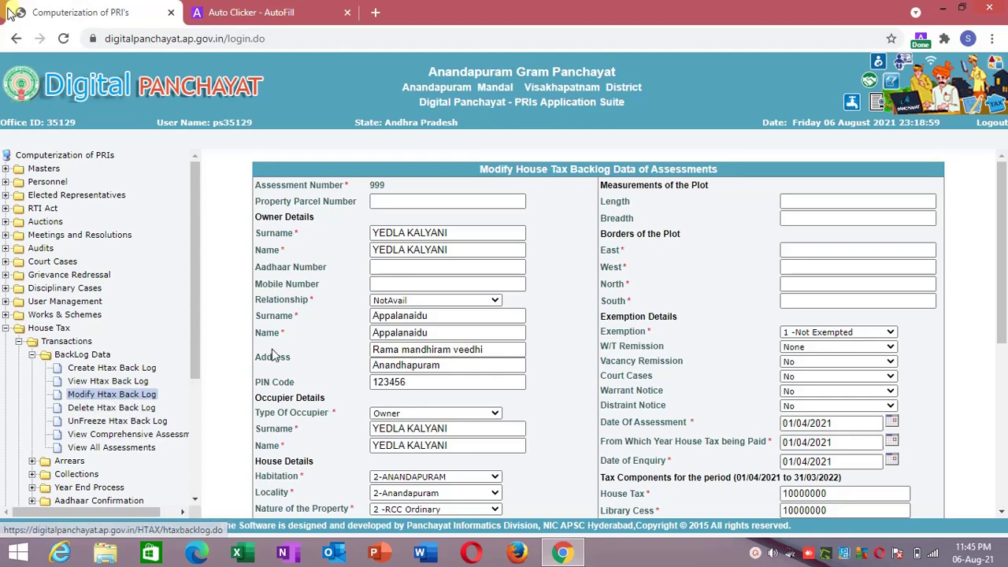
pyautogui.click(263, 11)
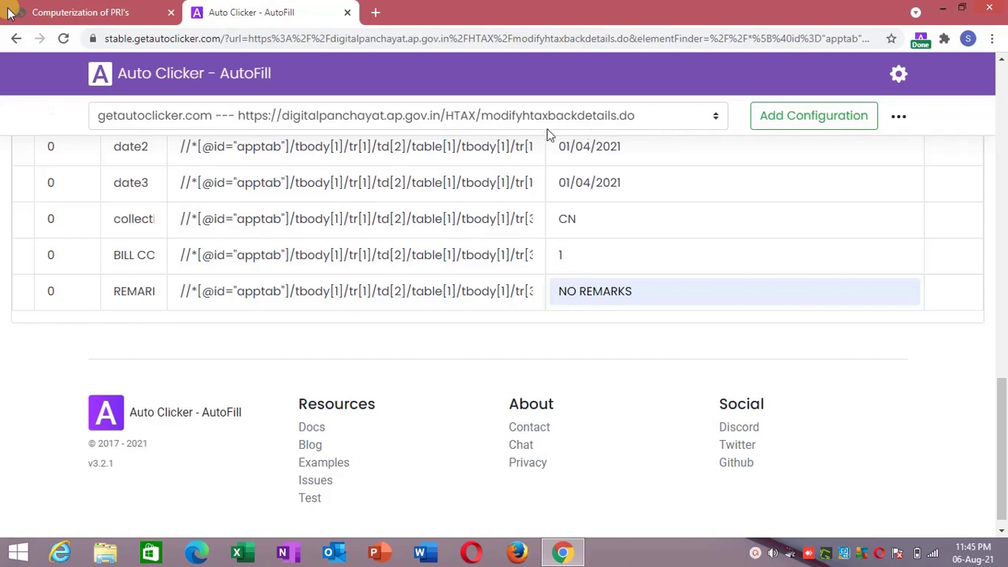
# Return to assessment 999's modify form, now auto-filled with 01/04/2021 dates and 10000000 tax amounts.
pyautogui.click(148, 7)
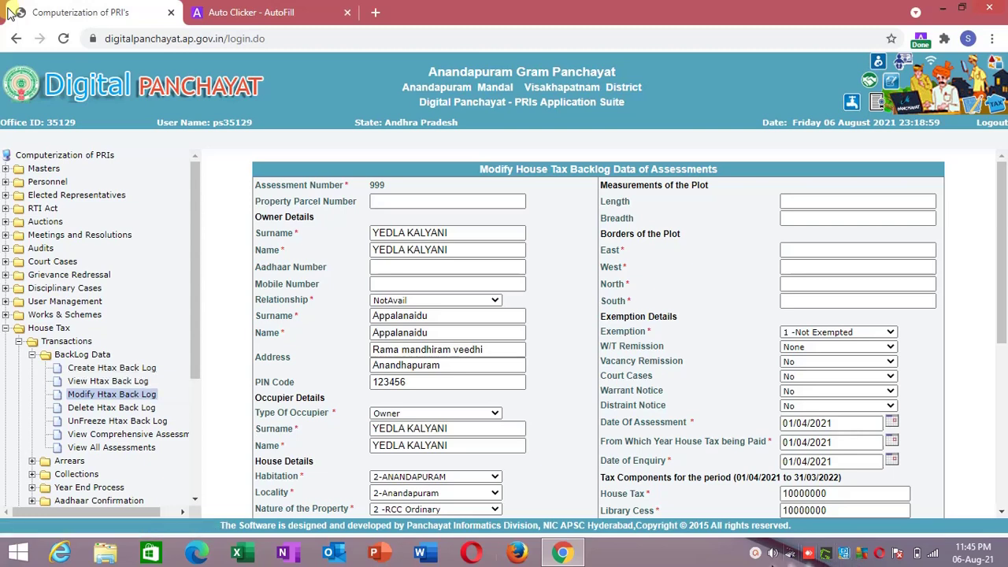
pyautogui.click(808, 553)
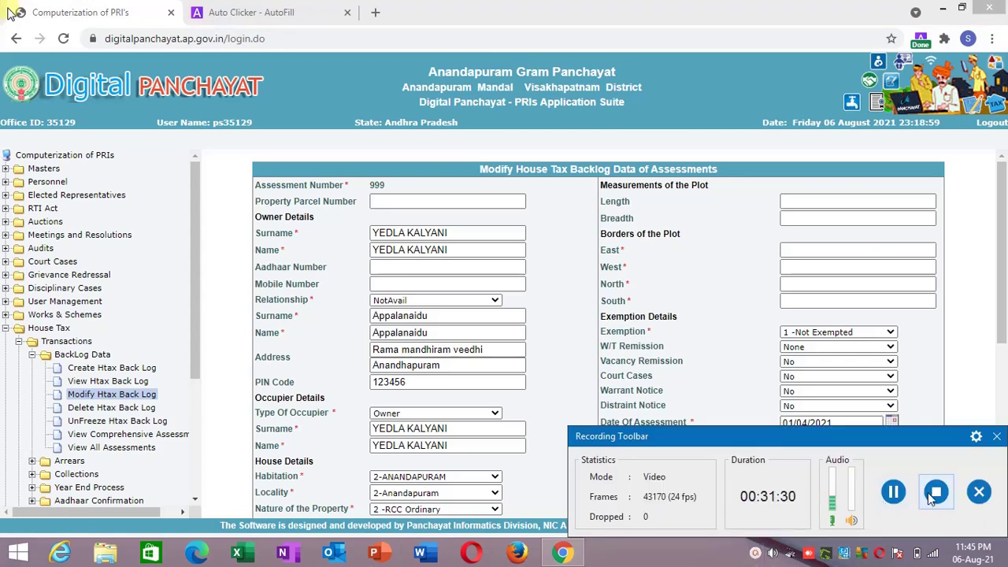
pyautogui.click(936, 493)
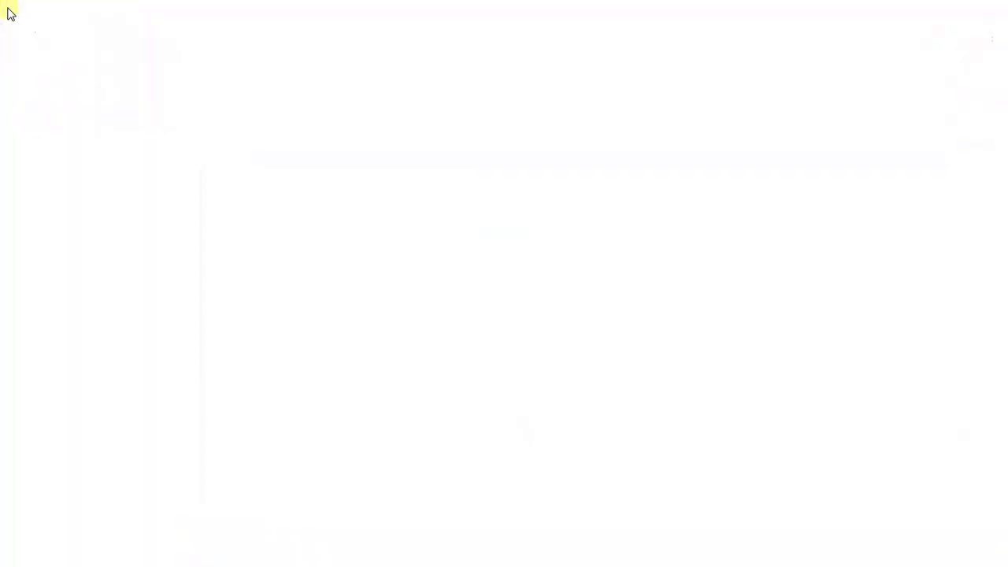